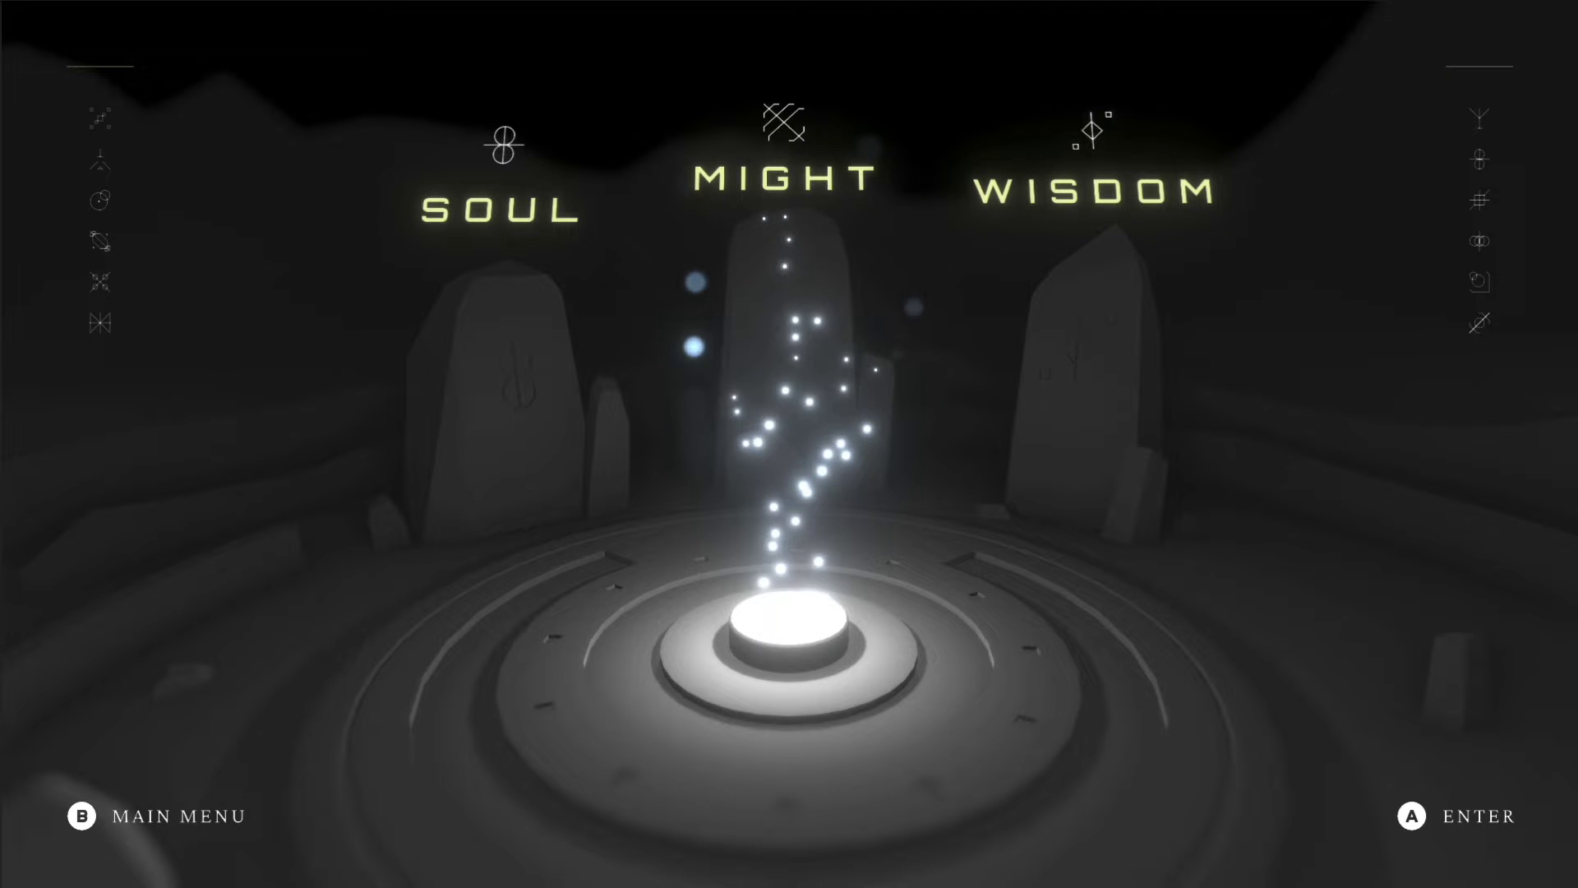
In the game, enter the upgrade screen, open SOUL abilities and move the choice from Divinity to Self.
key(Return)
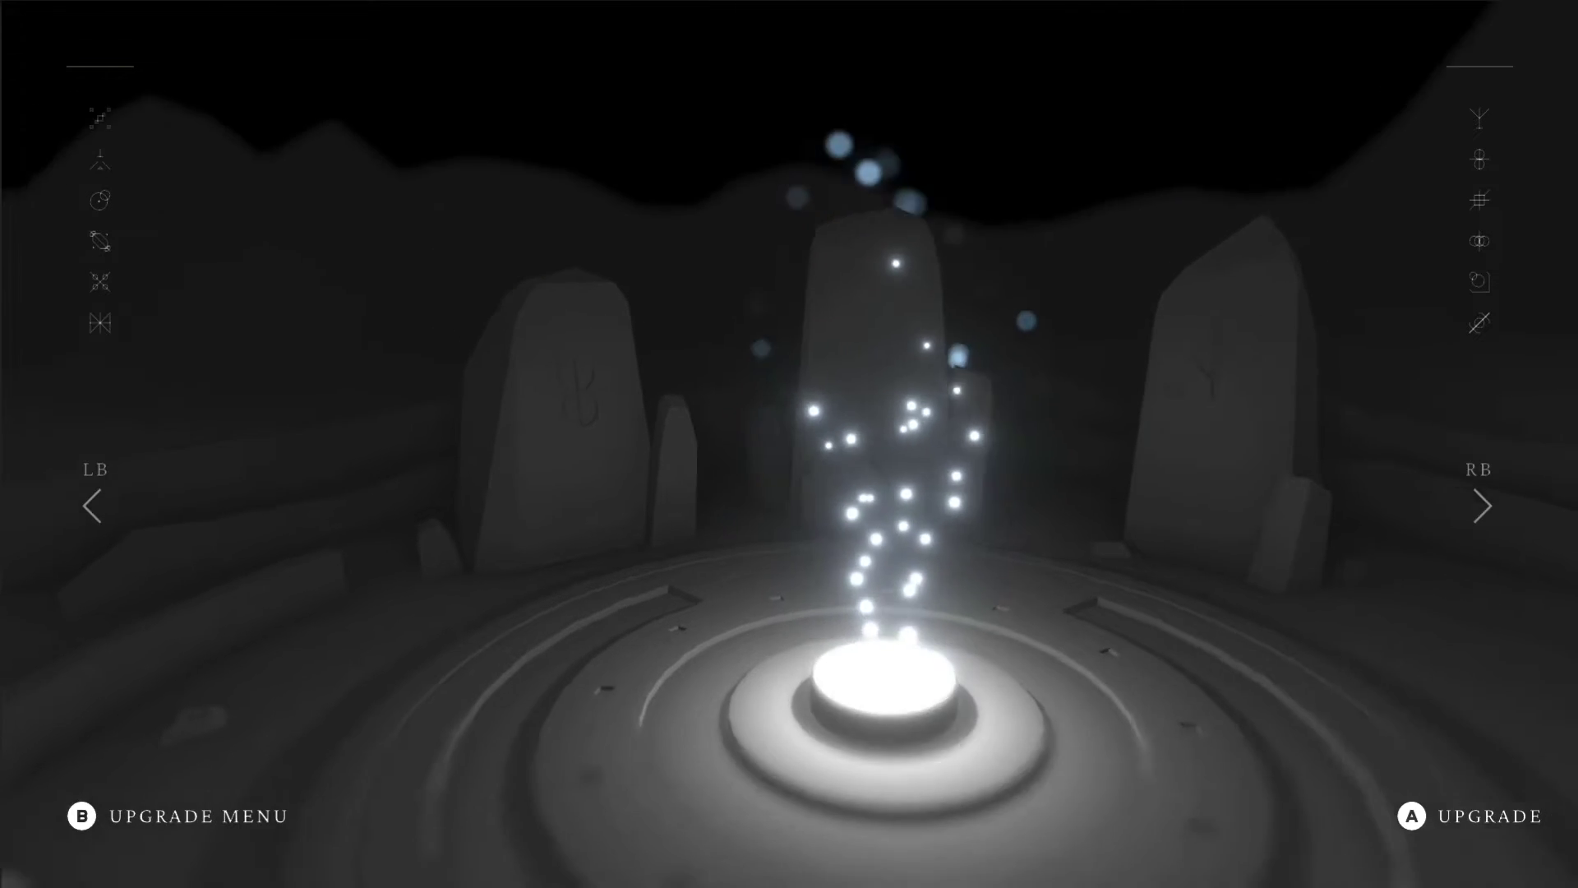
key(Return)
key(Right)
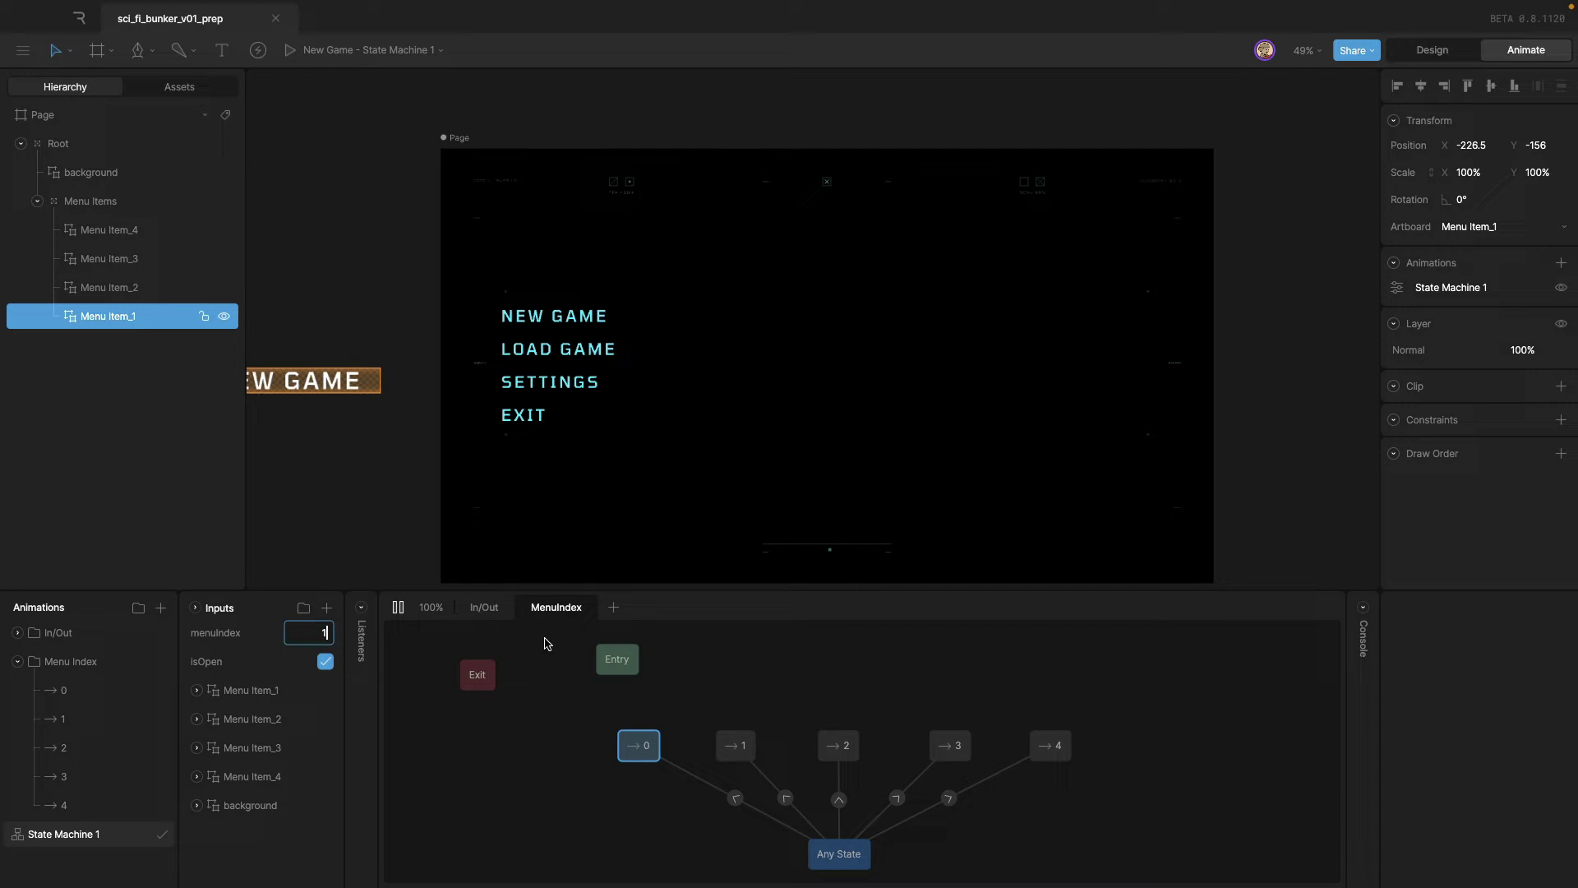
Step the menu highlight to SETTINGS (menuIndex 3), then click NEW GAME in the demo artboard.
key(Up)
key(Up)
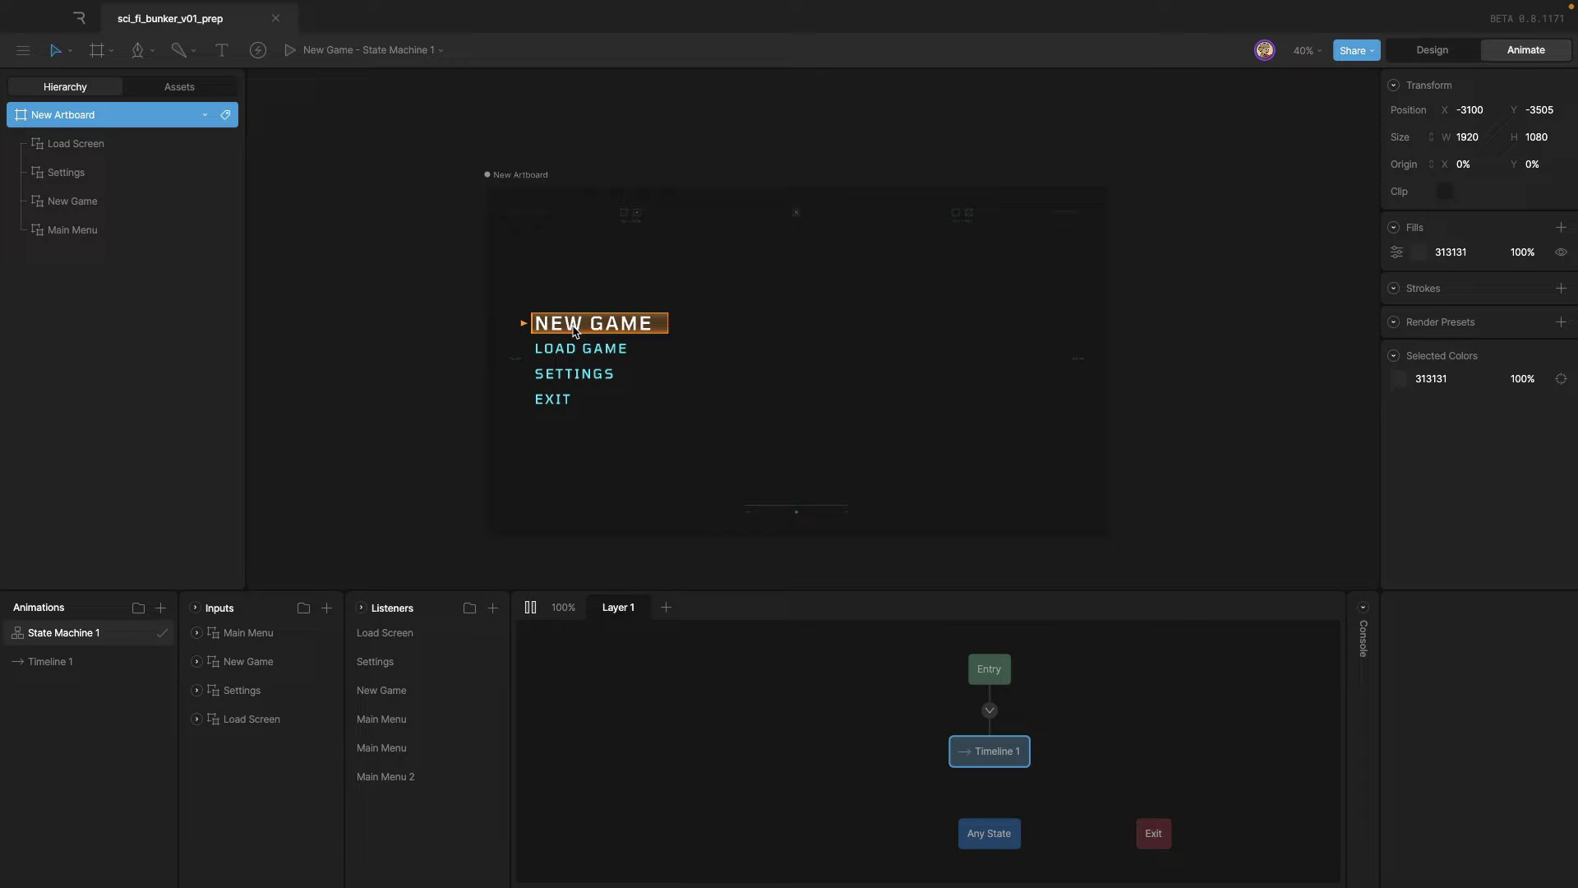
click(575, 330)
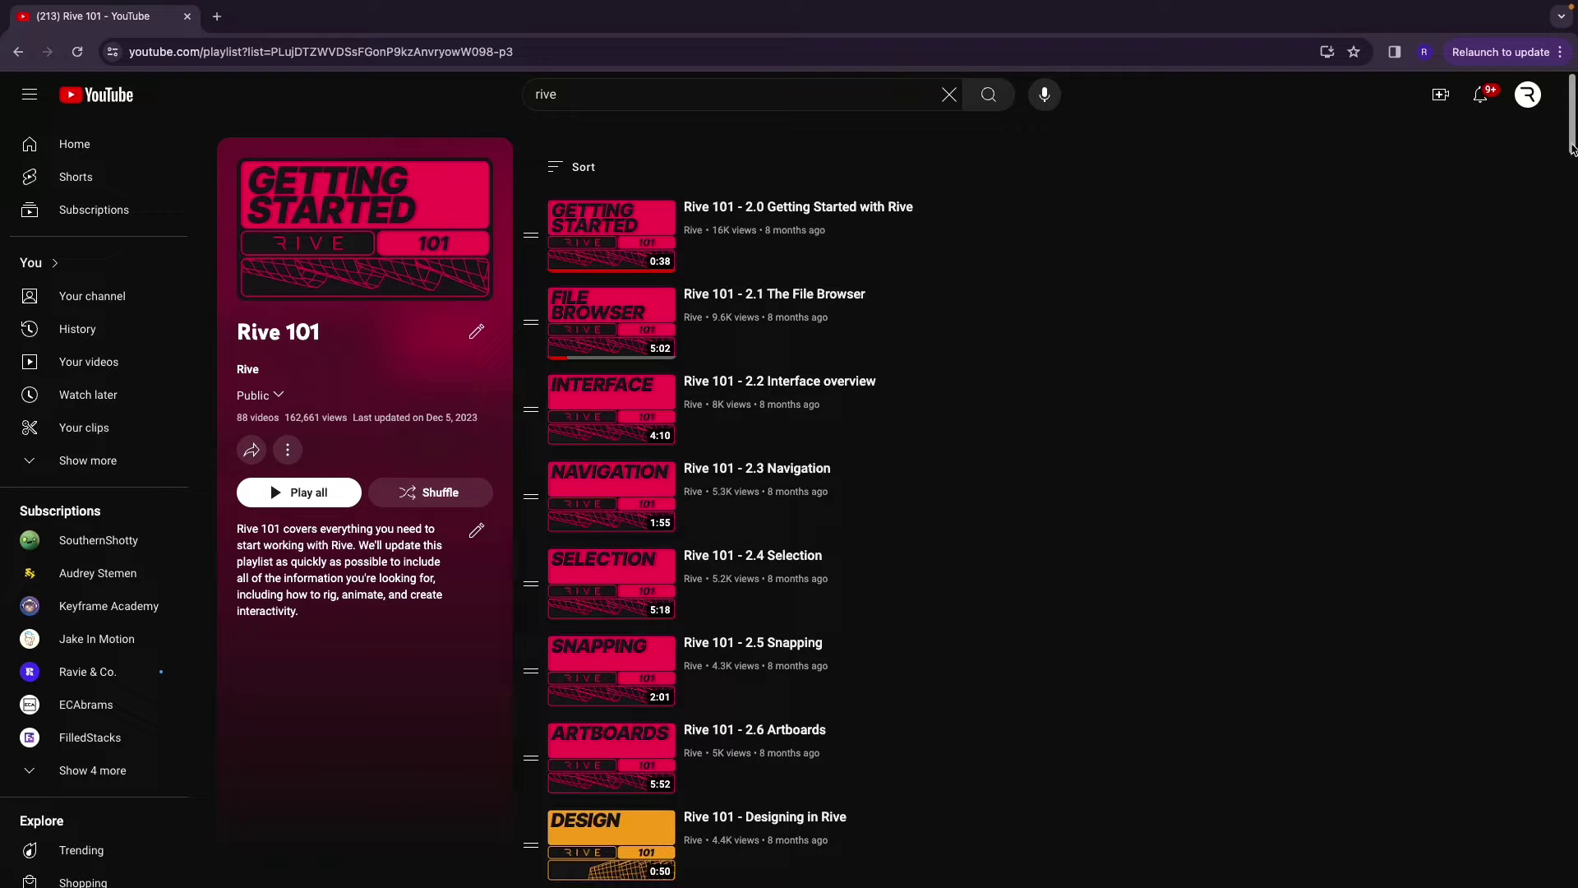
Scroll the YouTube Rive 101 playlist down to the Animating in Rive lessons.
drag(1571, 146, 1571, 333)
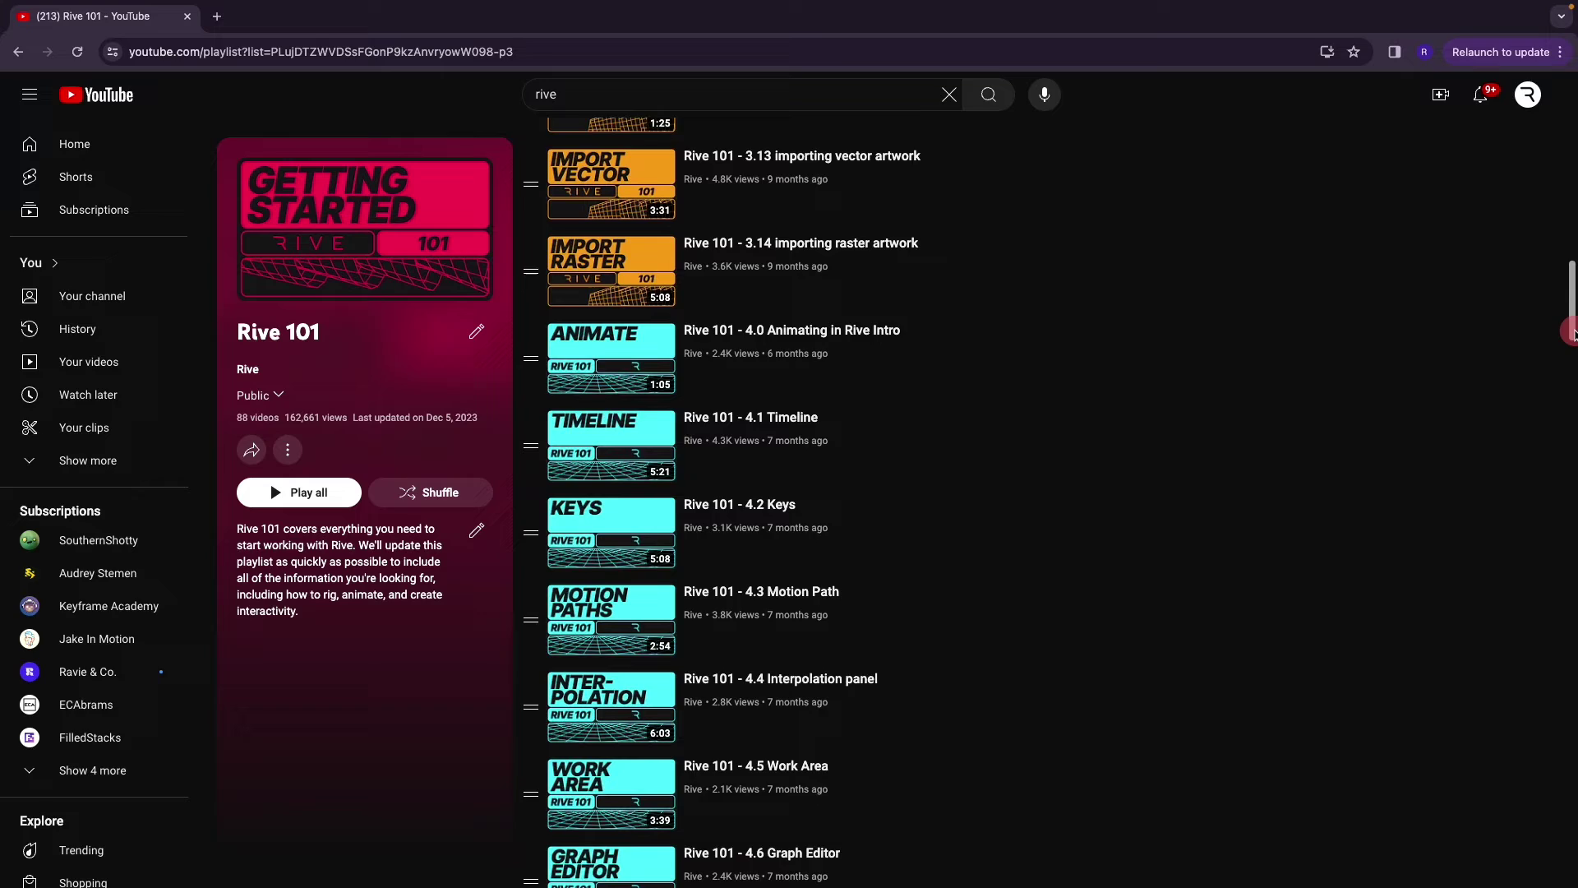
drag(1571, 332, 1572, 346)
drag(1571, 346, 1571, 358)
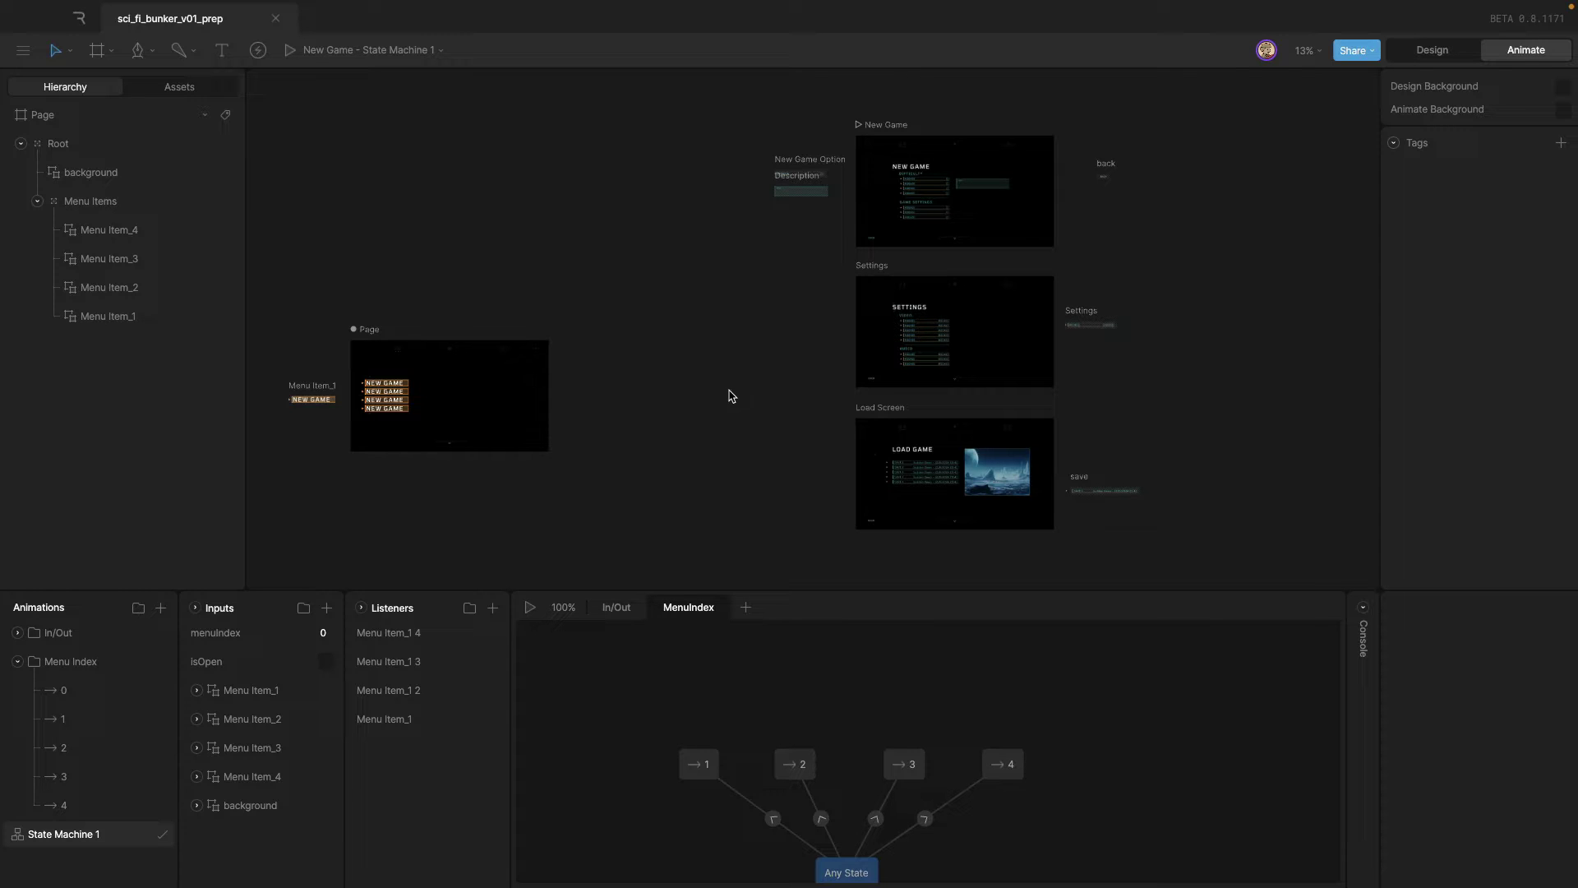
scroll(731, 396, right, 3)
scroll(571, 392, up, 3)
scroll(674, 244, down, 2)
scroll(662, 205, right, 1)
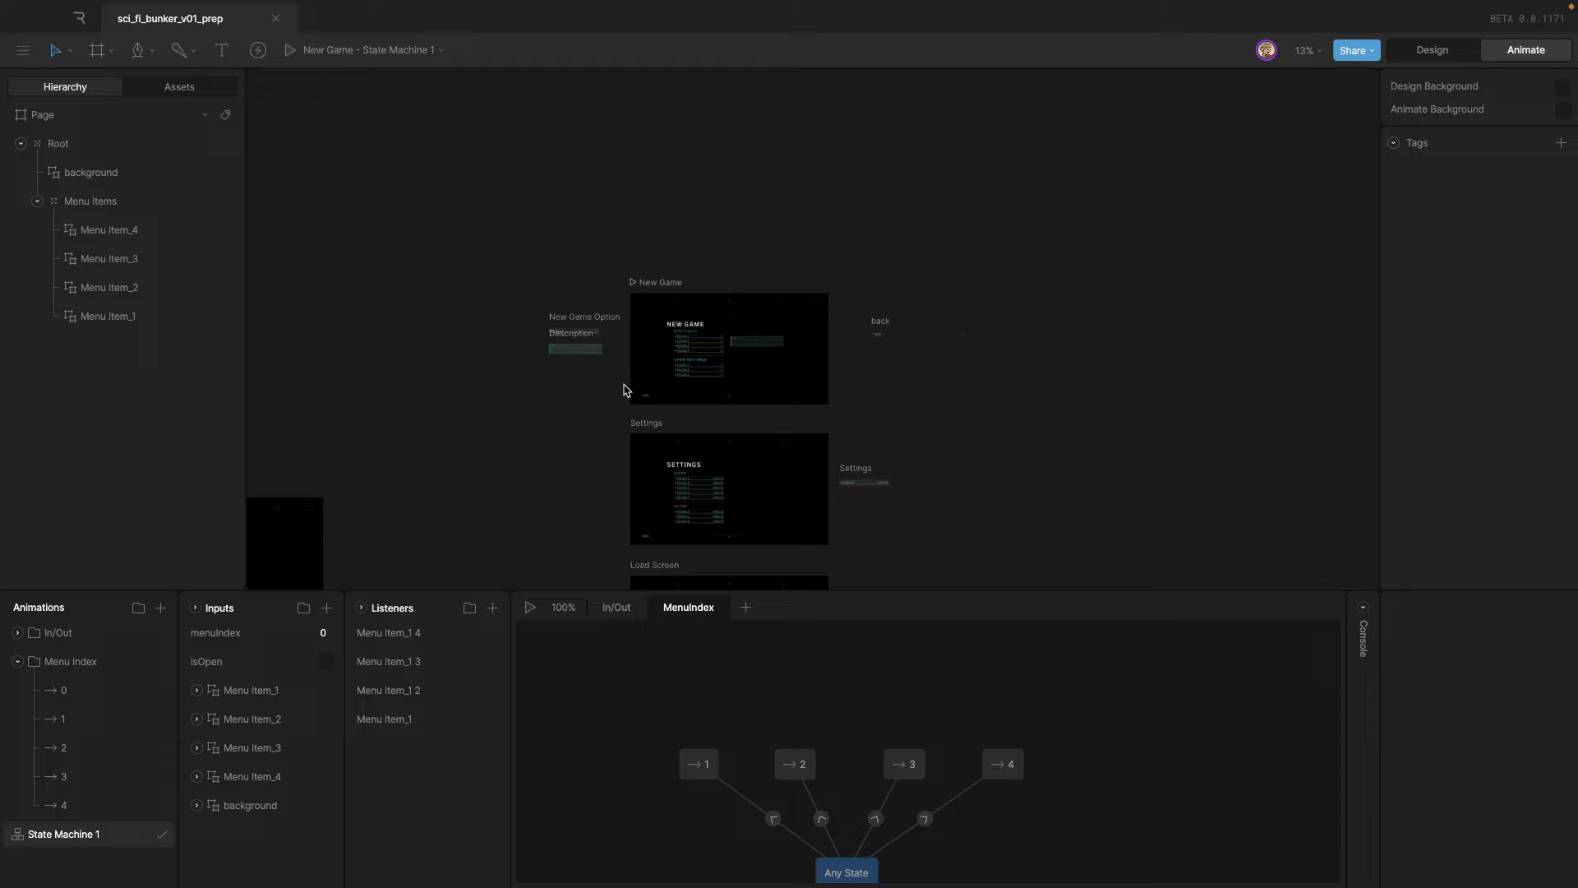
double_click(629, 388)
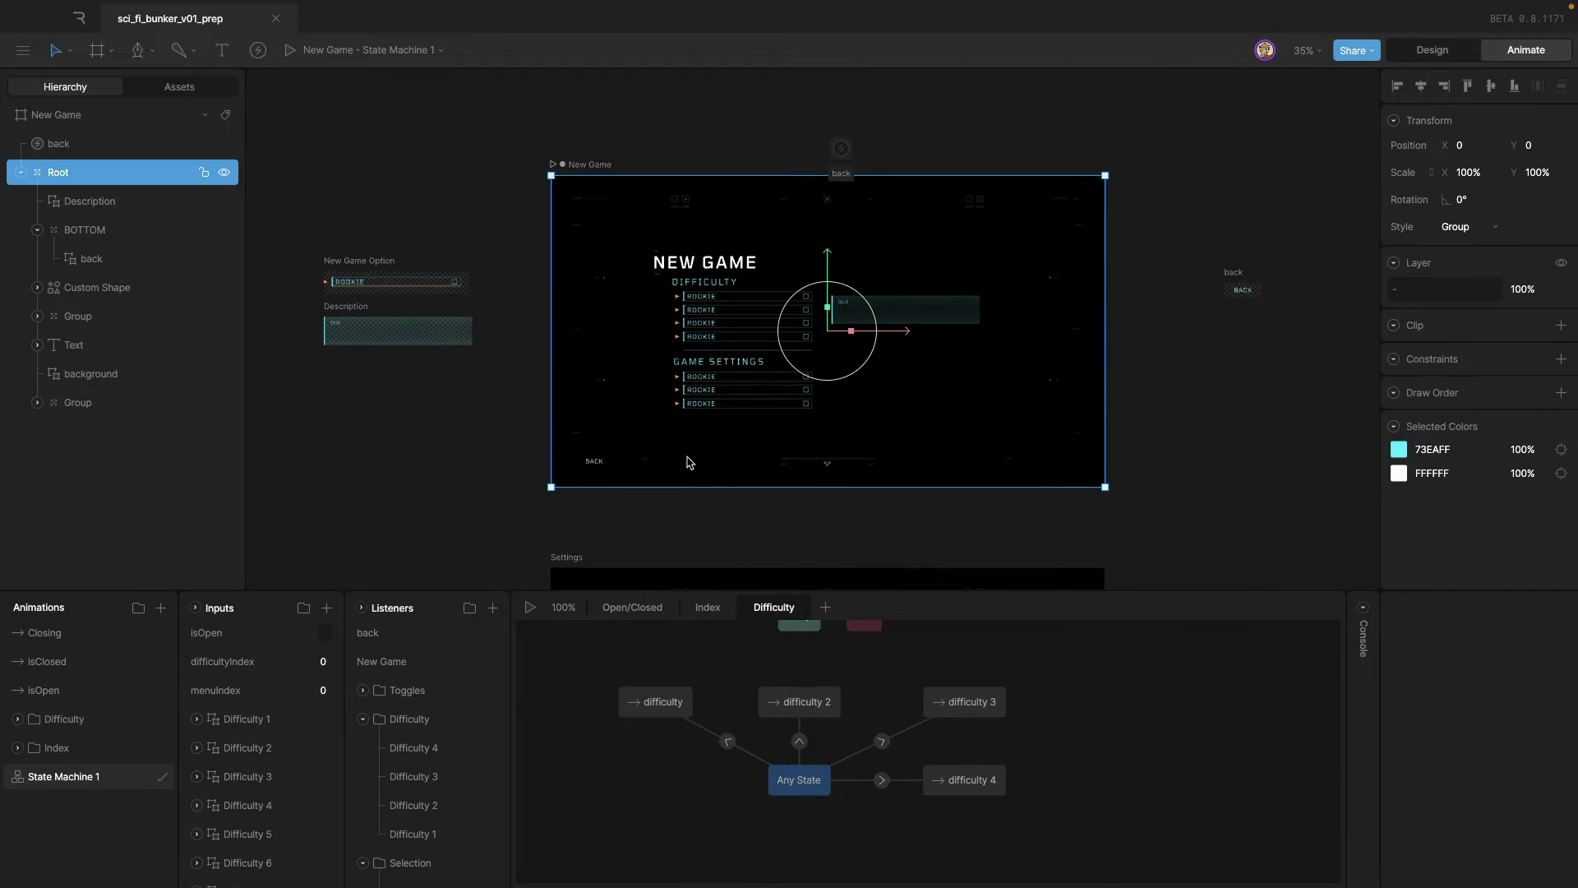
click(530, 608)
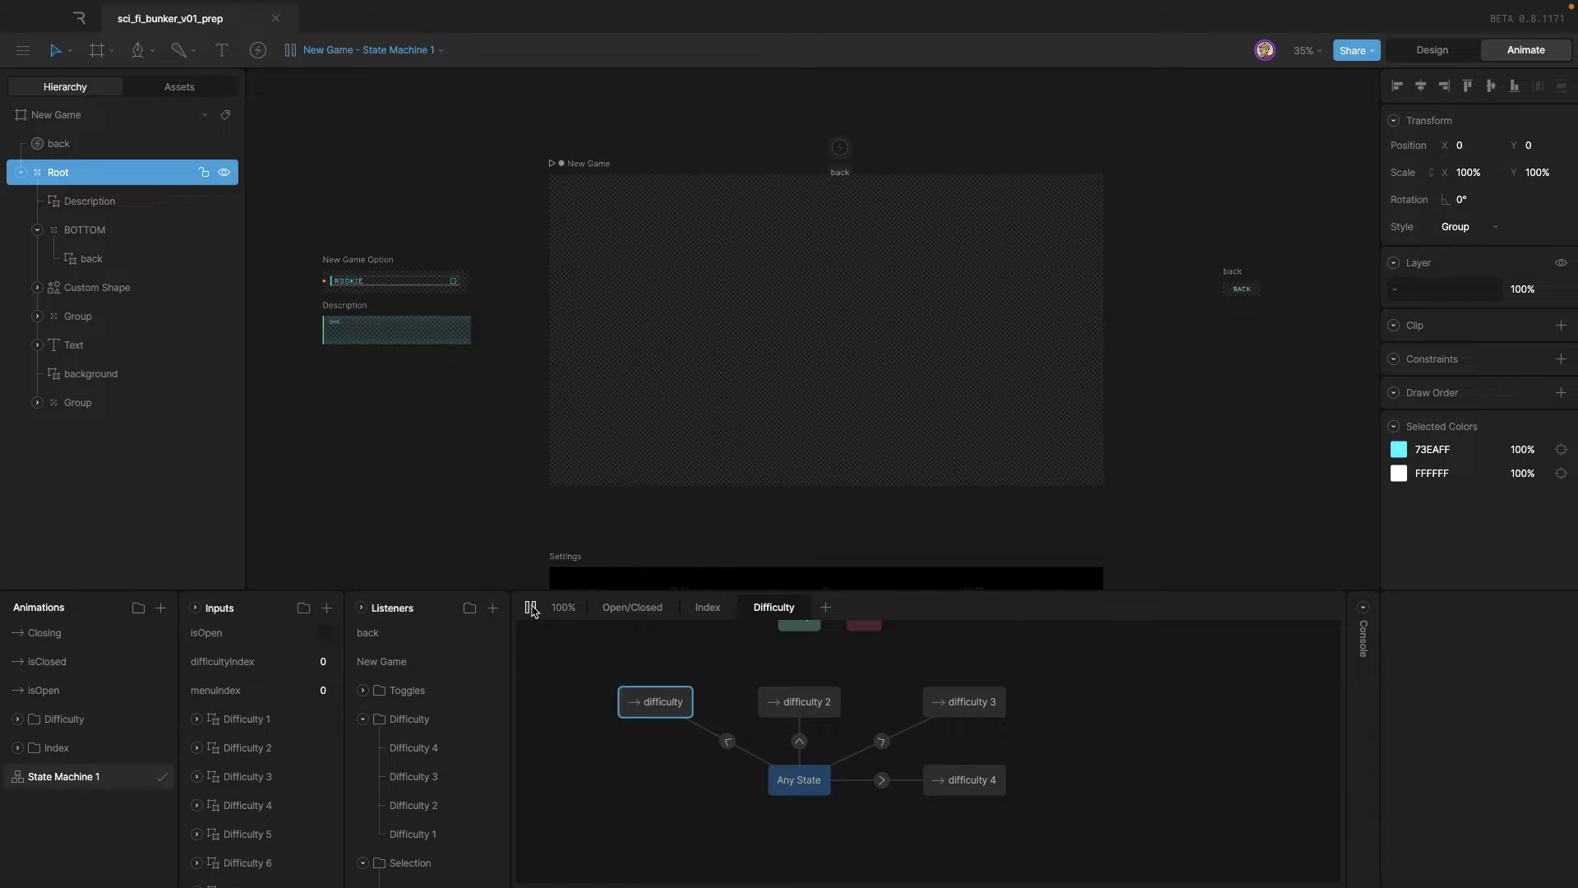
click(326, 631)
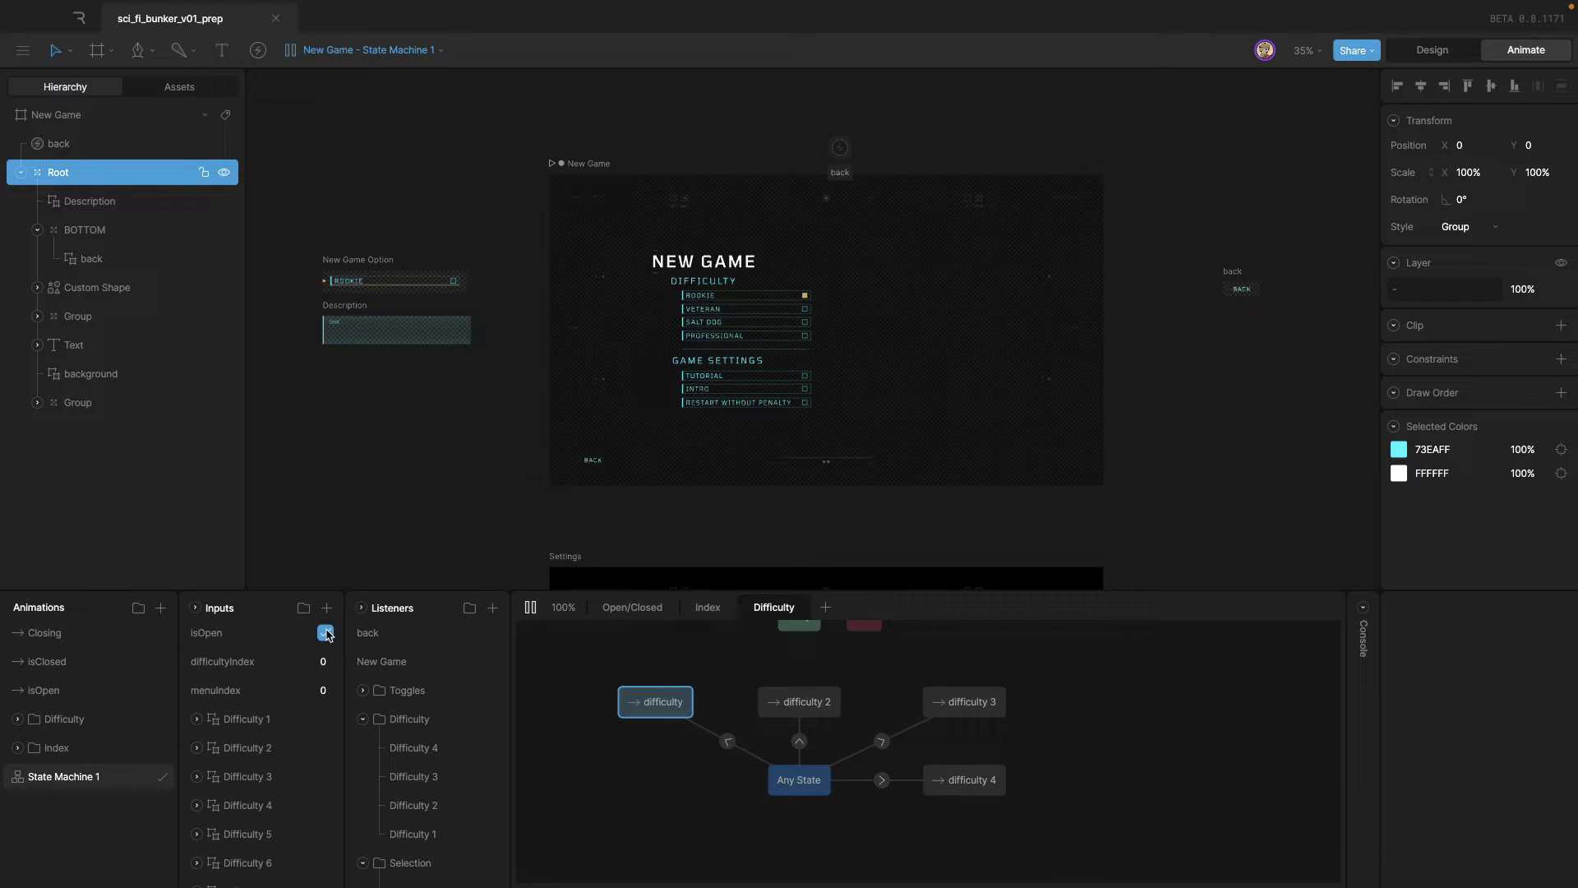
click(320, 690)
text(4)
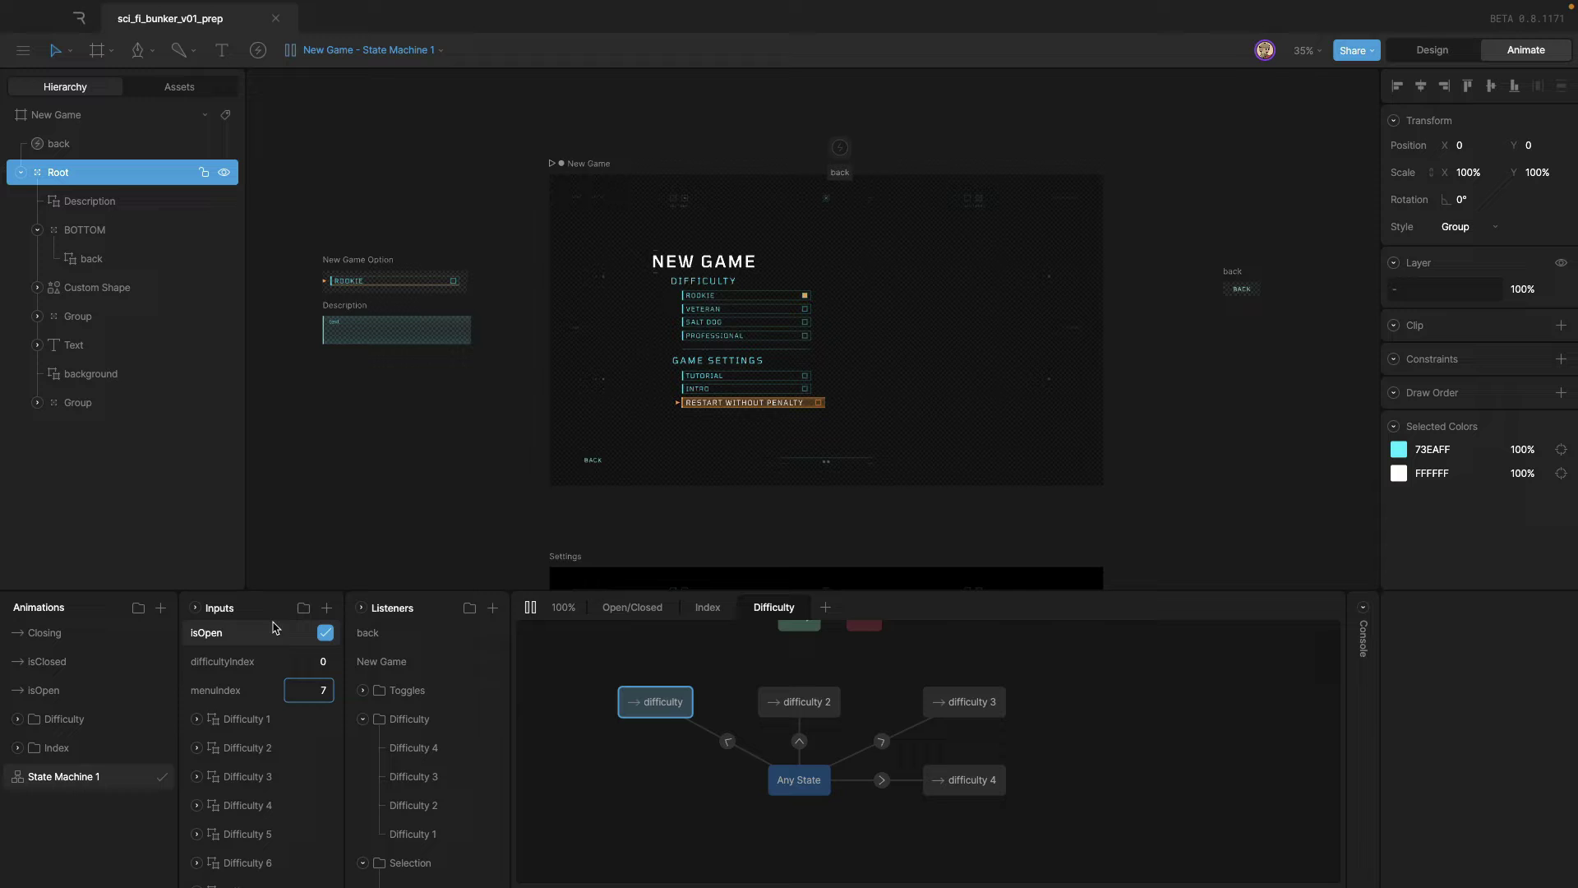
click(533, 608)
scroll(498, 406, down, 5)
click(534, 224)
scroll(564, 222, down, 5)
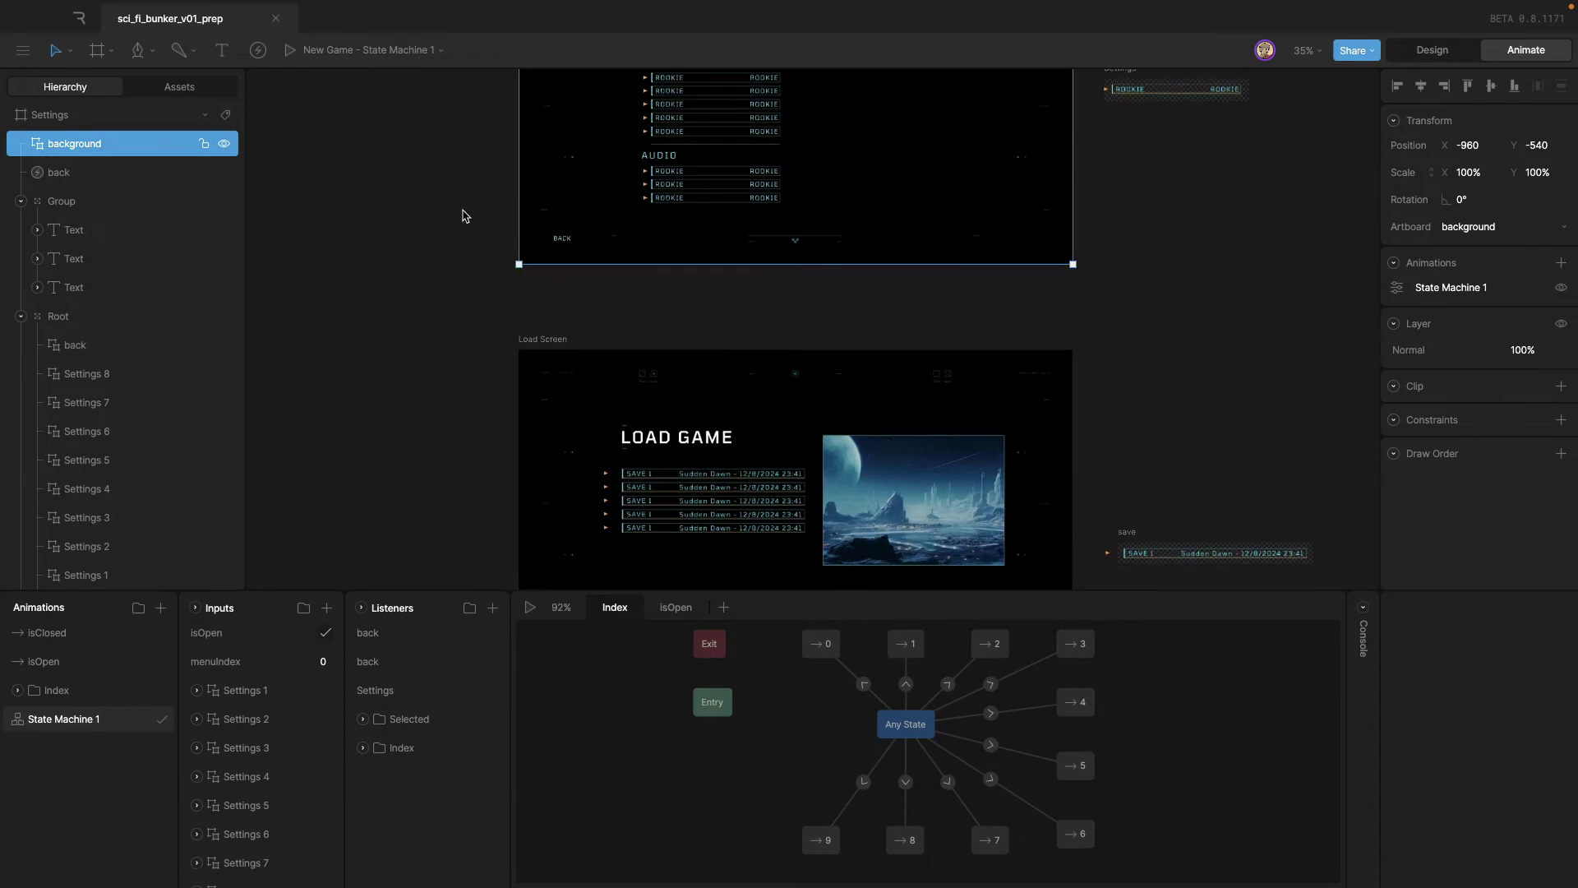
click(545, 386)
scroll(545, 386, down, 2)
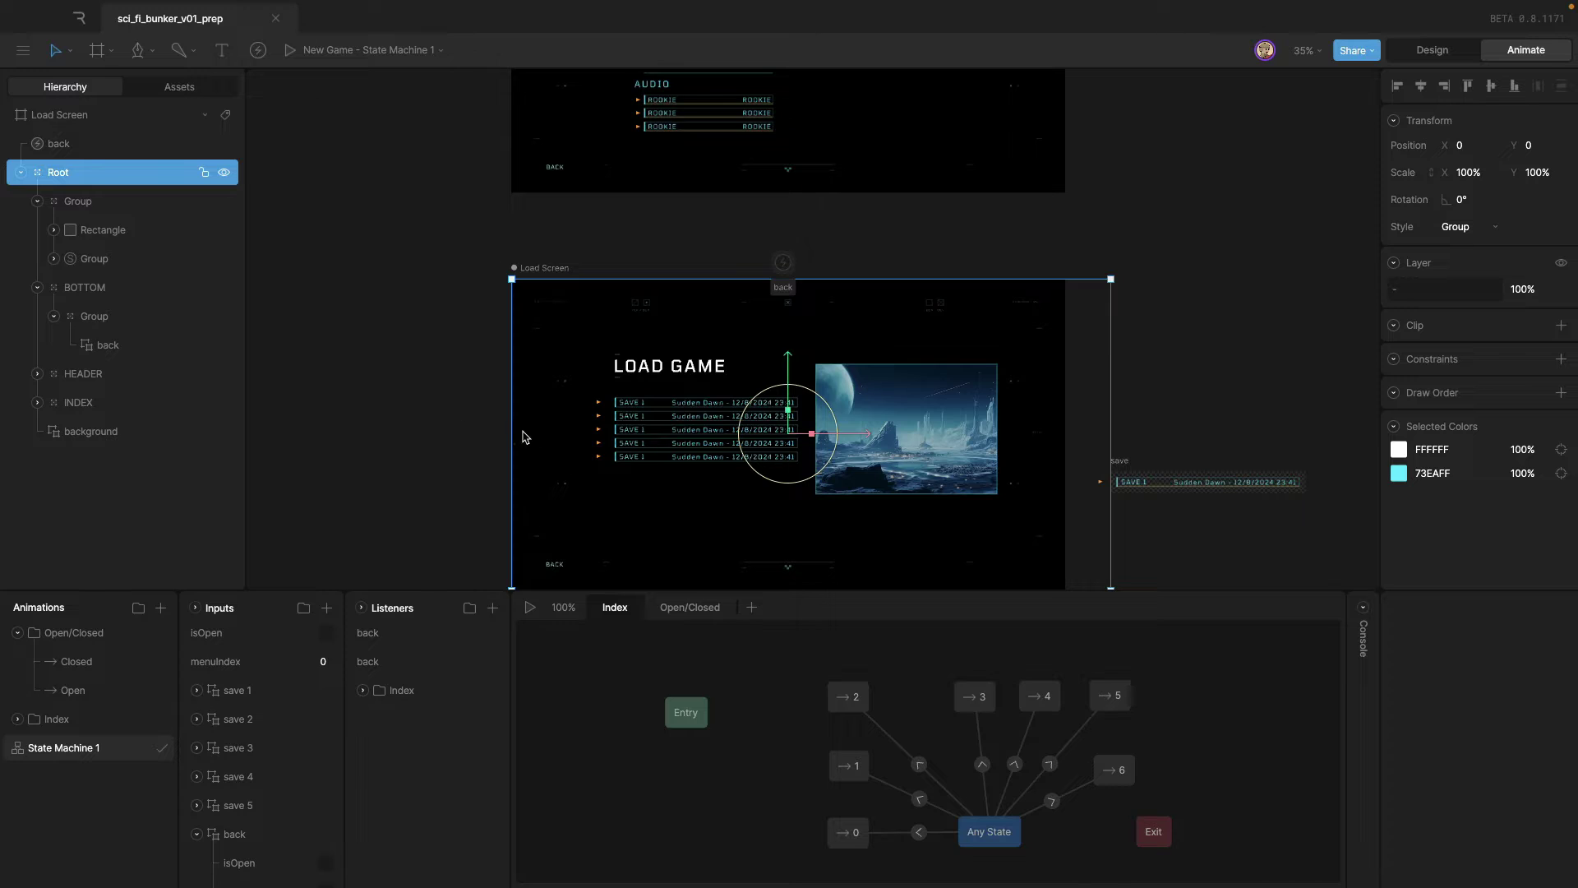
scroll(461, 493, up, 4)
scroll(427, 299, up, 3)
click(471, 327)
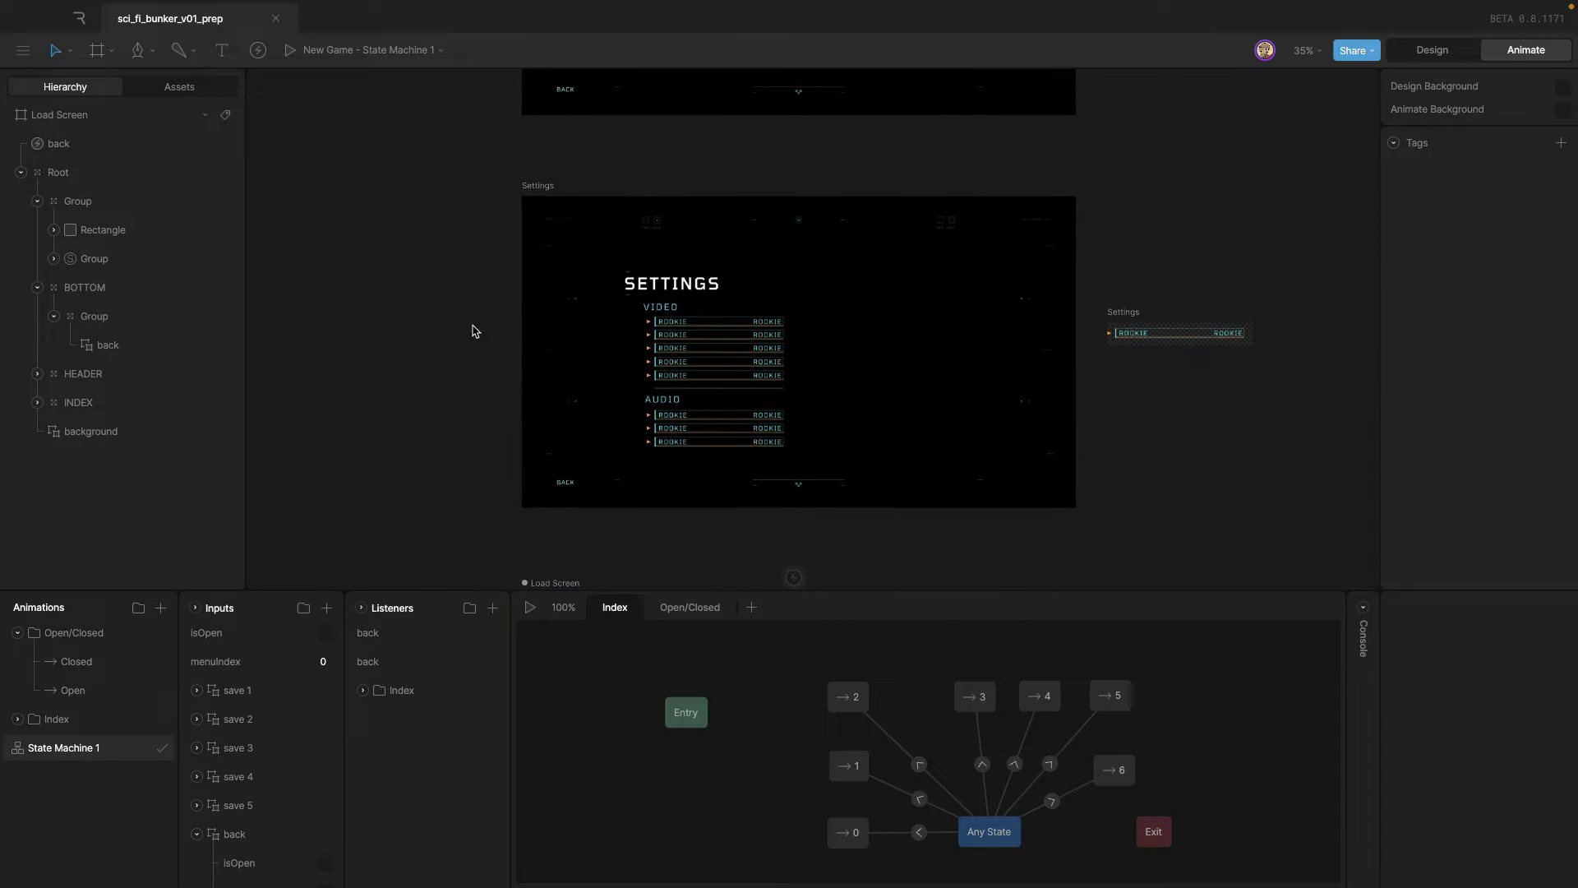
click(531, 190)
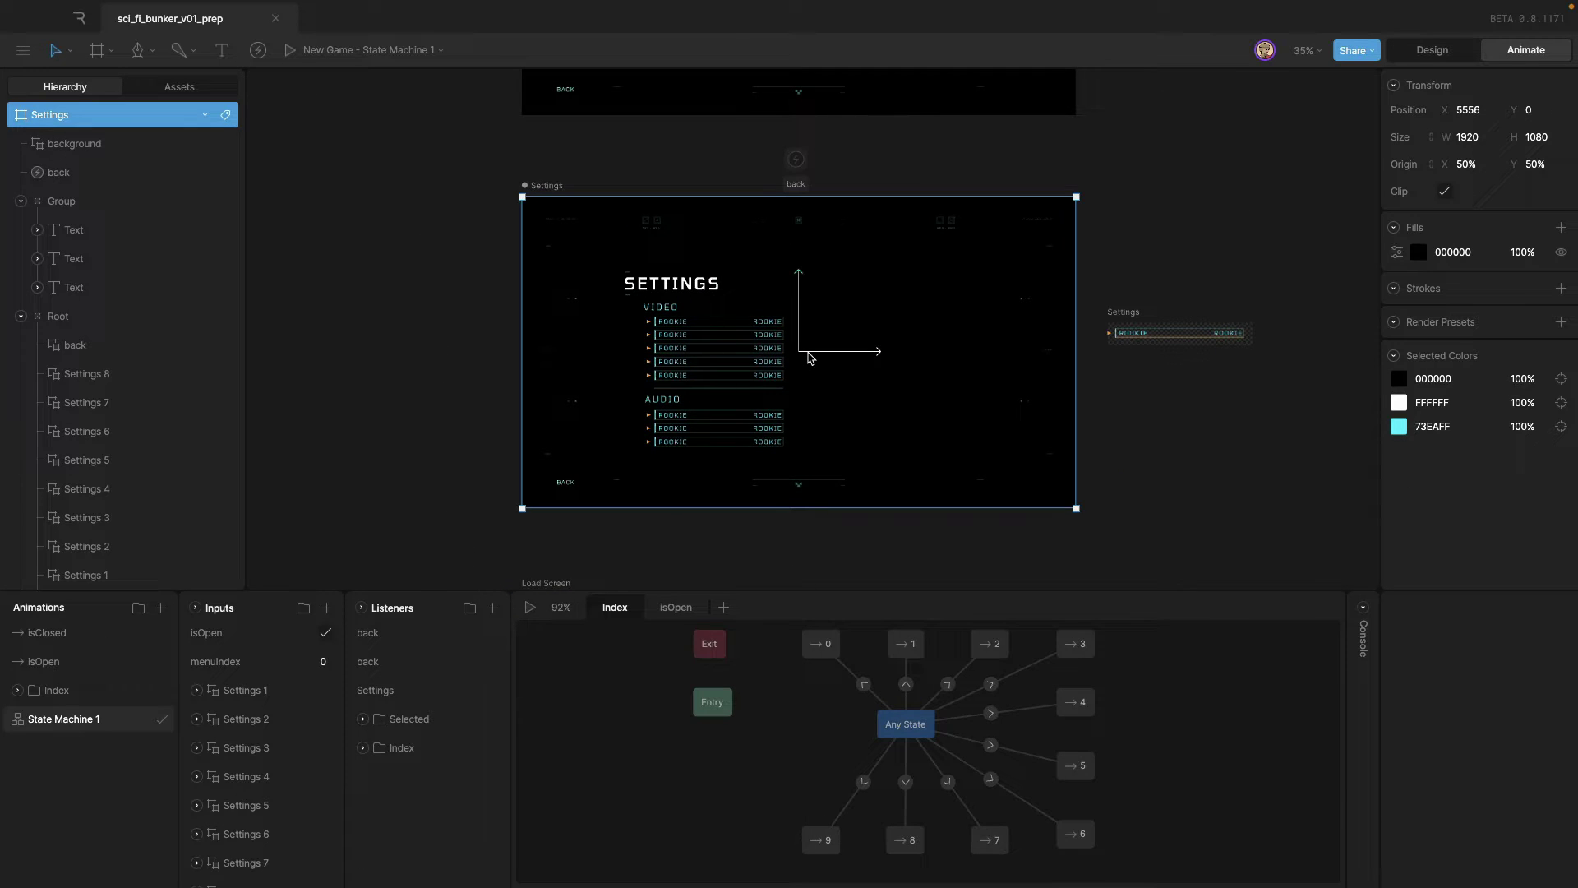
scroll(588, 444, down, 1)
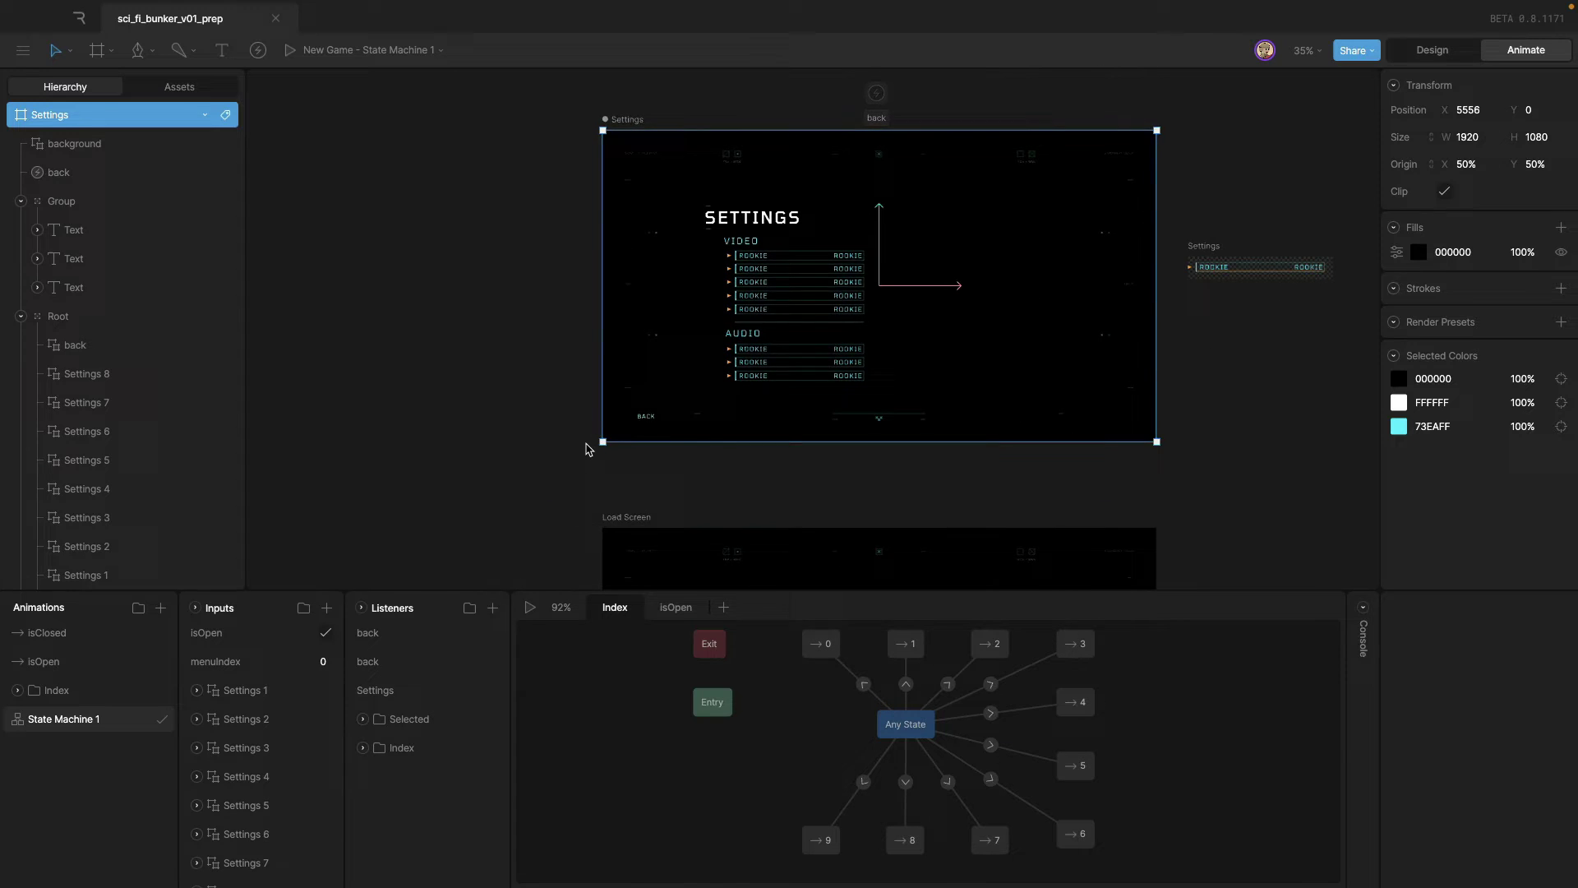
drag(589, 444, 1085, 338)
scroll(904, 404, down, 5)
scroll(905, 405, up, 5)
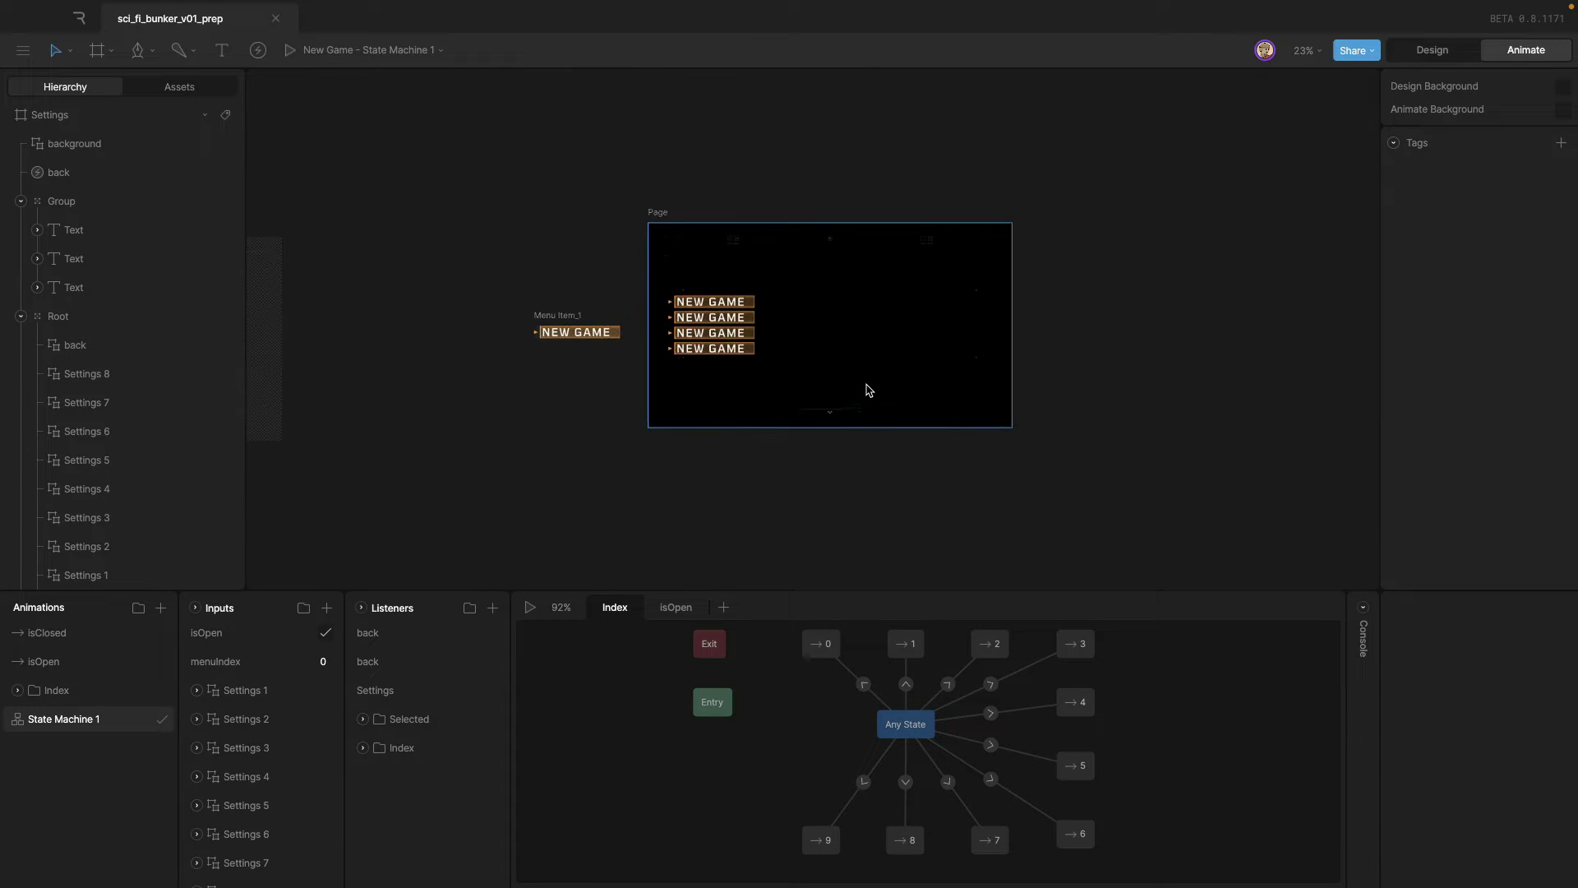
scroll(1180, 332, left, 1)
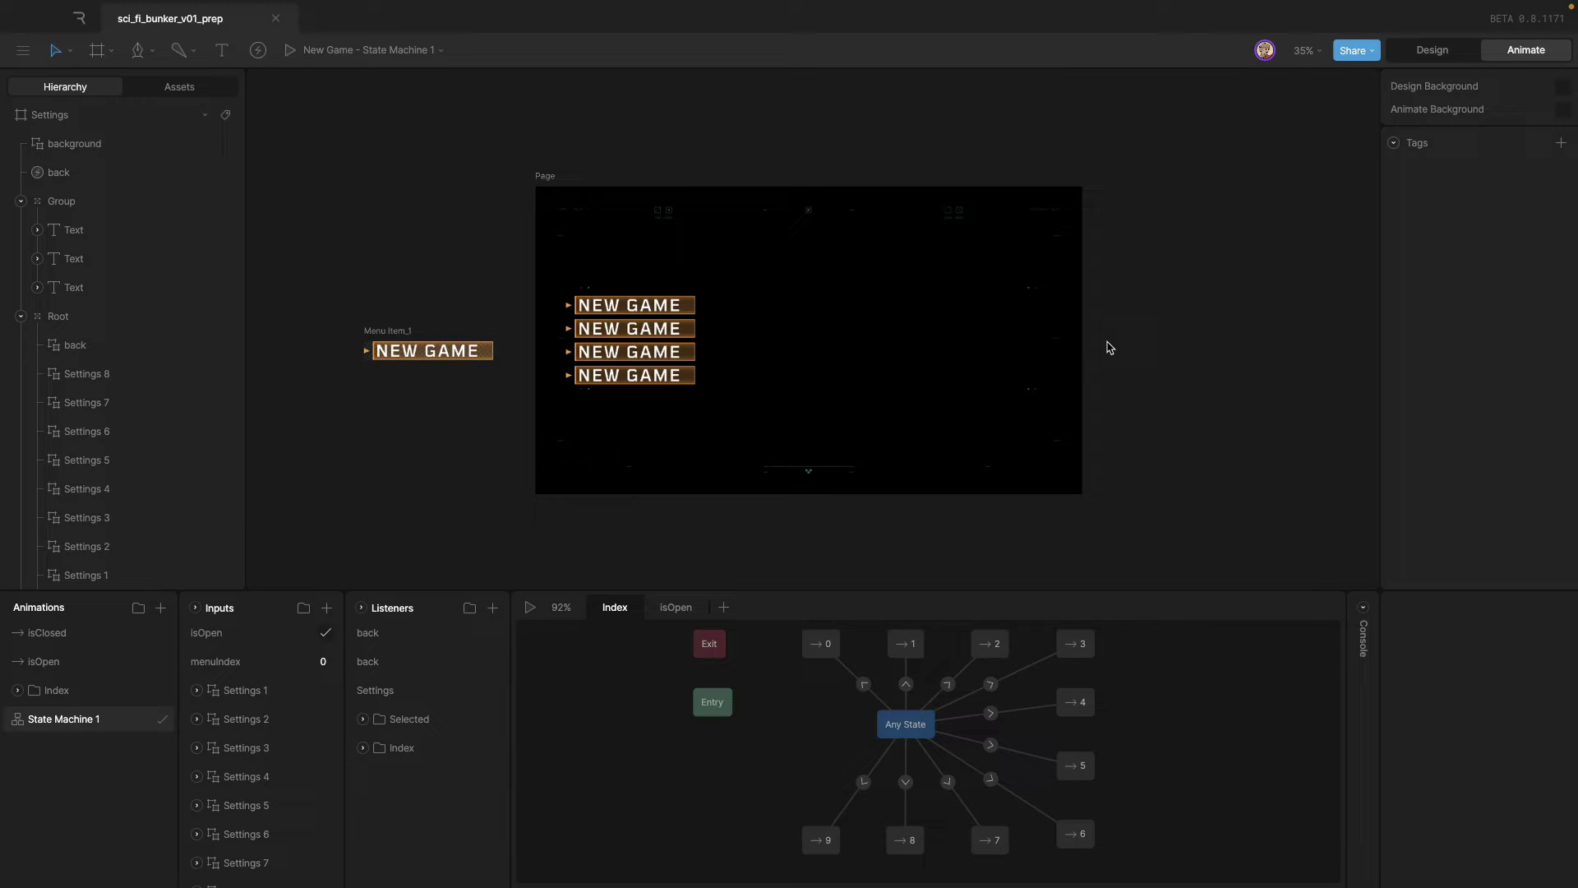
click(874, 346)
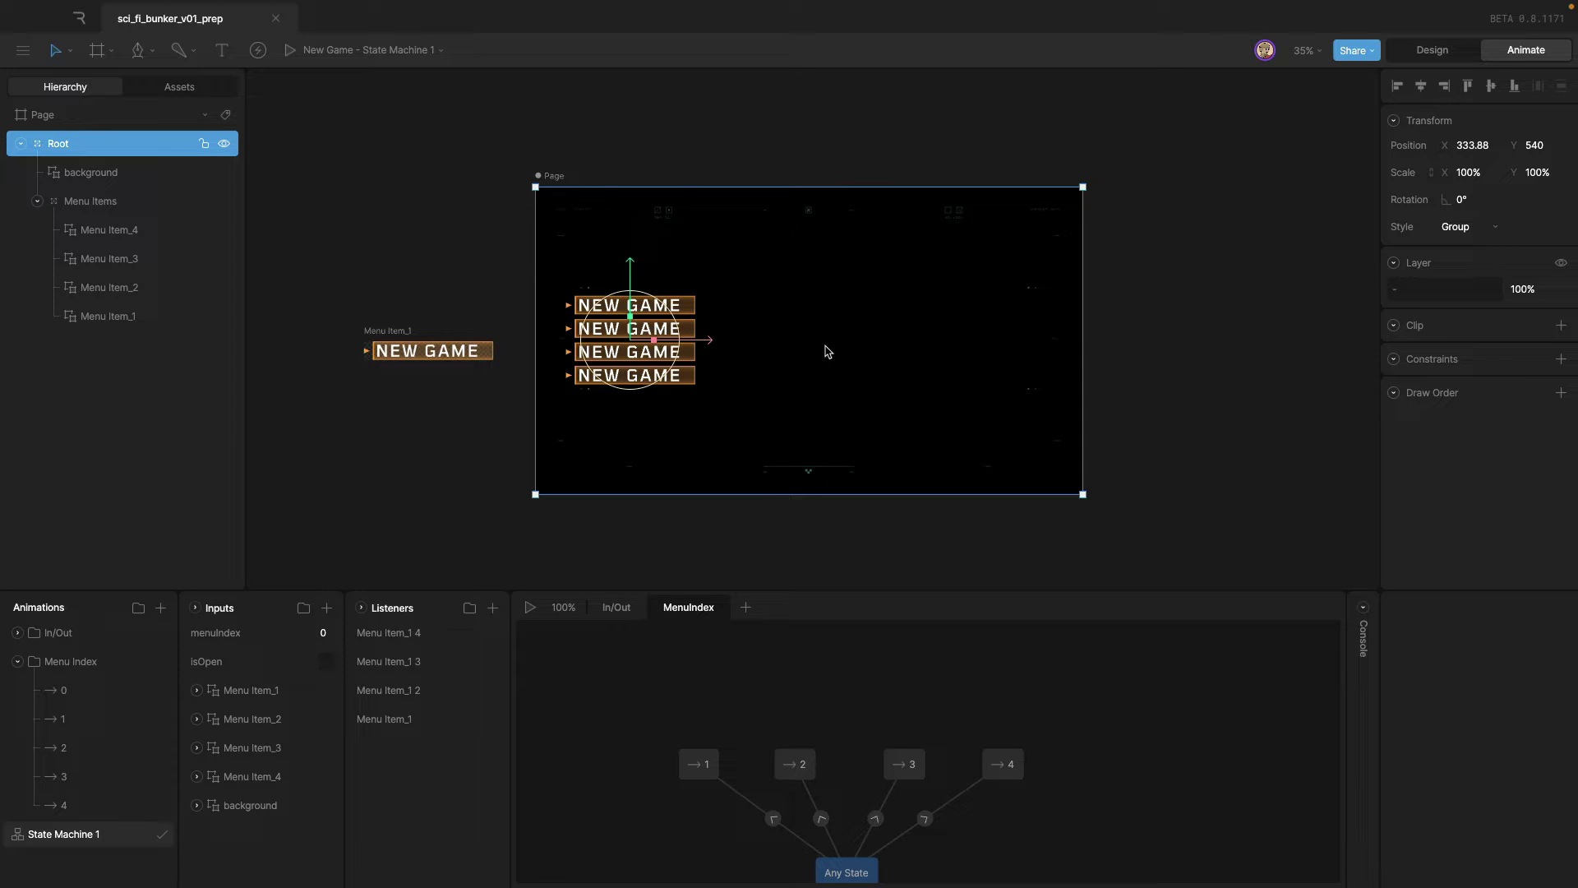
scroll(1076, 359, down, 5)
drag(1082, 359, 829, 412)
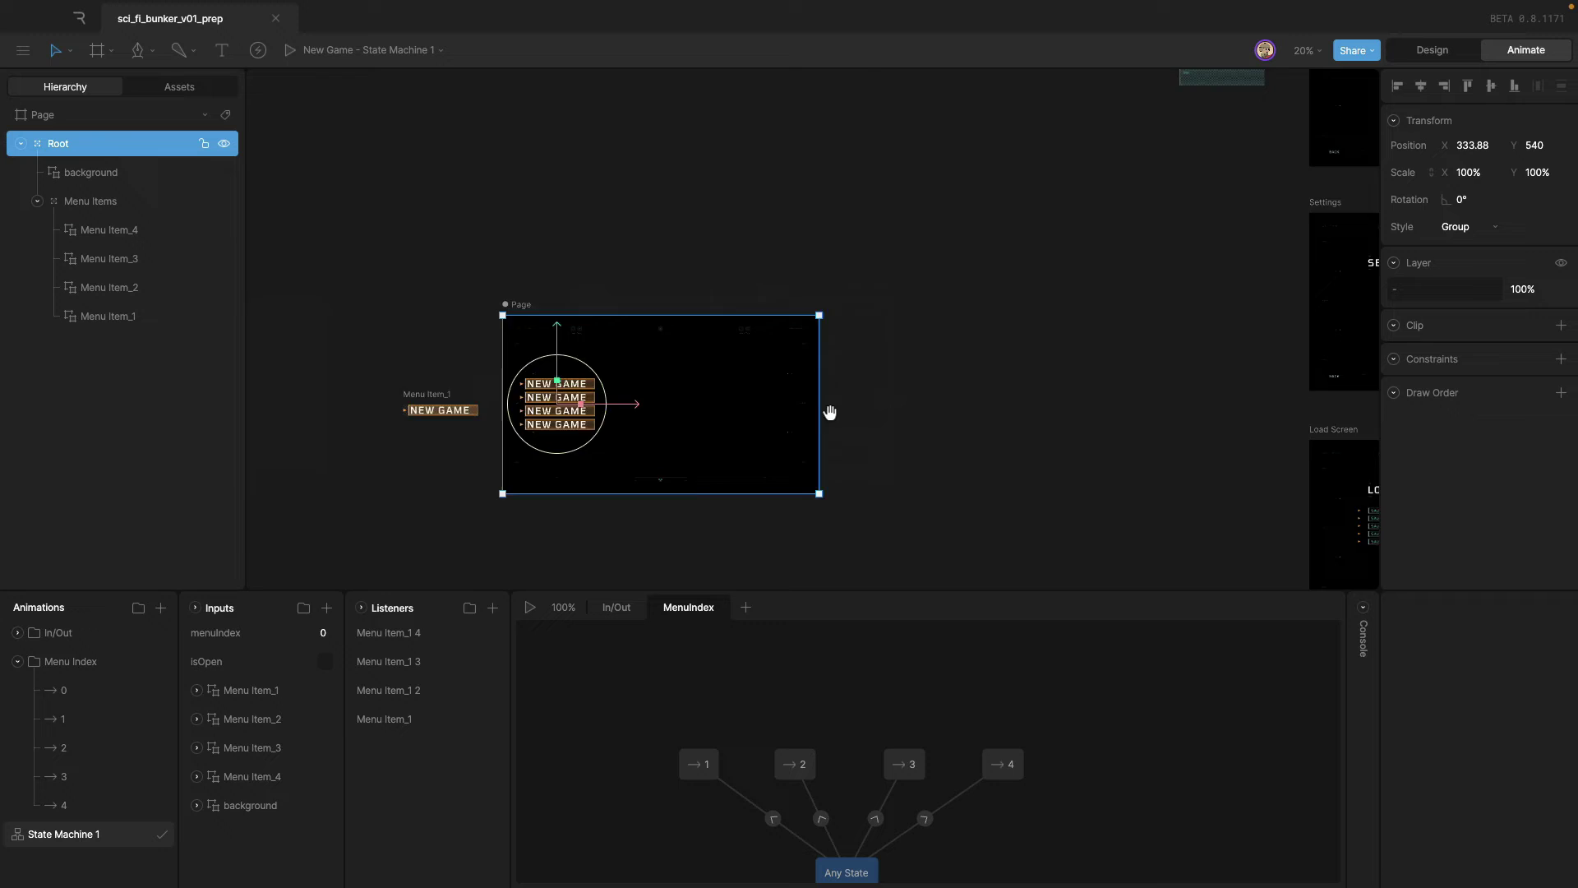
scroll(829, 412, right, 5)
scroll(821, 419, left, 5)
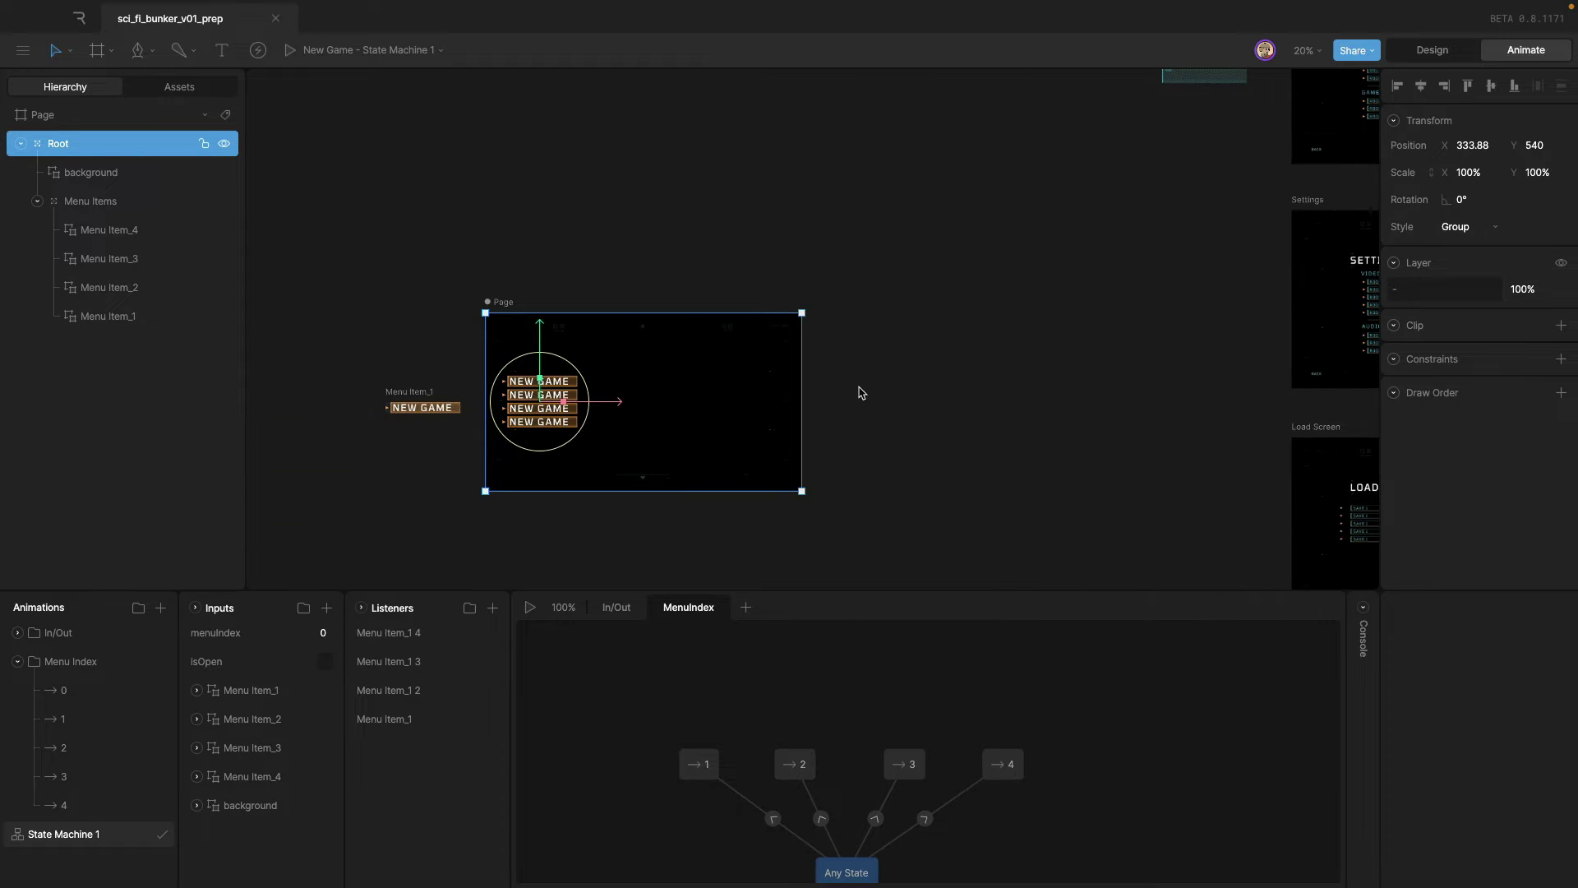
scroll(958, 391, left, 2)
scroll(680, 437, up, 2)
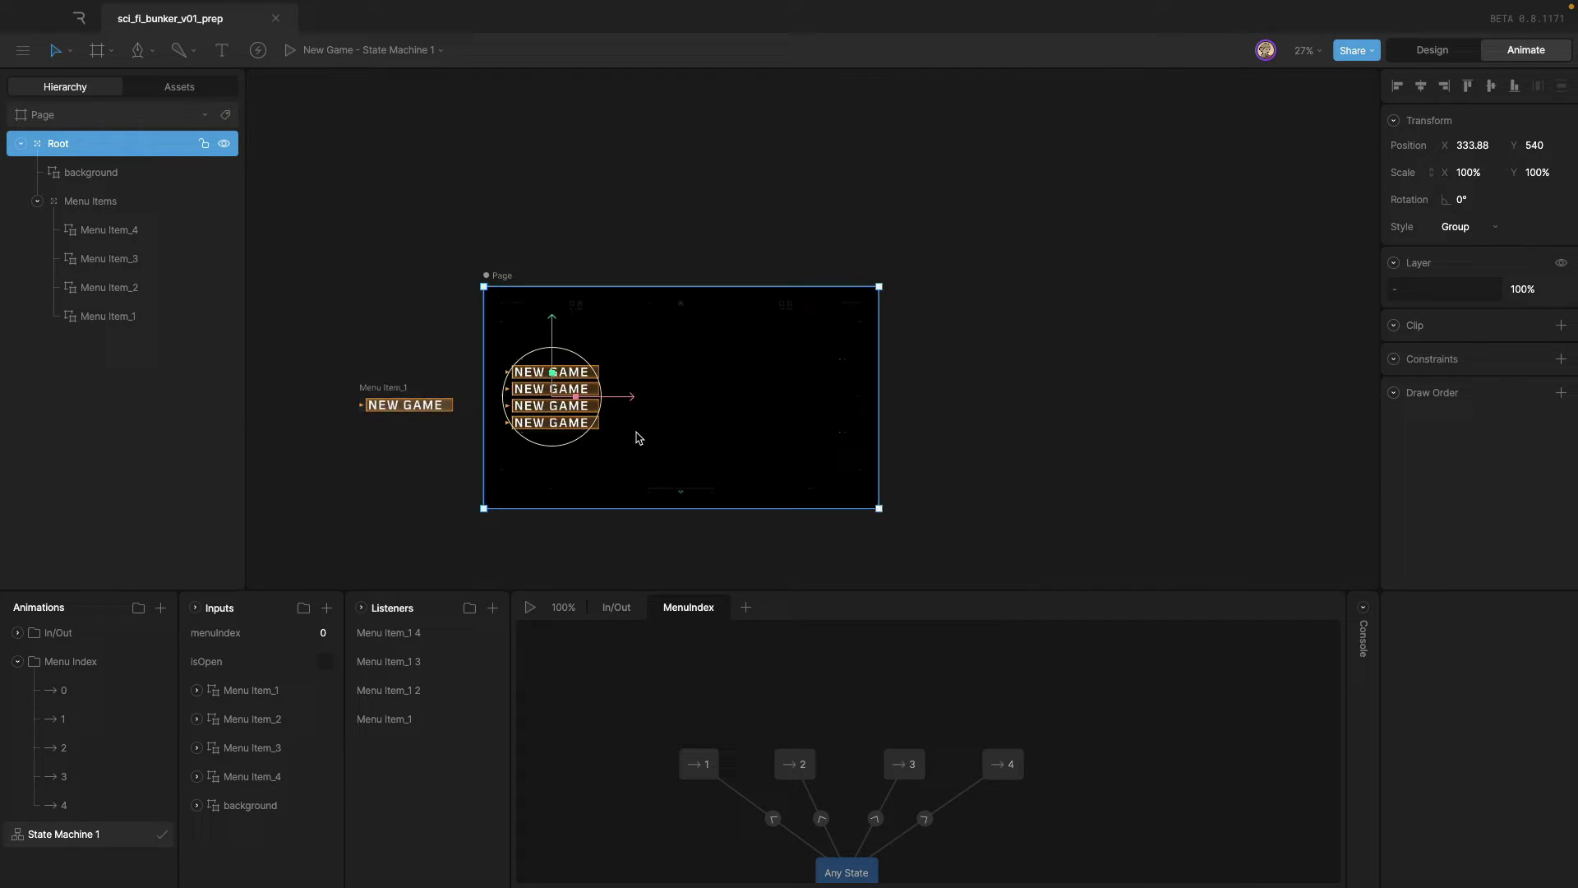
scroll(639, 437, up, 2)
scroll(800, 173, left, 3)
click(800, 172)
scroll(834, 178, left, 1)
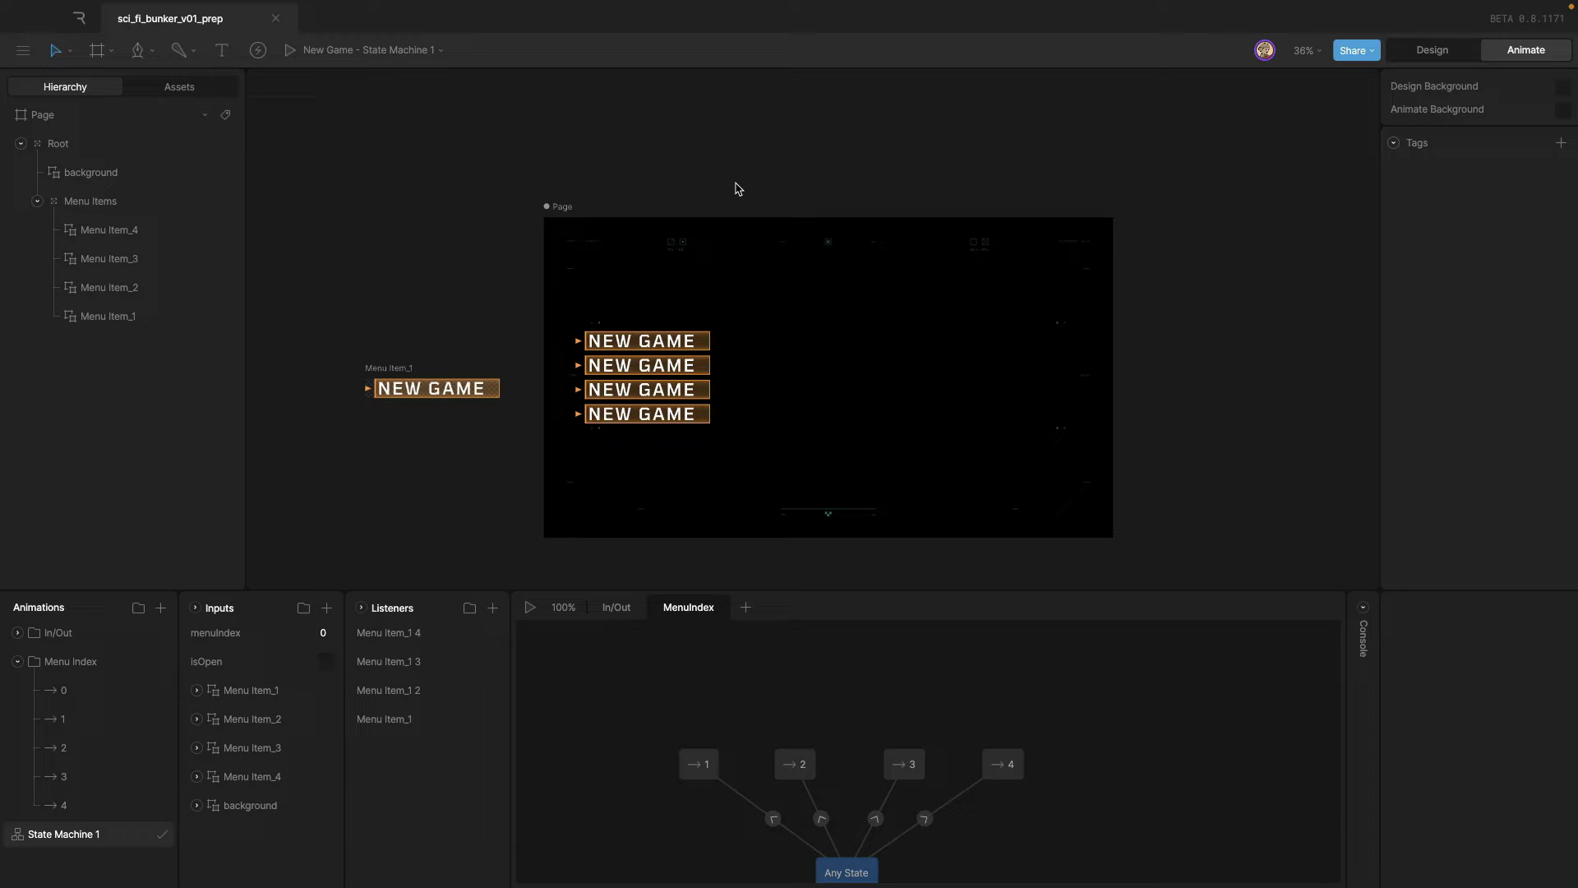
Place the first event just above the Page artboard.
click(553, 207)
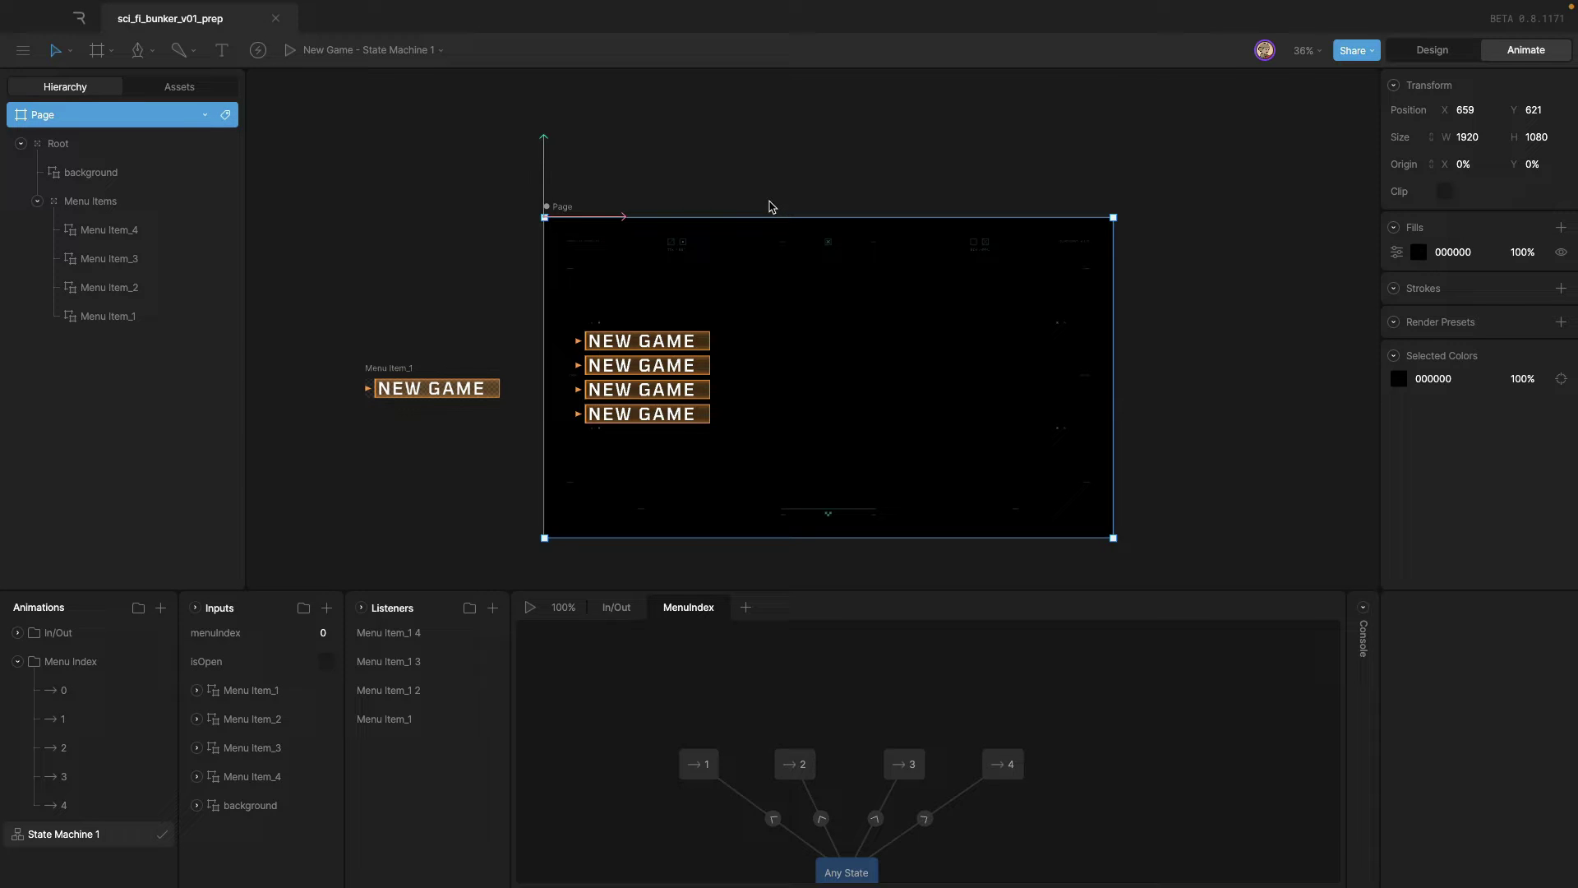
click(777, 183)
click(768, 180)
drag(770, 187, 766, 176)
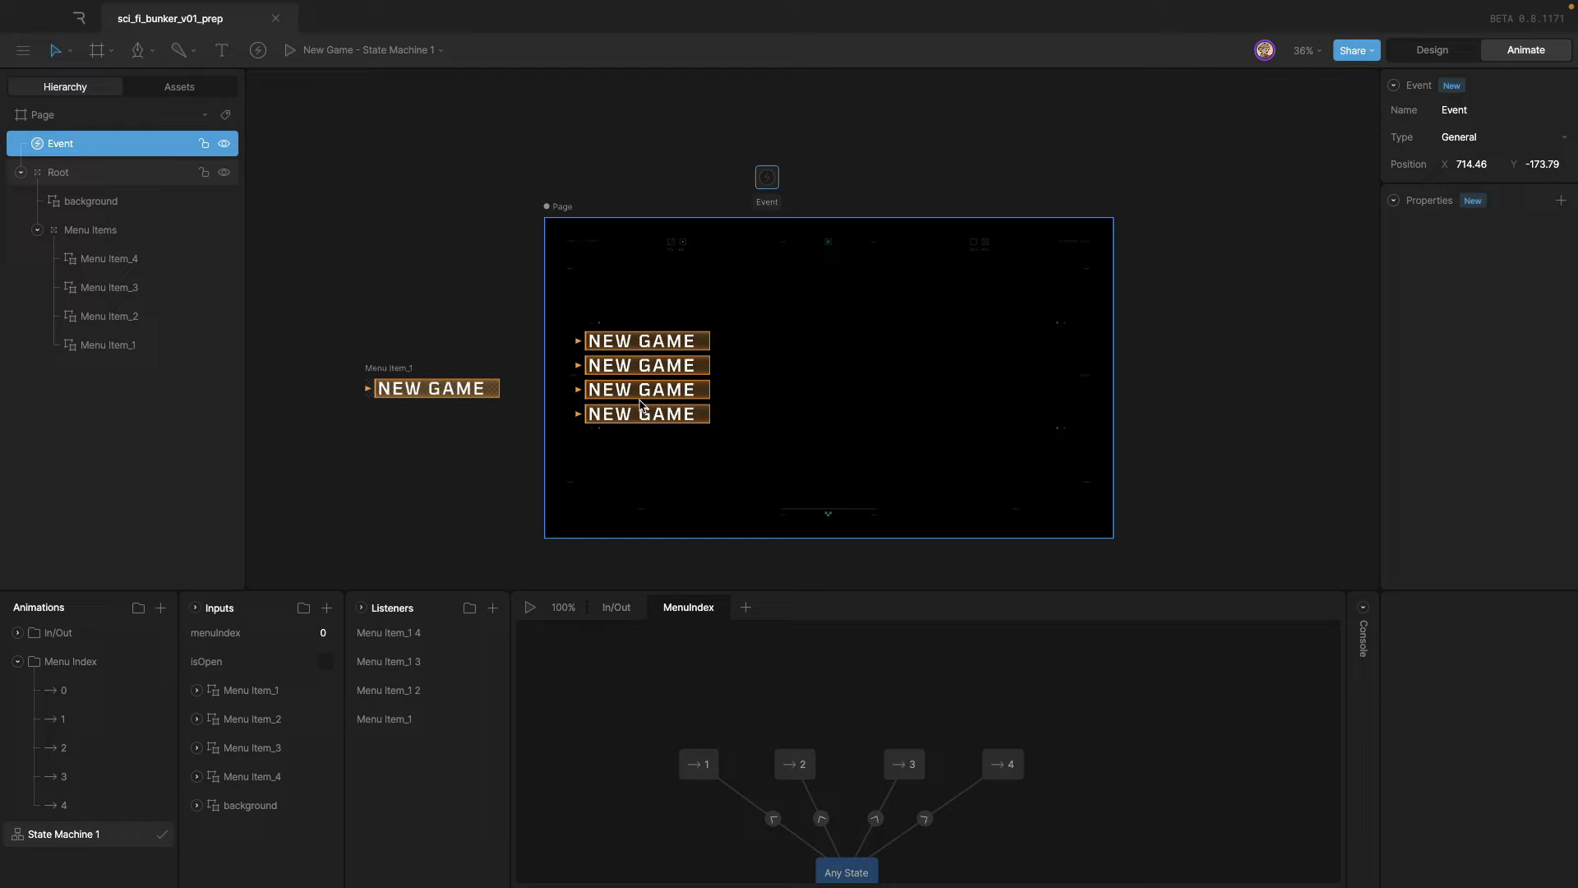
scroll(802, 152, right, 1)
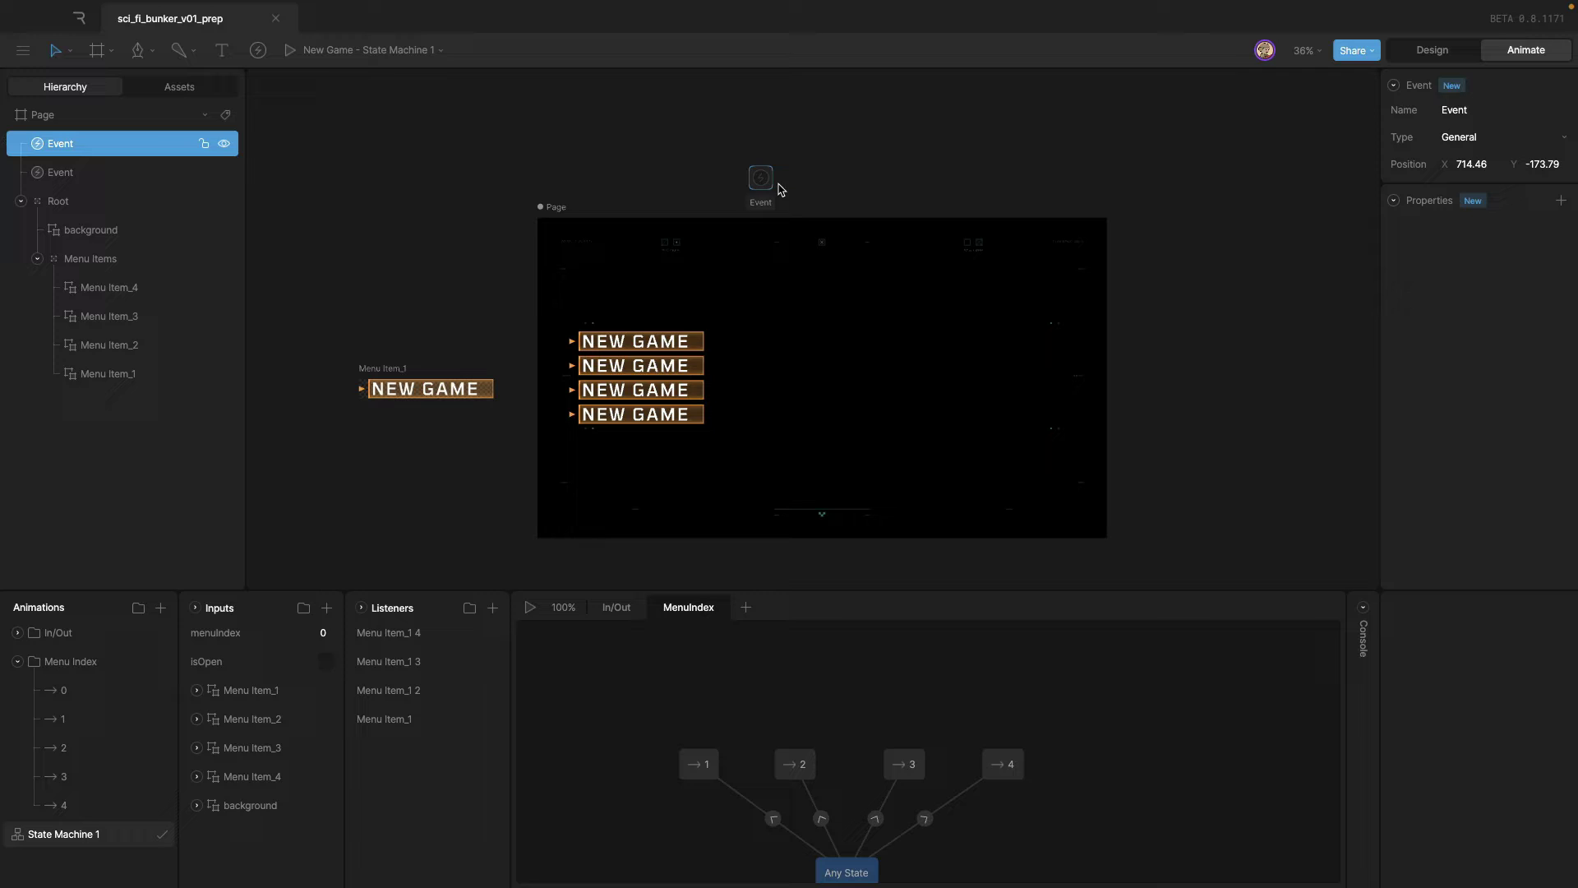
Duplicate the event into three more and spread all four in a row above the artboard.
key(ctrl+d)
drag(758, 178, 807, 185)
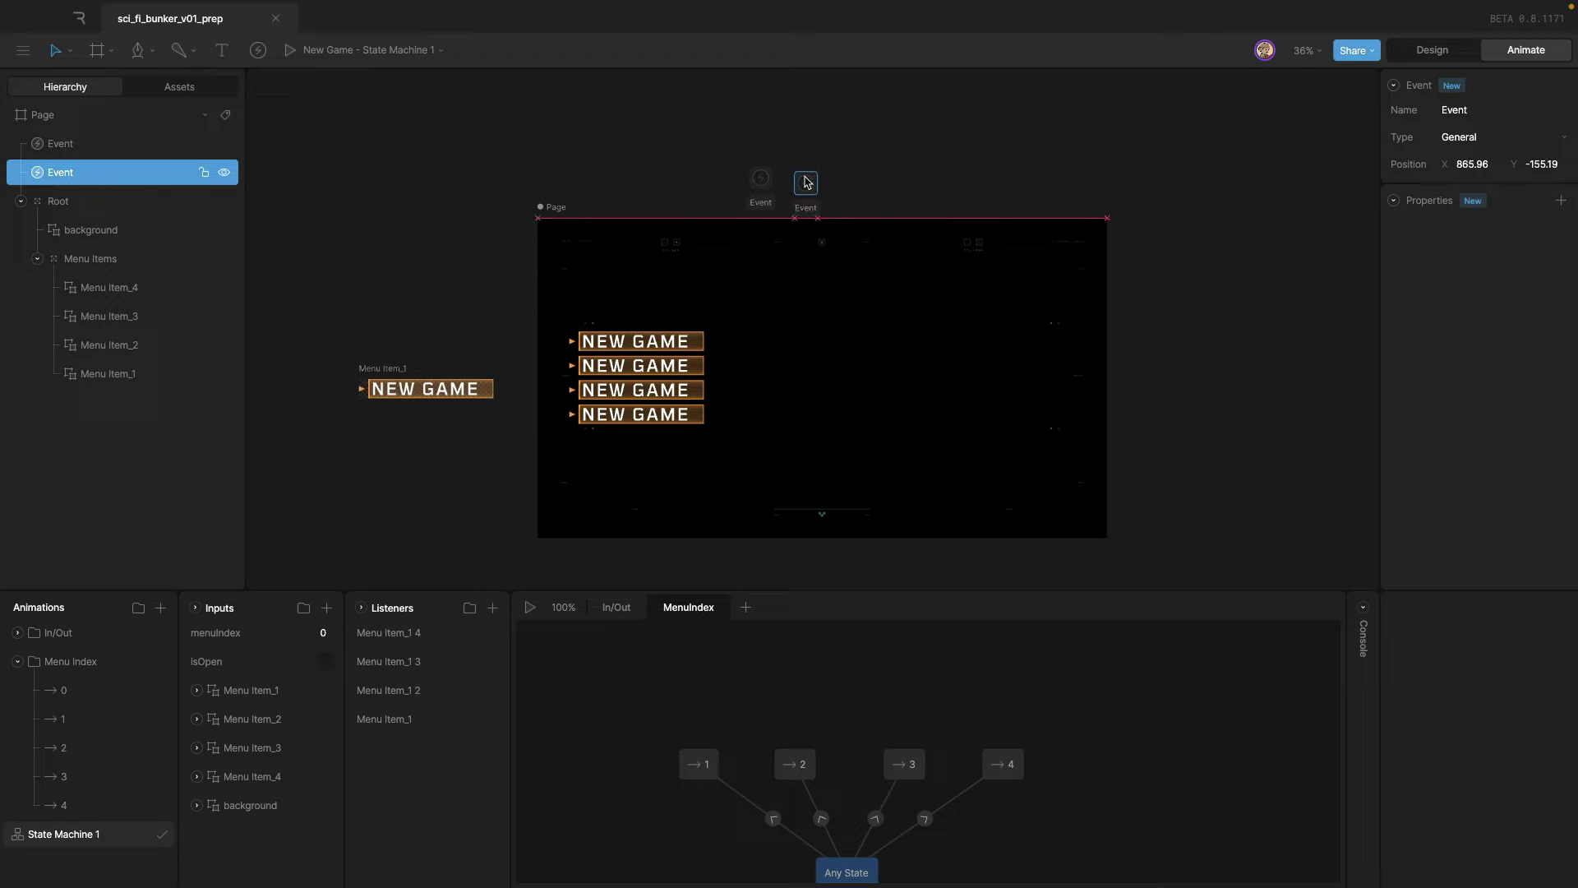
key(Escape)
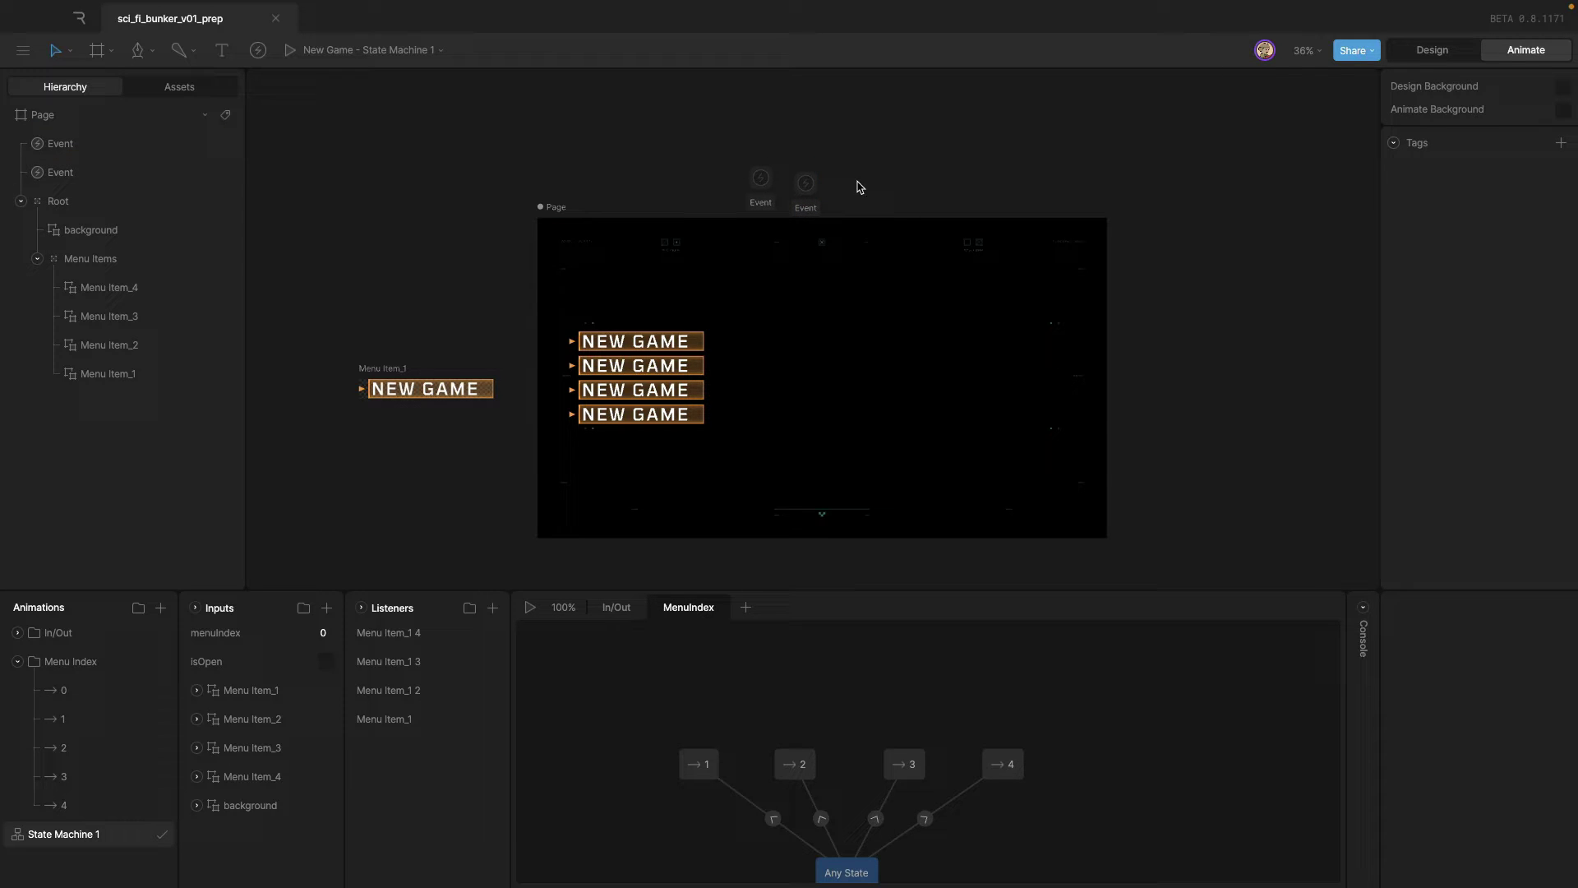
click(806, 185)
key(ctrl+d)
drag(805, 185, 893, 185)
key(ctrl+d)
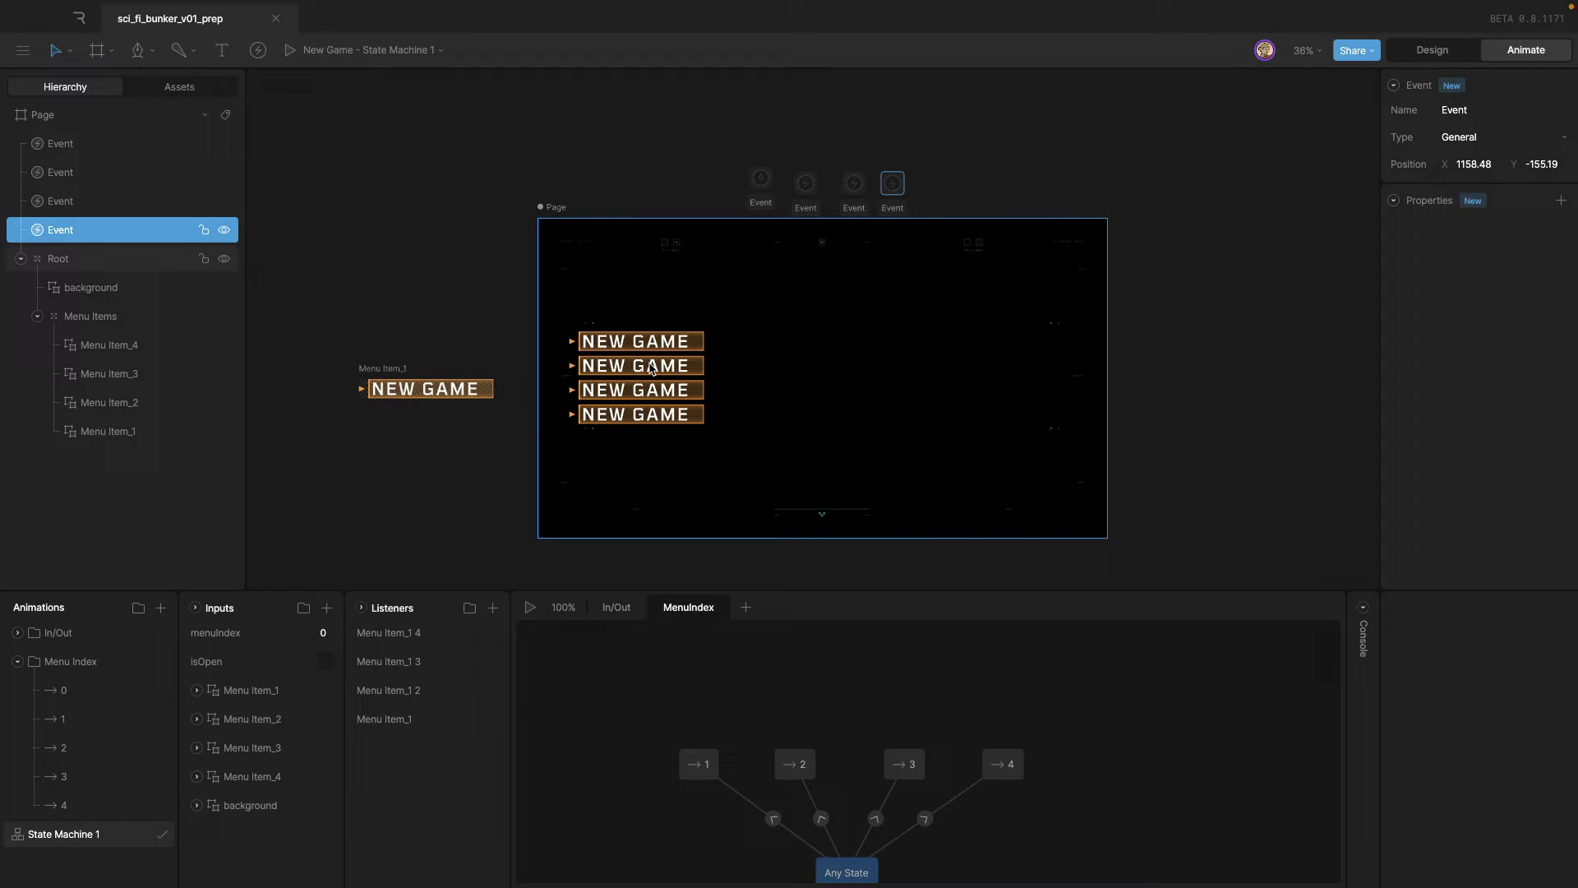
drag(752, 181, 739, 179)
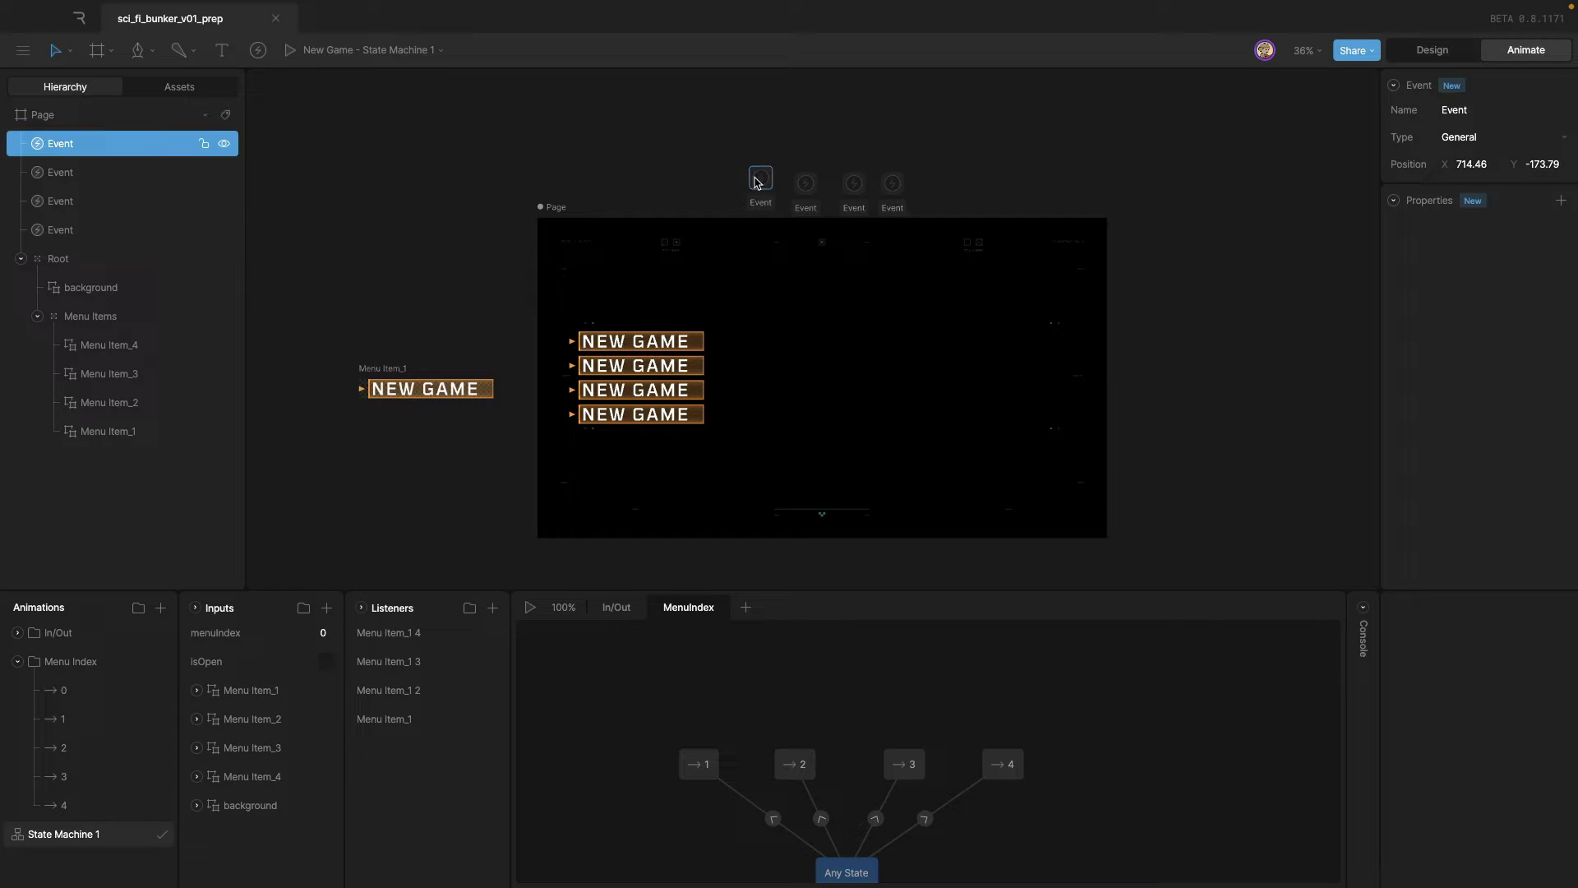
Rename the first two events New Game and Load Game.
double_click(58, 151)
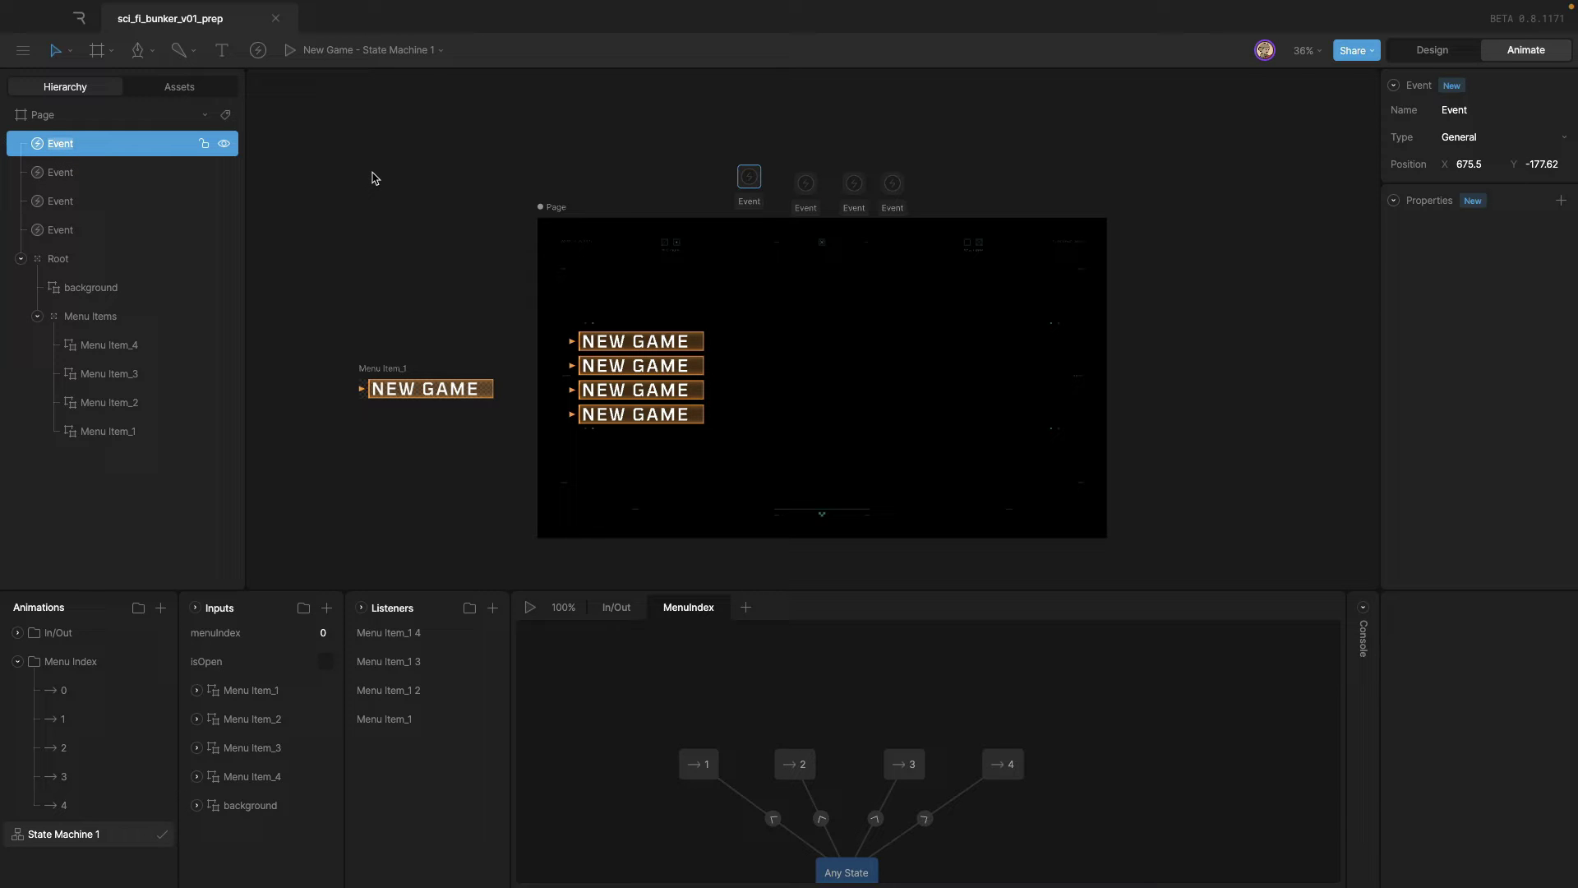
text(New Game)
key(Return)
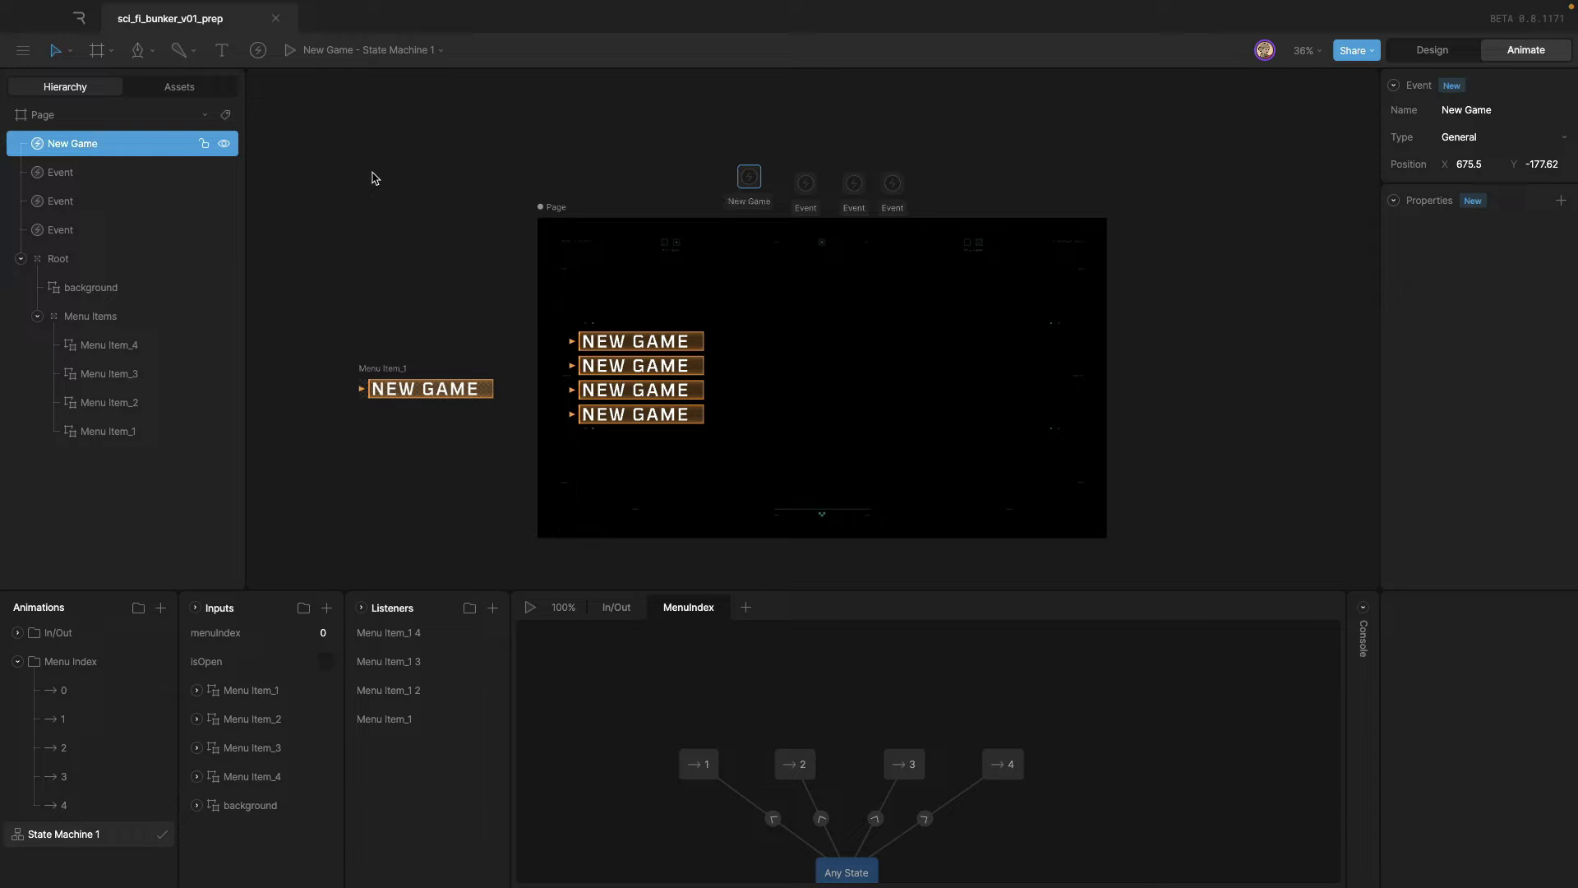
click(78, 174)
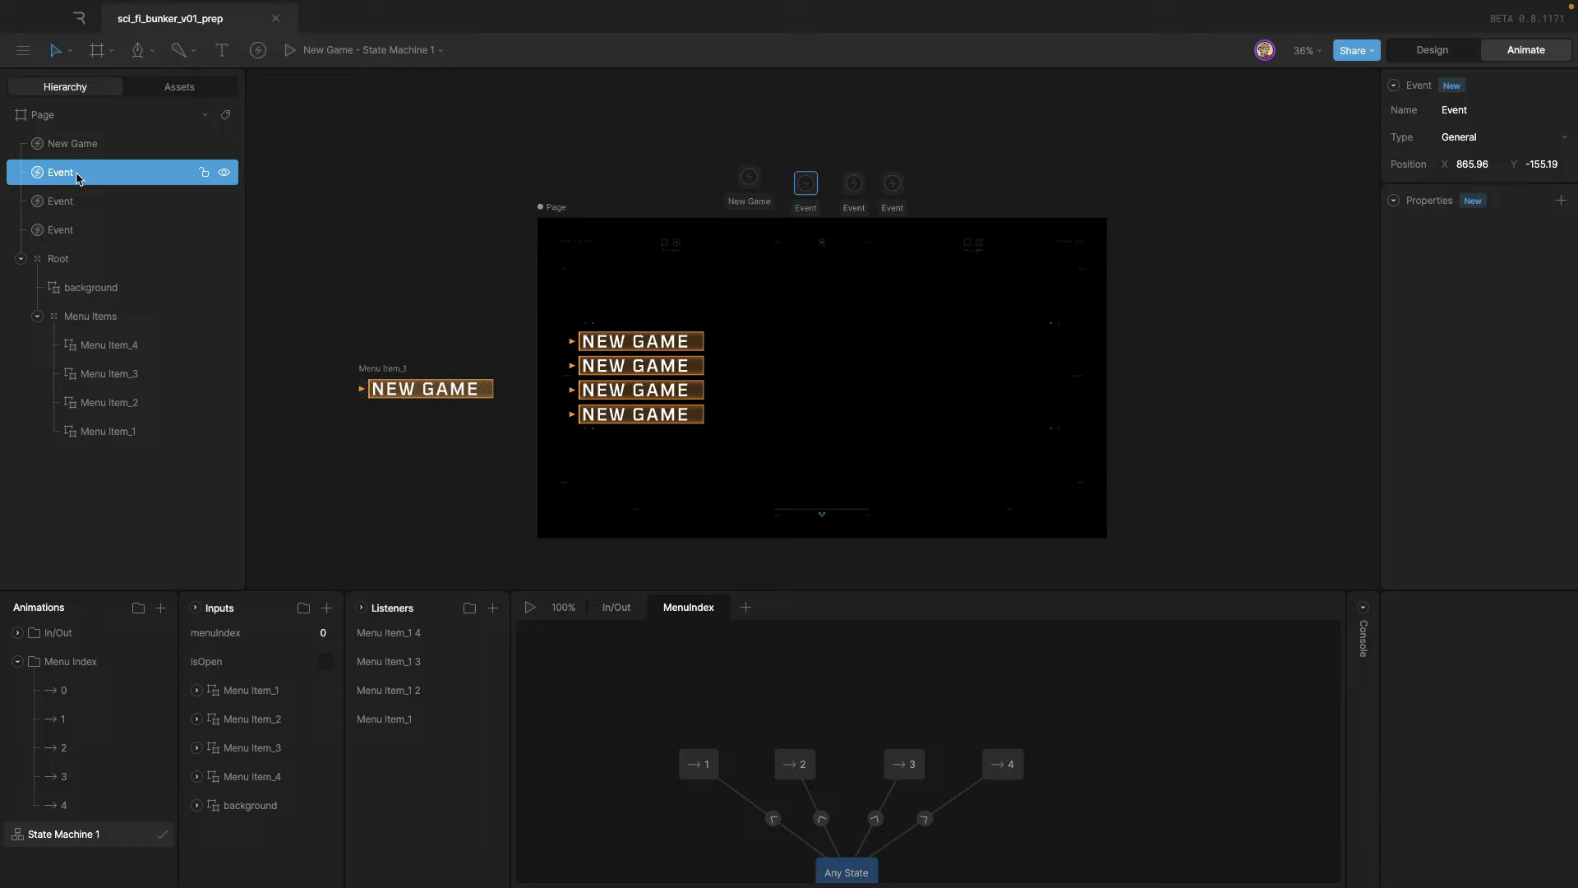
double_click(73, 176)
text(Load Game)
key(Return)
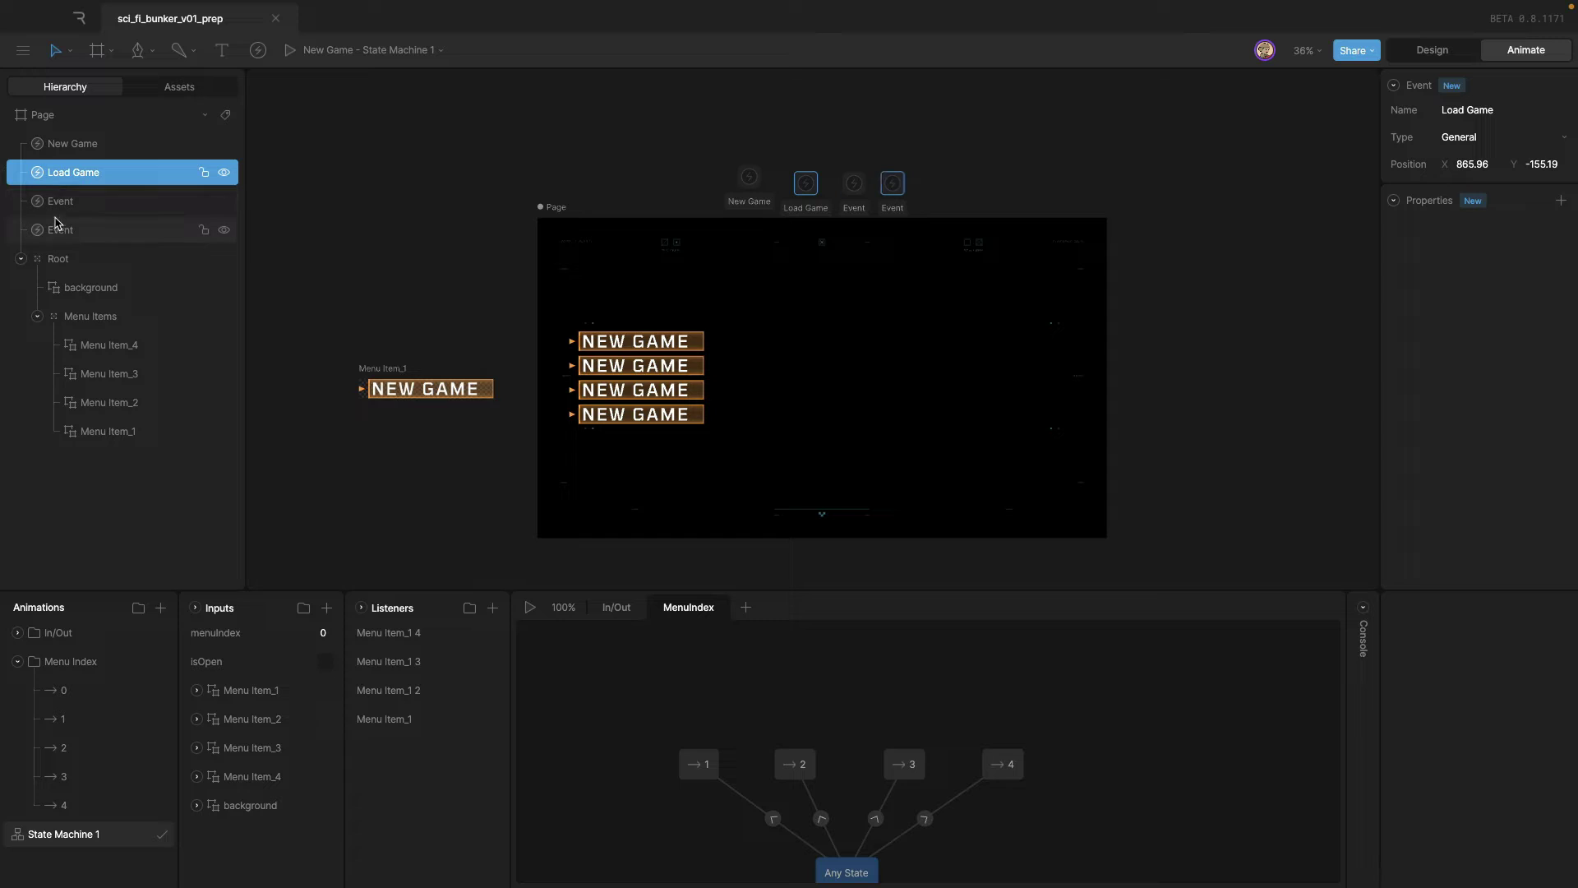
Rename the third event Settings and select the fourth event.
click(54, 211)
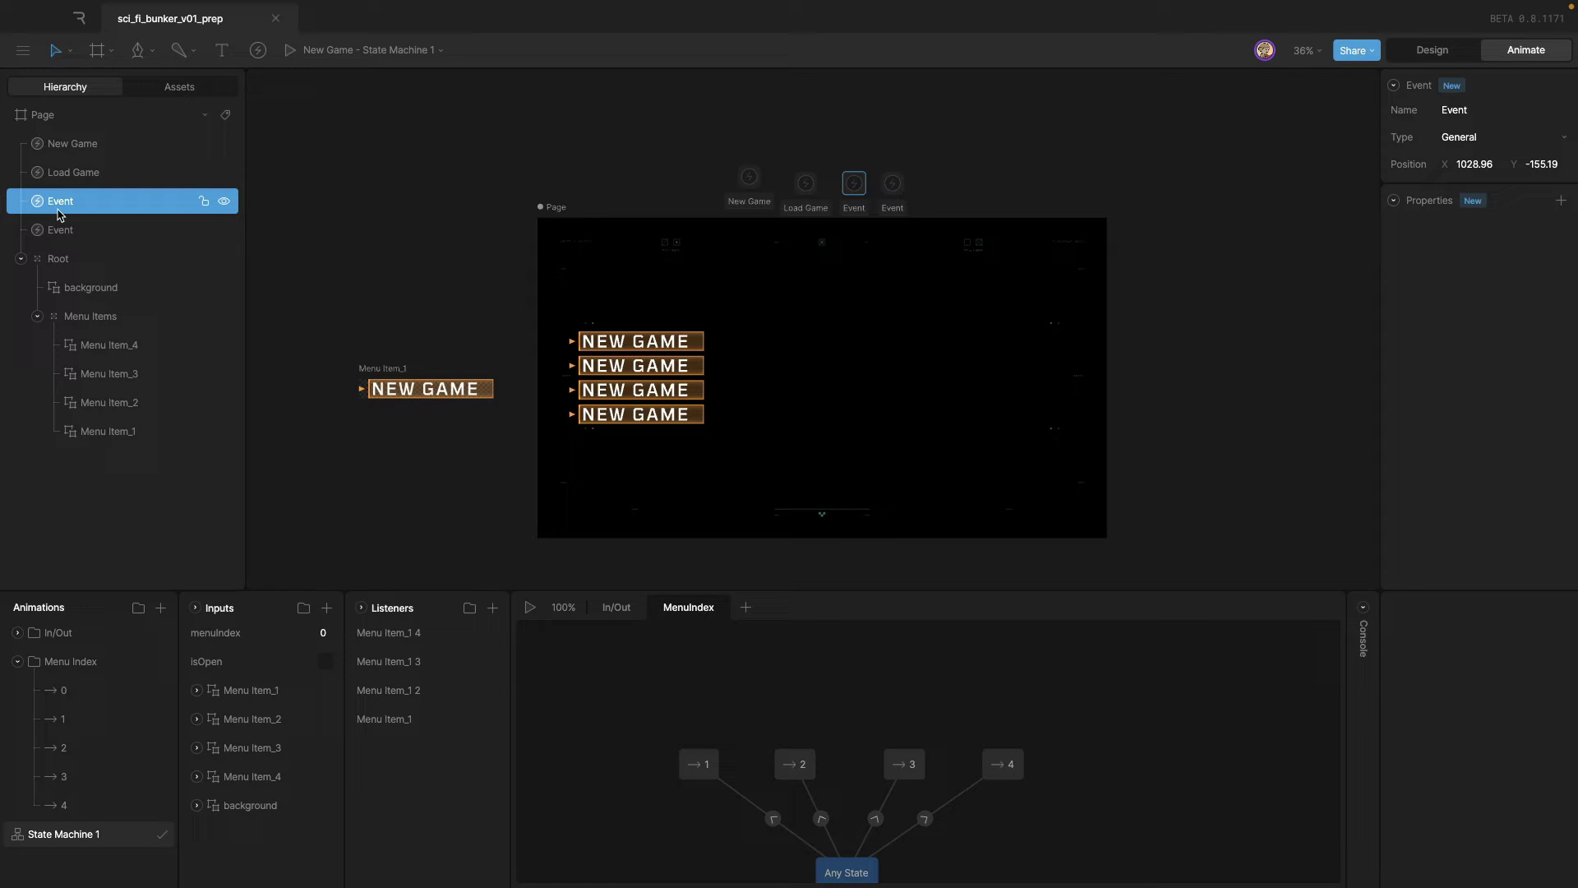
double_click(58, 203)
text(Settings)
key(Return)
click(59, 229)
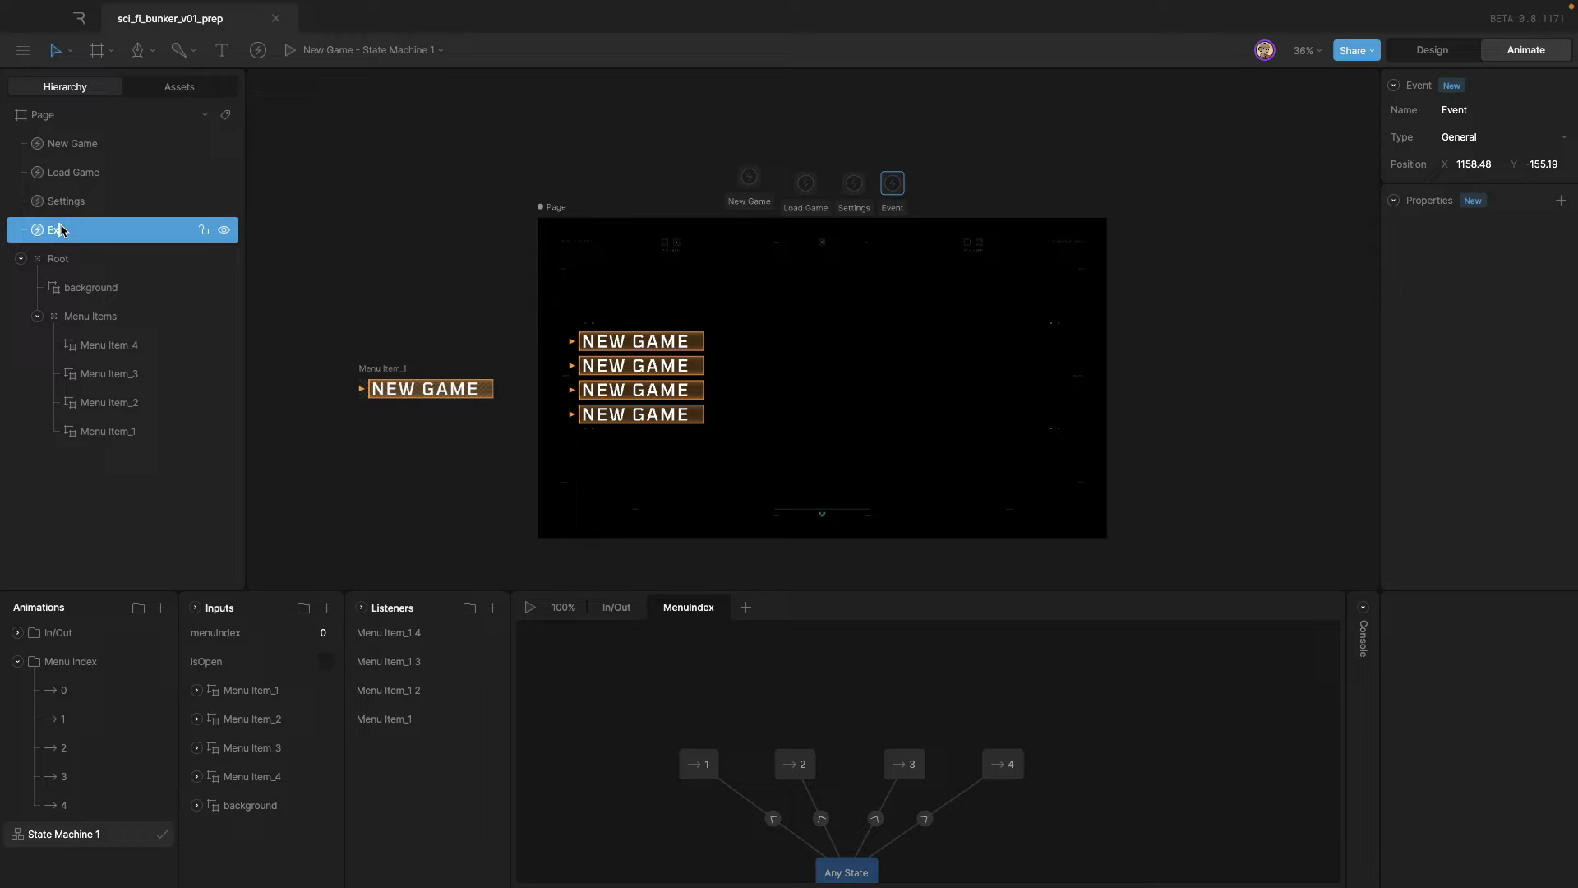
Reposition the New Game, Load Game and Settings icons in a row above the artboard.
click(444, 192)
click(749, 177)
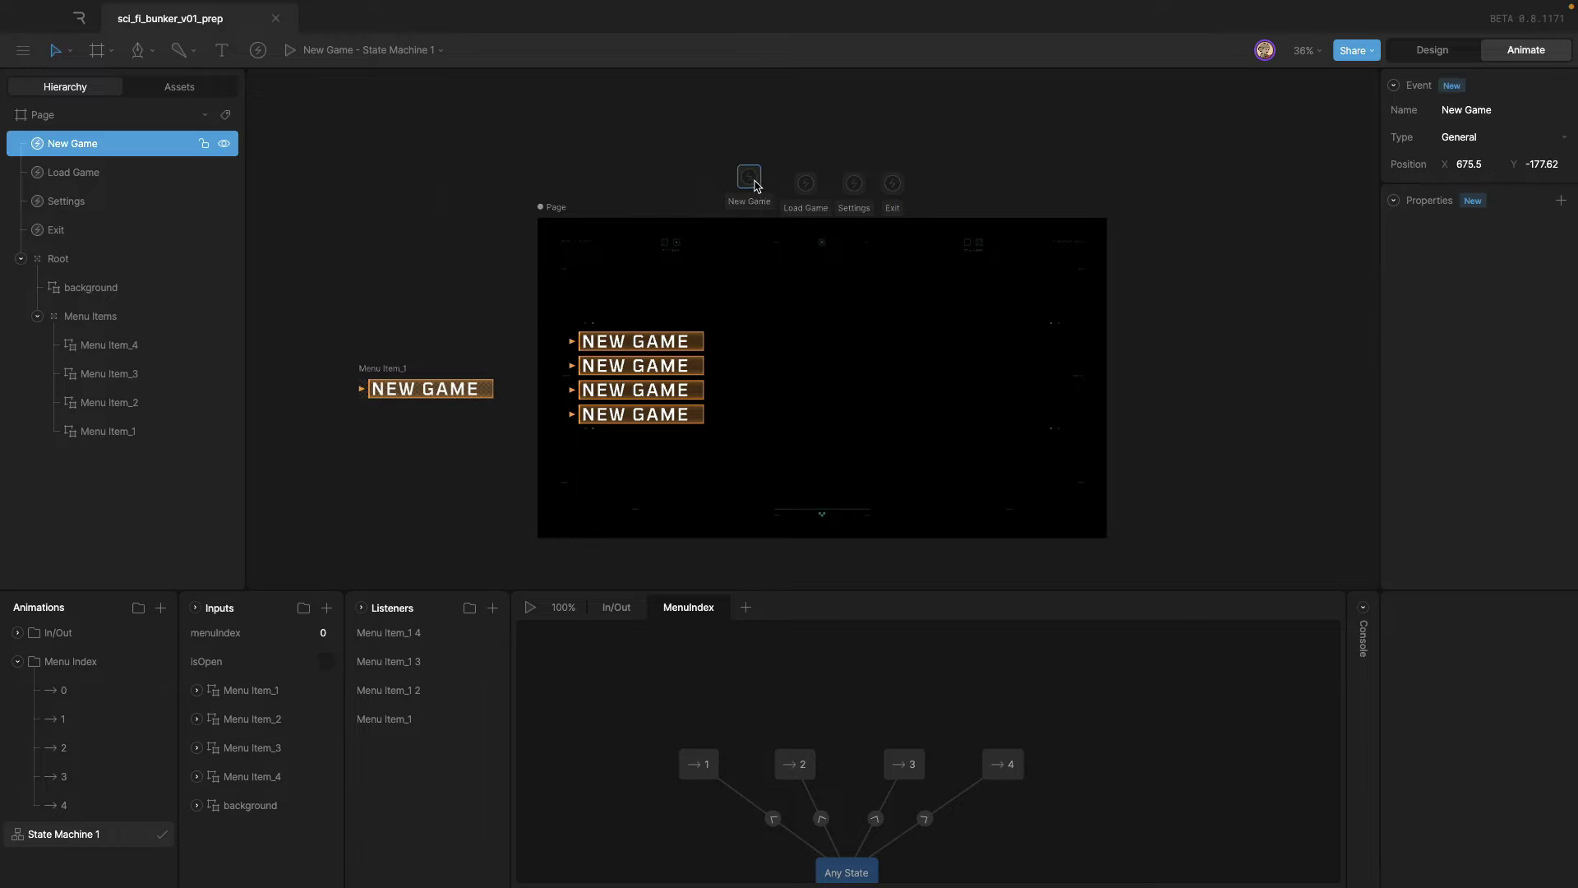
drag(748, 177, 915, 183)
click(793, 182)
click(860, 191)
scroll(851, 126, right, 2)
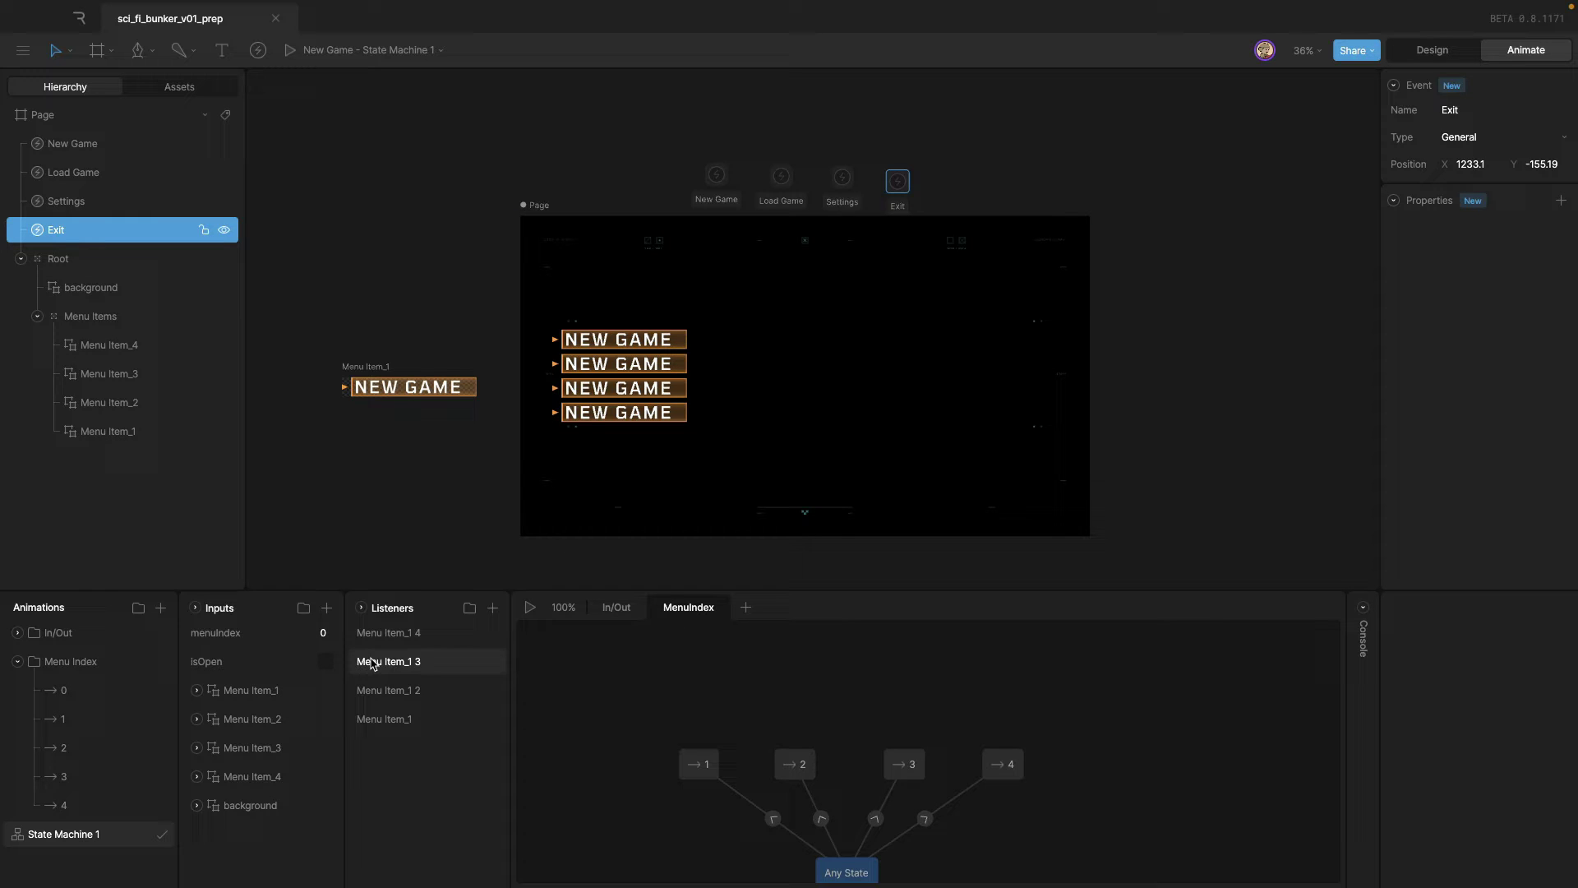
Add a Trigger input to the state machine and rename it continue.
click(327, 609)
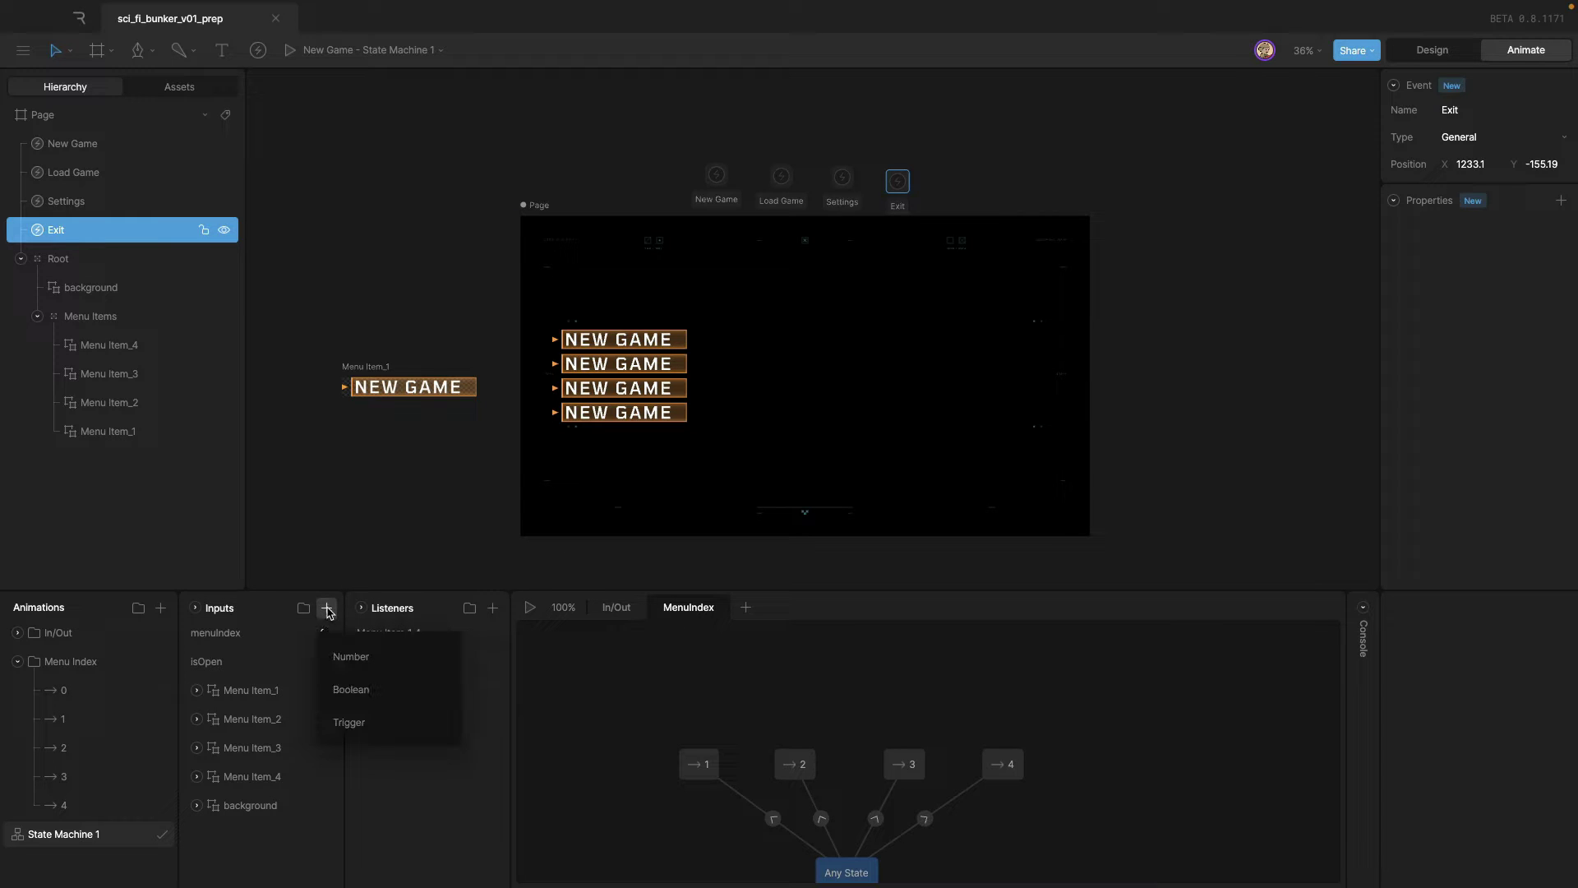
click(370, 721)
double_click(214, 634)
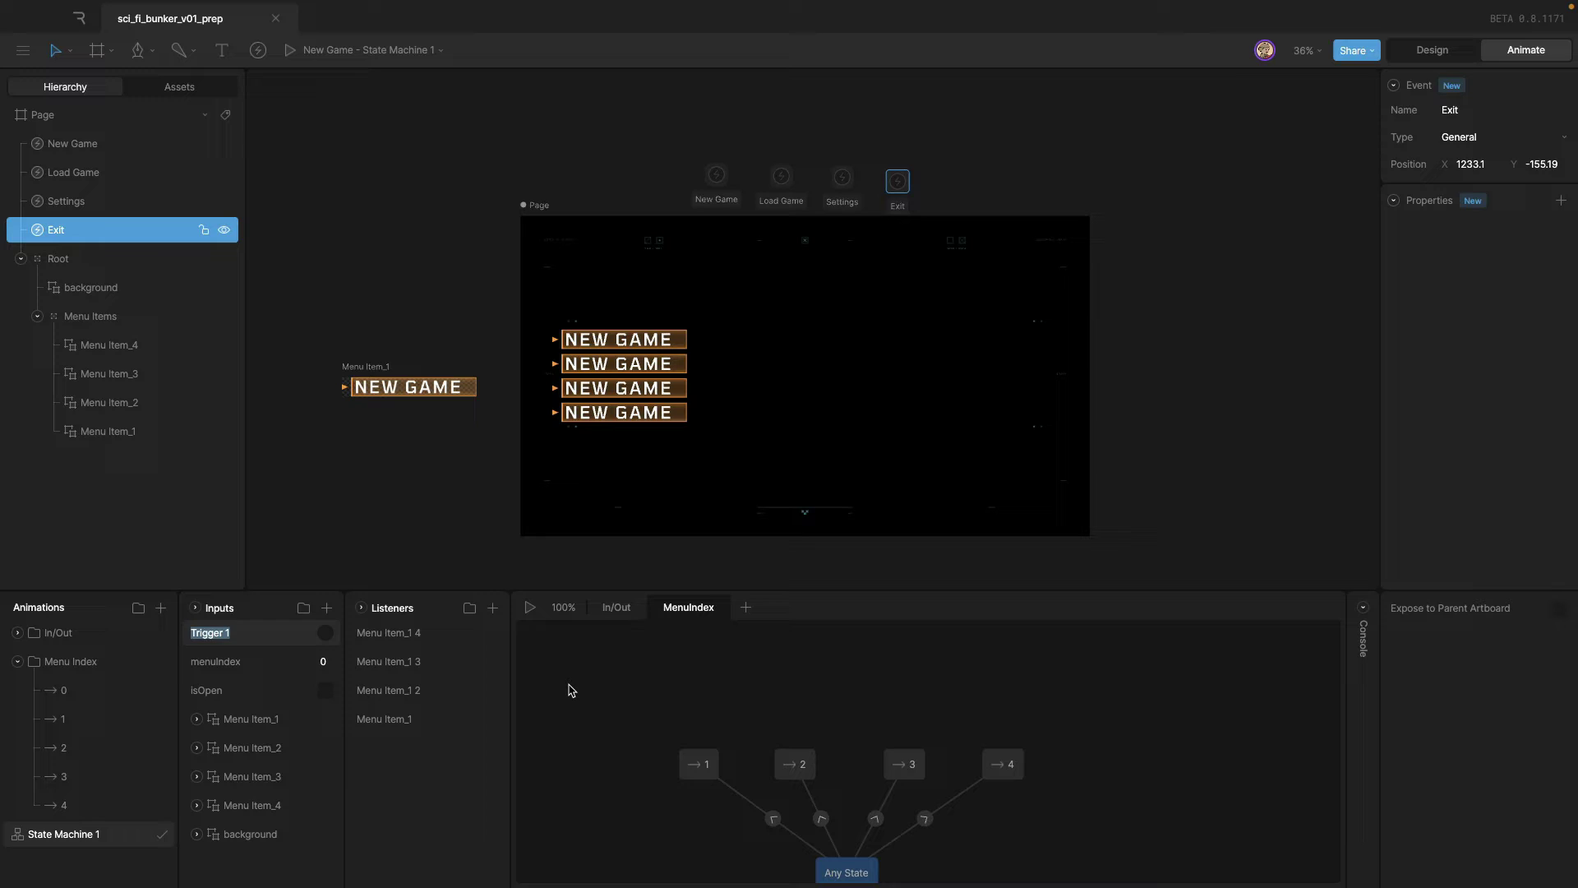
text(continue)
Add an Animation State to the graph above the four numbered states.
drag(635, 717, 1037, 781)
click(900, 696)
scroll(857, 703, right, 1)
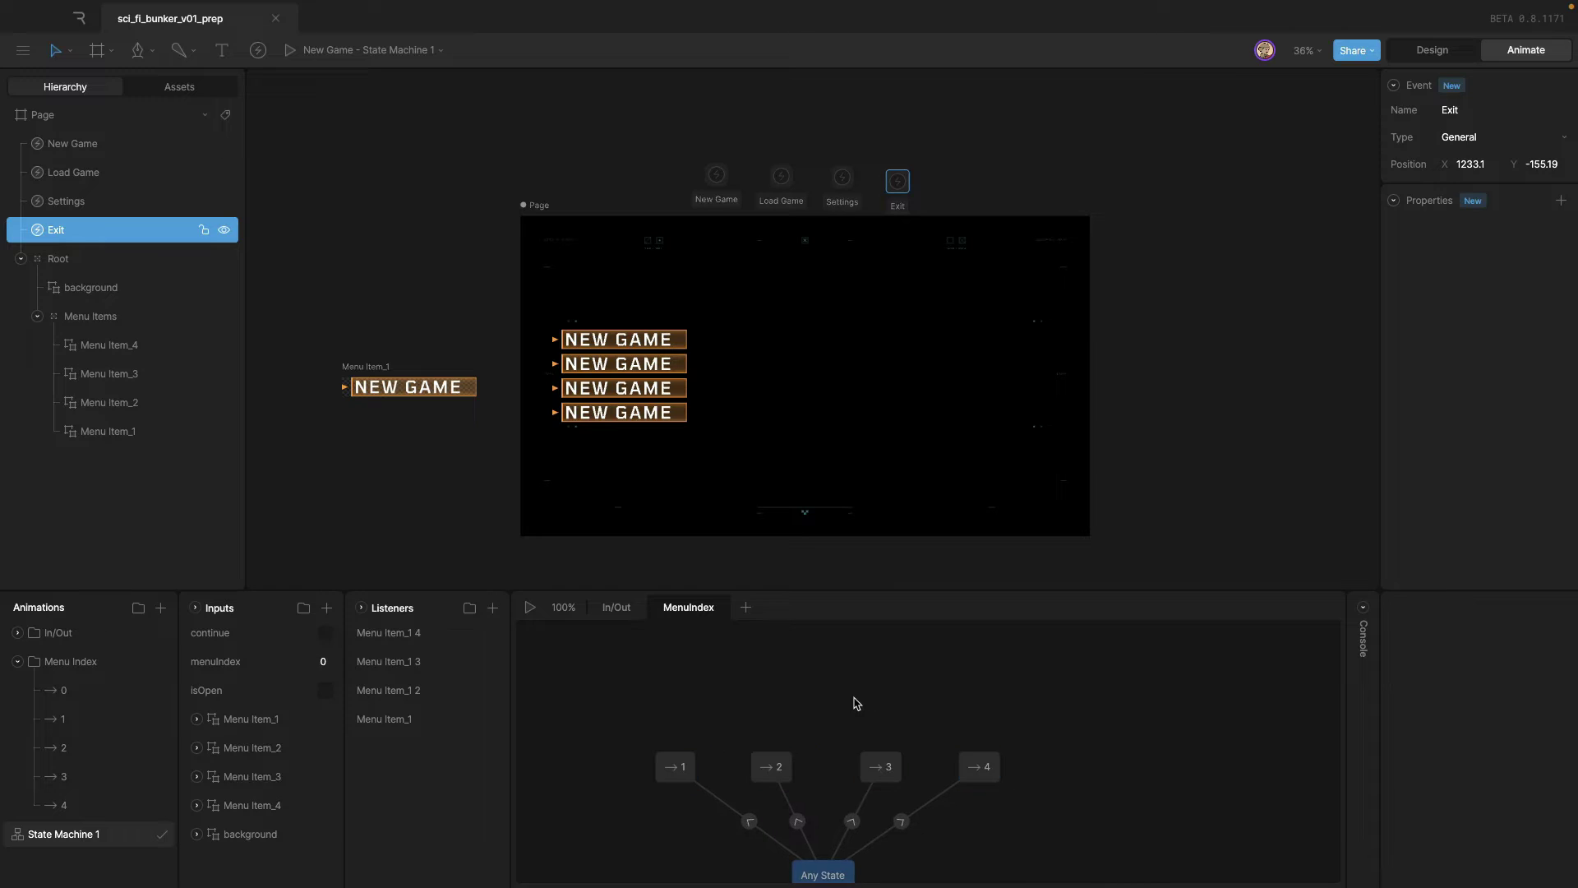
scroll(822, 711, up, 1)
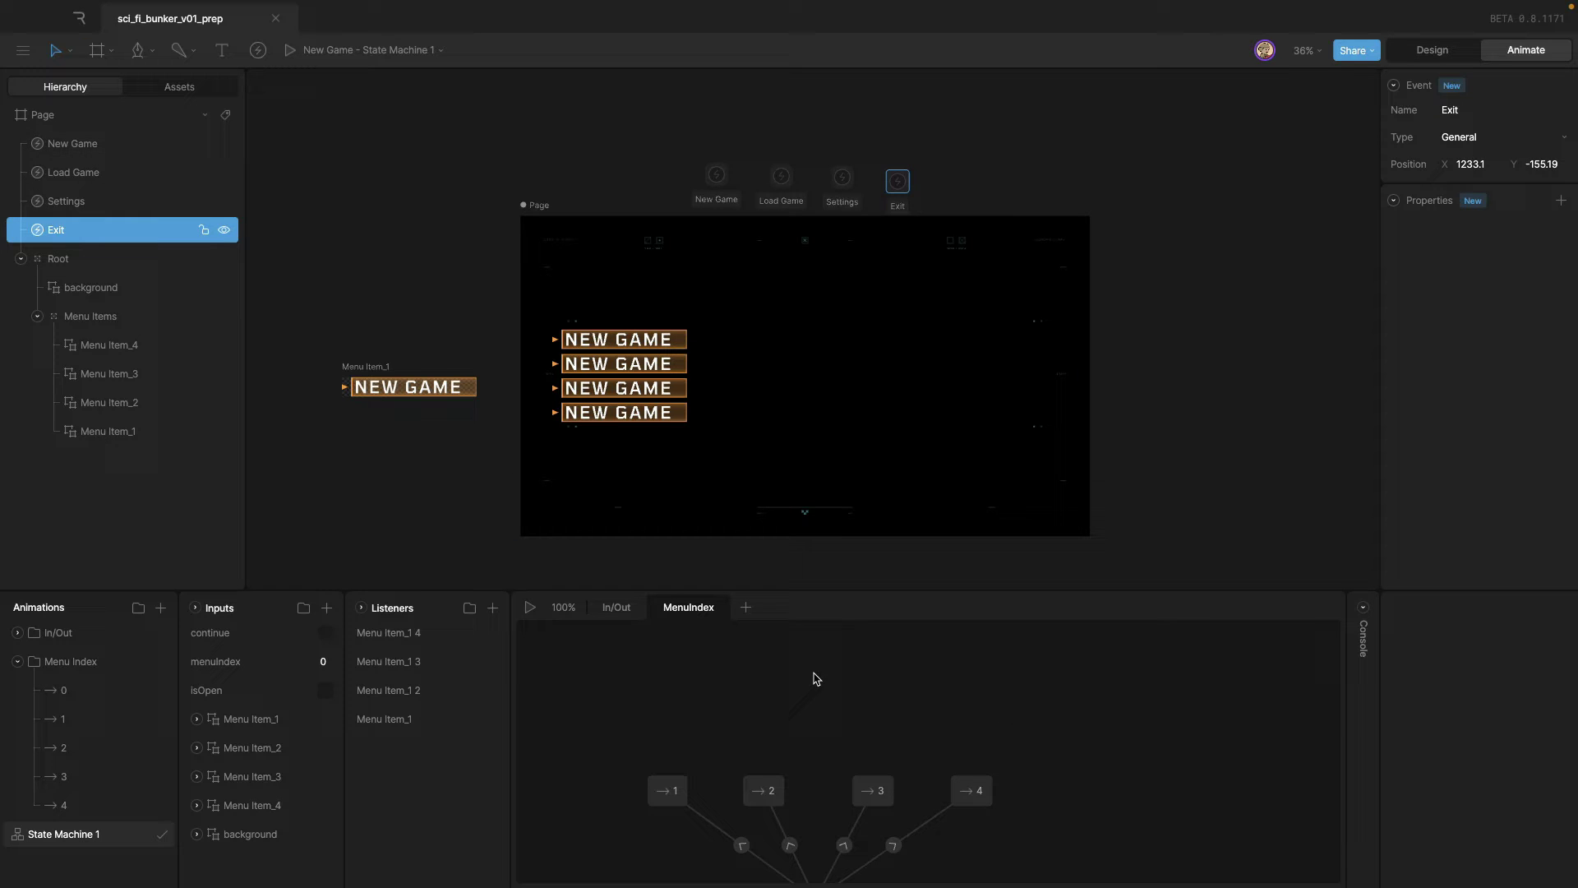
right_click(830, 686)
click(855, 697)
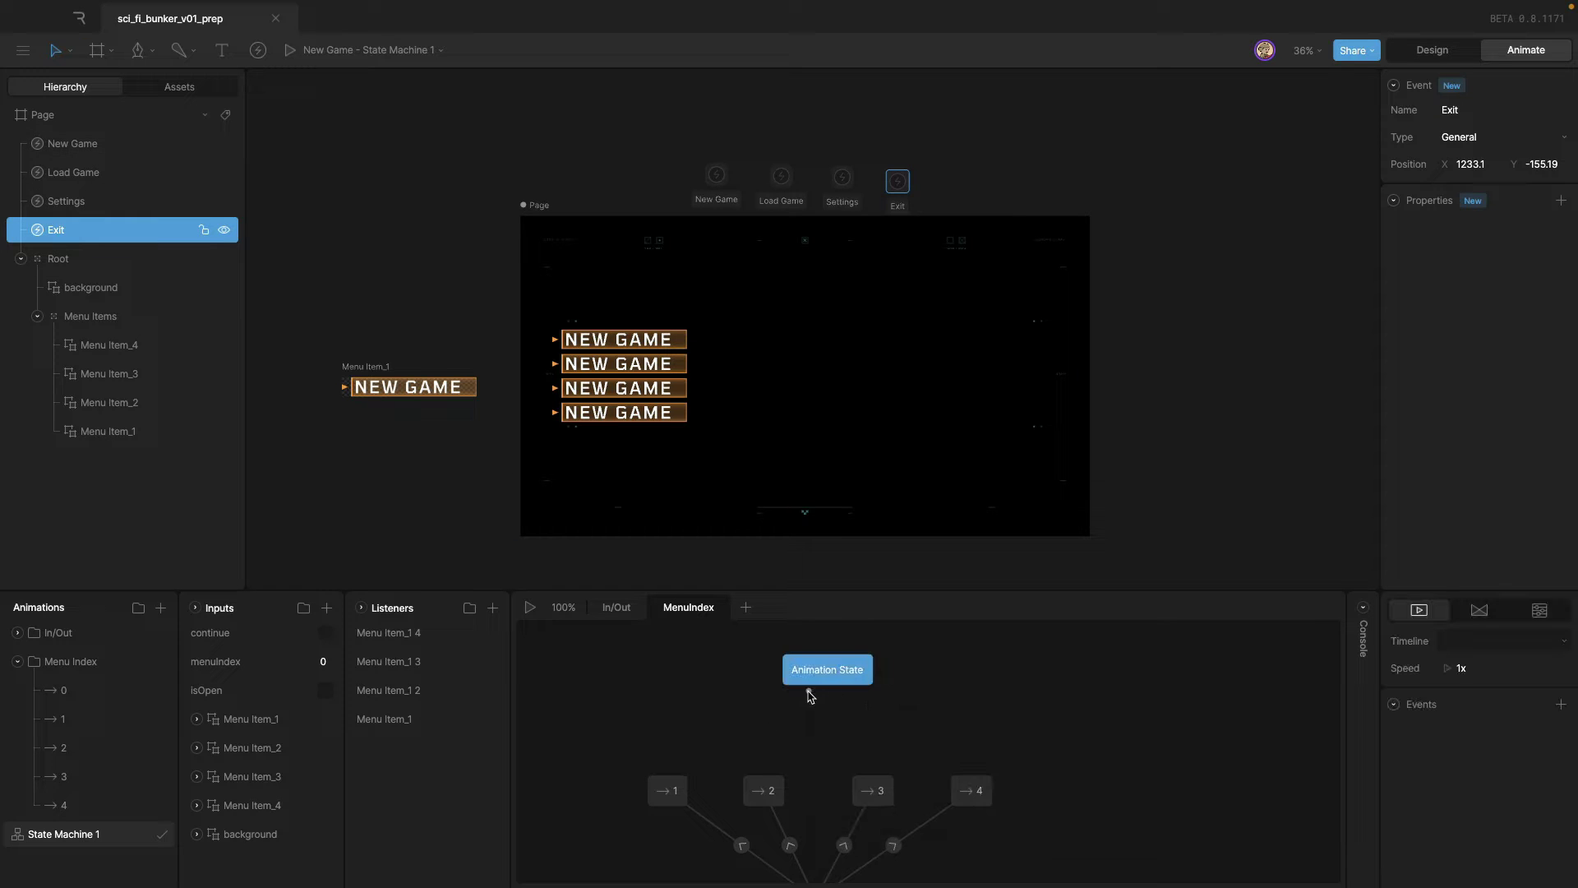
drag(830, 672, 826, 662)
Draw transitions from states 1, 2, 3 and 4 to the Animation State.
scroll(887, 682, down, 2)
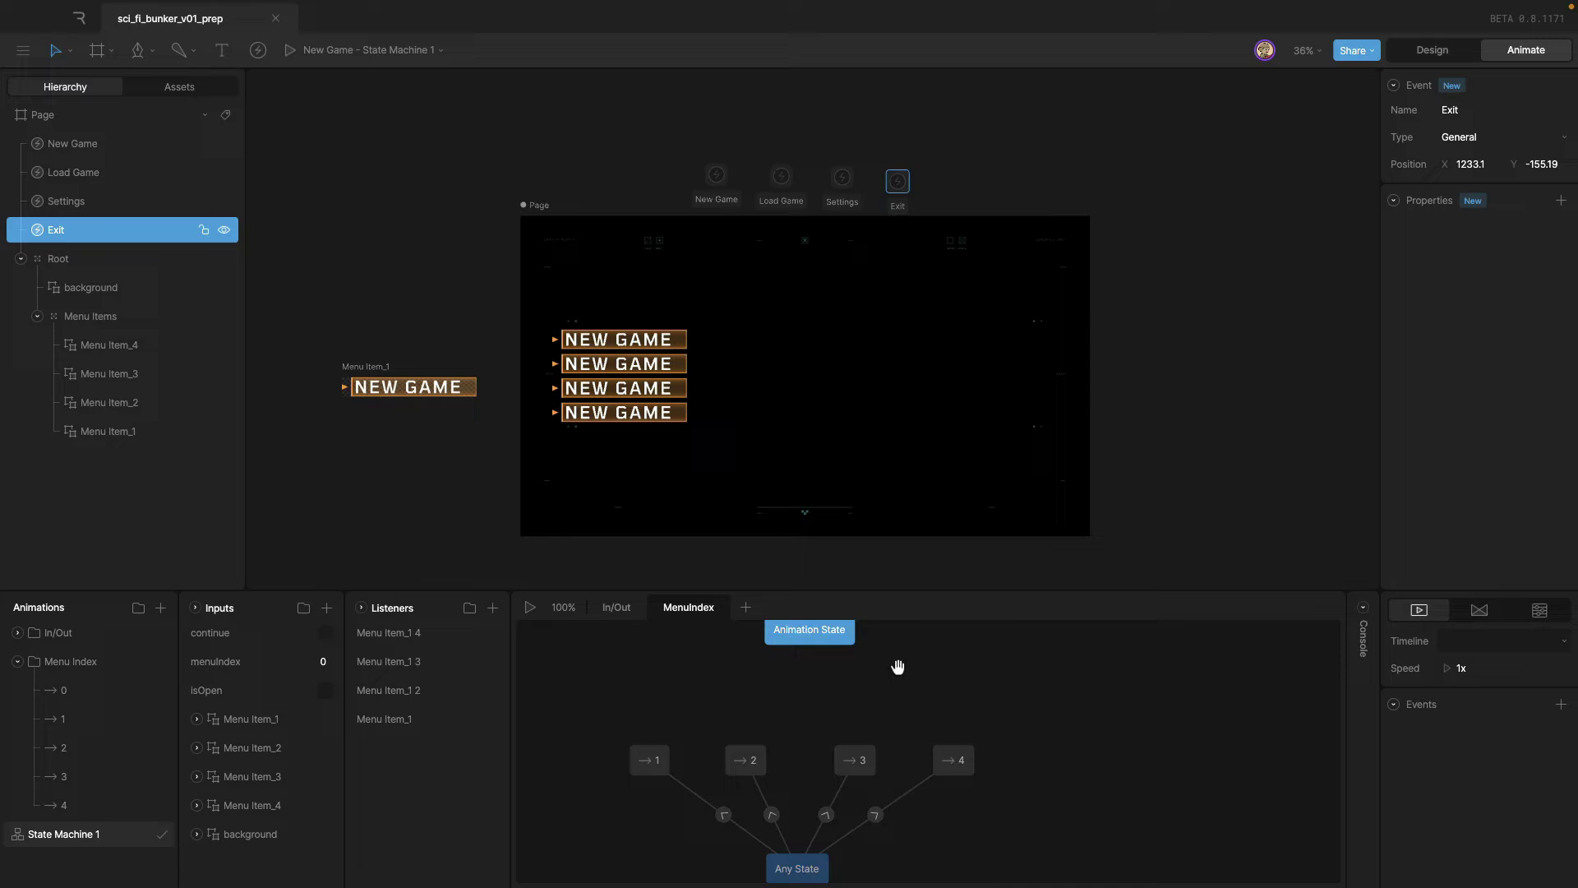
drag(697, 750, 821, 643)
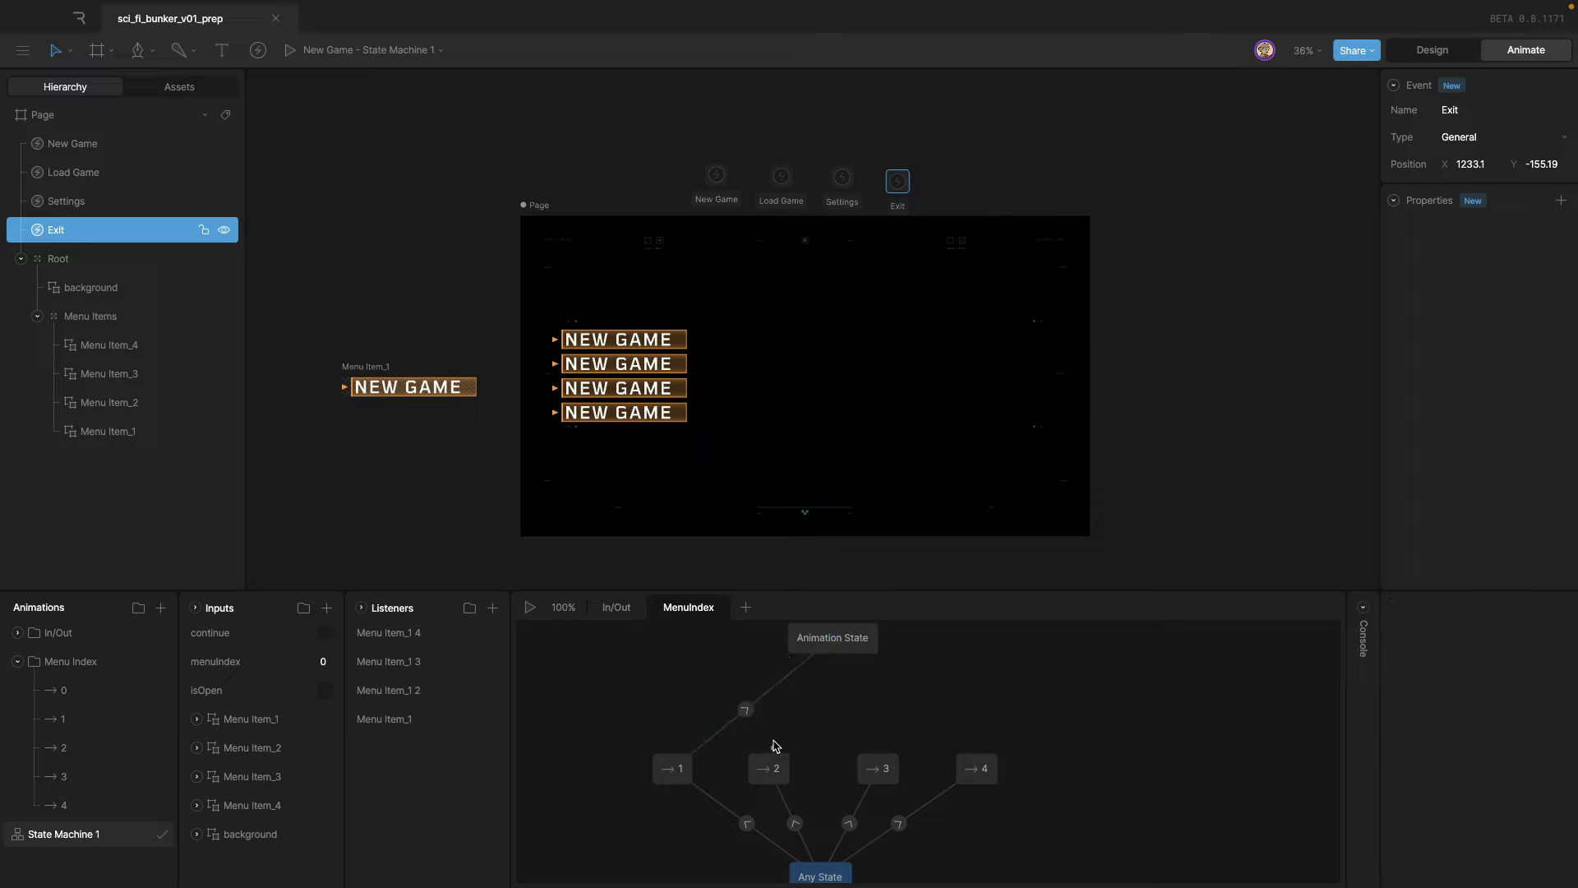
drag(770, 750, 826, 642)
drag(878, 741, 830, 645)
drag(953, 744, 838, 645)
Realign the numbered states and center the Animation State above Any State.
drag(597, 752, 1004, 798)
click(957, 657)
drag(672, 768, 647, 769)
click(770, 767)
click(877, 769)
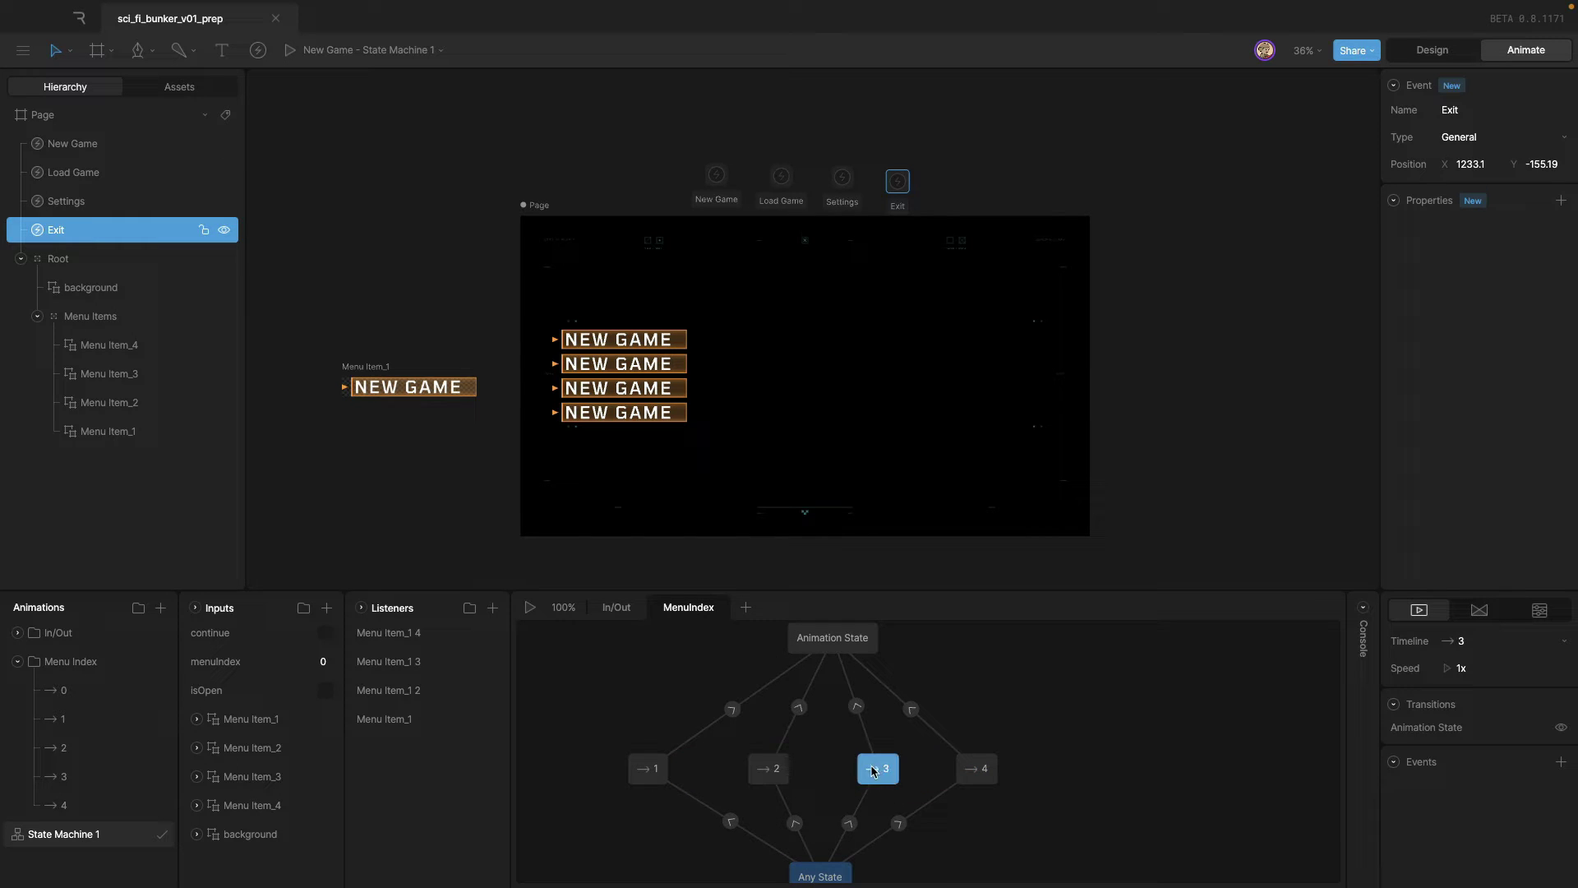
drag(877, 768, 872, 768)
drag(836, 638, 830, 640)
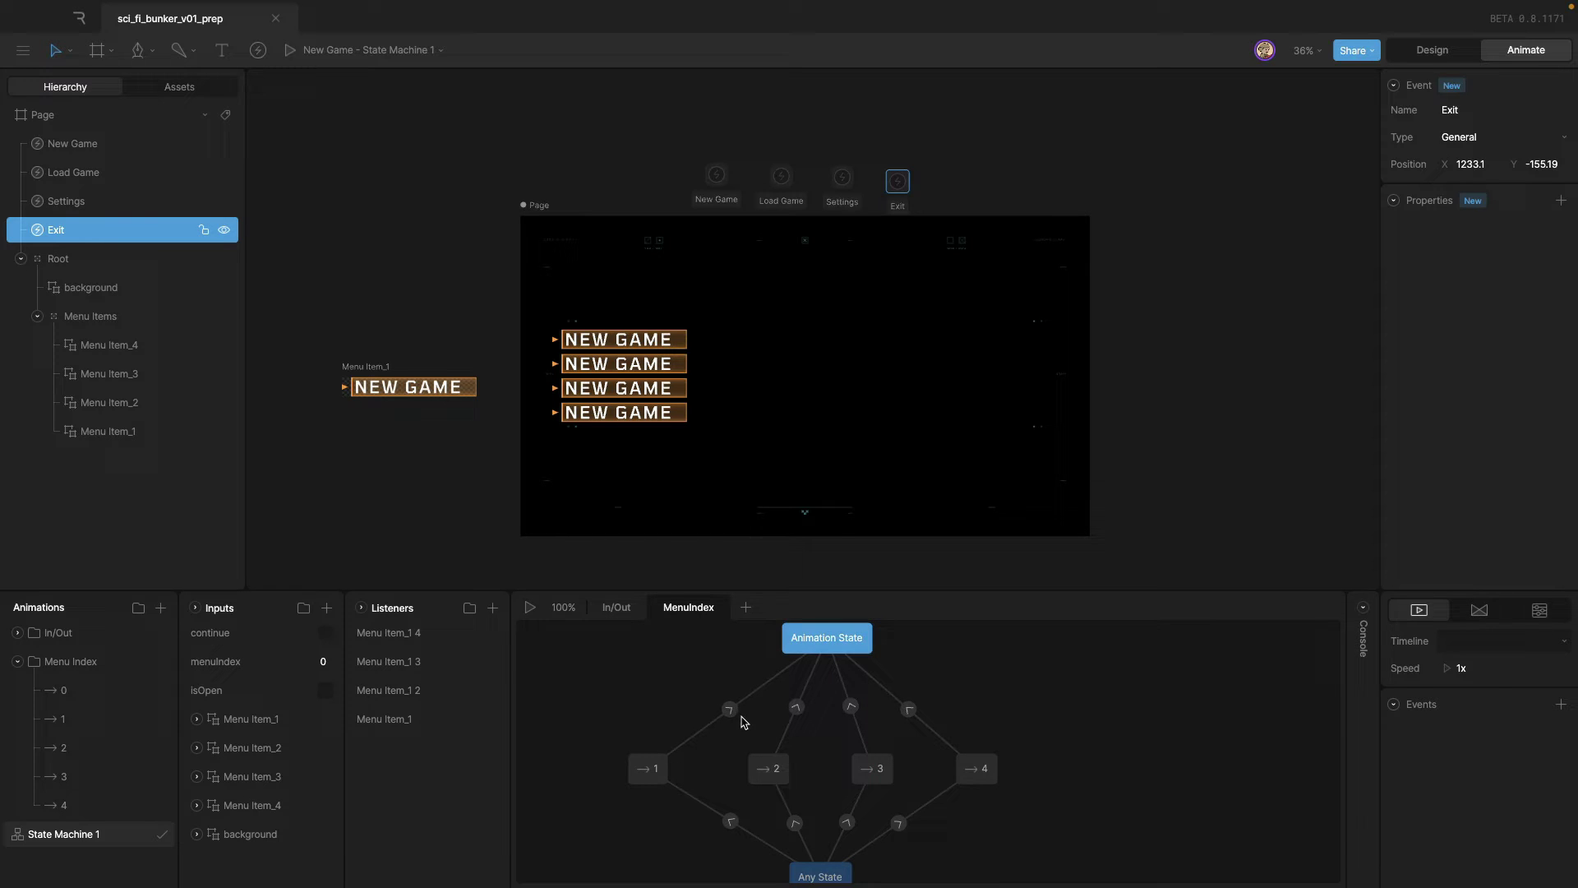
Make the state 1 → Animation State transition fire New Game and require the continue trigger.
click(729, 709)
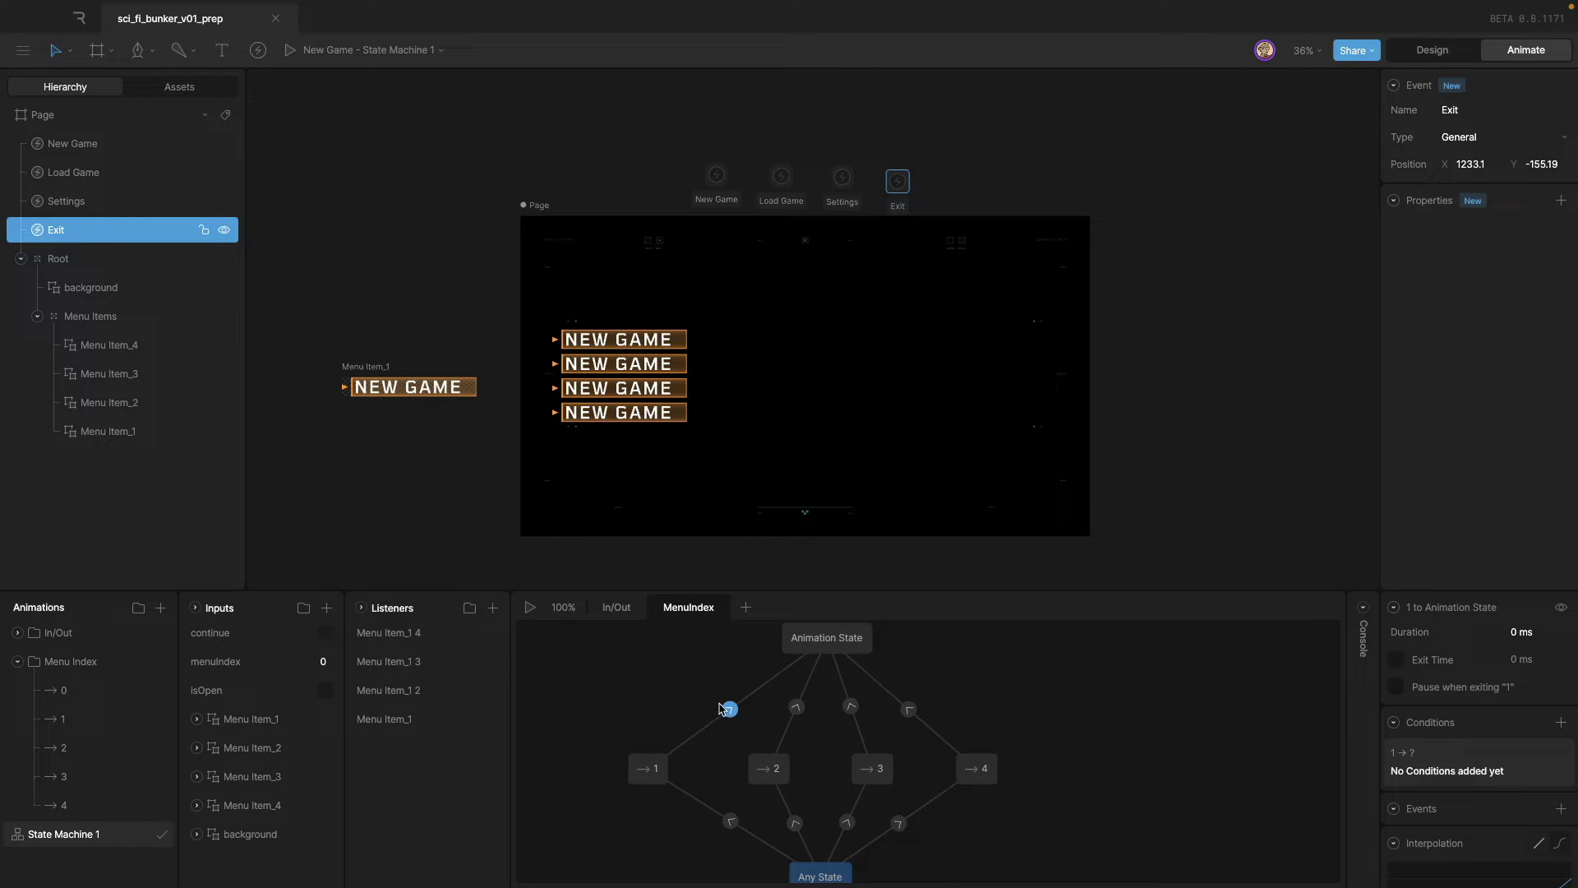
click(1561, 808)
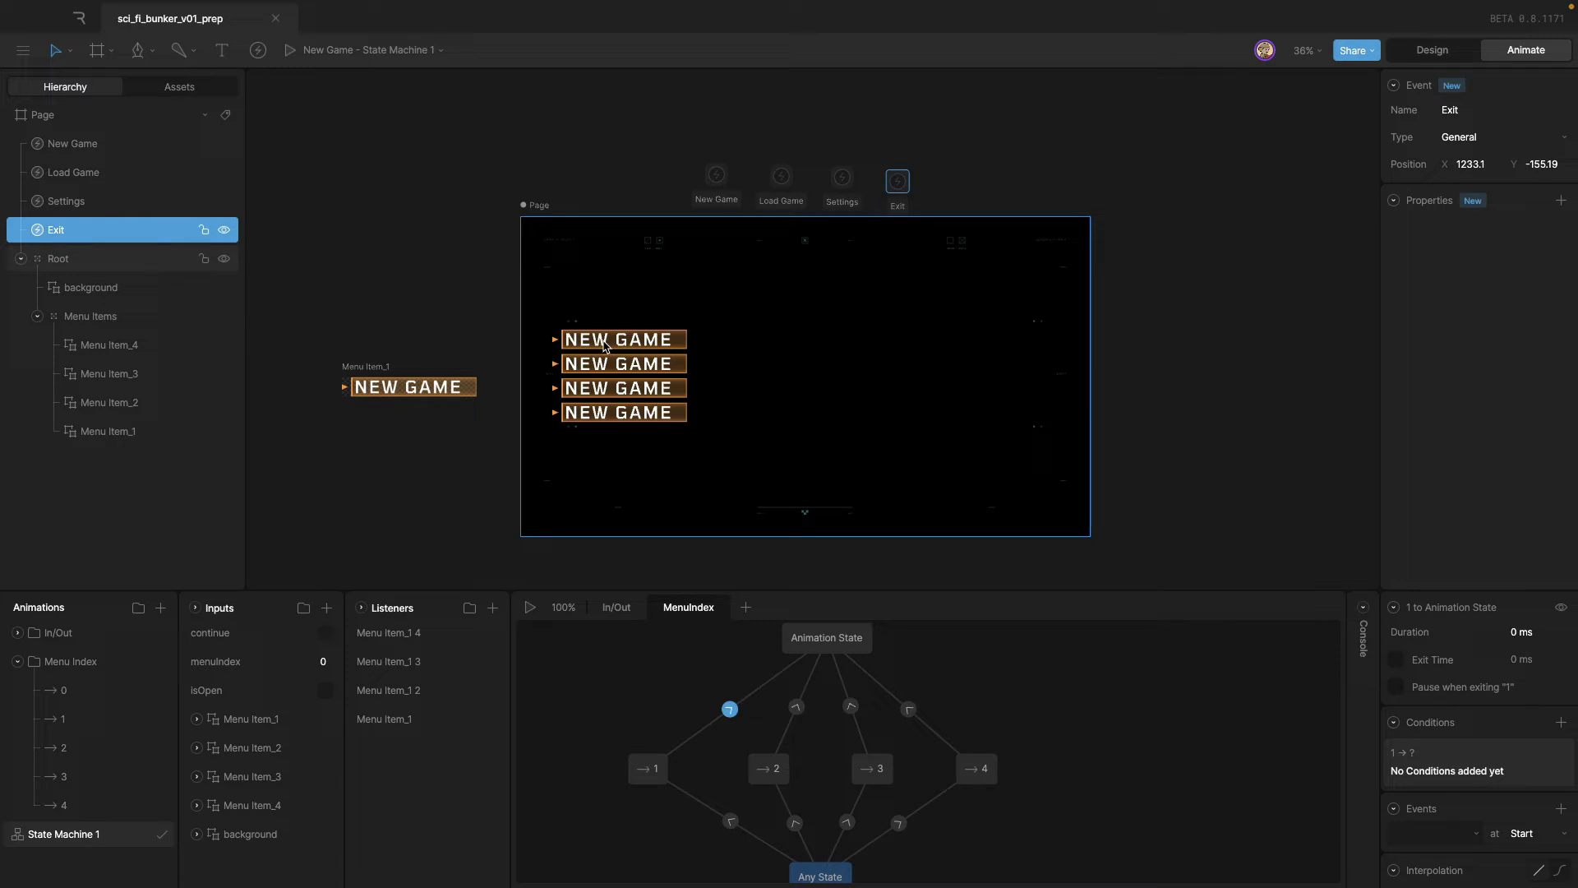
click(1443, 835)
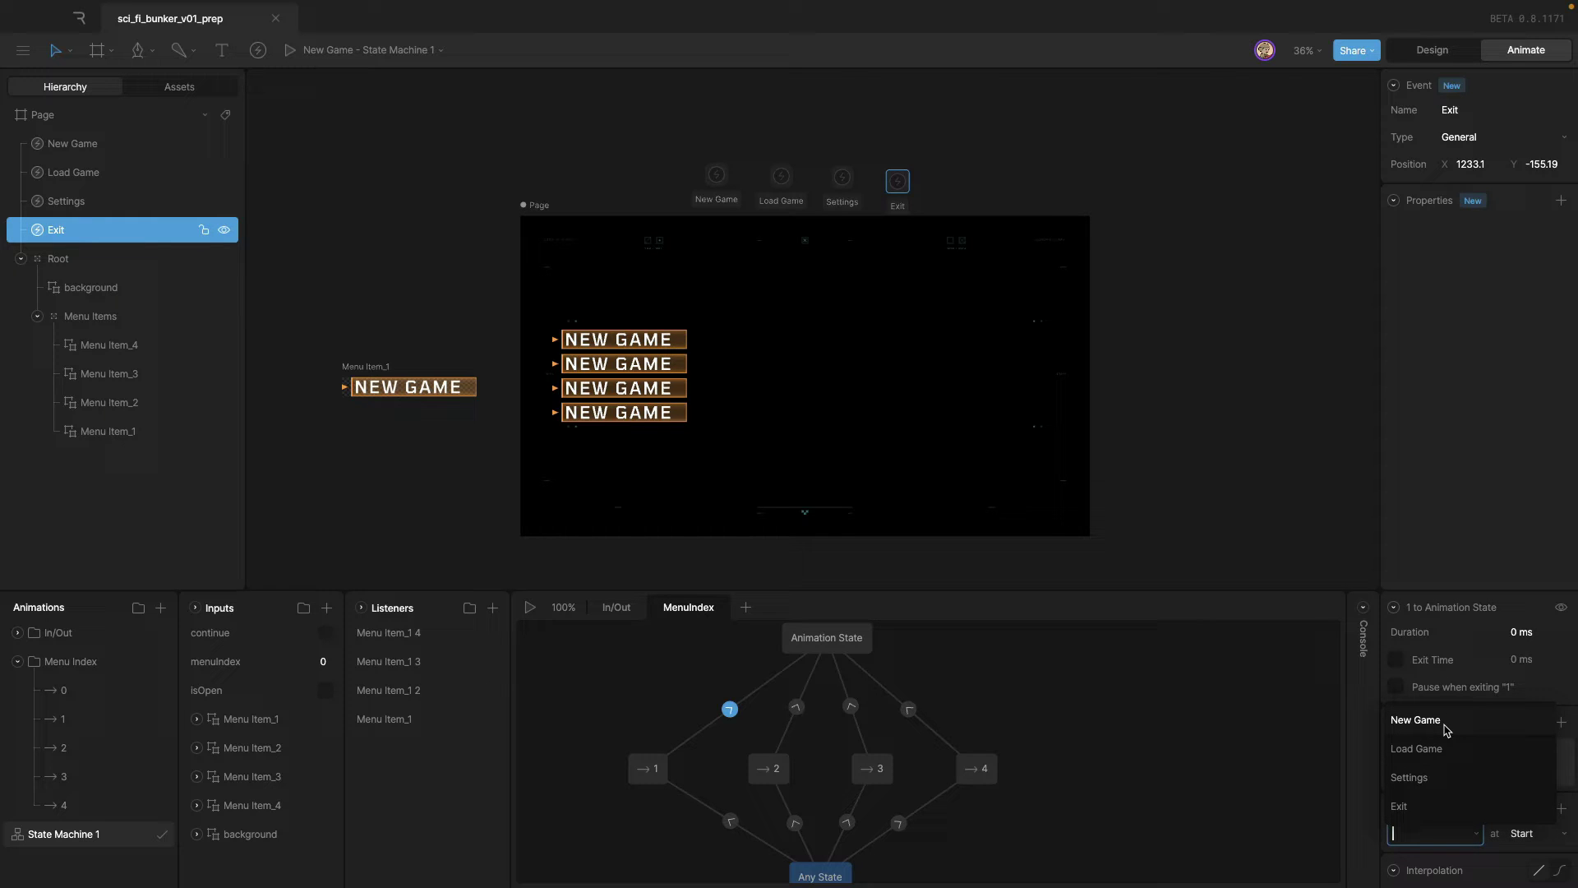
click(1446, 730)
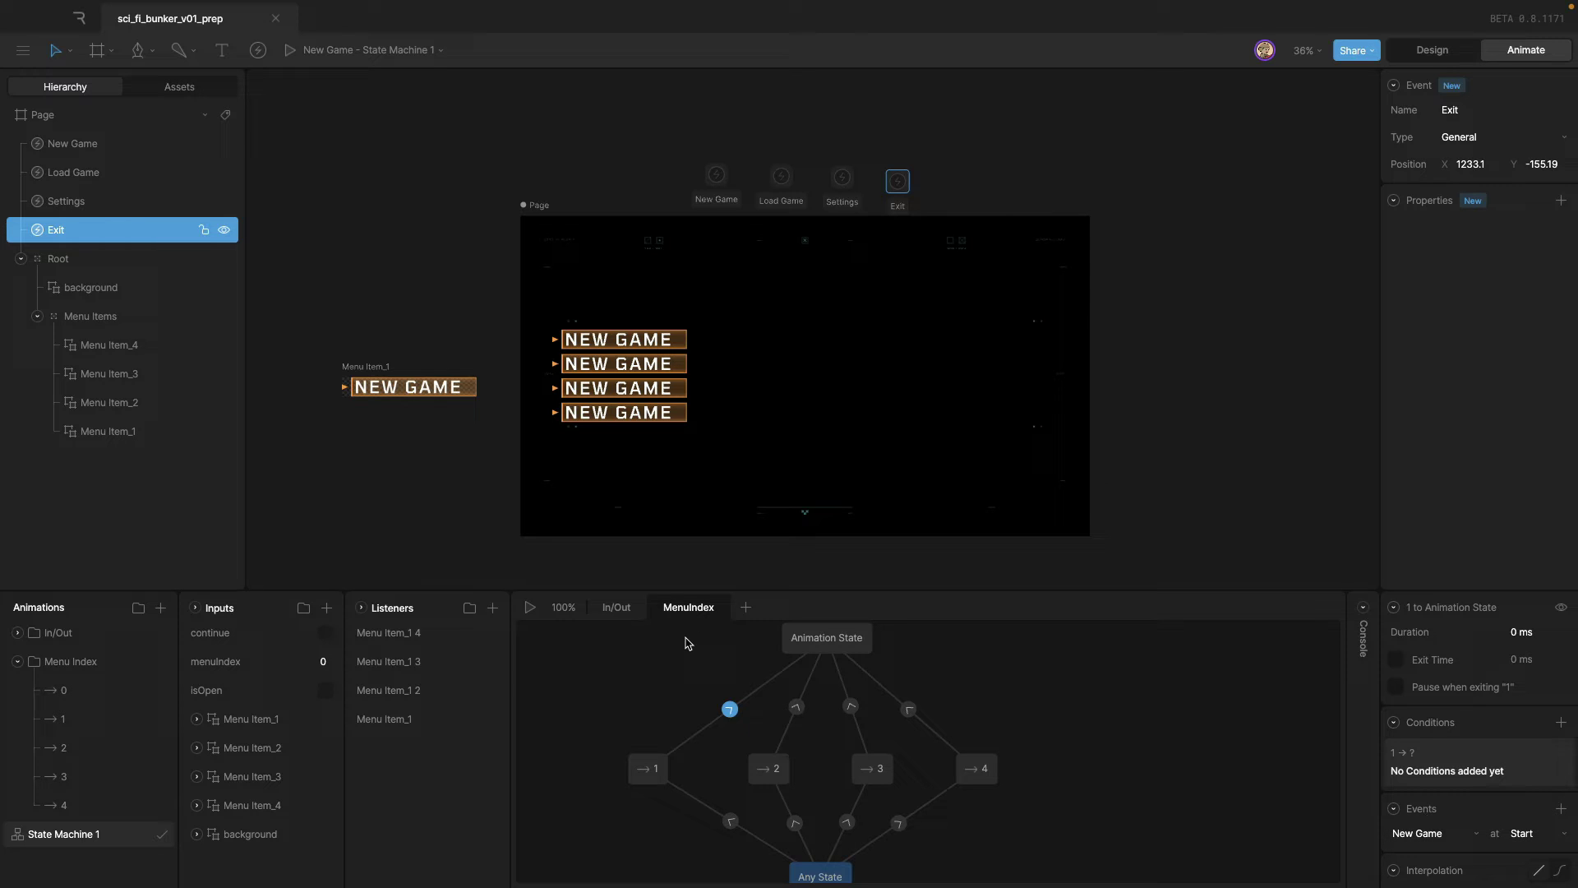
click(1560, 722)
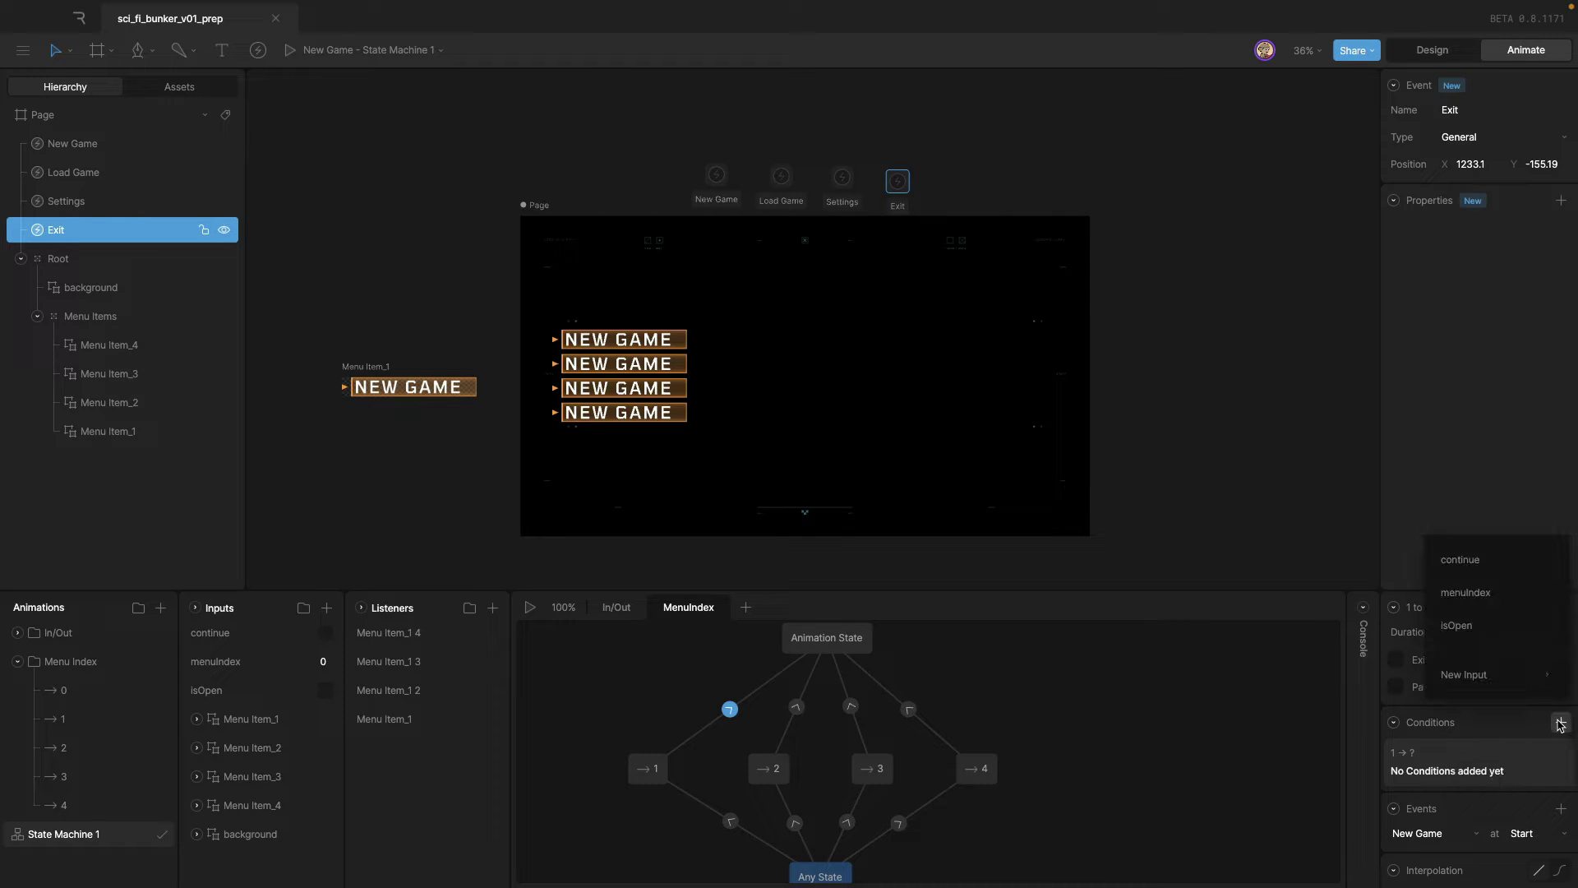
click(1460, 560)
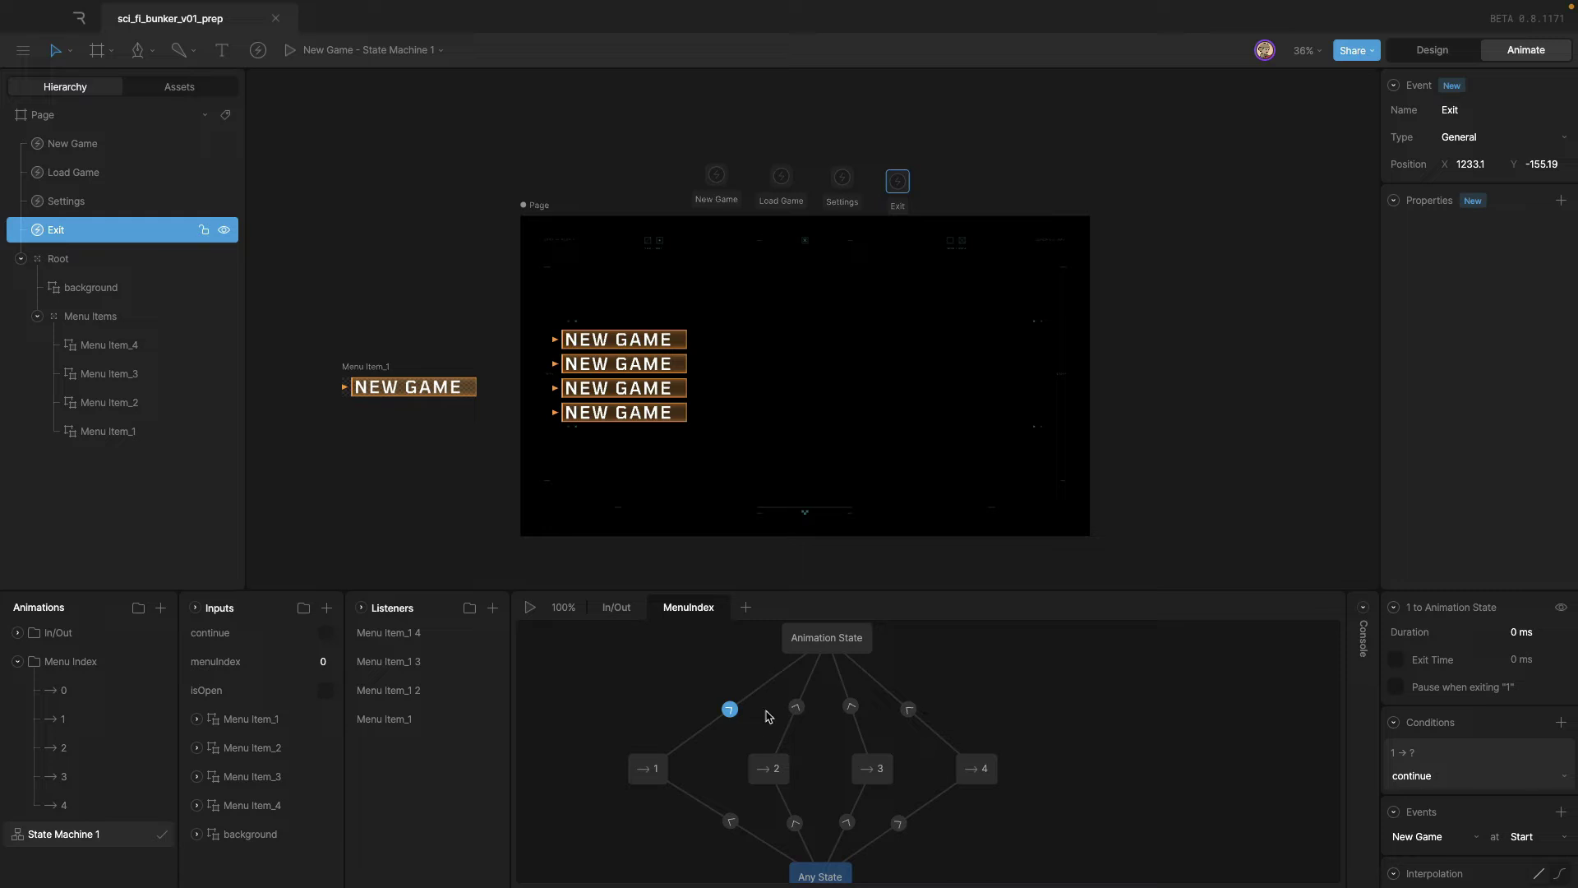
Make the state 2 transition fire Load Game and require continue.
click(796, 707)
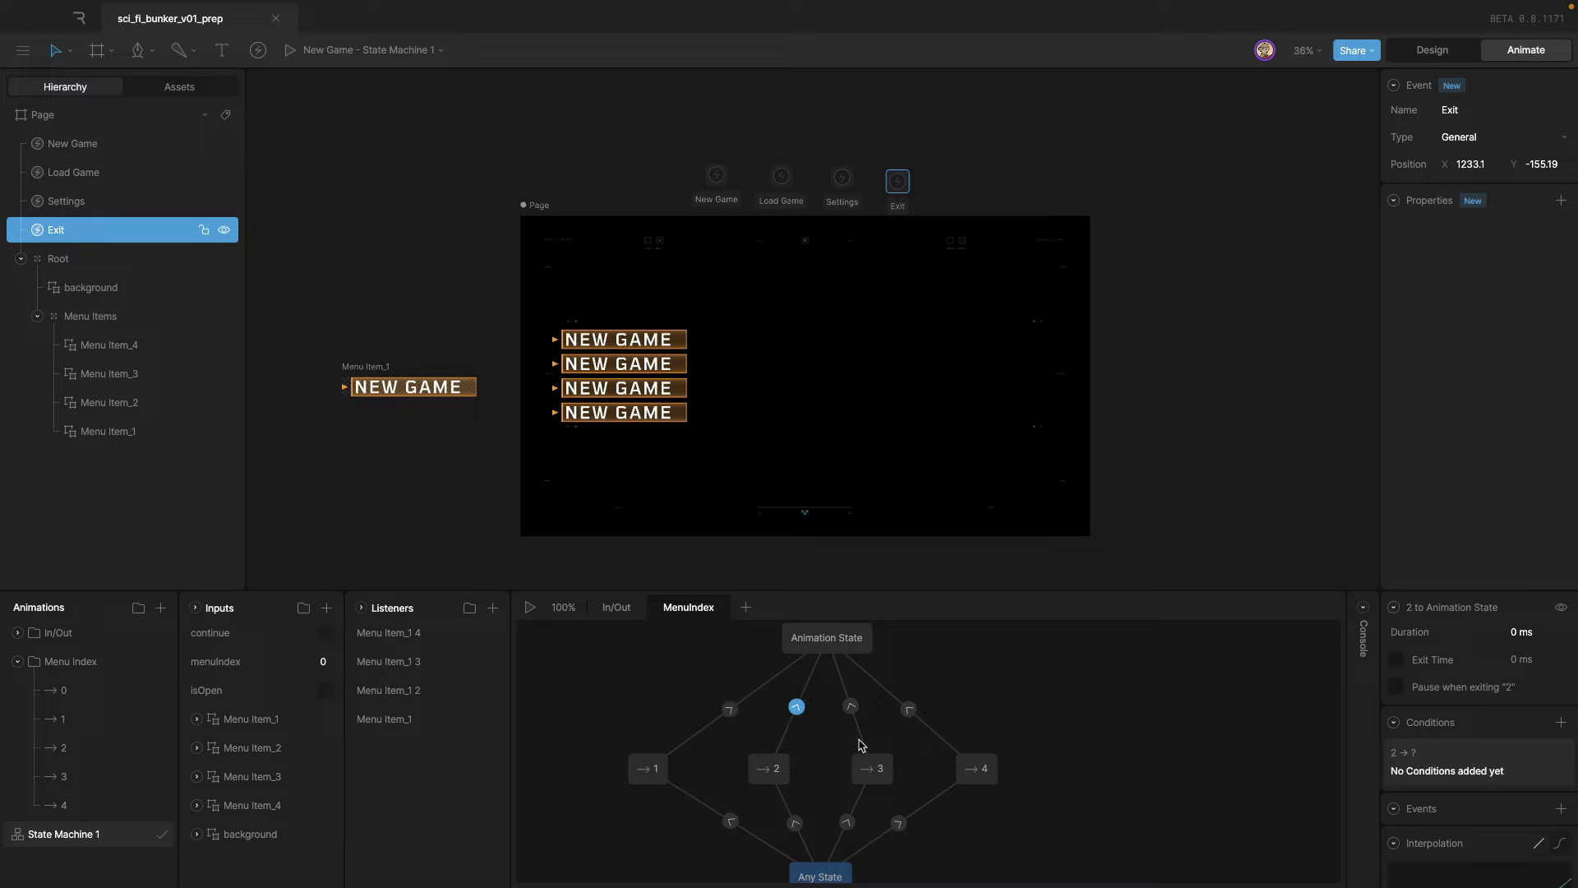
click(1560, 809)
click(1467, 835)
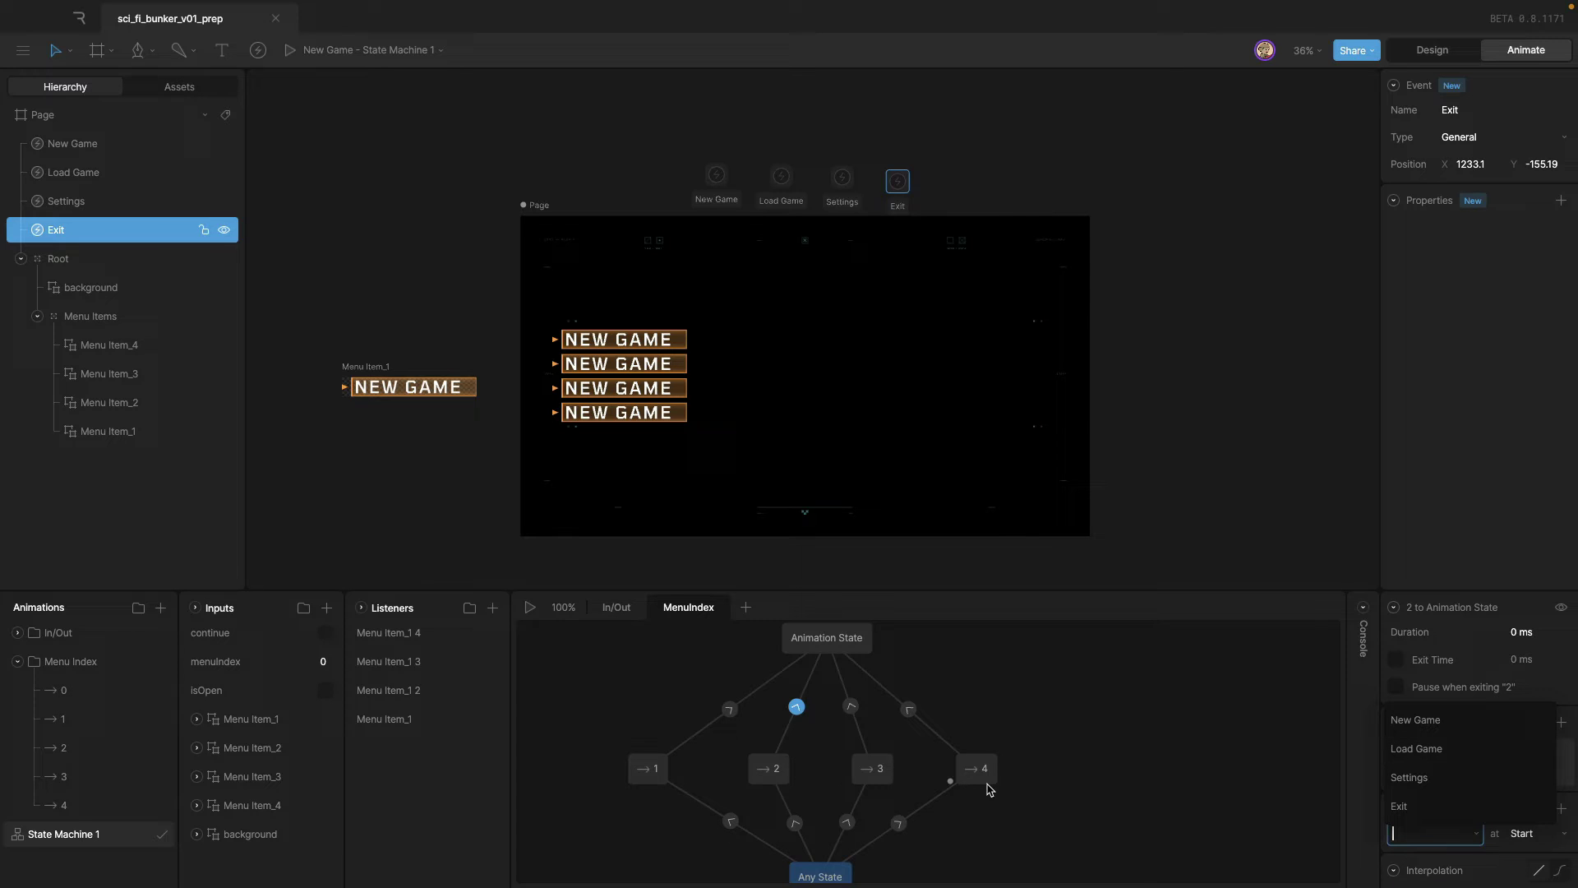
click(1450, 751)
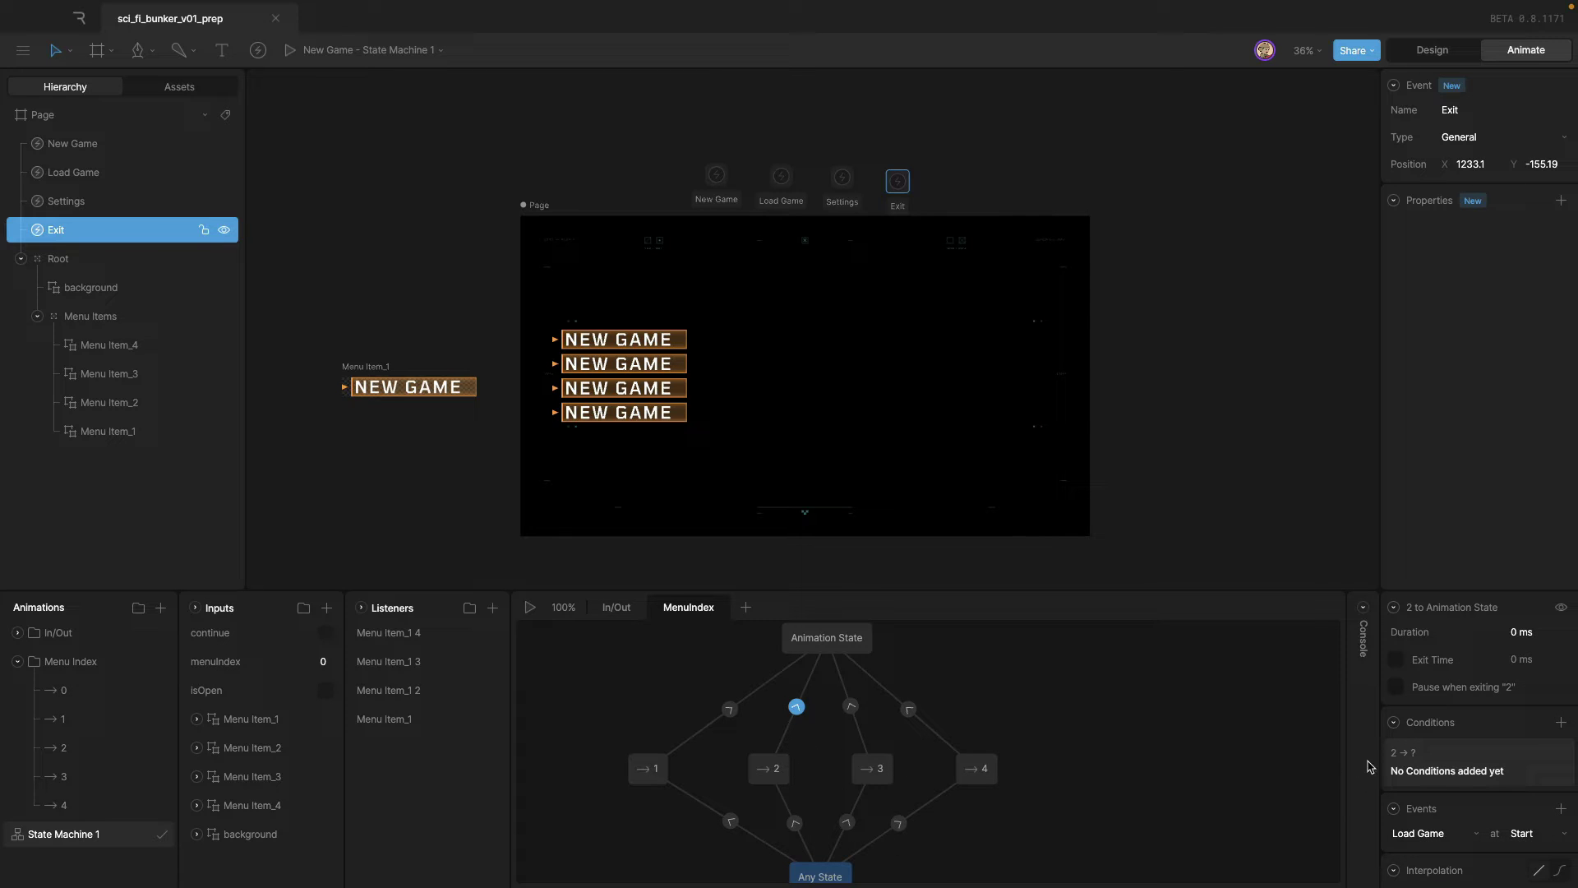
click(1561, 721)
click(1504, 562)
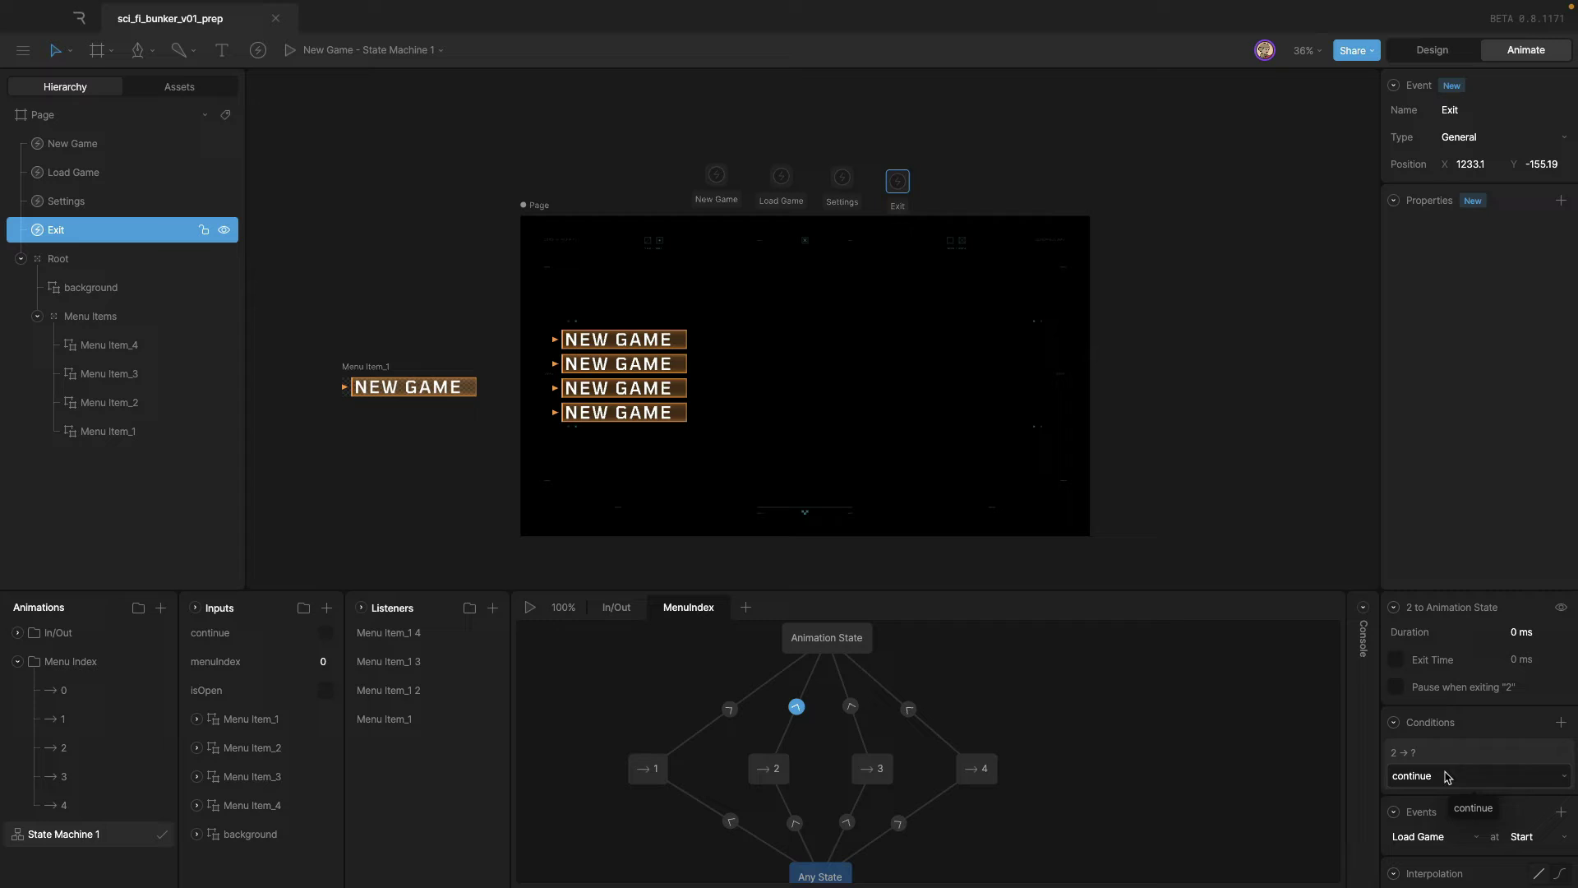
Make the state 3 transition require continue and fire Settings.
click(850, 705)
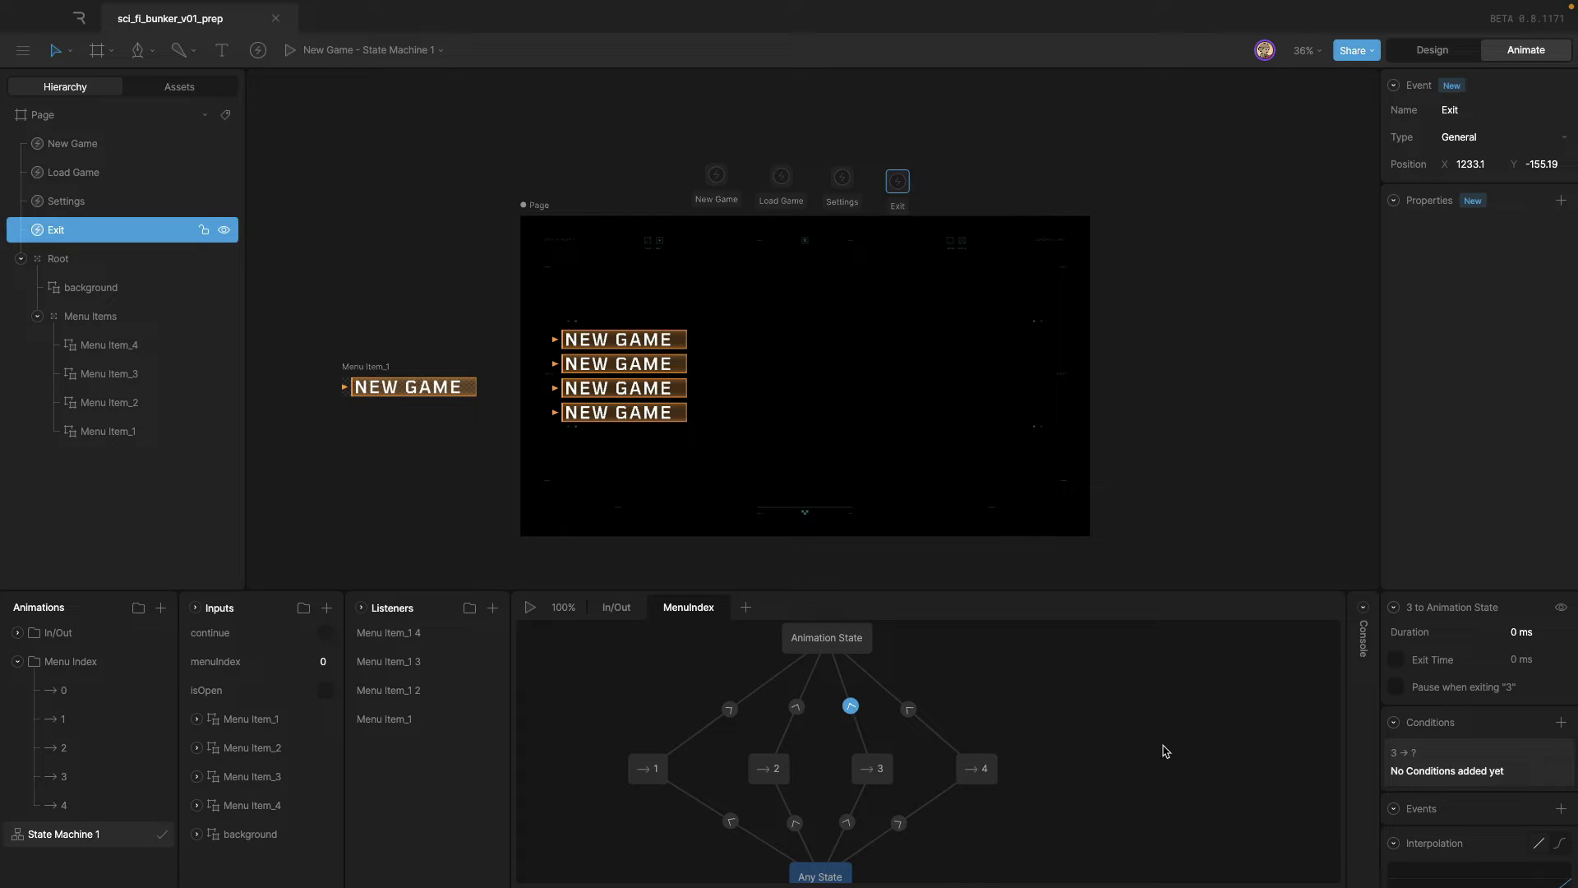
scroll(1558, 722, down, 3)
scroll(1468, 723, up, 3)
click(1560, 722)
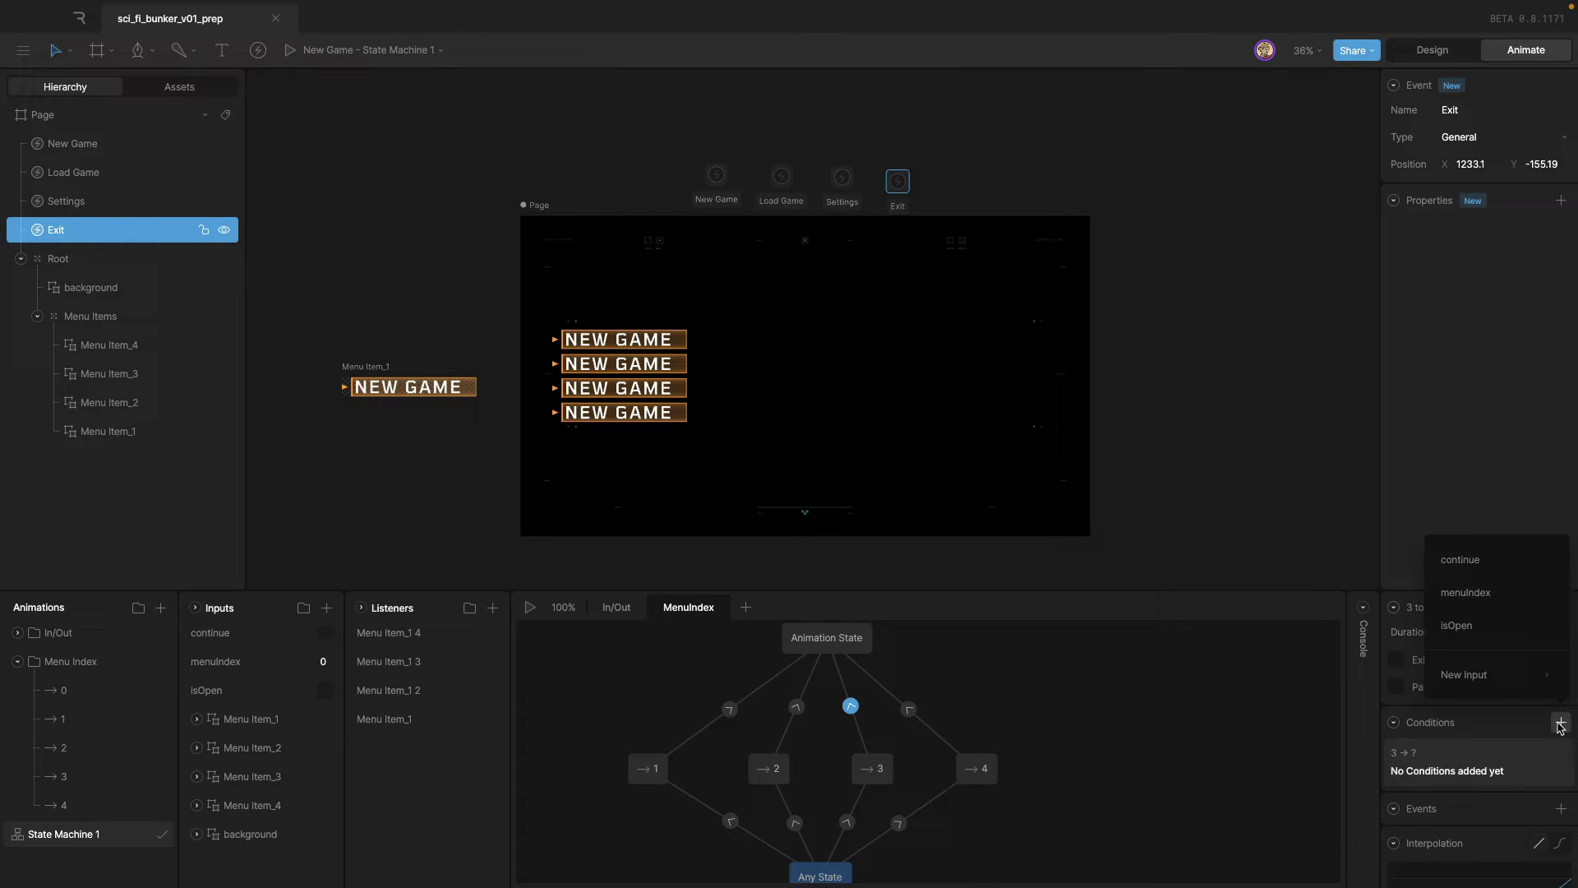
click(1460, 568)
click(1560, 811)
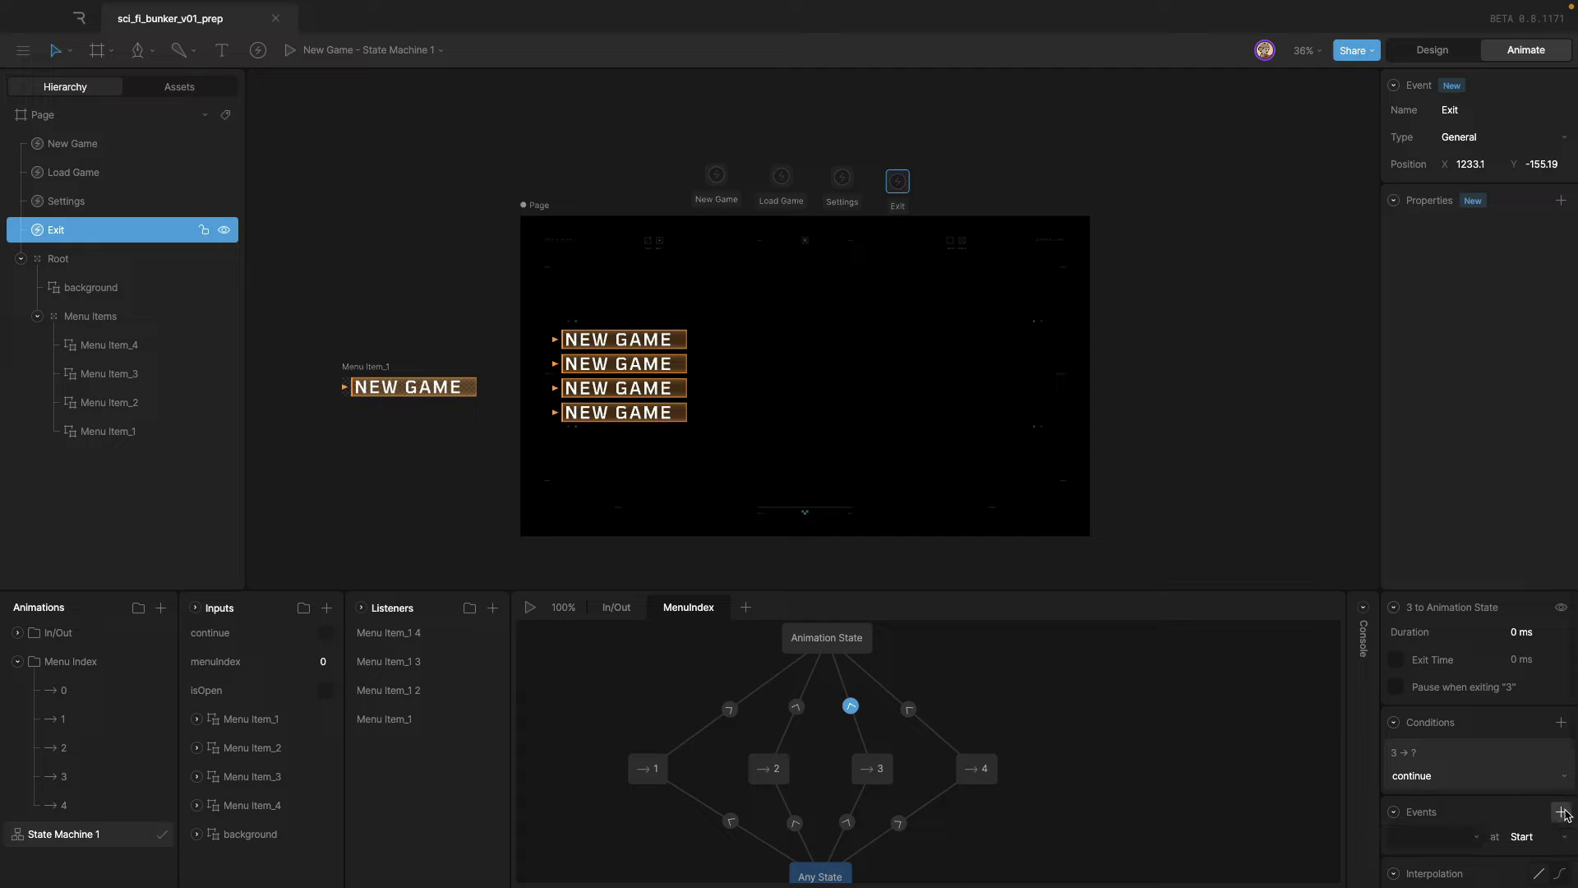
click(1440, 781)
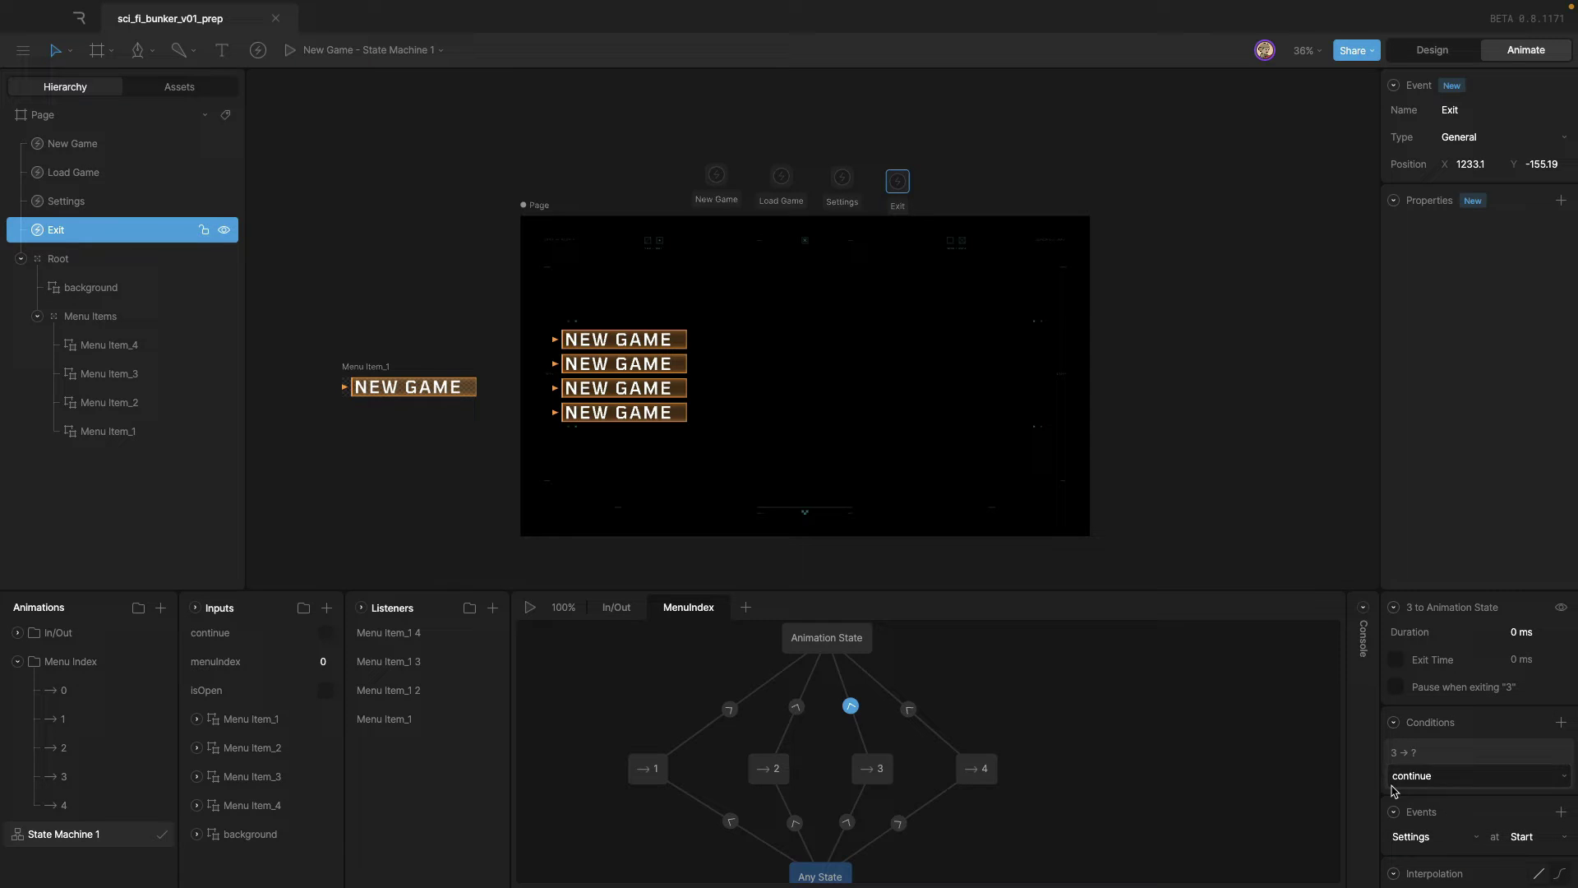
Make the state 4 transition fire Exit and require continue.
click(908, 709)
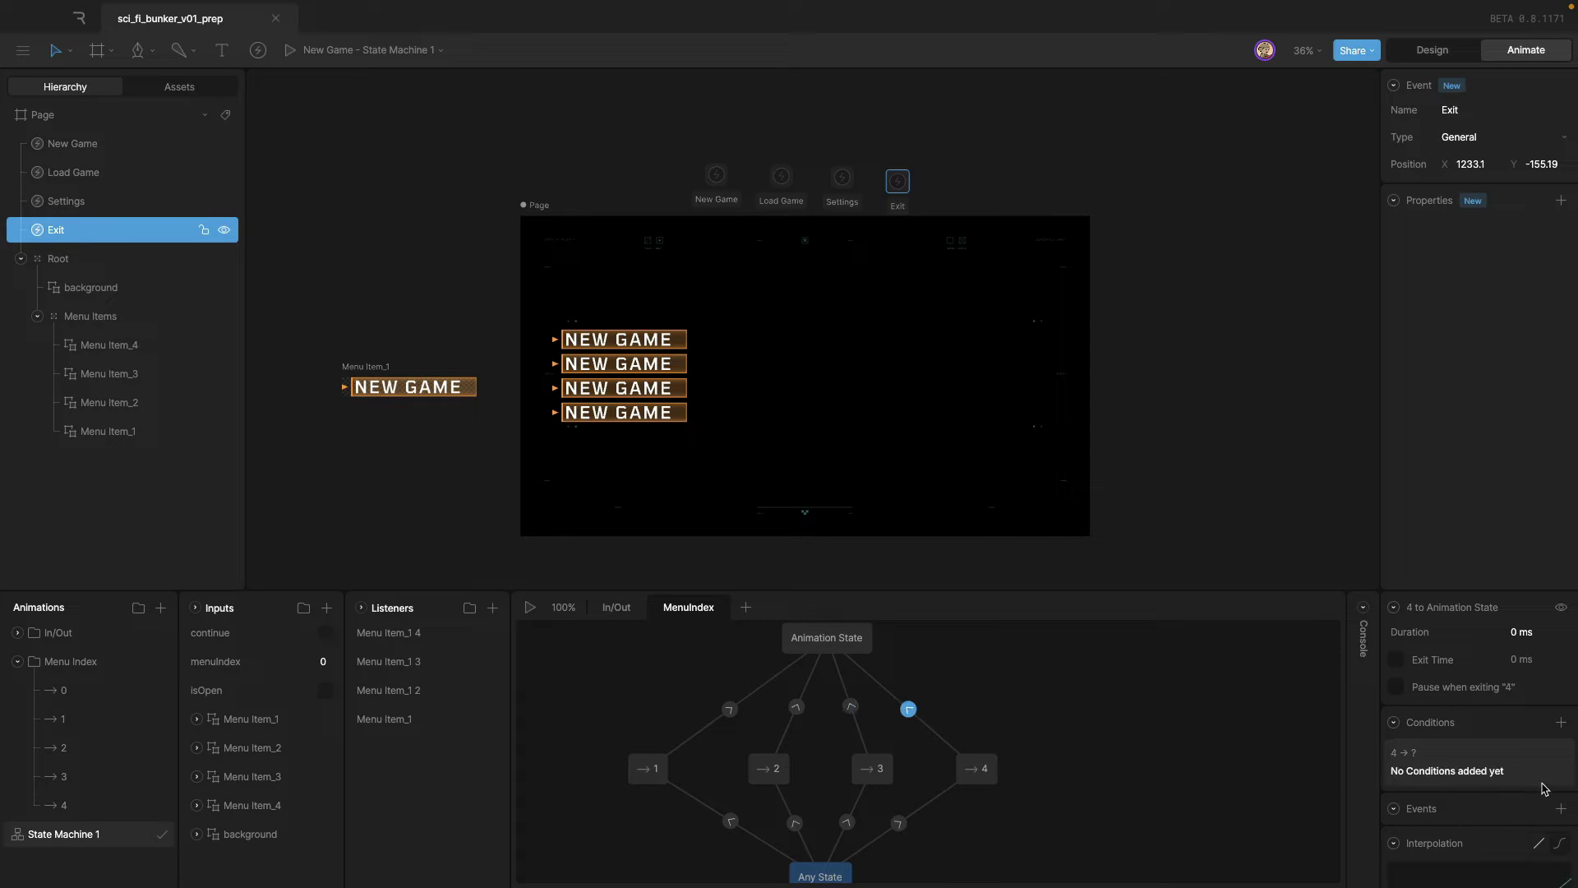
click(1561, 809)
click(1430, 812)
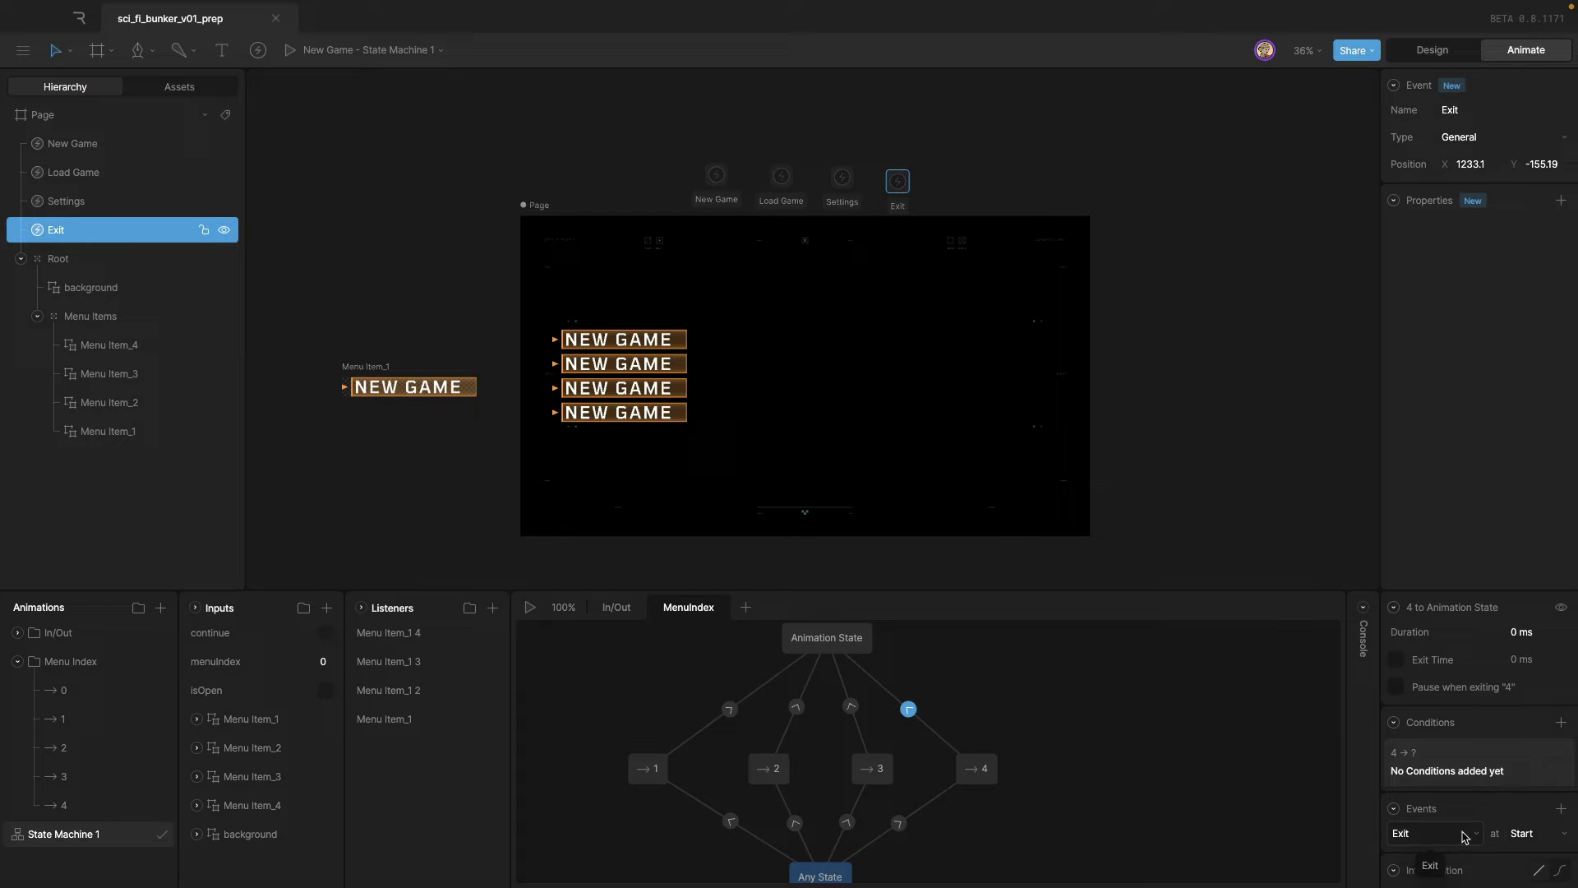
click(1561, 722)
click(1448, 565)
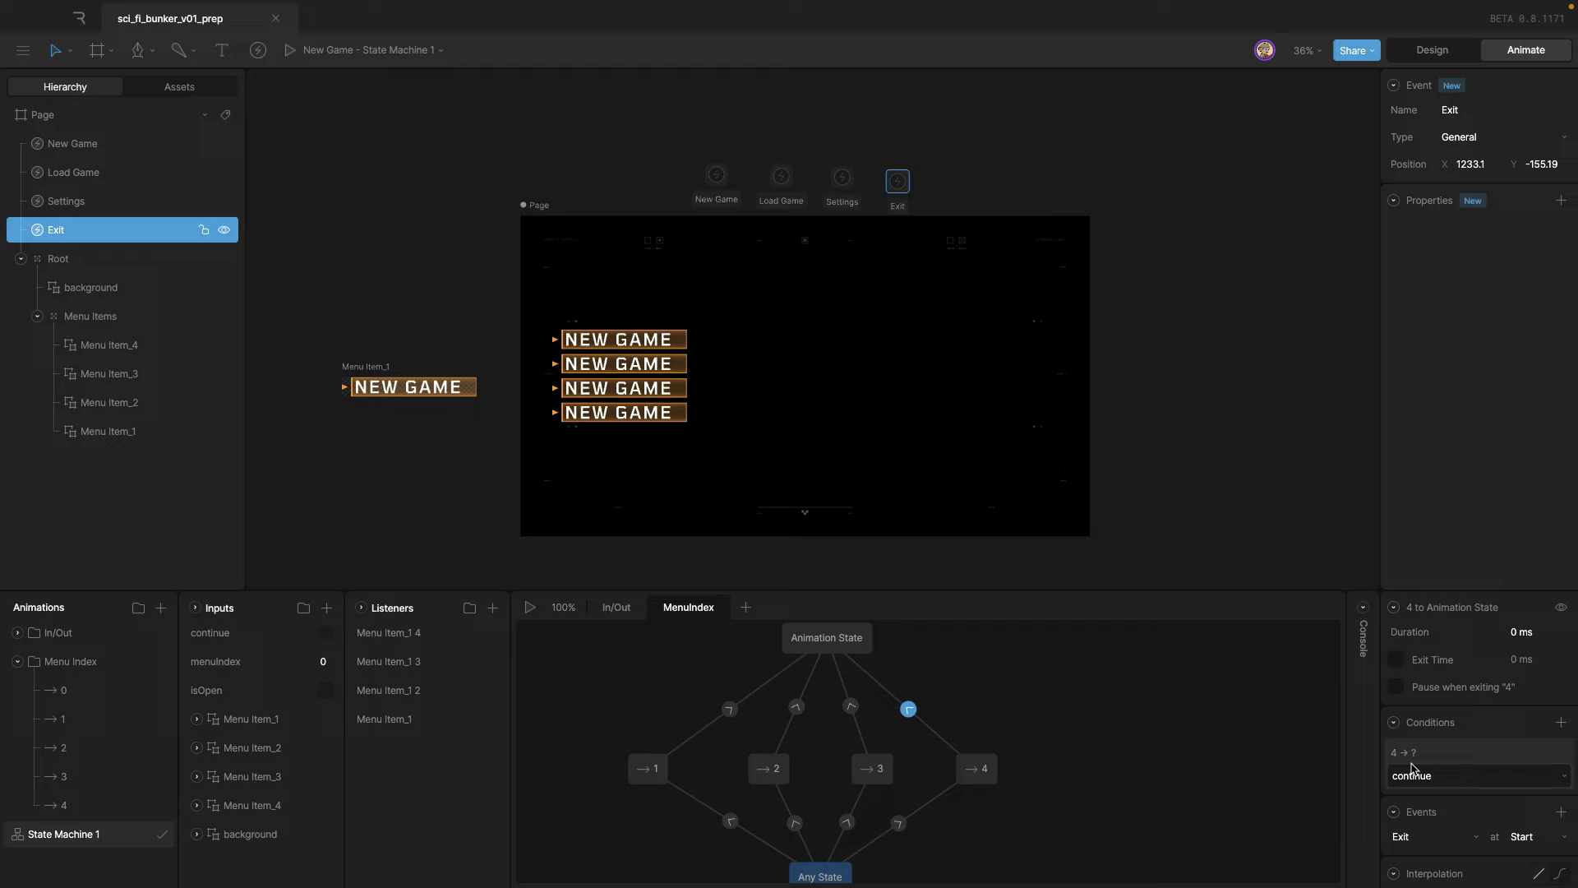
click(1101, 728)
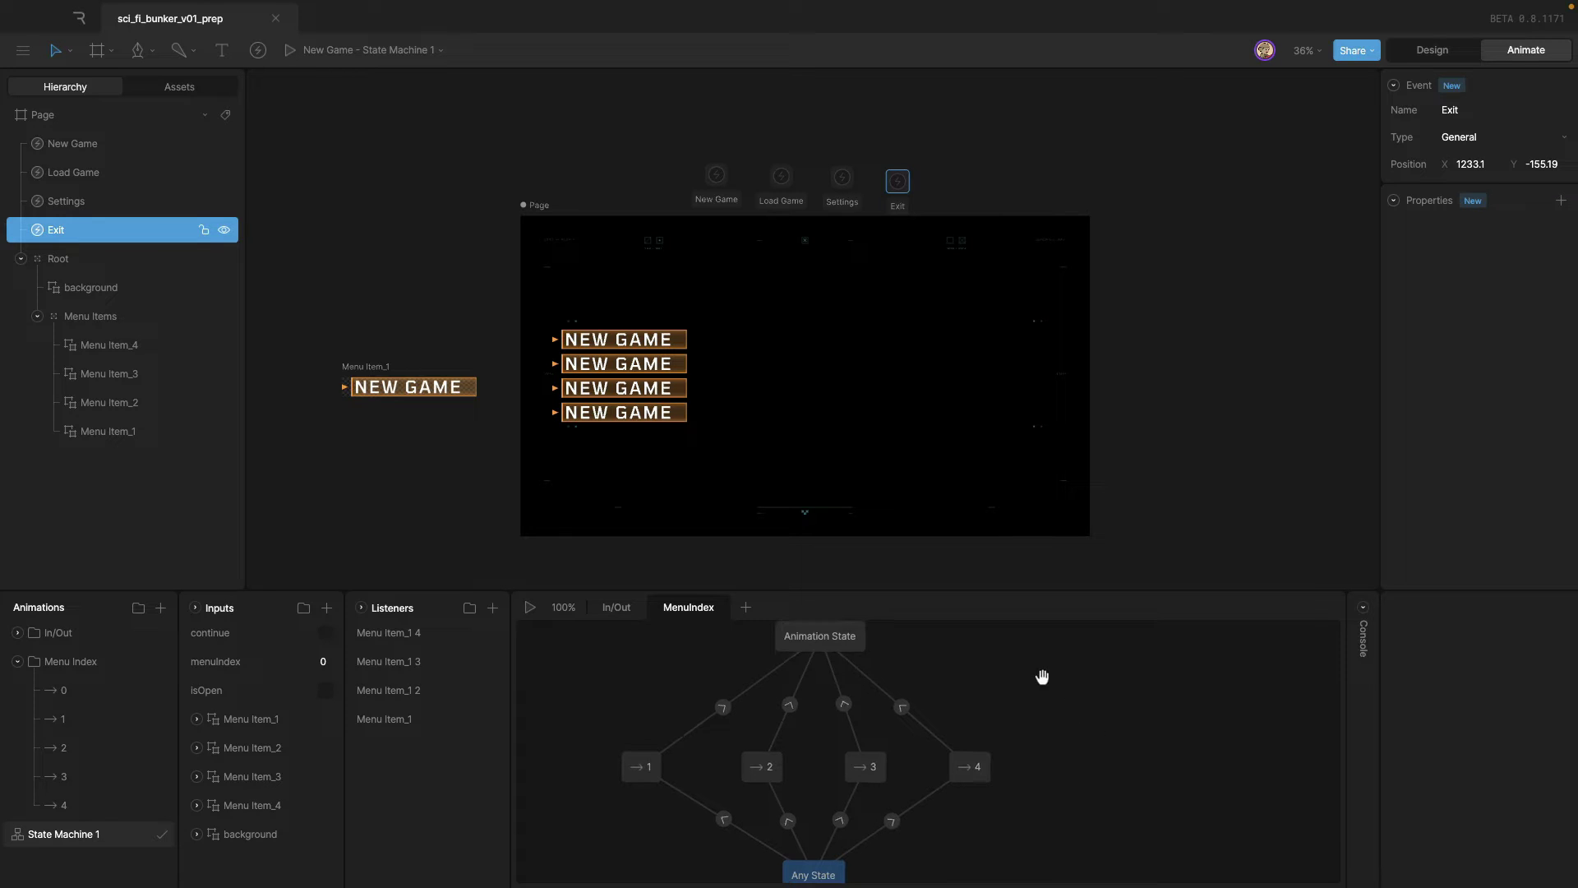
click(530, 607)
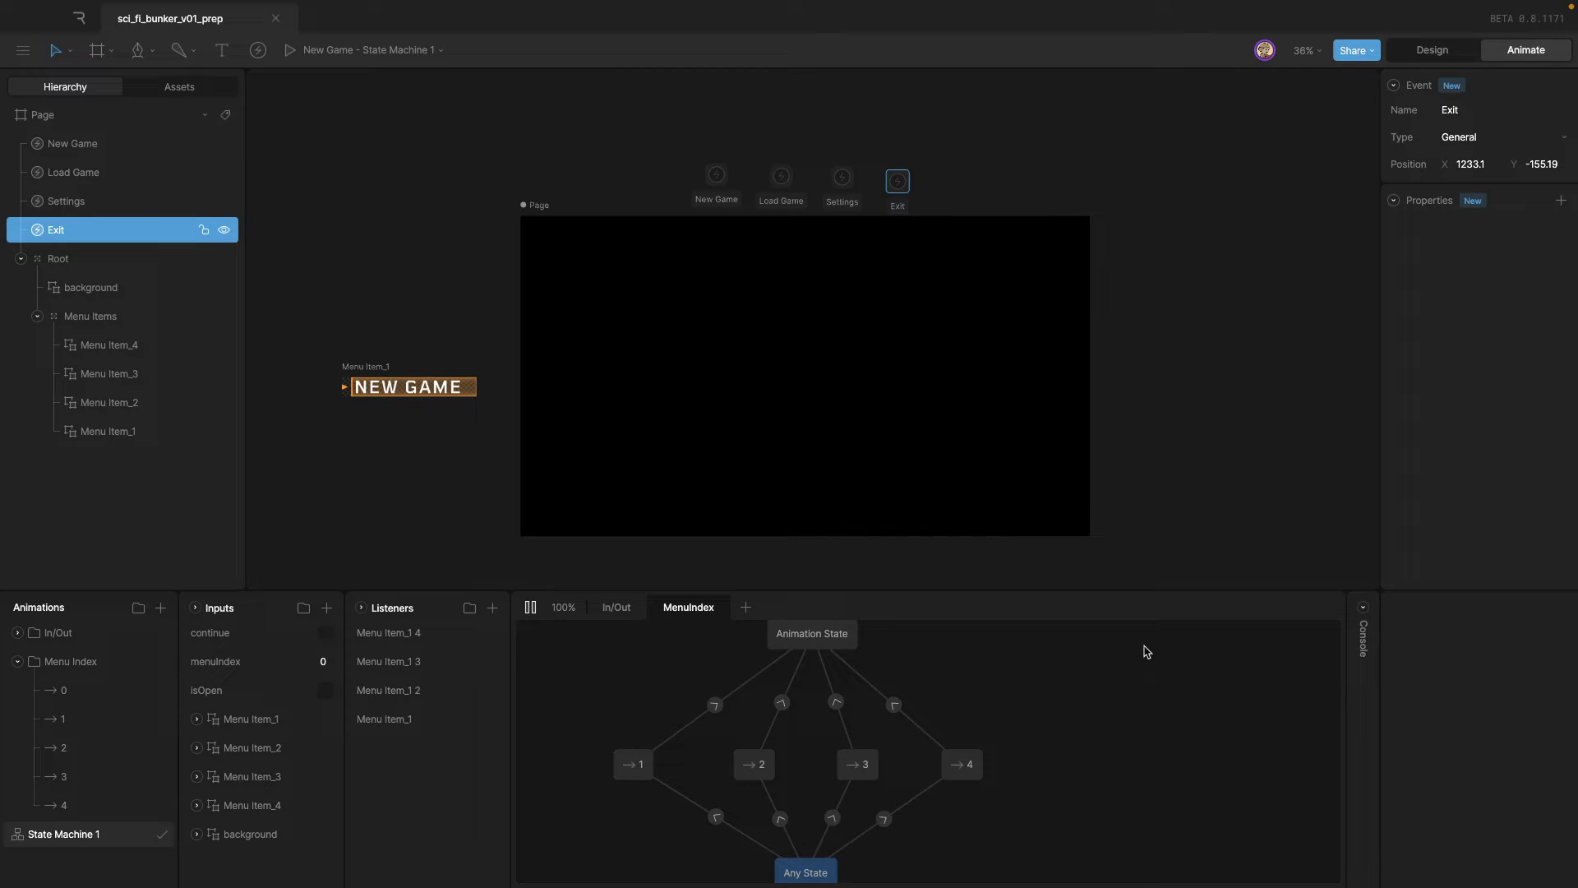
click(326, 690)
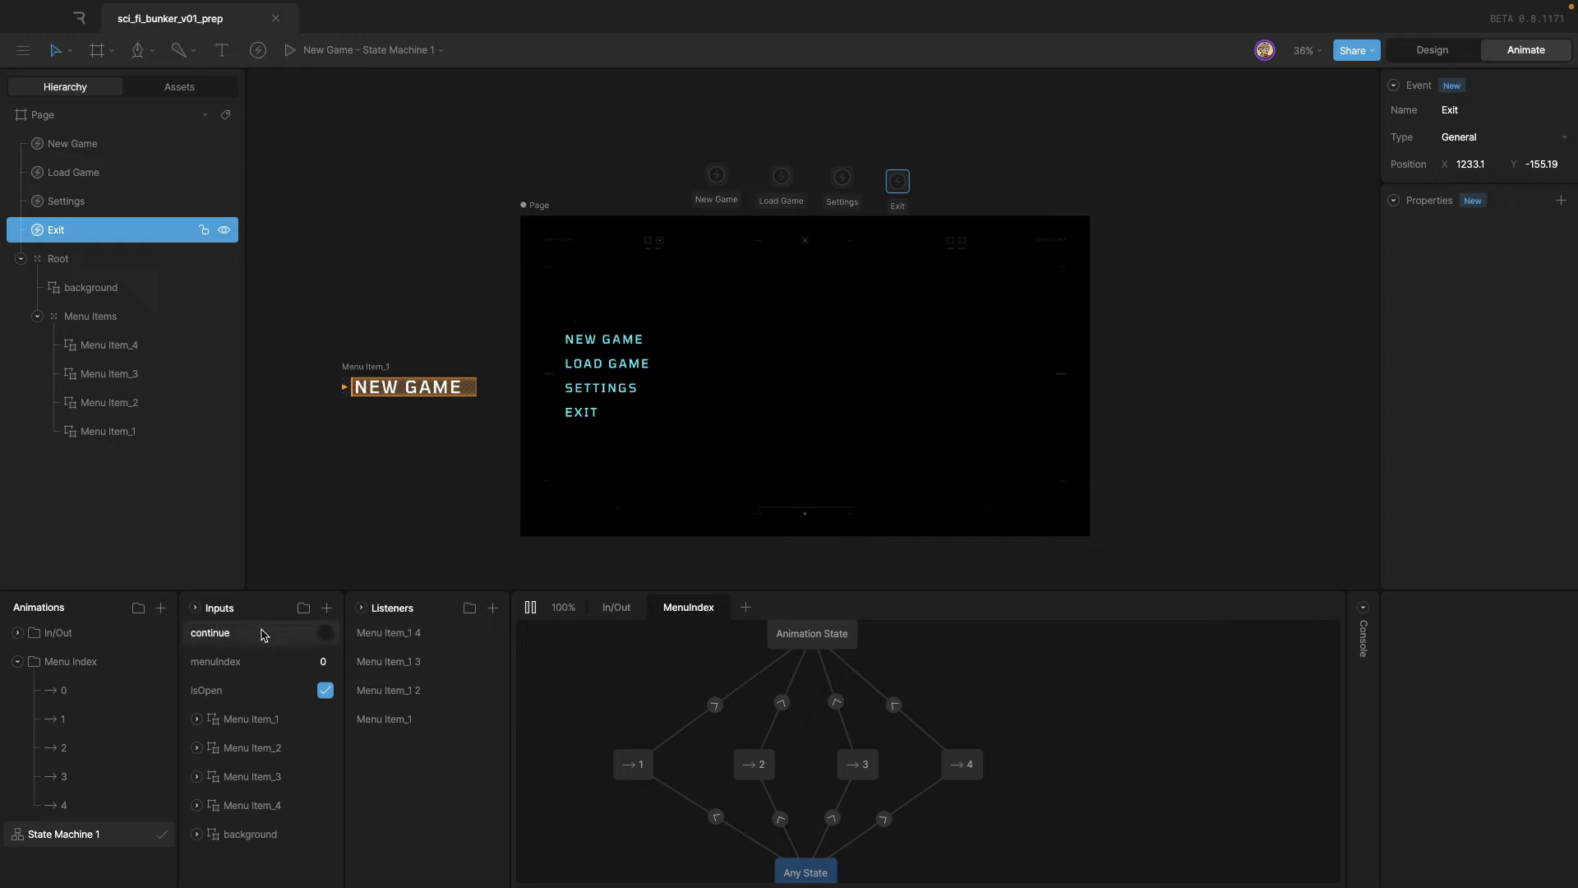
click(321, 660)
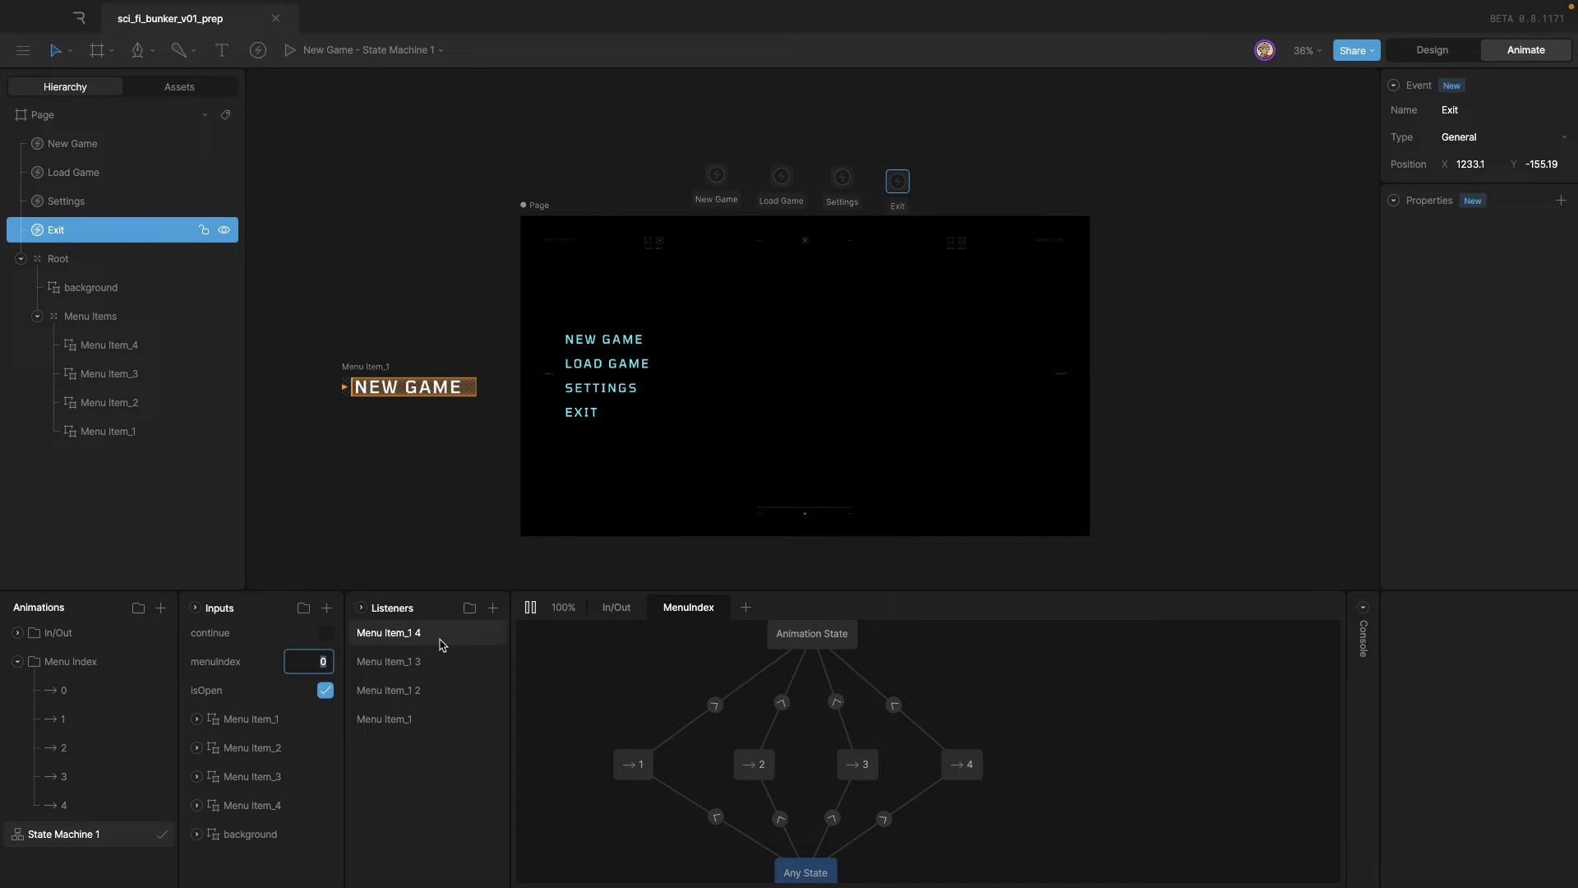
text(1)
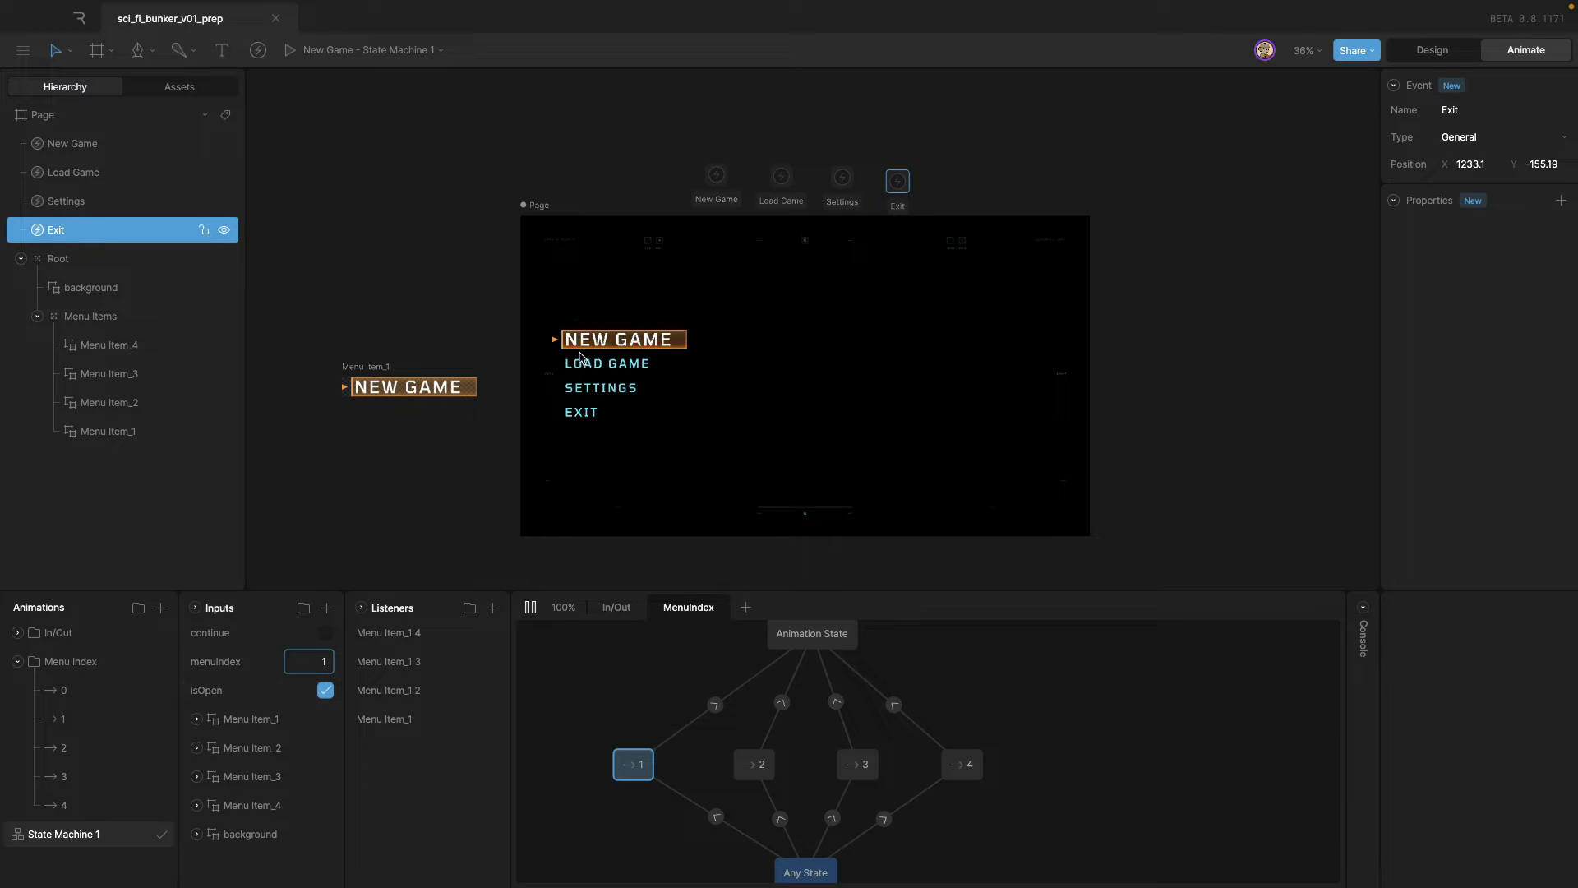
click(530, 606)
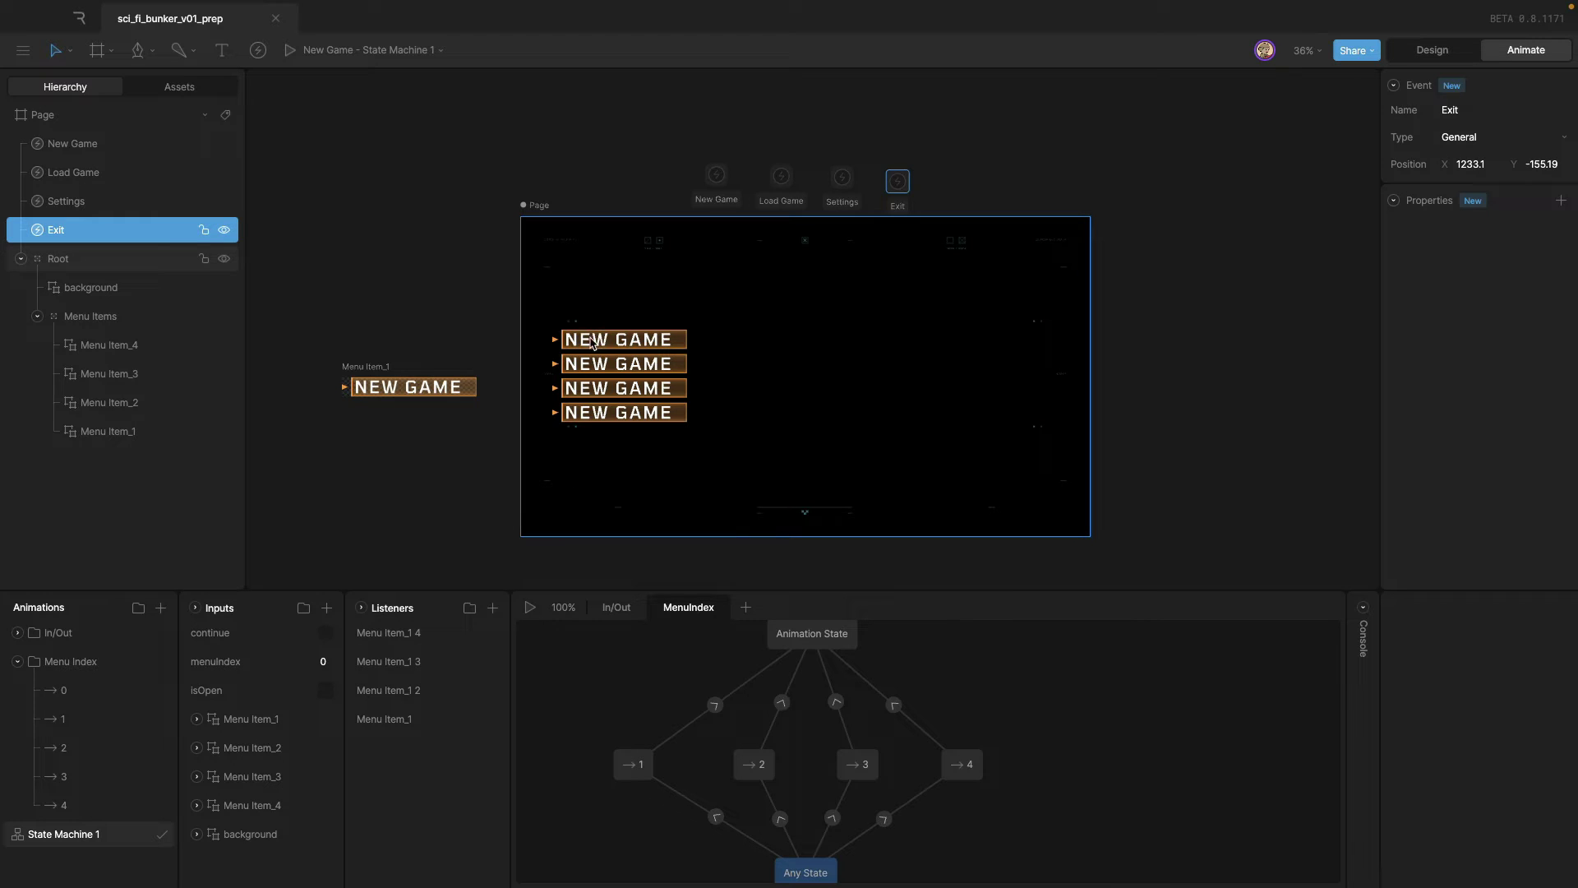
Move the four menu-item listeners into a new folder named Hover Listeners.
click(408, 720)
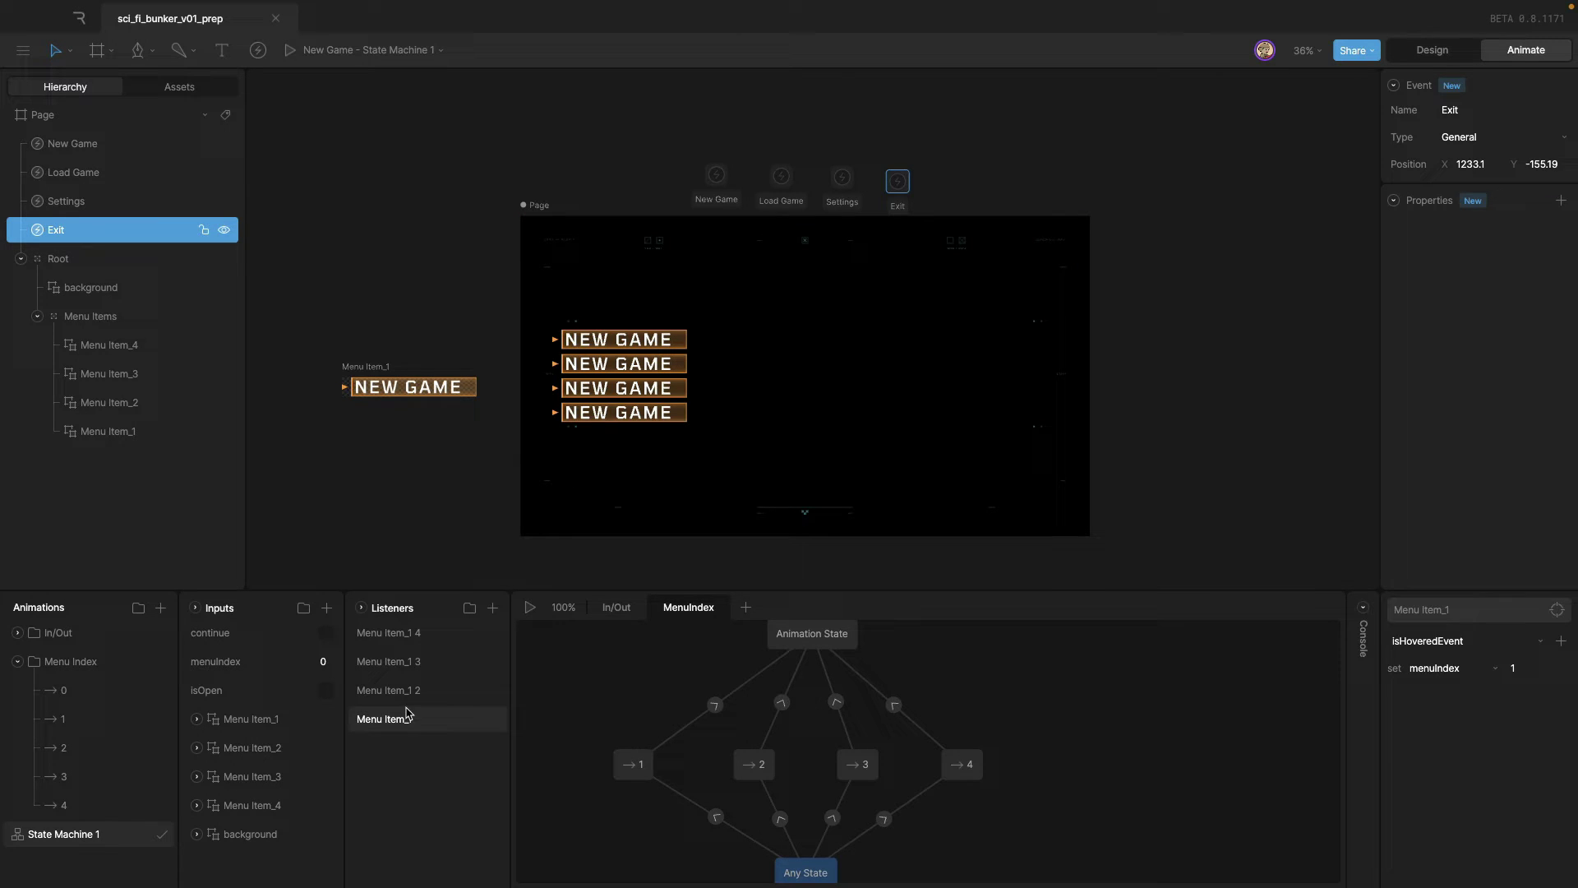
click(470, 607)
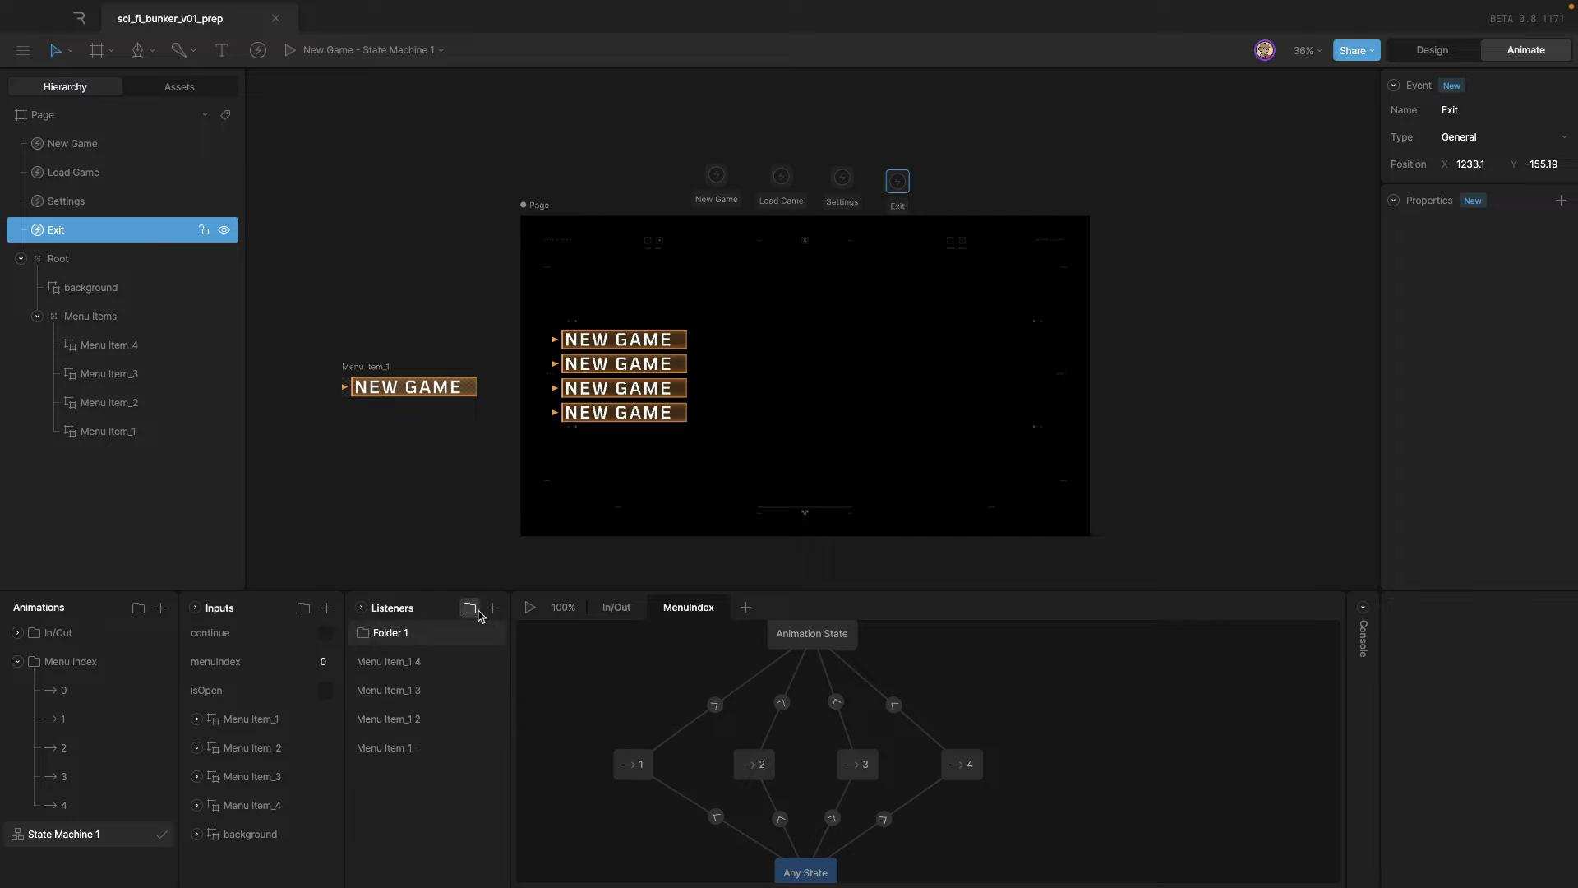
click(408, 747)
shift+click(388, 661)
mouse_move(388, 661)
mouse_down()
mouse_move(354, 670)
mouse_move(394, 633)
mouse_up()
double_click(408, 634)
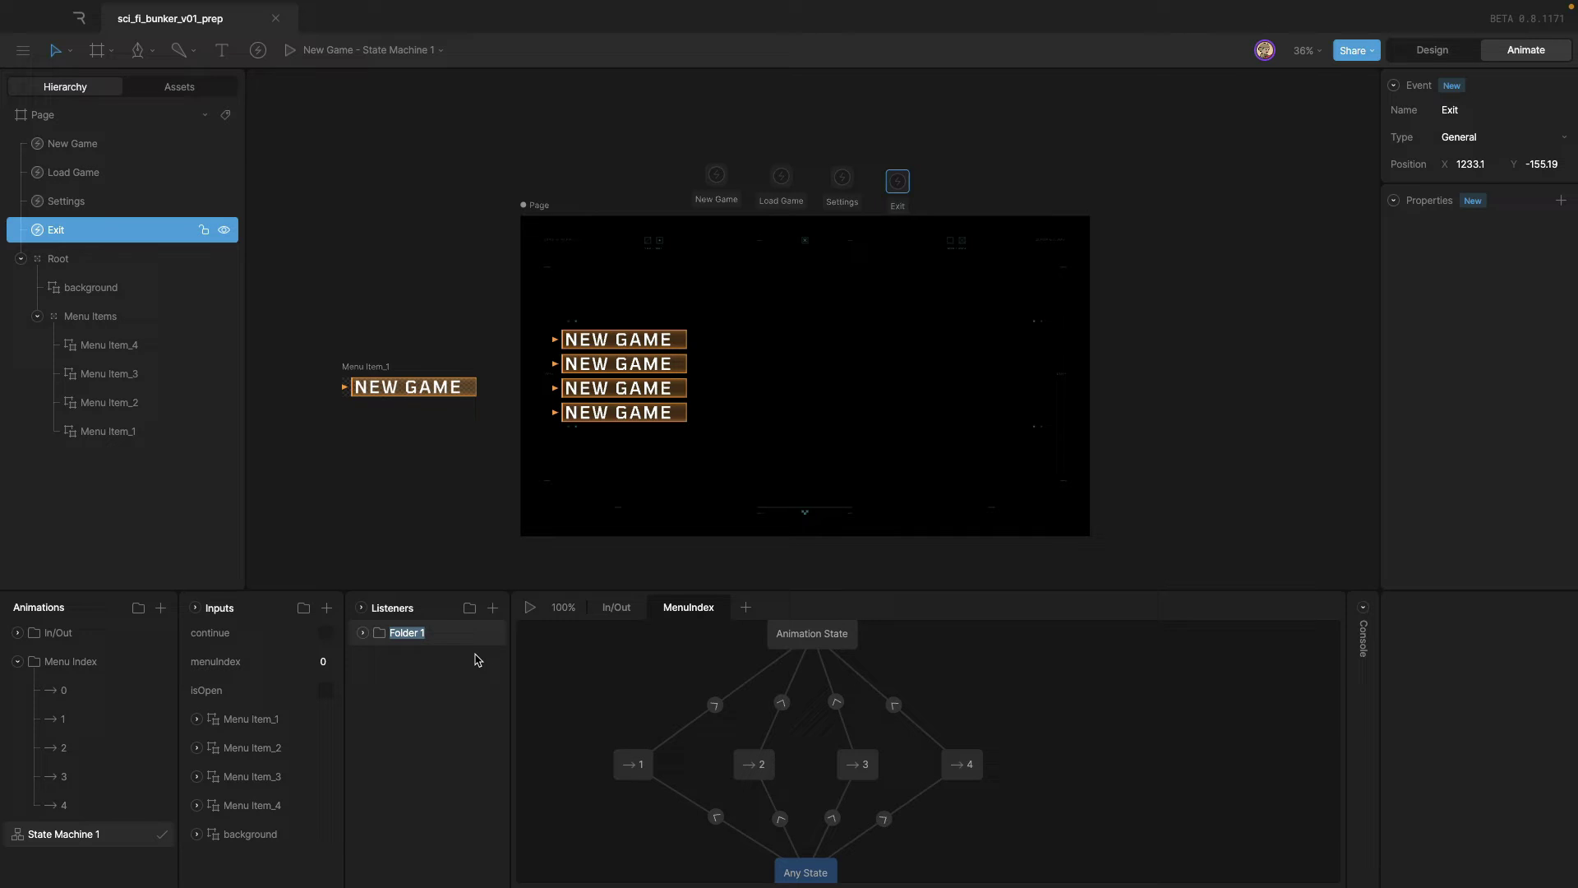
text(Hov)
Create and delete a Menu Item_1 isHoveredEvent listener, then open the Menu Item_1 artboard.
drag(144, 430, 491, 630)
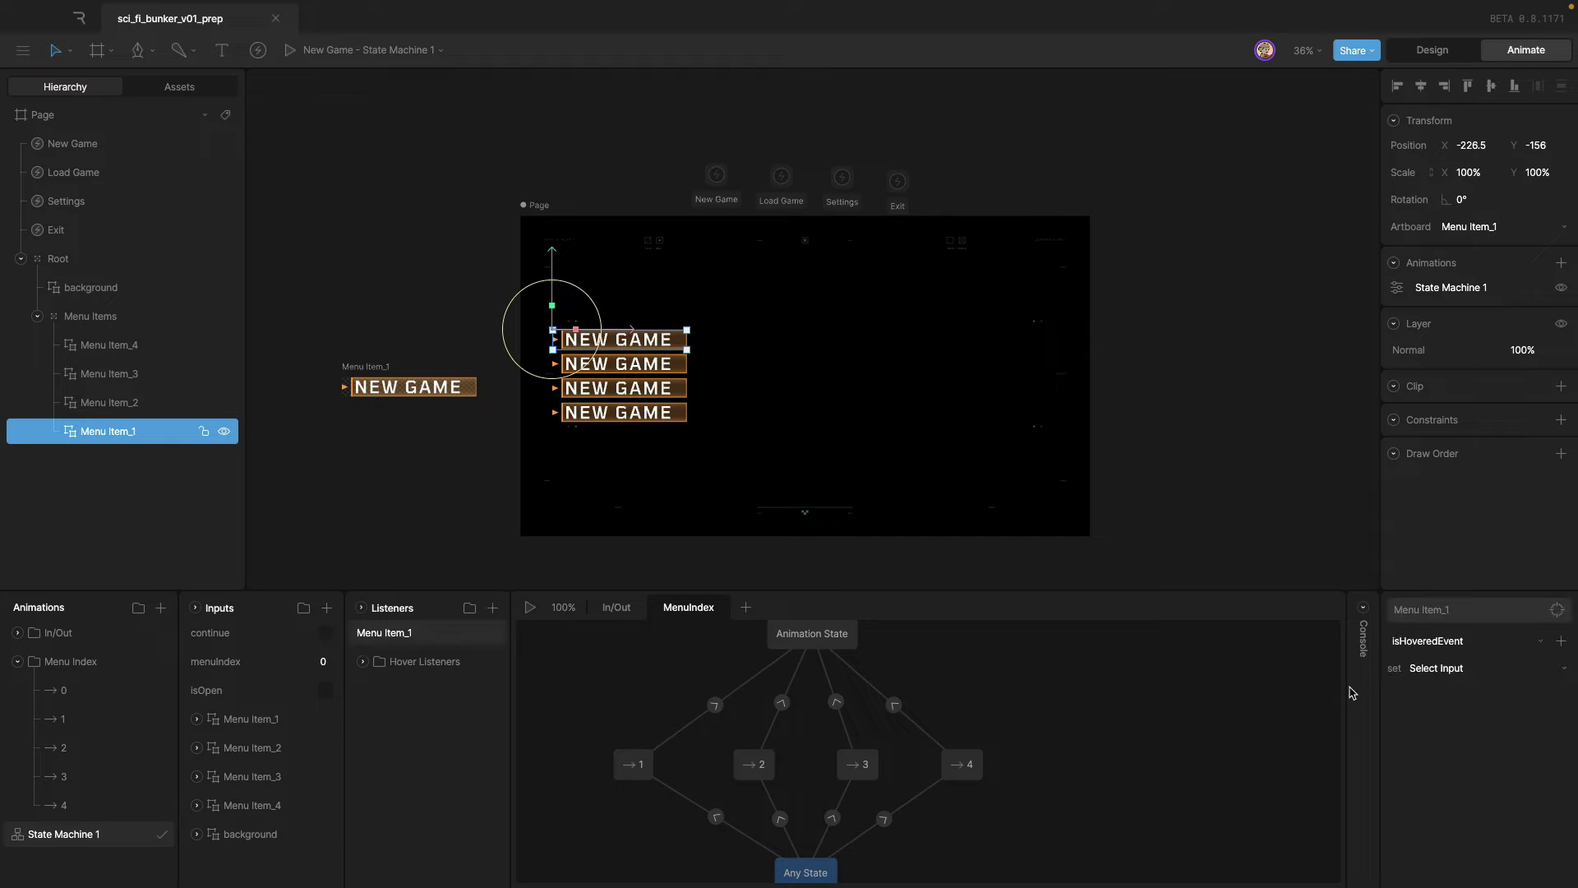
click(1504, 640)
click(1498, 694)
right_click(450, 632)
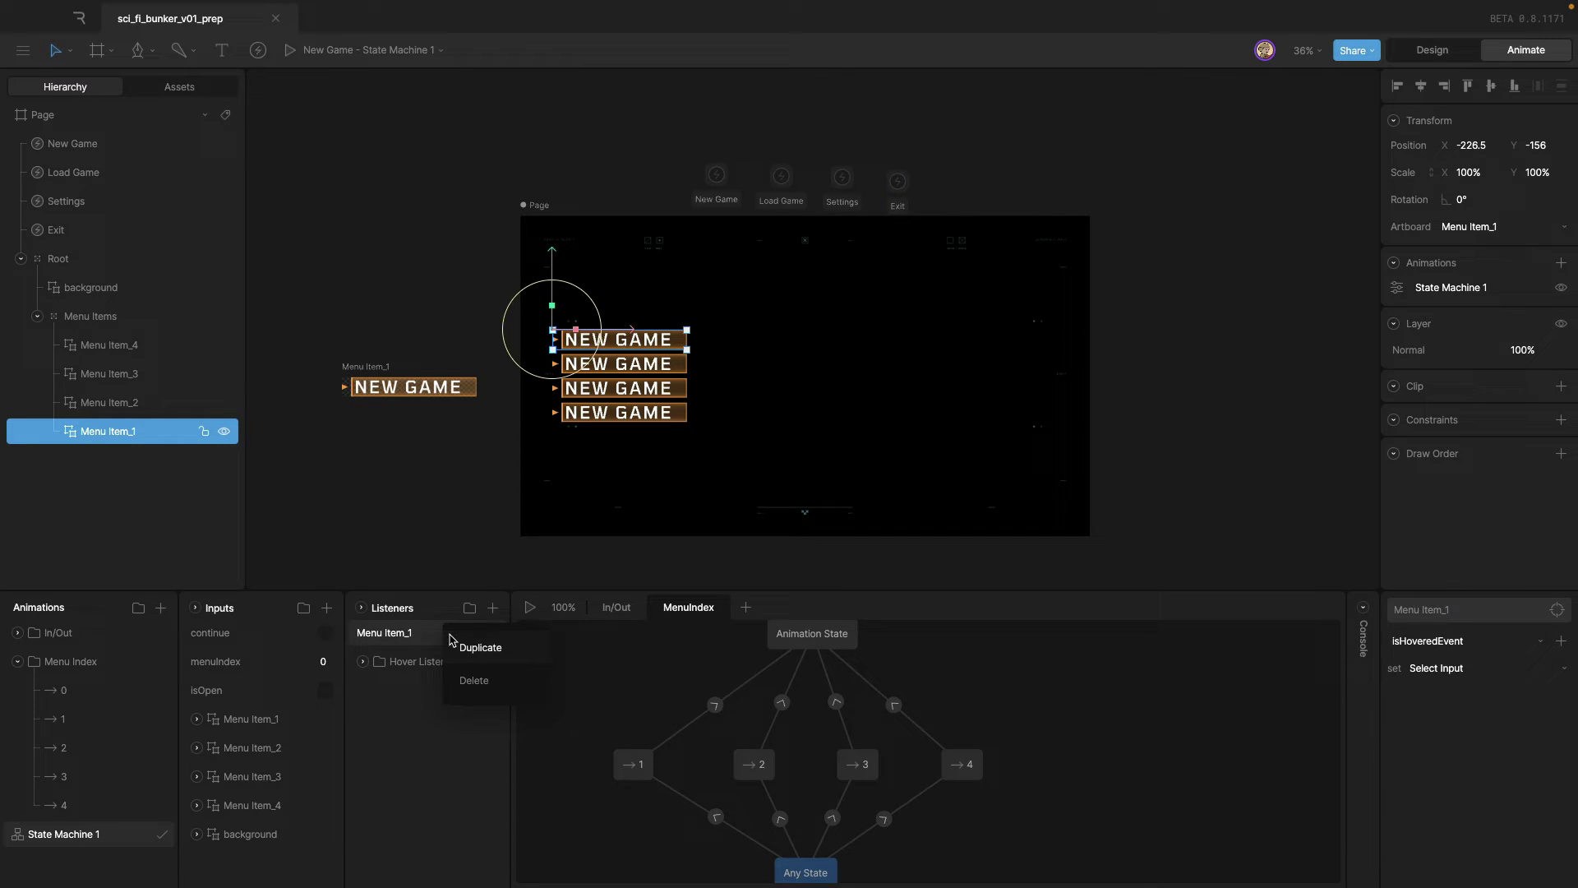
click(478, 671)
click(363, 368)
scroll(263, 382, up, 5)
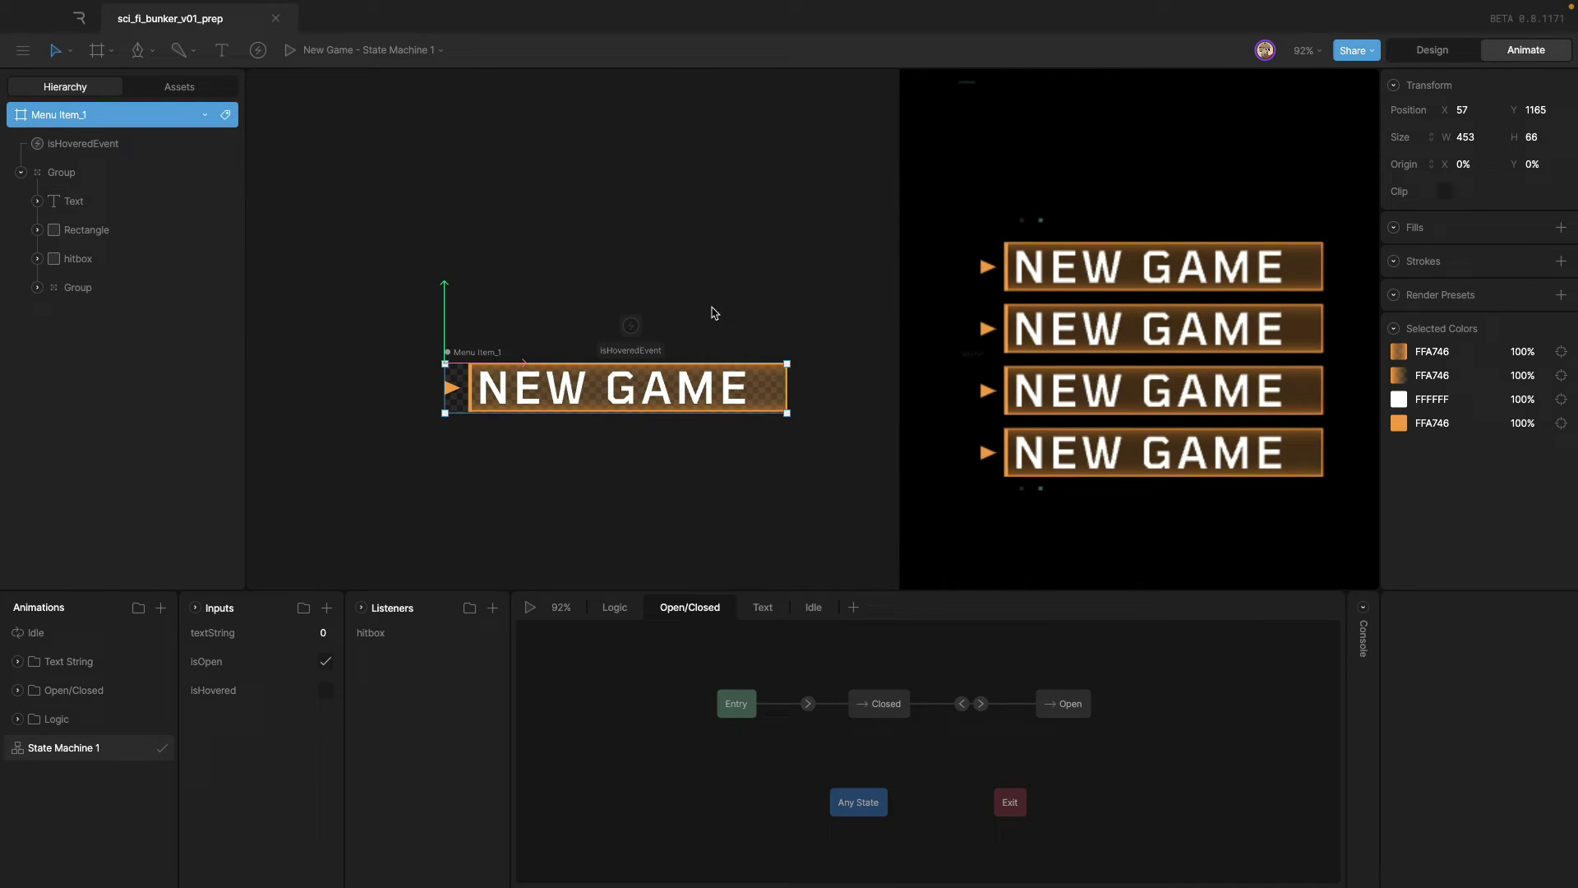
Add an event named isSelected to Menu Item_1 beside isHoveredEvent.
click(706, 333)
drag(706, 341, 707, 332)
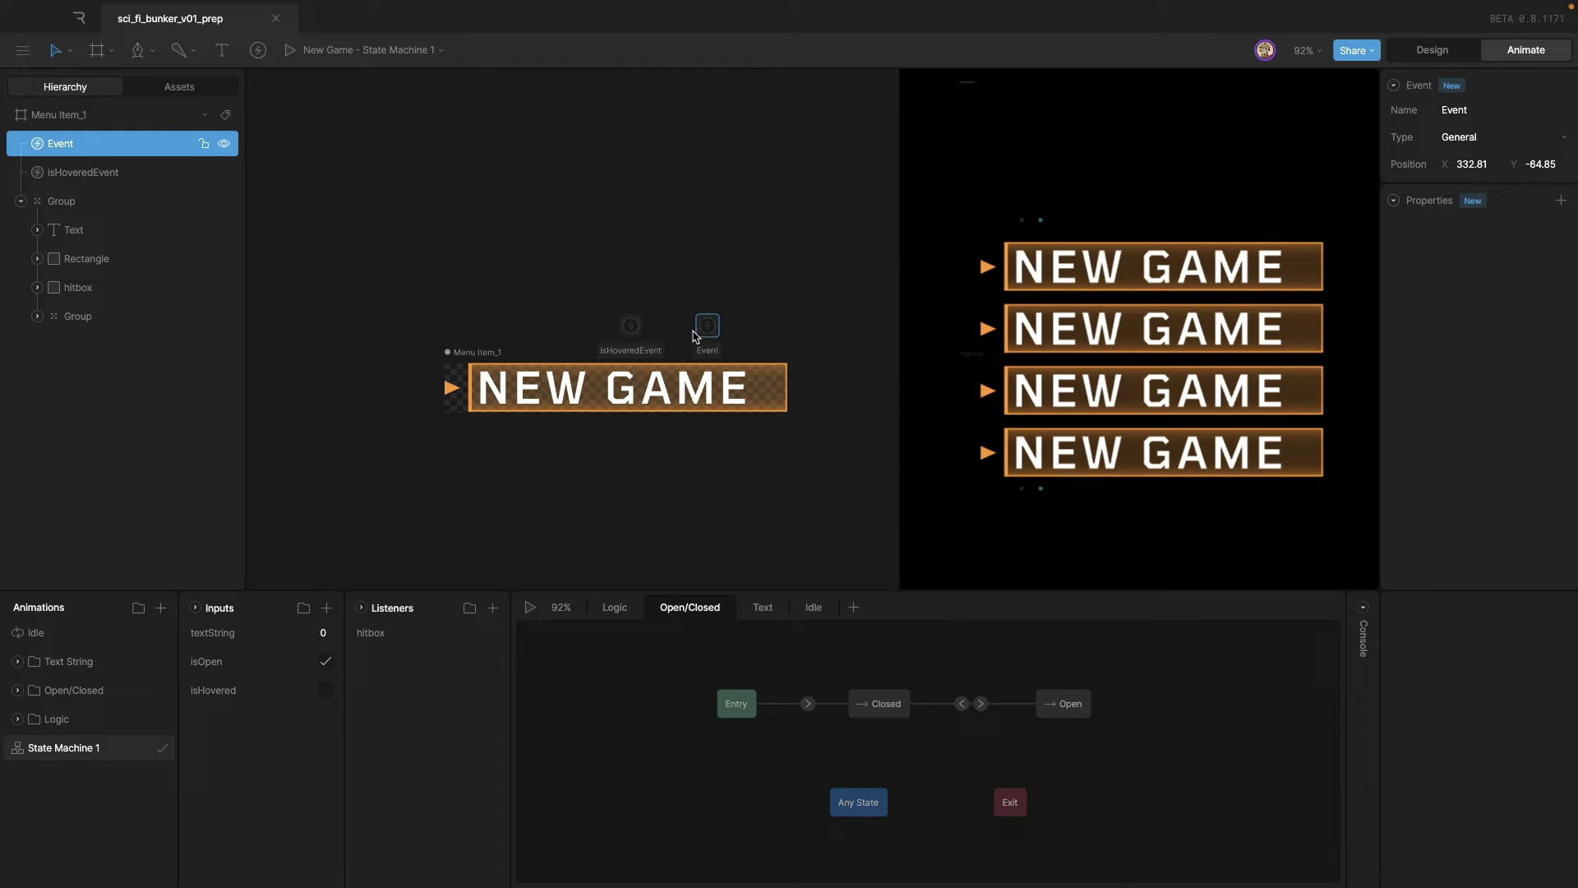
click(779, 316)
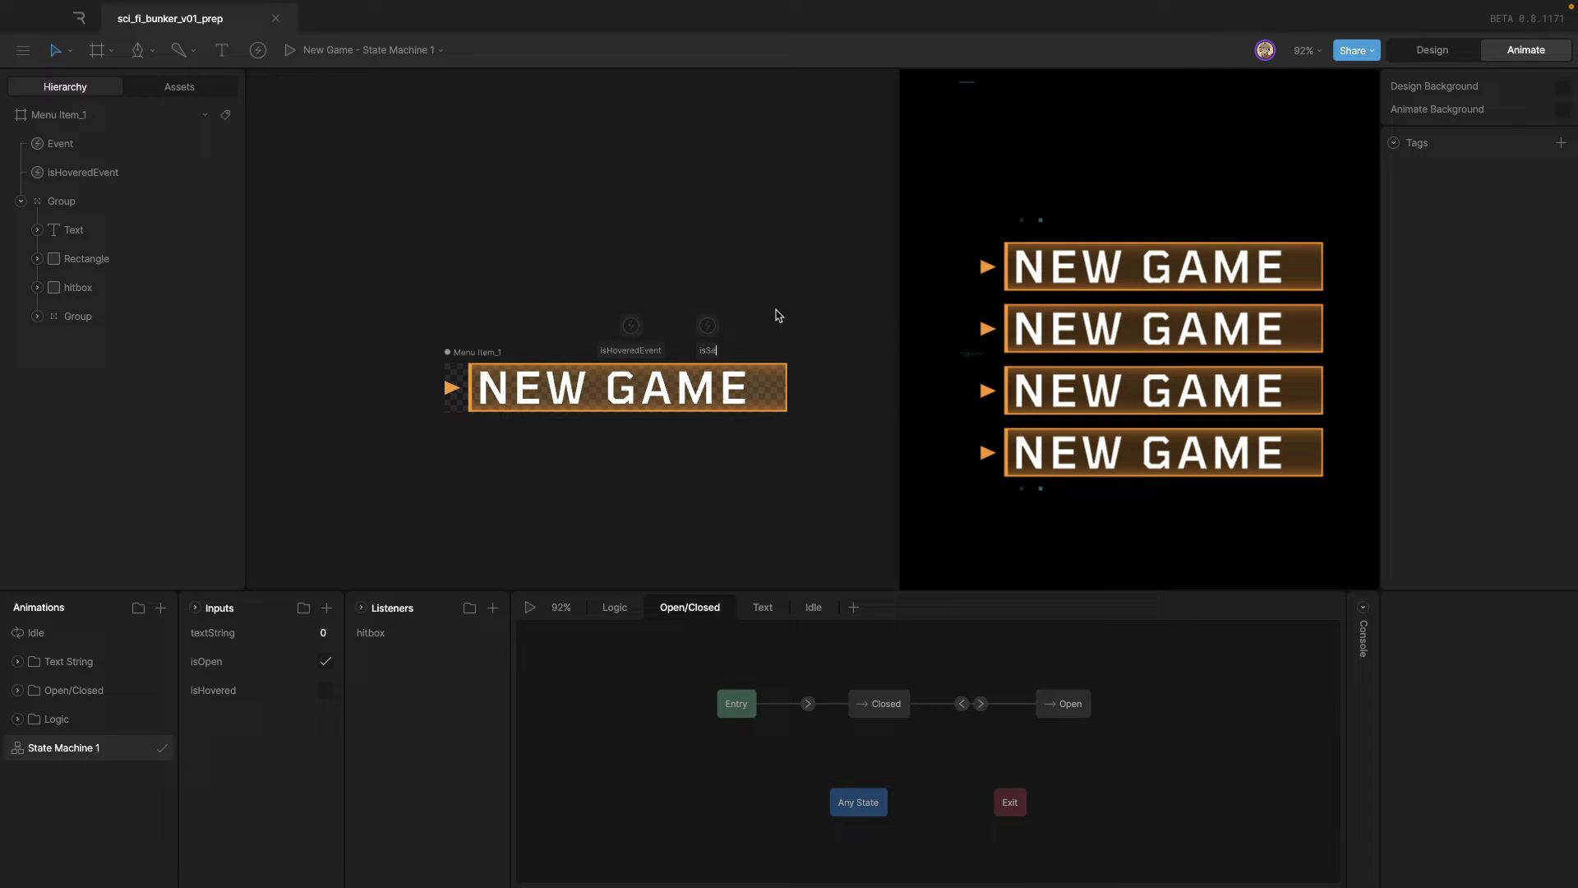
text(ted)
key(Return)
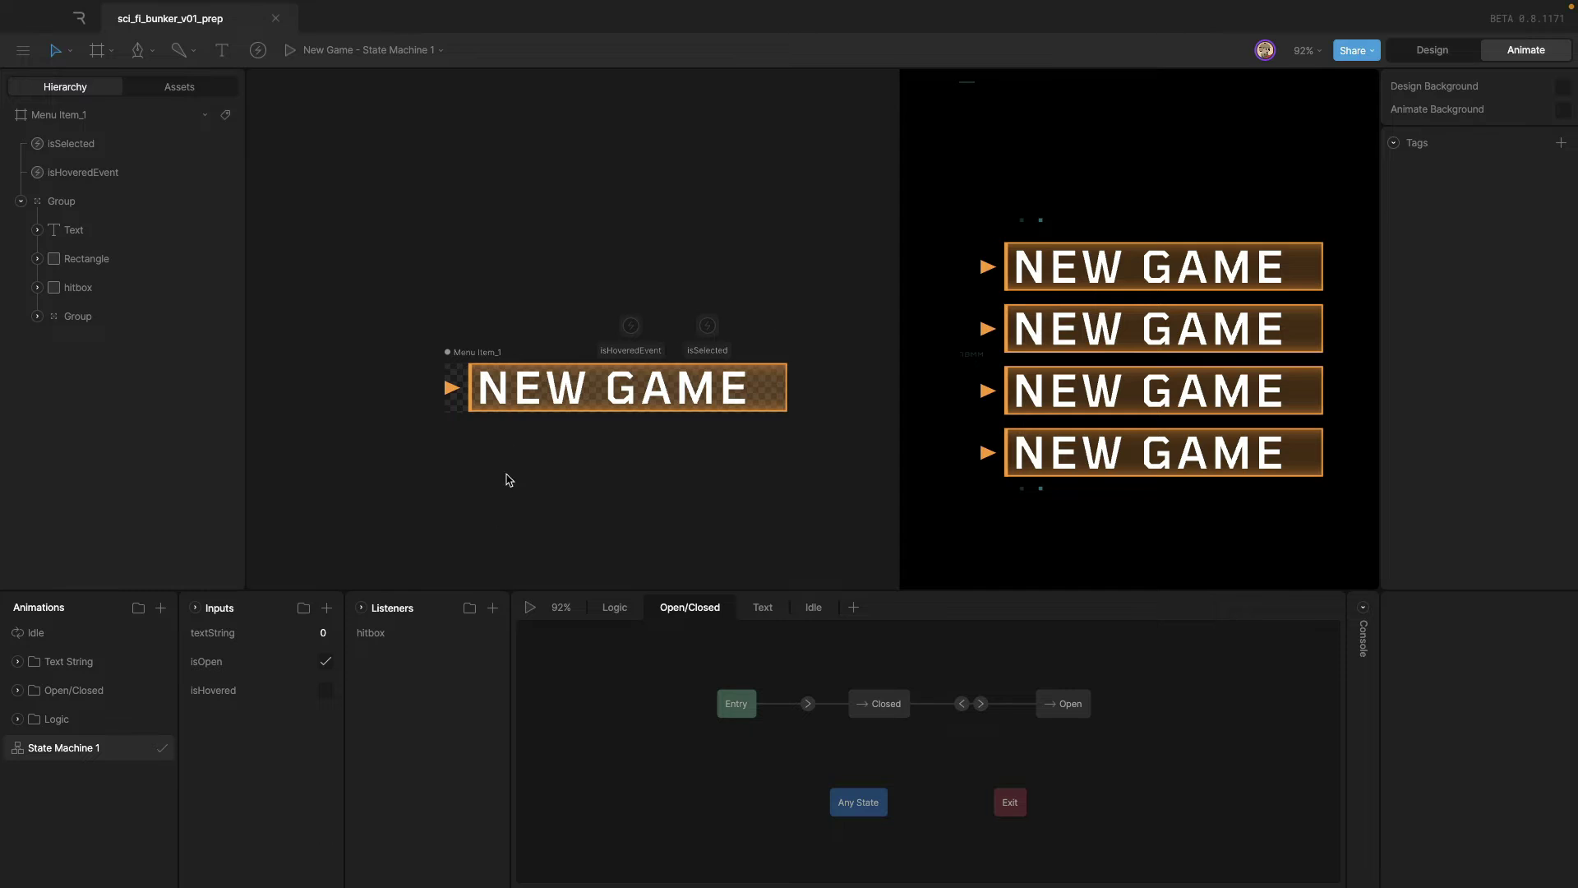
Give the hitbox a Pointer Down listener that reports the isSelected event.
click(106, 287)
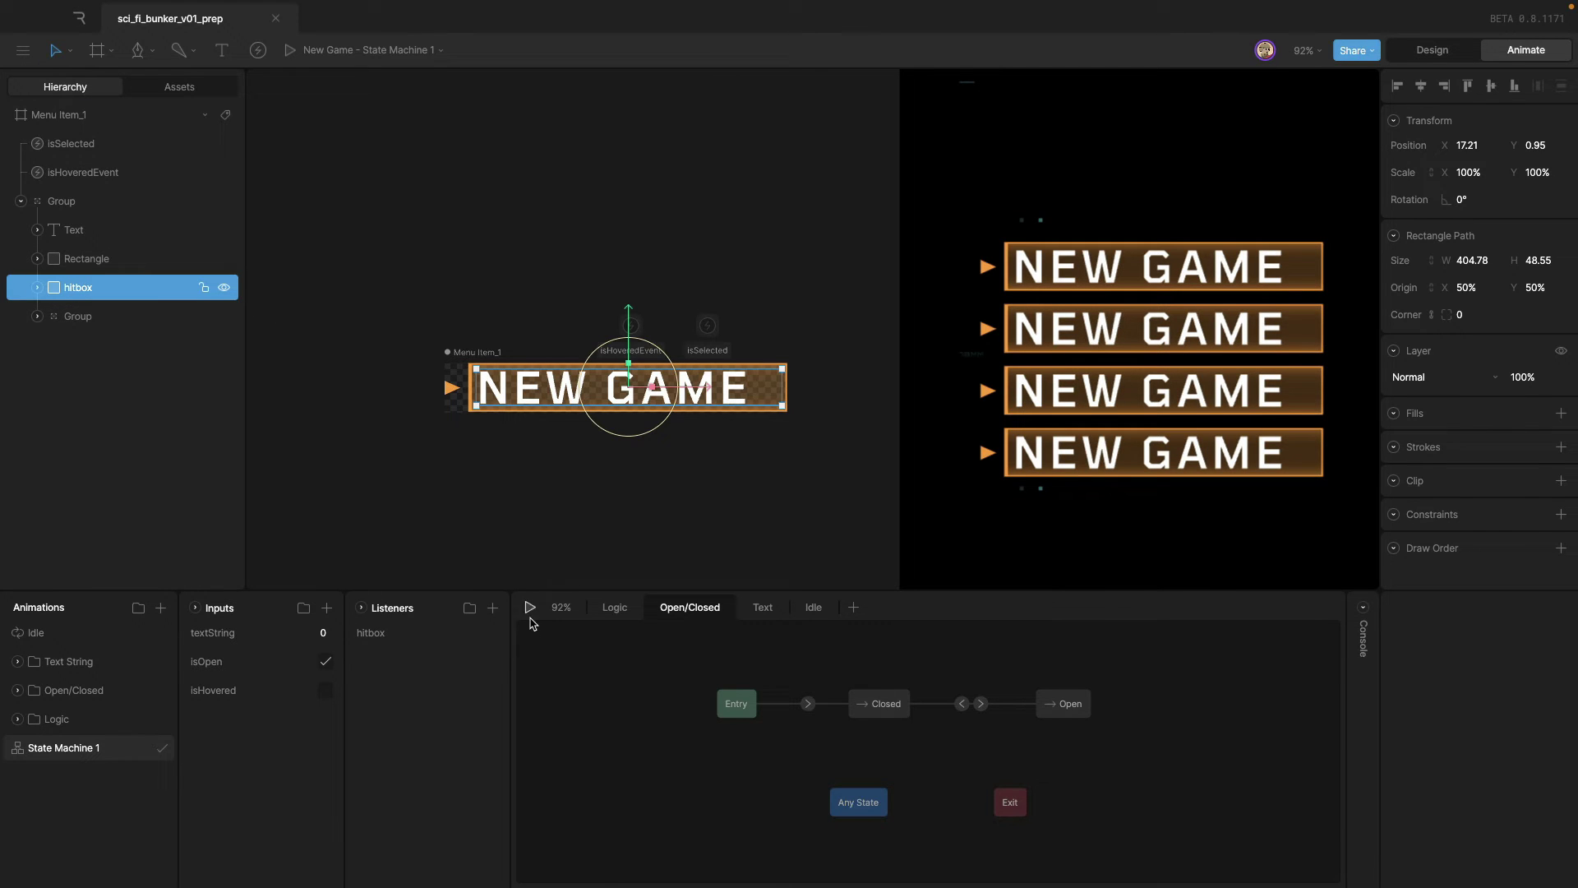
click(492, 607)
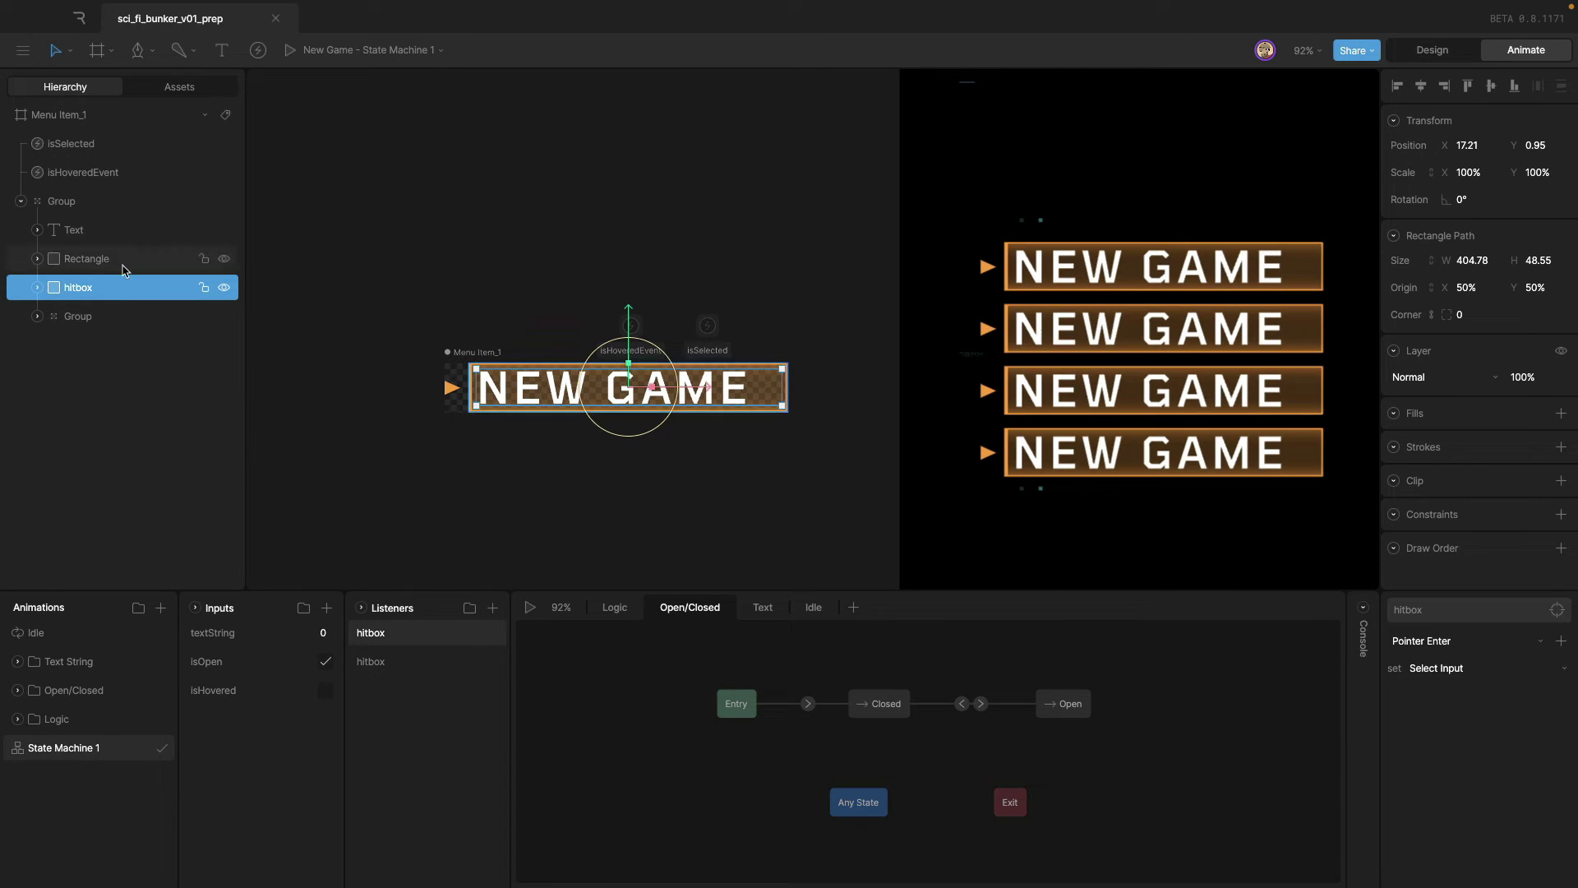
click(1444, 649)
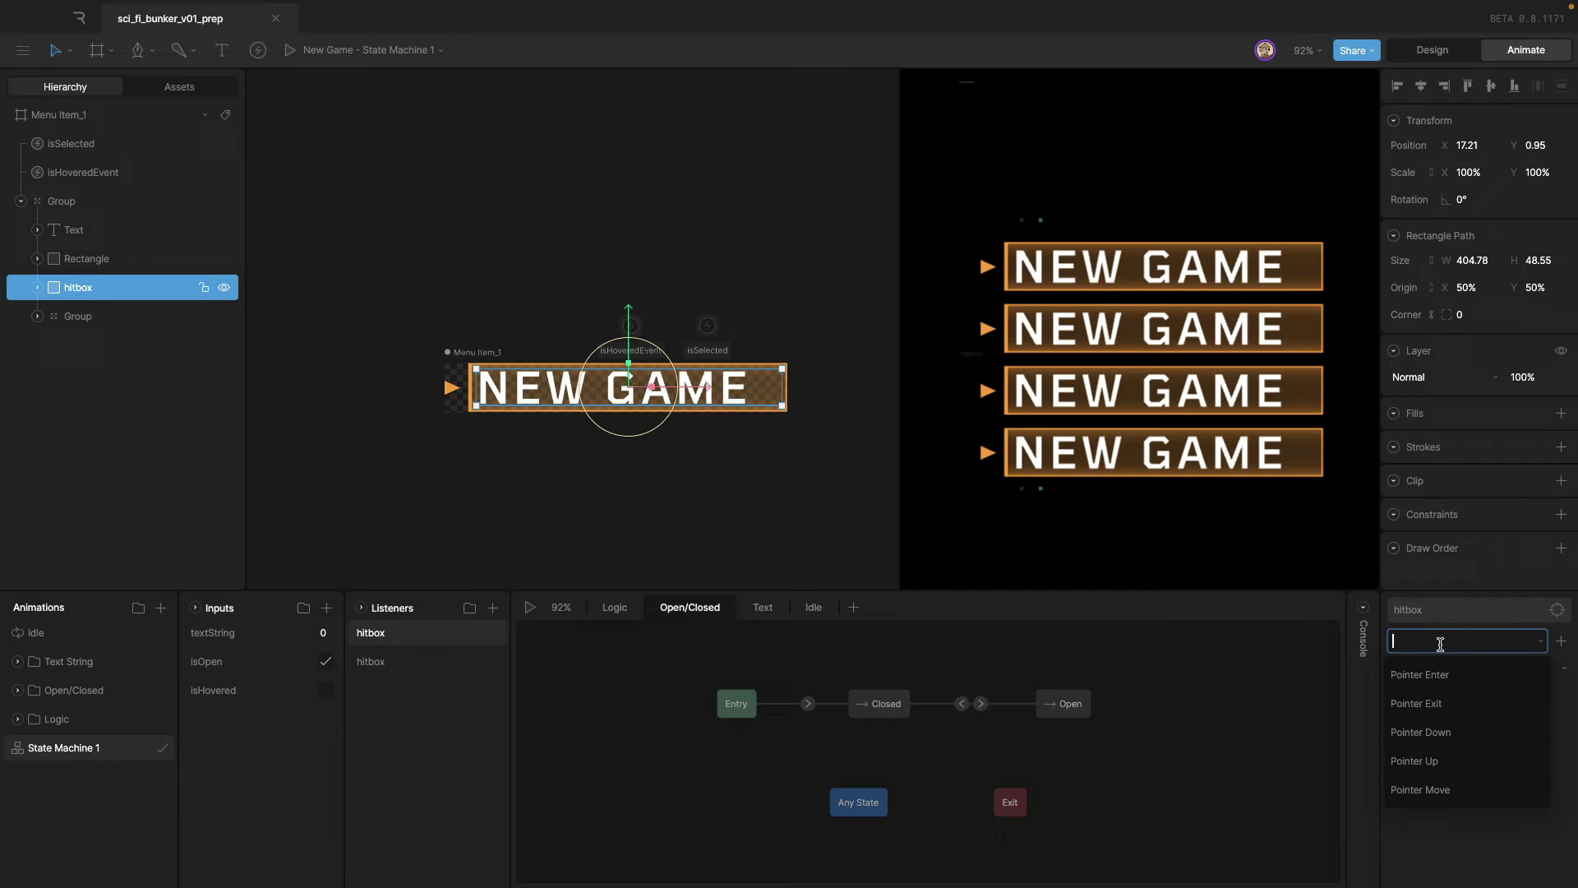
click(1415, 736)
click(1435, 670)
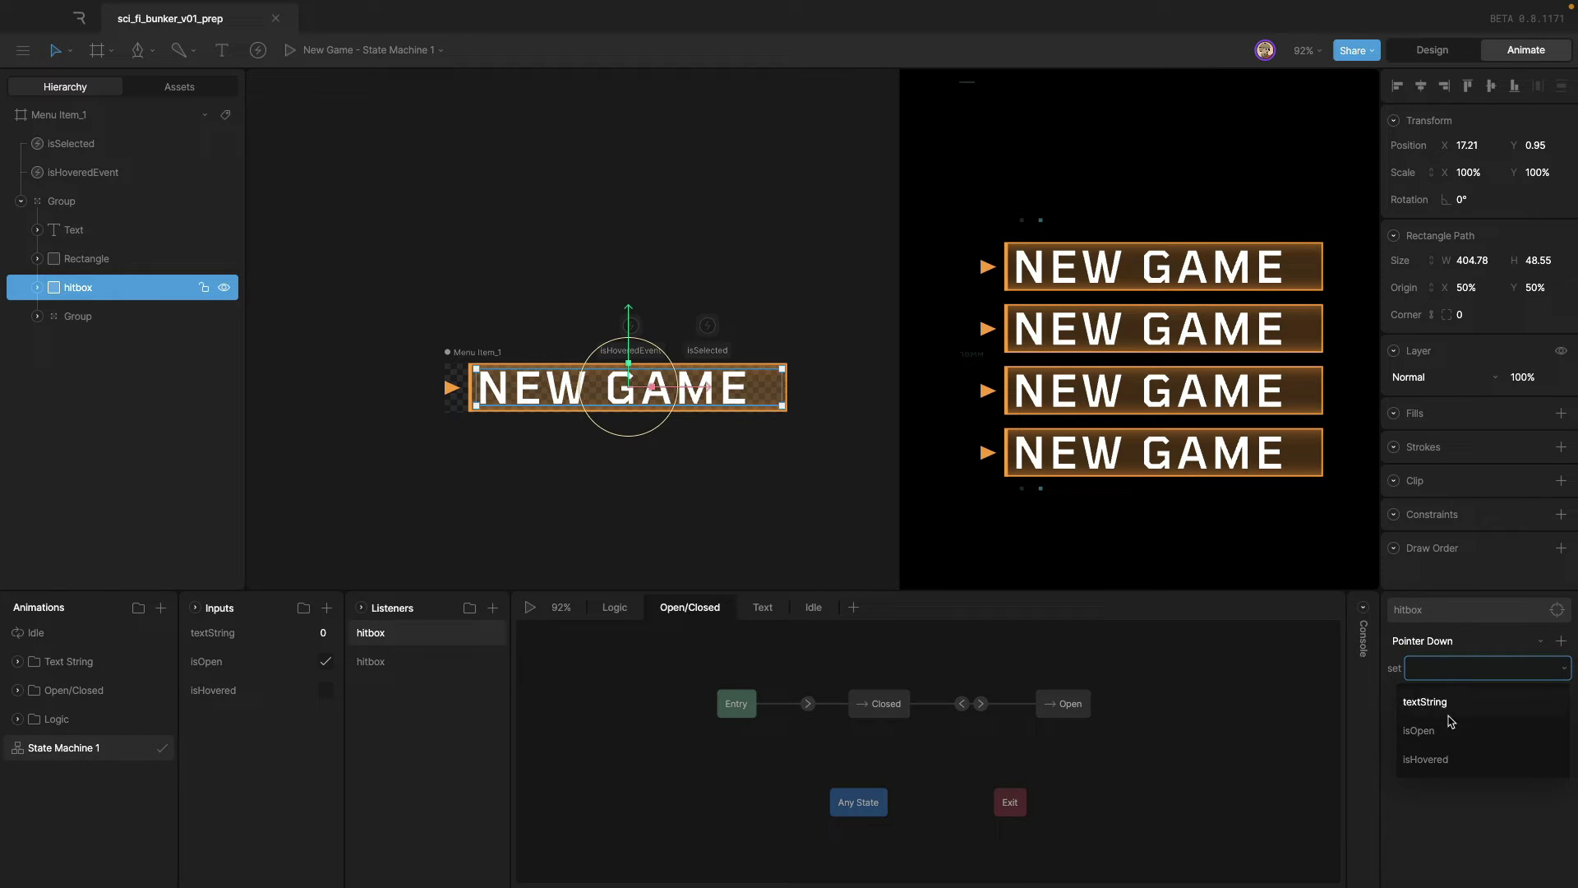
click(1461, 813)
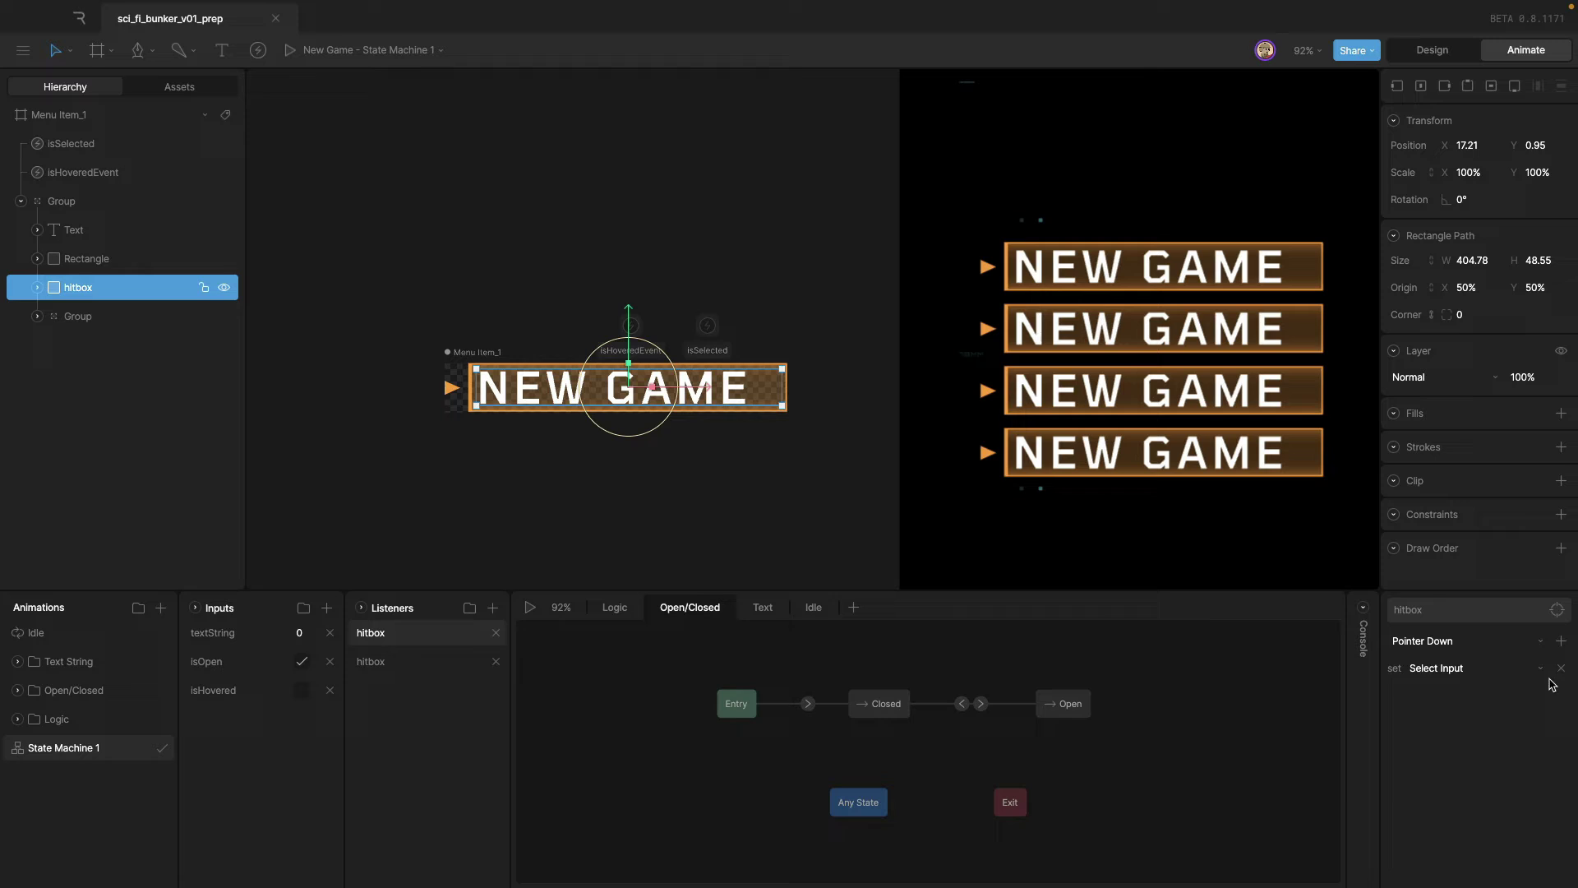
click(1560, 641)
click(1472, 752)
click(1467, 667)
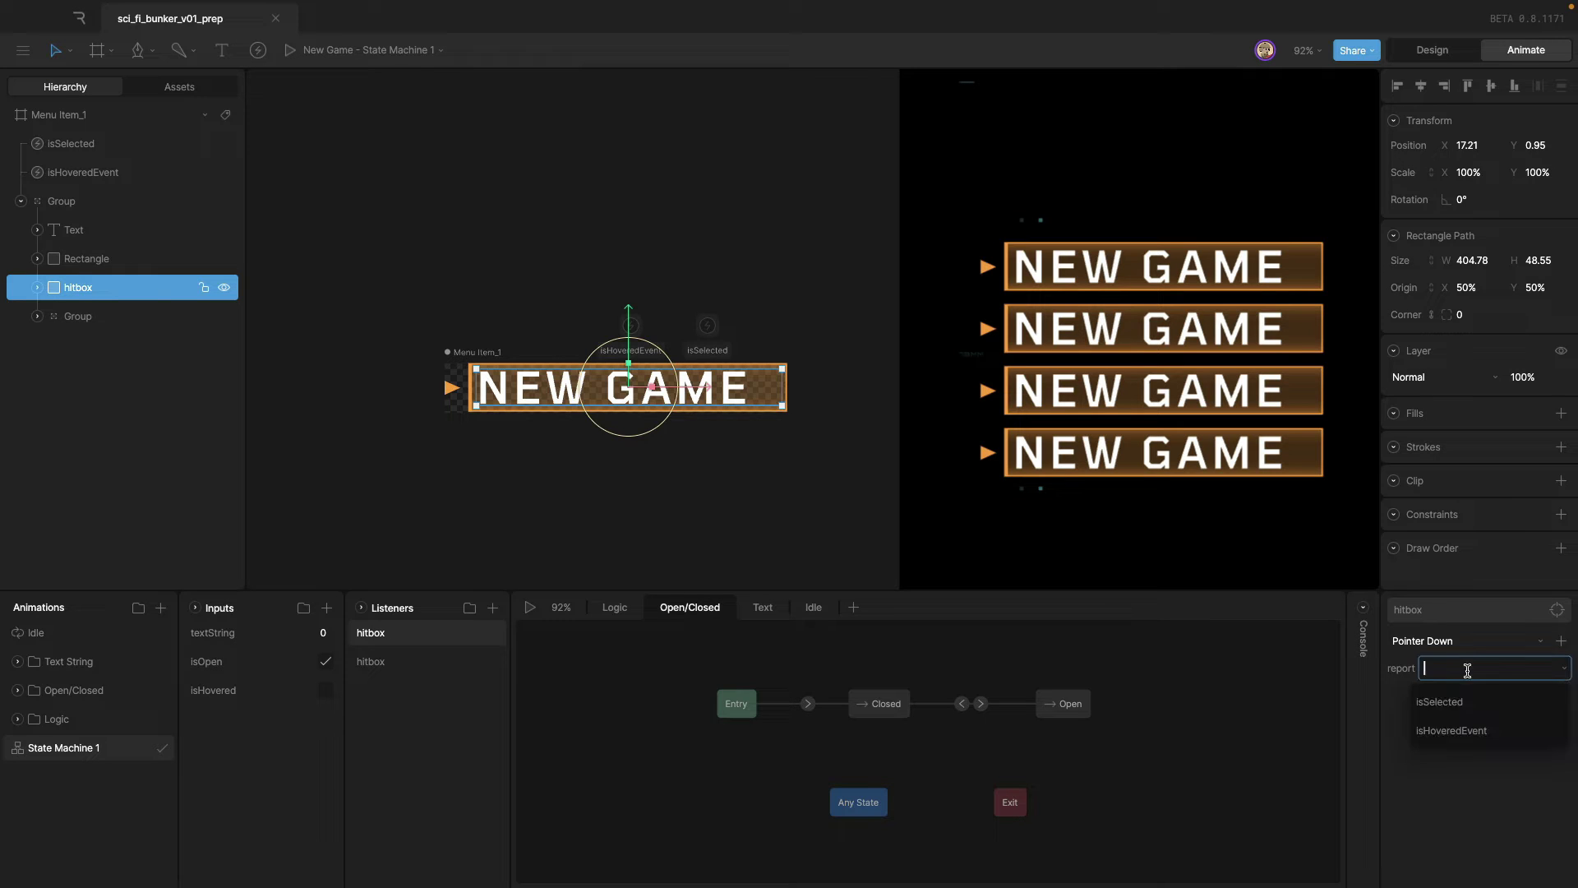
click(1471, 700)
Preview by pressing NEW GAME to test isSelected, then stop and return to the Page artboard.
key(space)
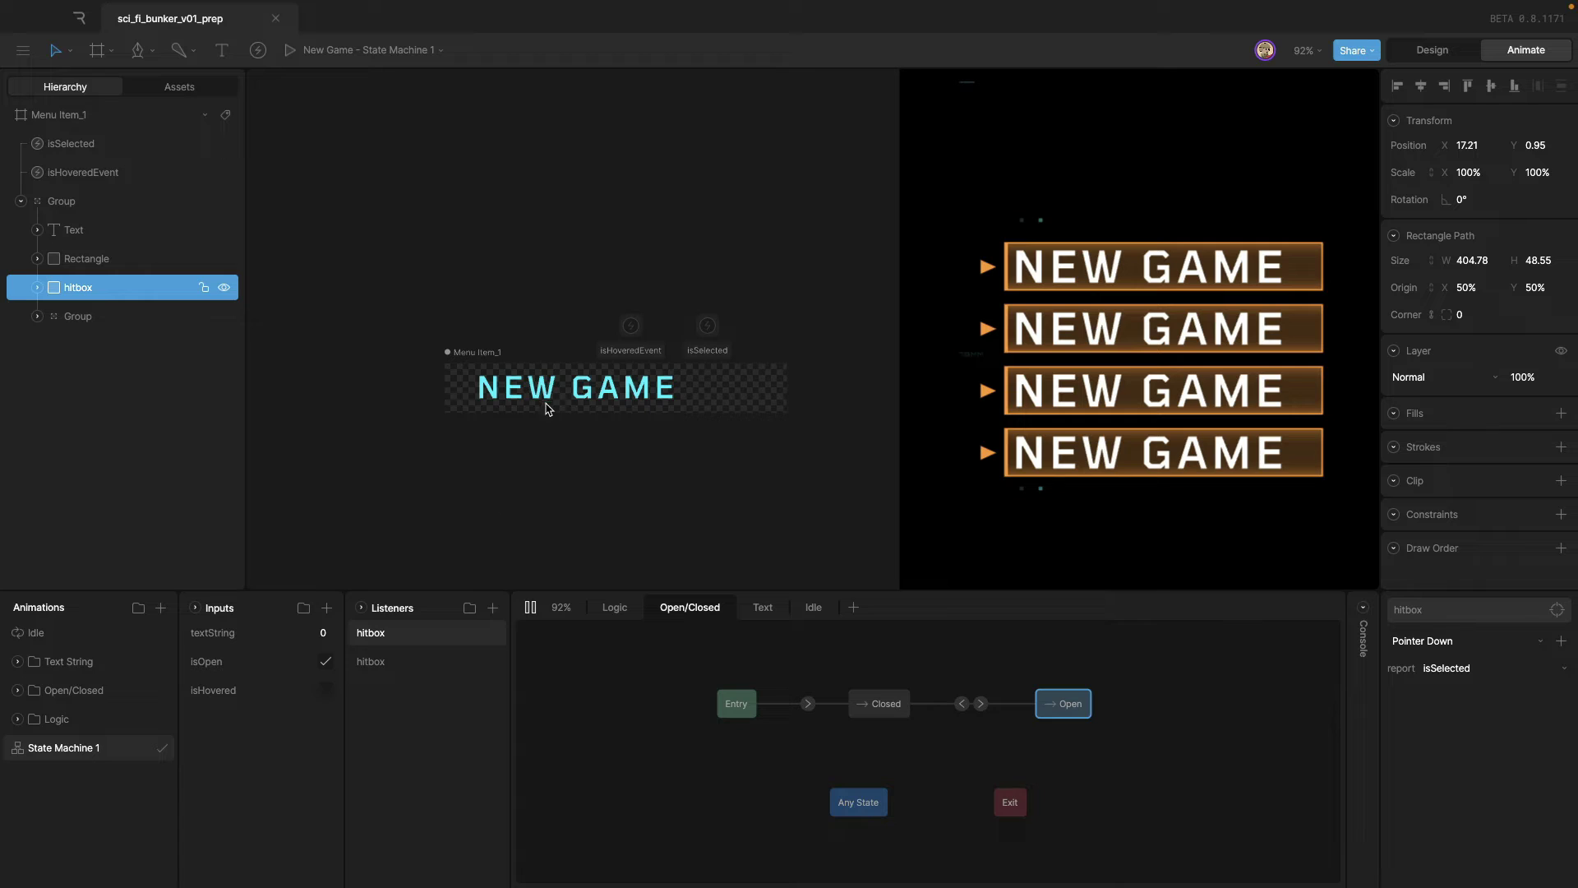
click(590, 389)
click(591, 388)
click(605, 384)
click(530, 608)
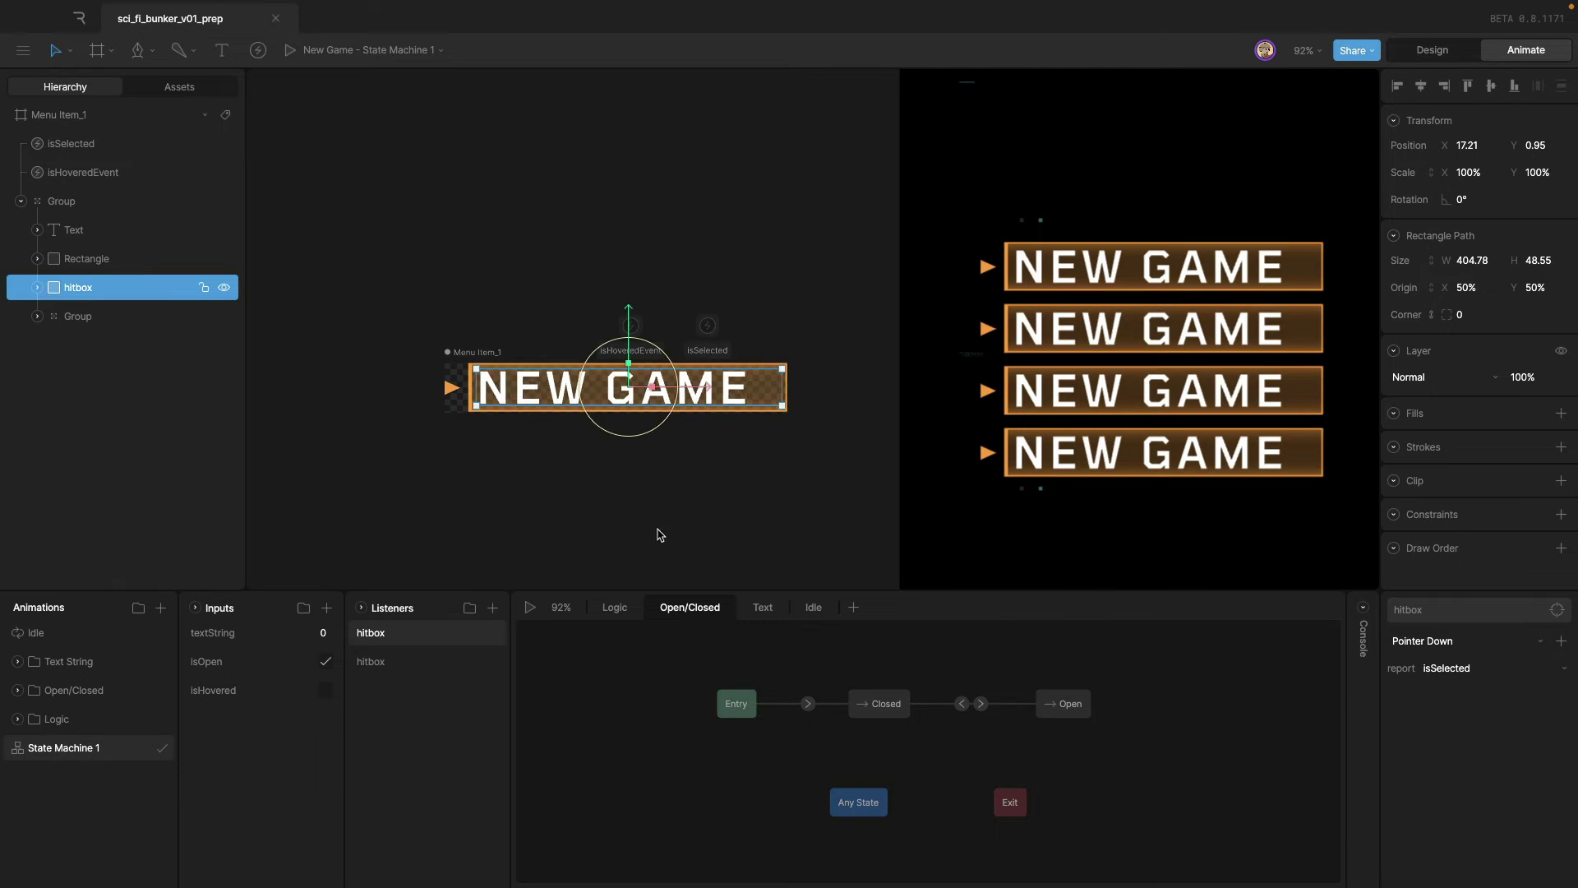
click(1015, 281)
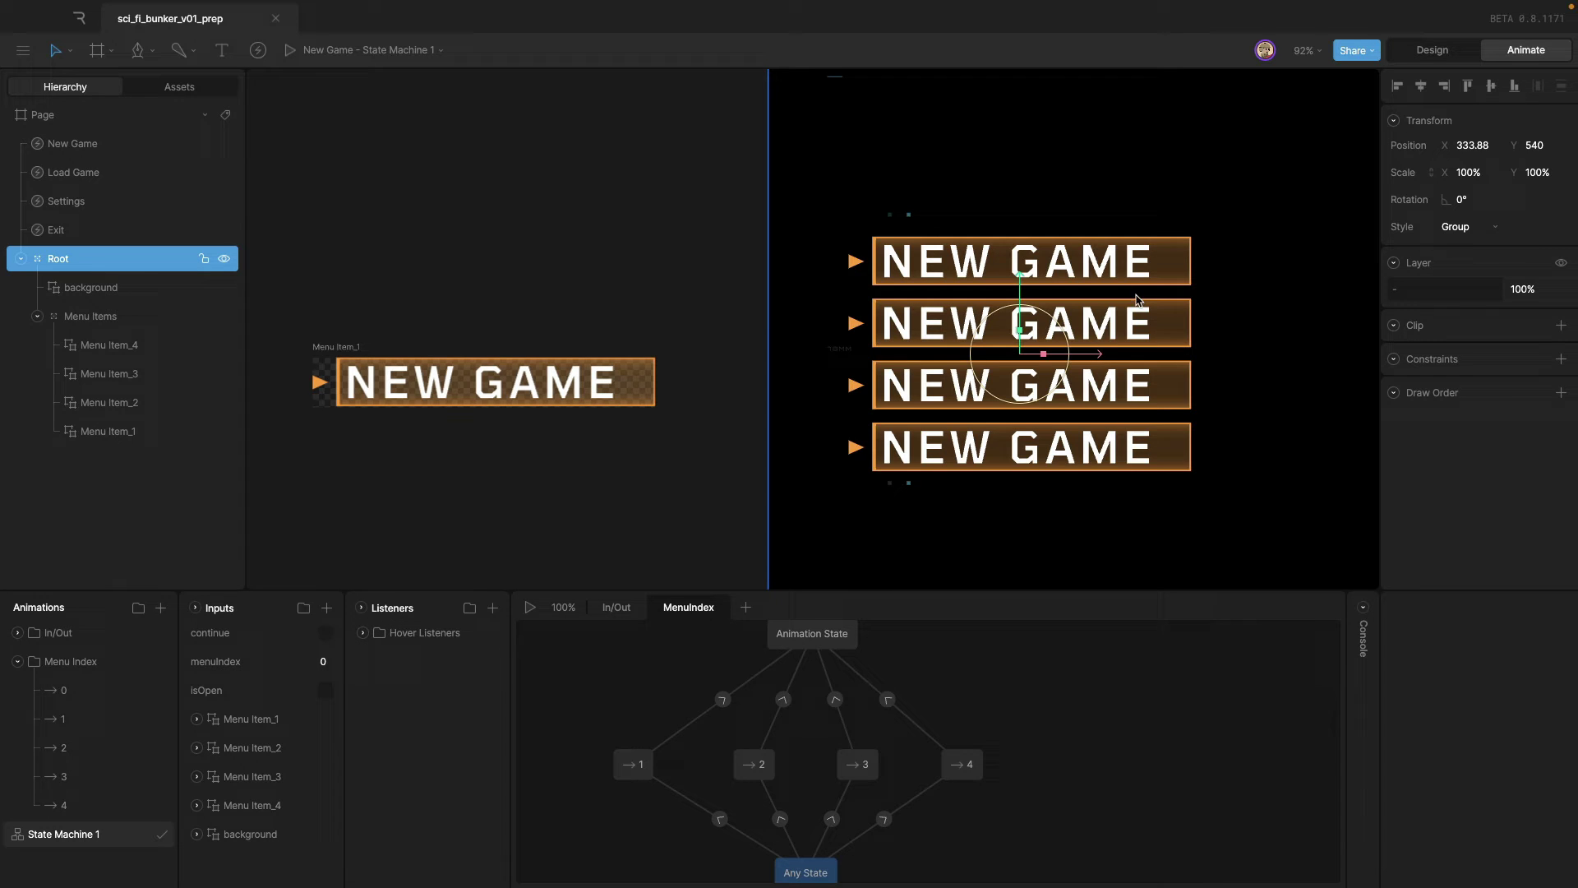
Add a listener targeting Menu Item_1 that fires the continue trigger.
click(107, 431)
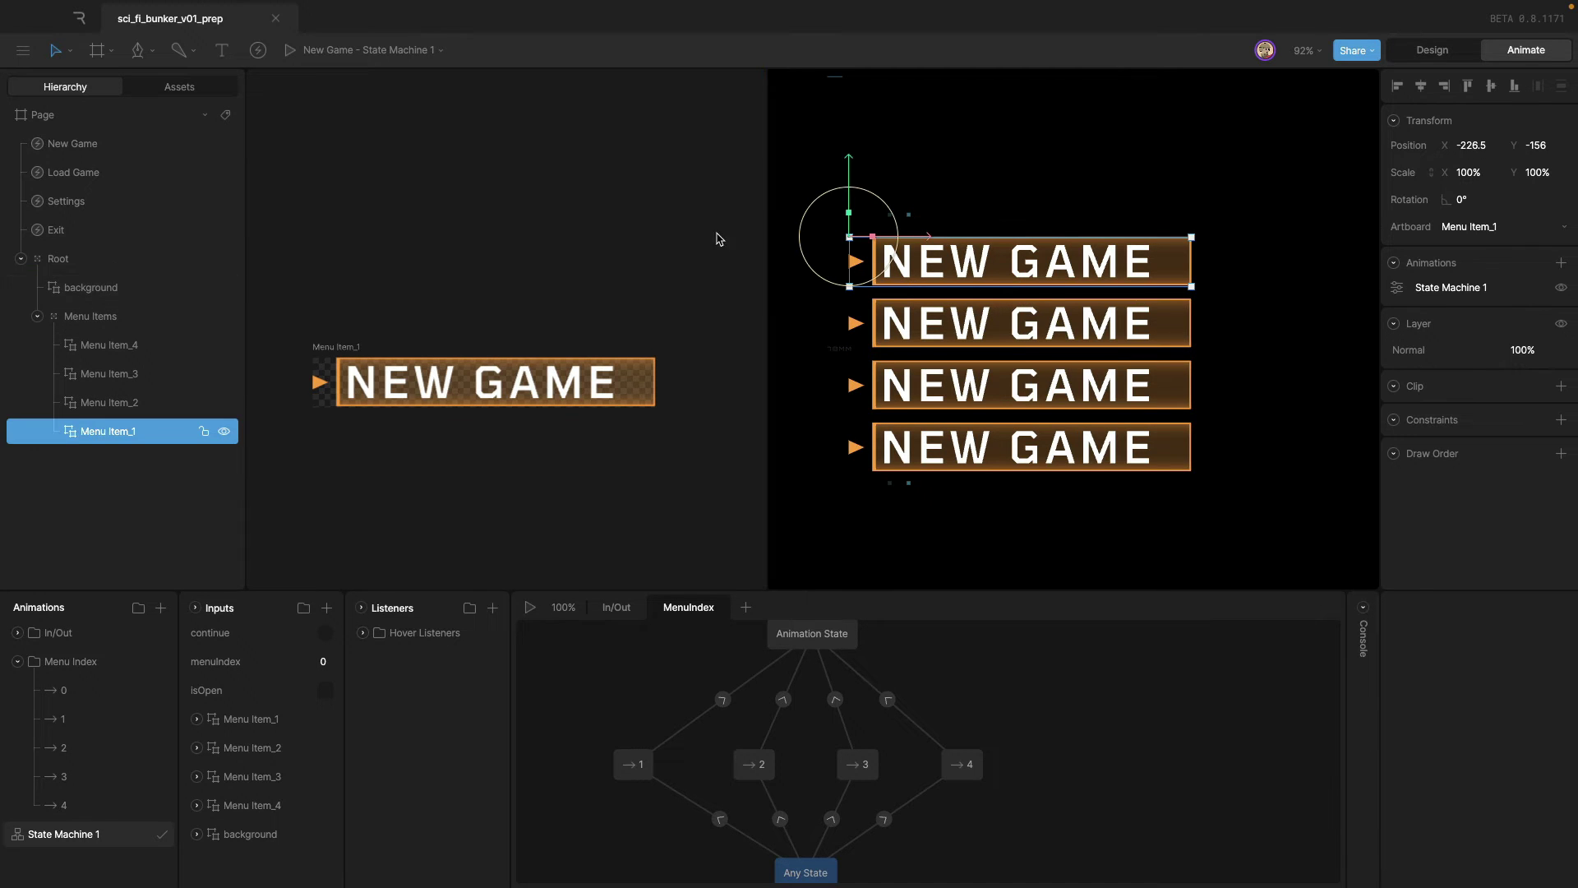
scroll(719, 239, right, 5)
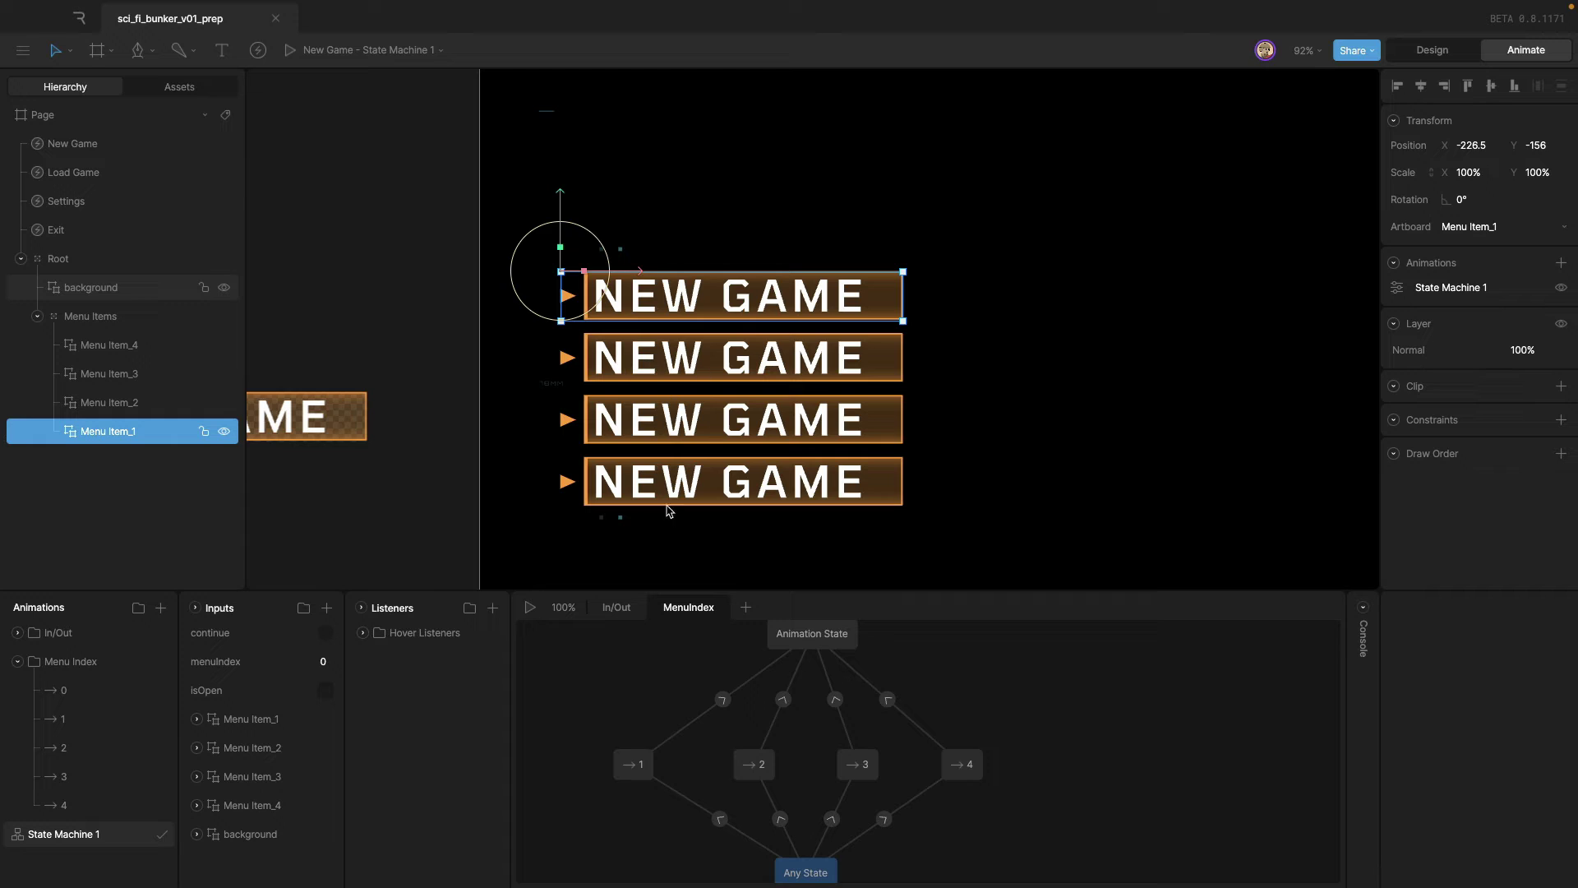
click(493, 607)
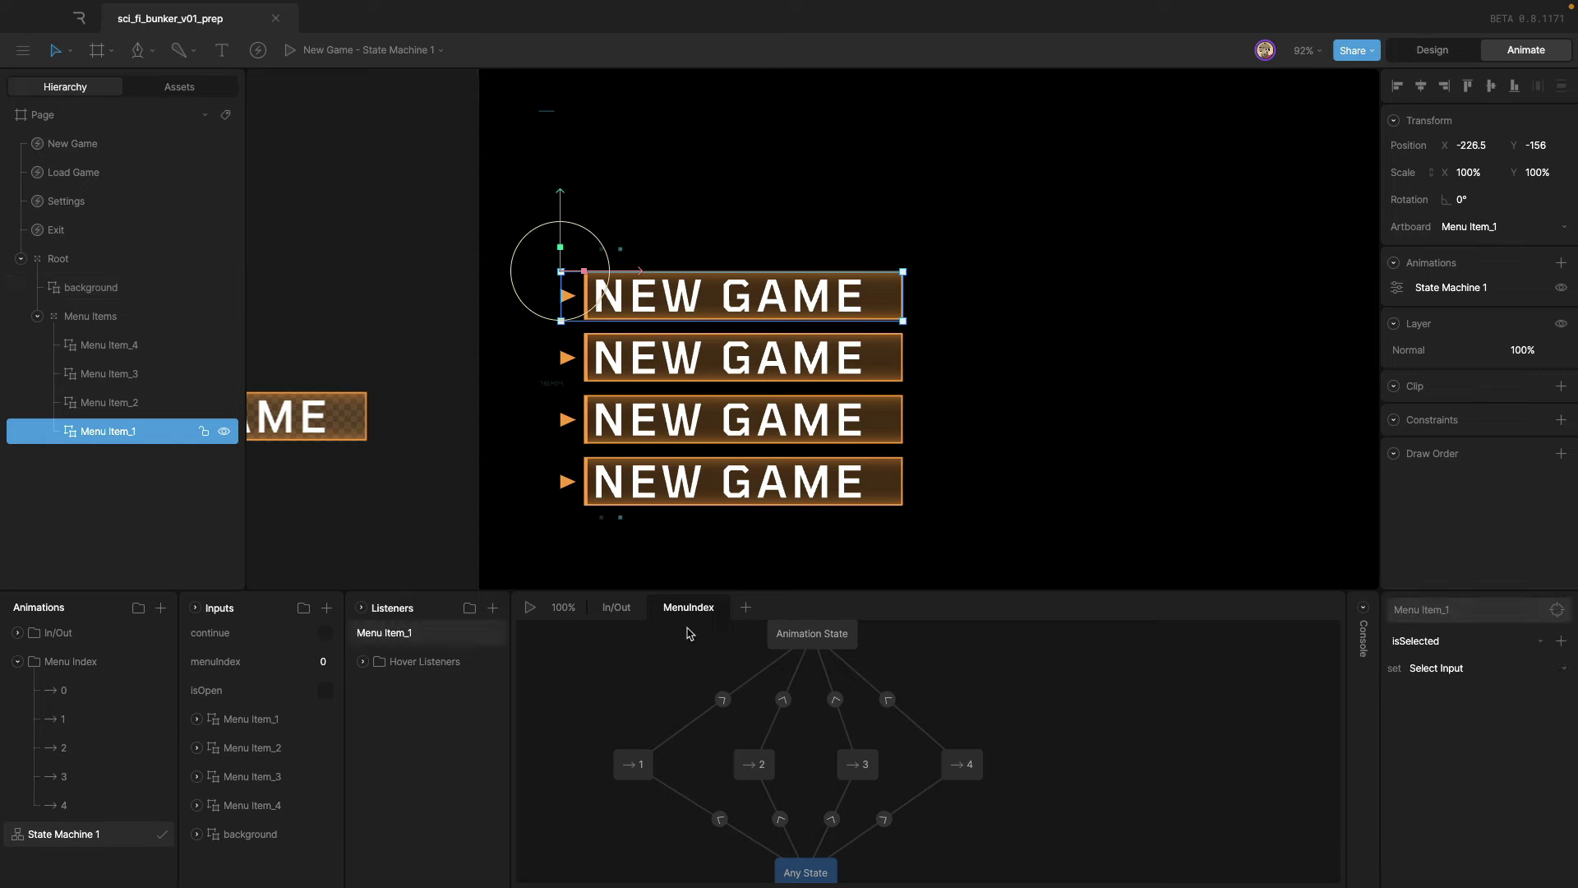
click(1444, 668)
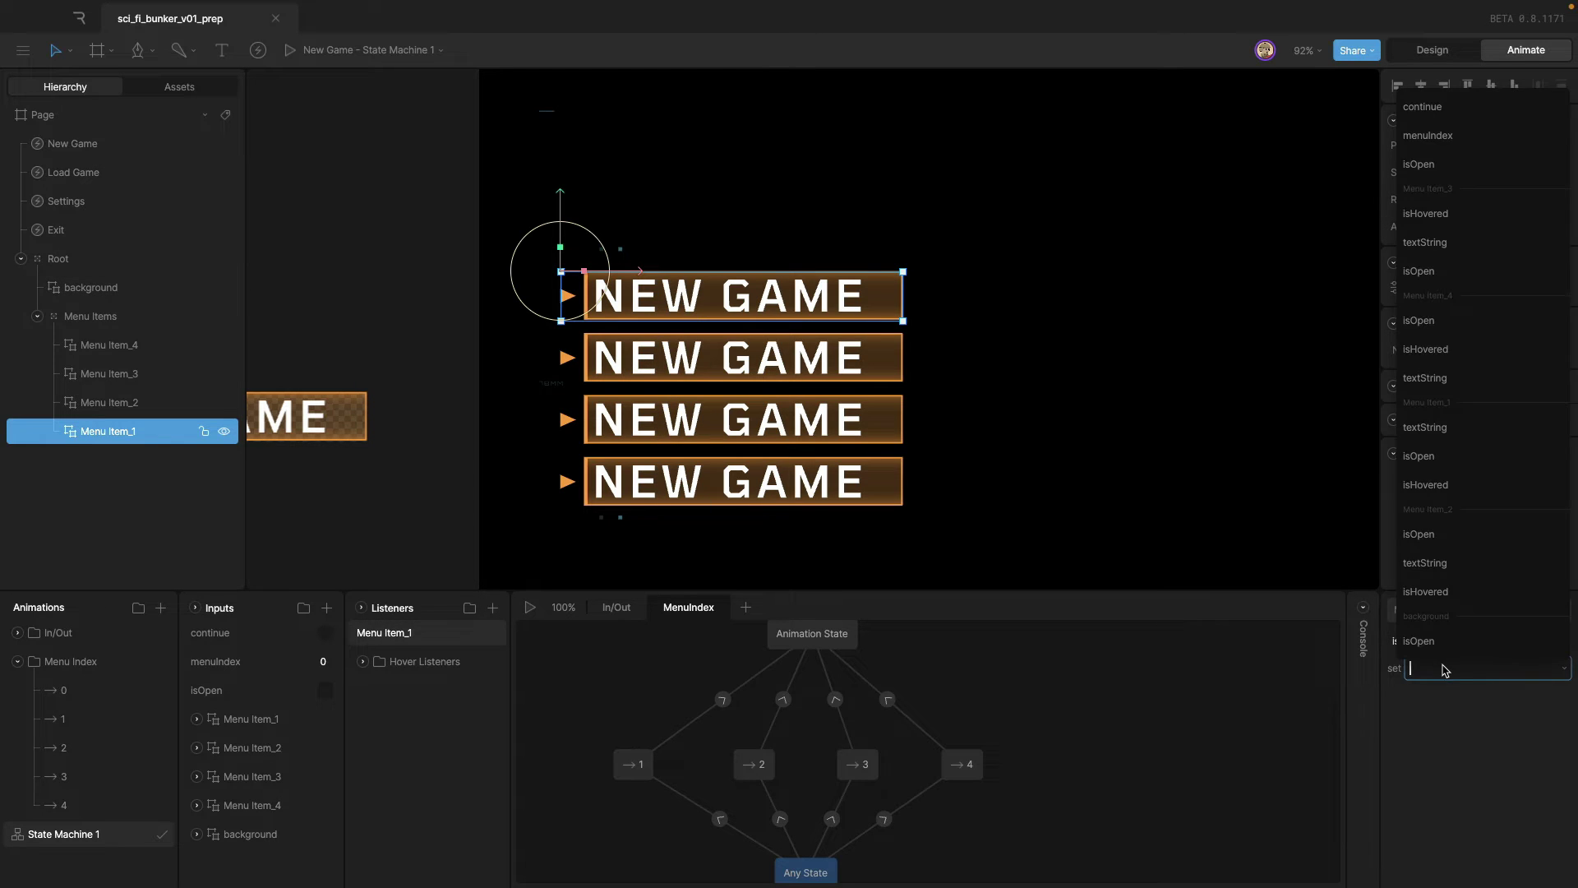
click(1438, 113)
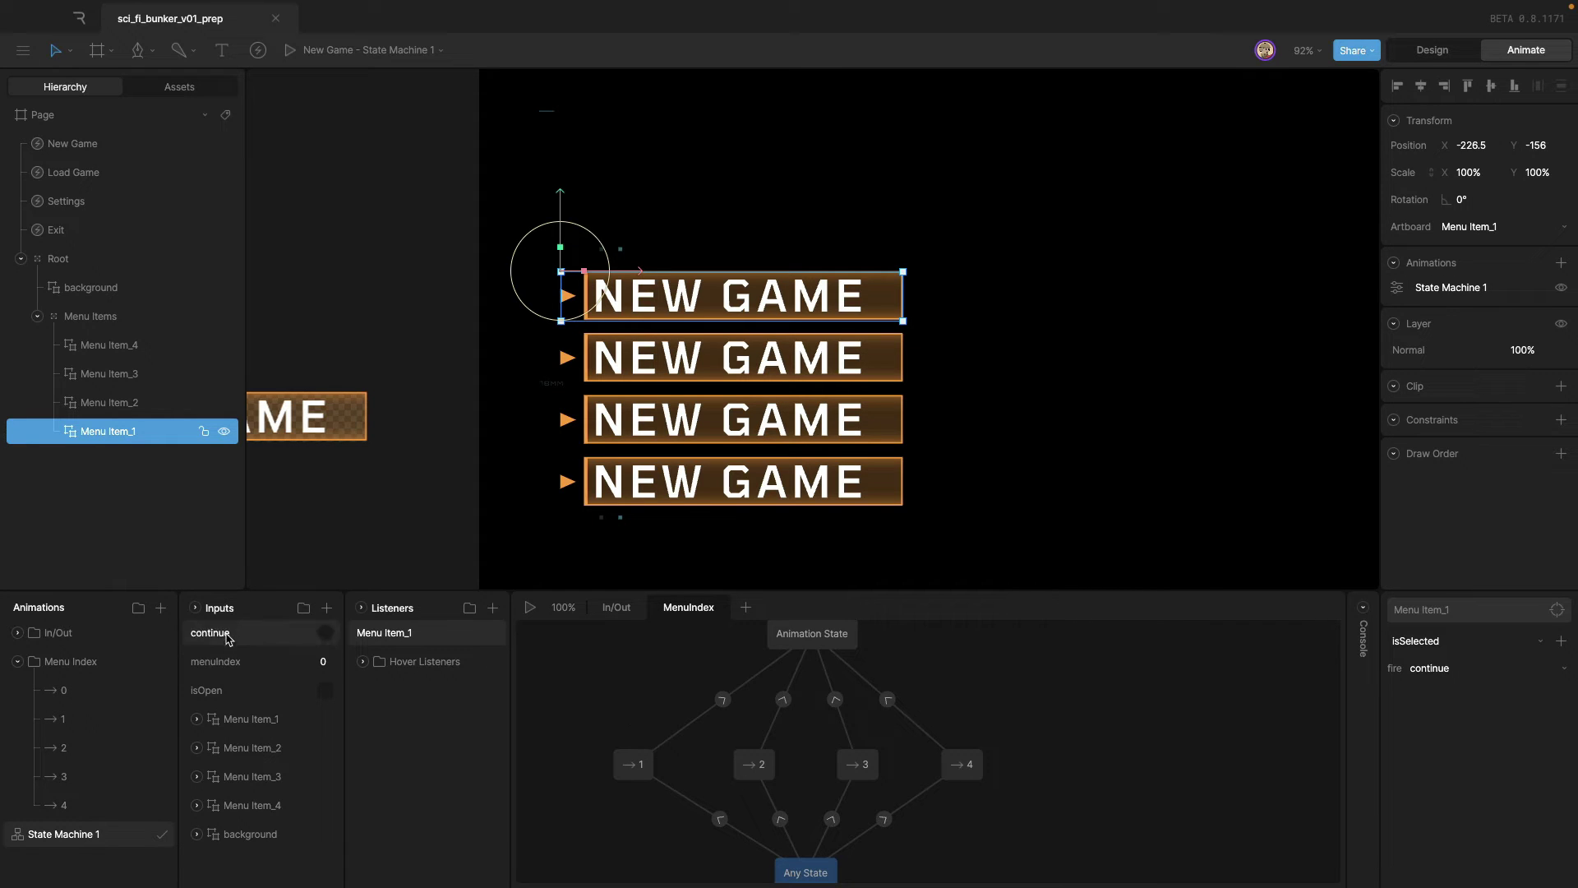
Duplicate the Menu Item_1 listener three times.
click(109, 402)
right_click(404, 634)
click(463, 649)
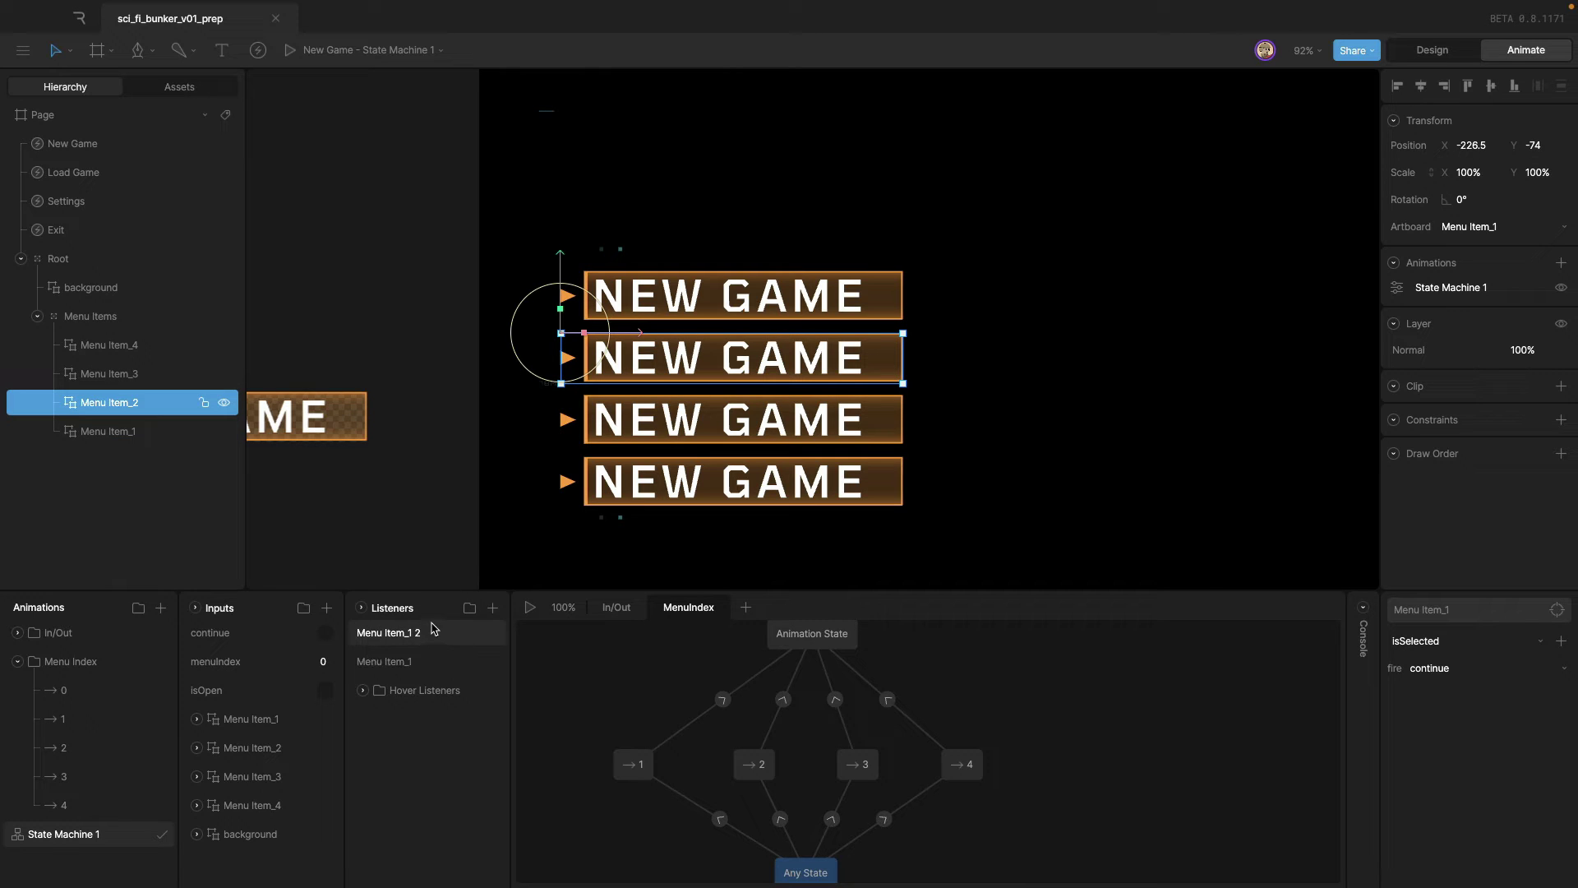
right_click(431, 631)
click(452, 654)
right_click(425, 634)
click(453, 657)
Retarget the three listener copies to Menu Item_2, Menu Item_3 and Menu Item_4.
click(474, 687)
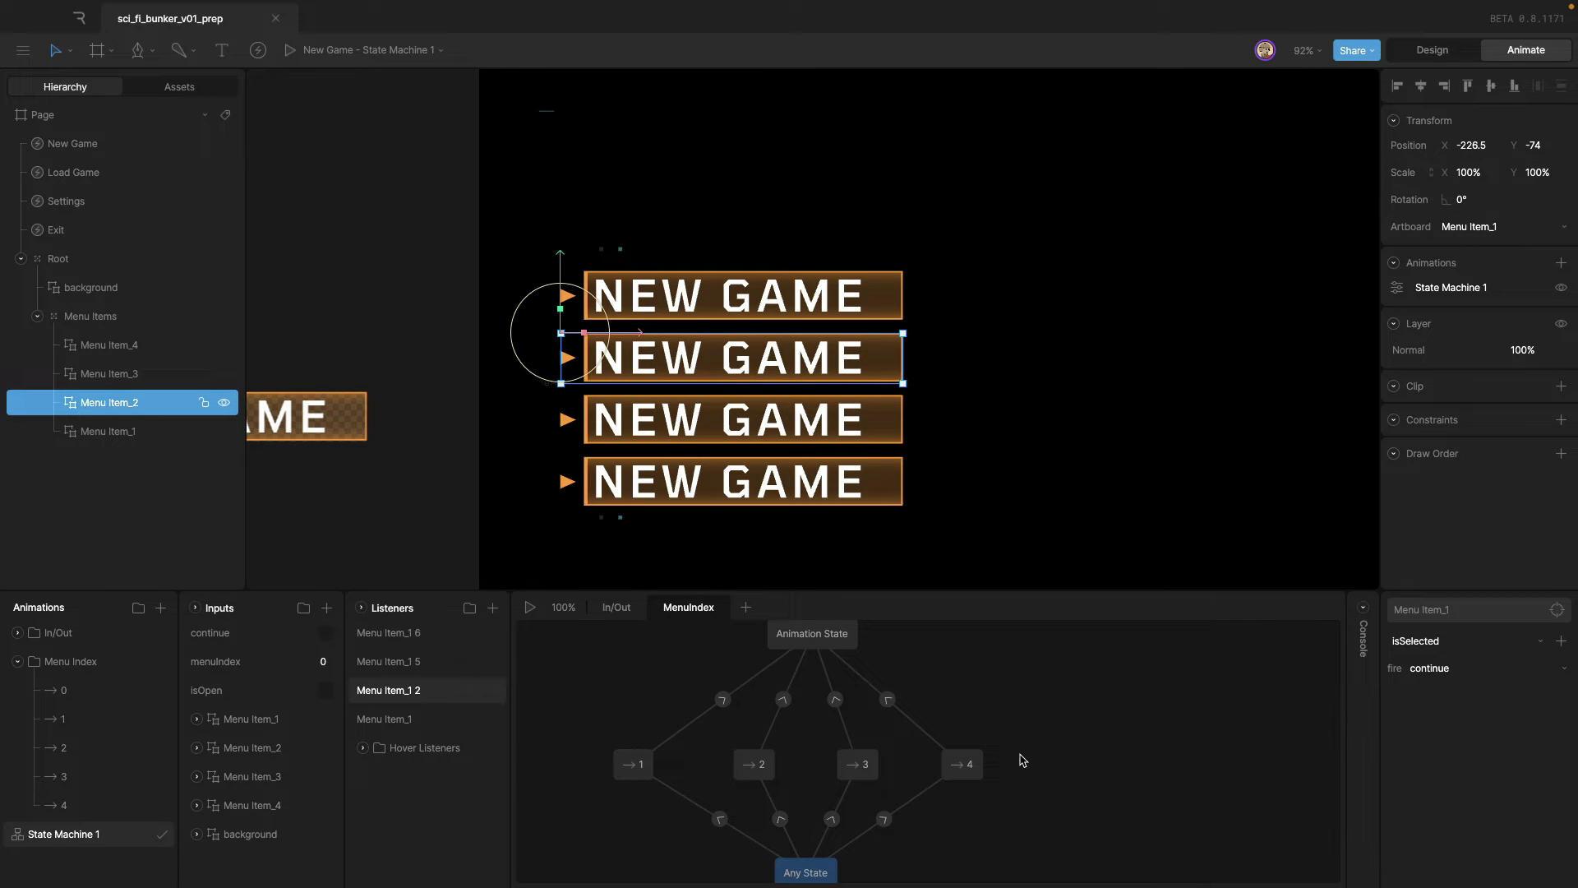
click(1477, 626)
click(130, 411)
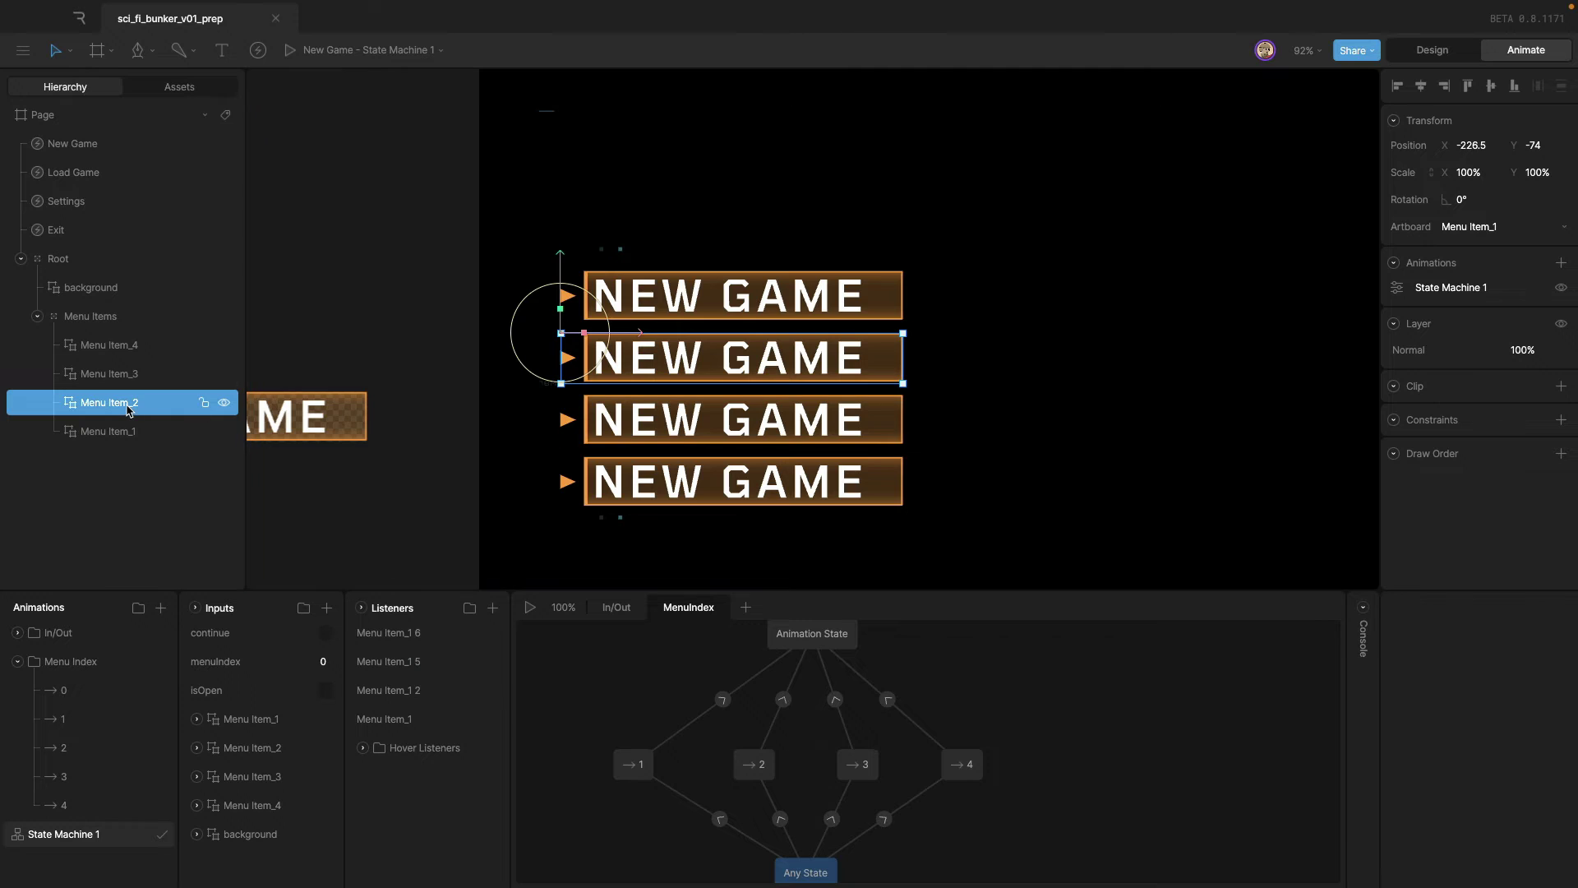
click(404, 690)
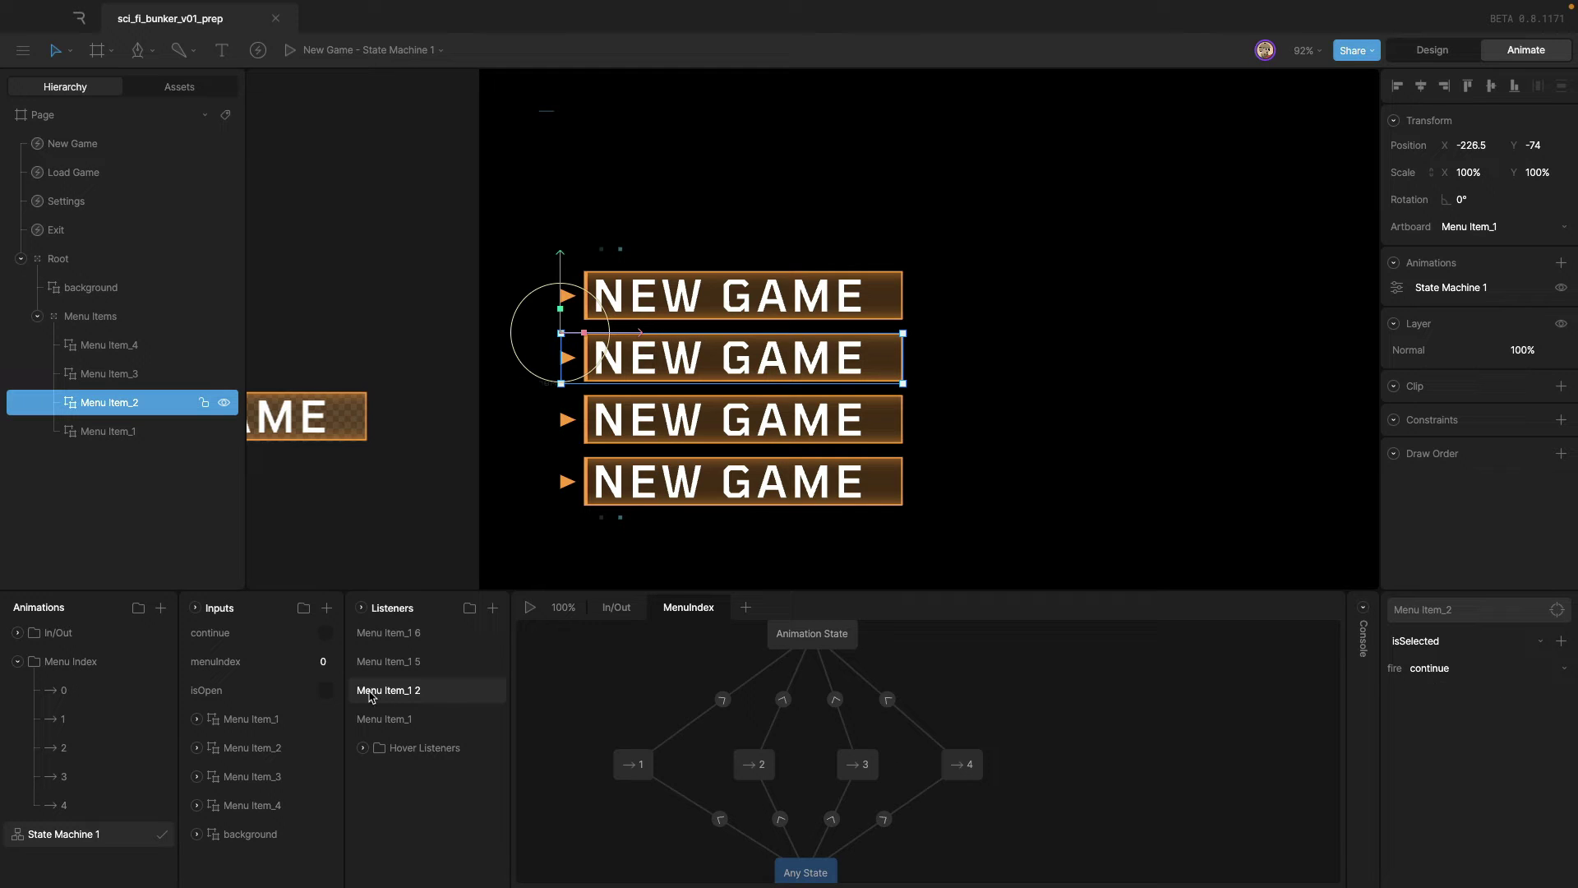
click(458, 663)
click(1556, 609)
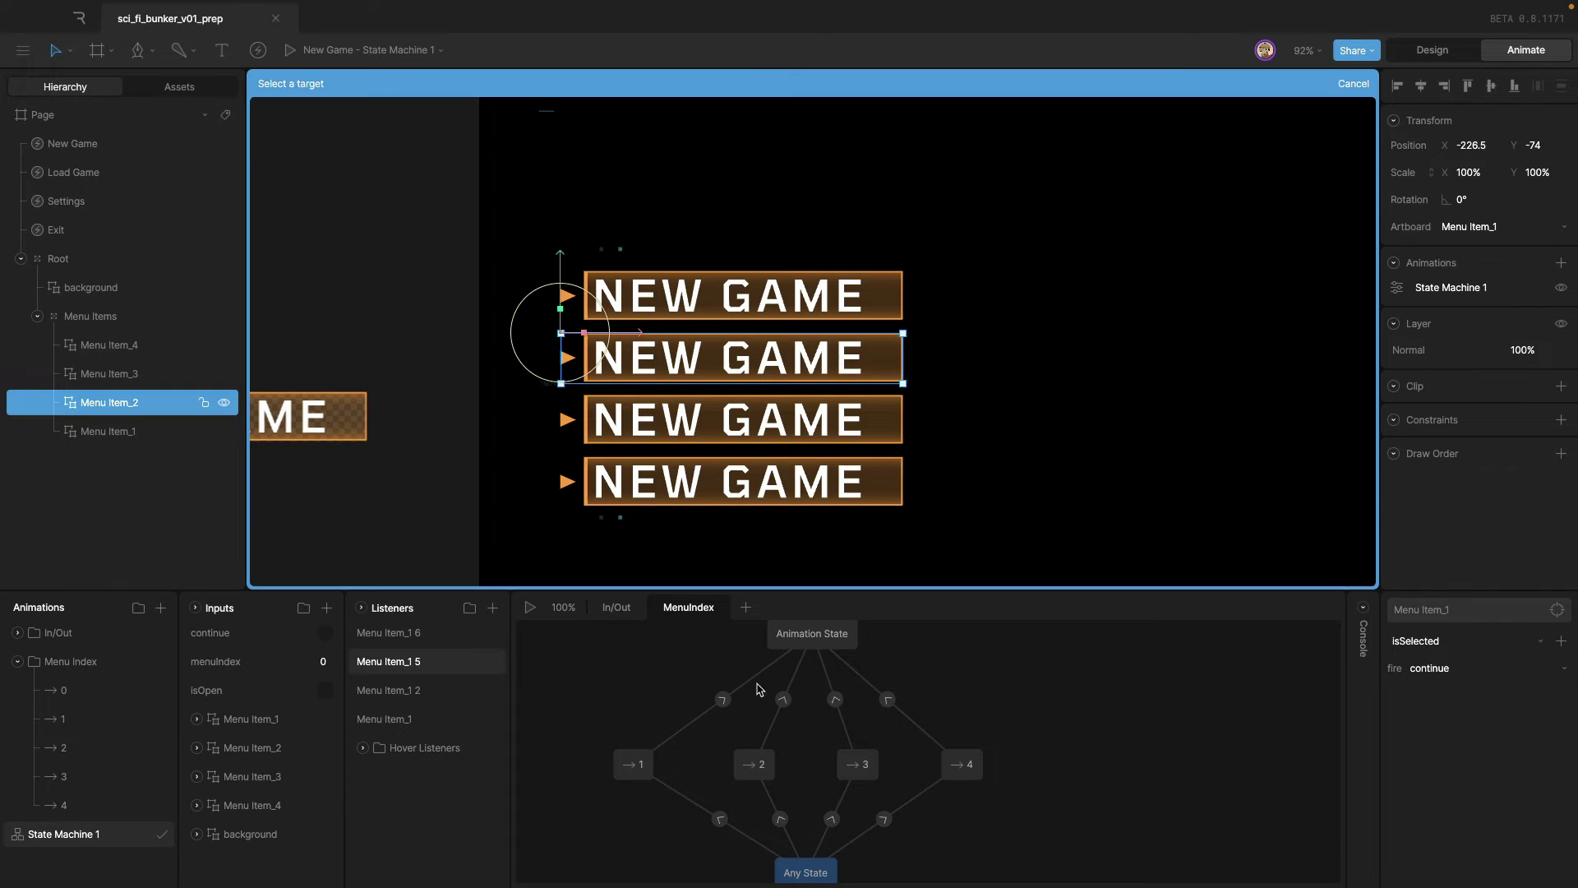
click(130, 375)
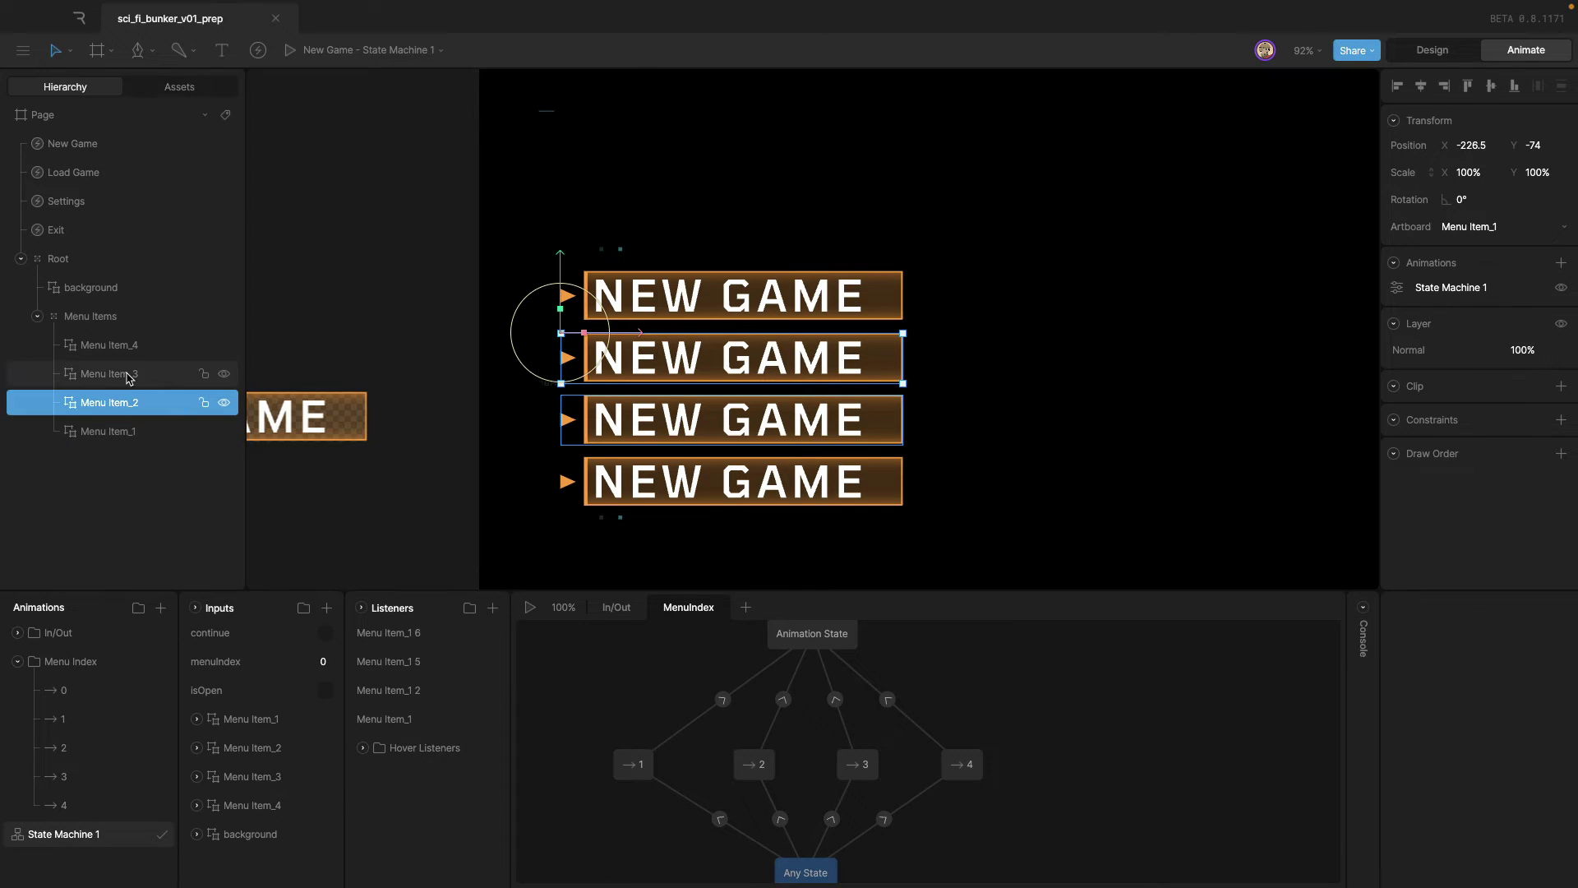
click(431, 632)
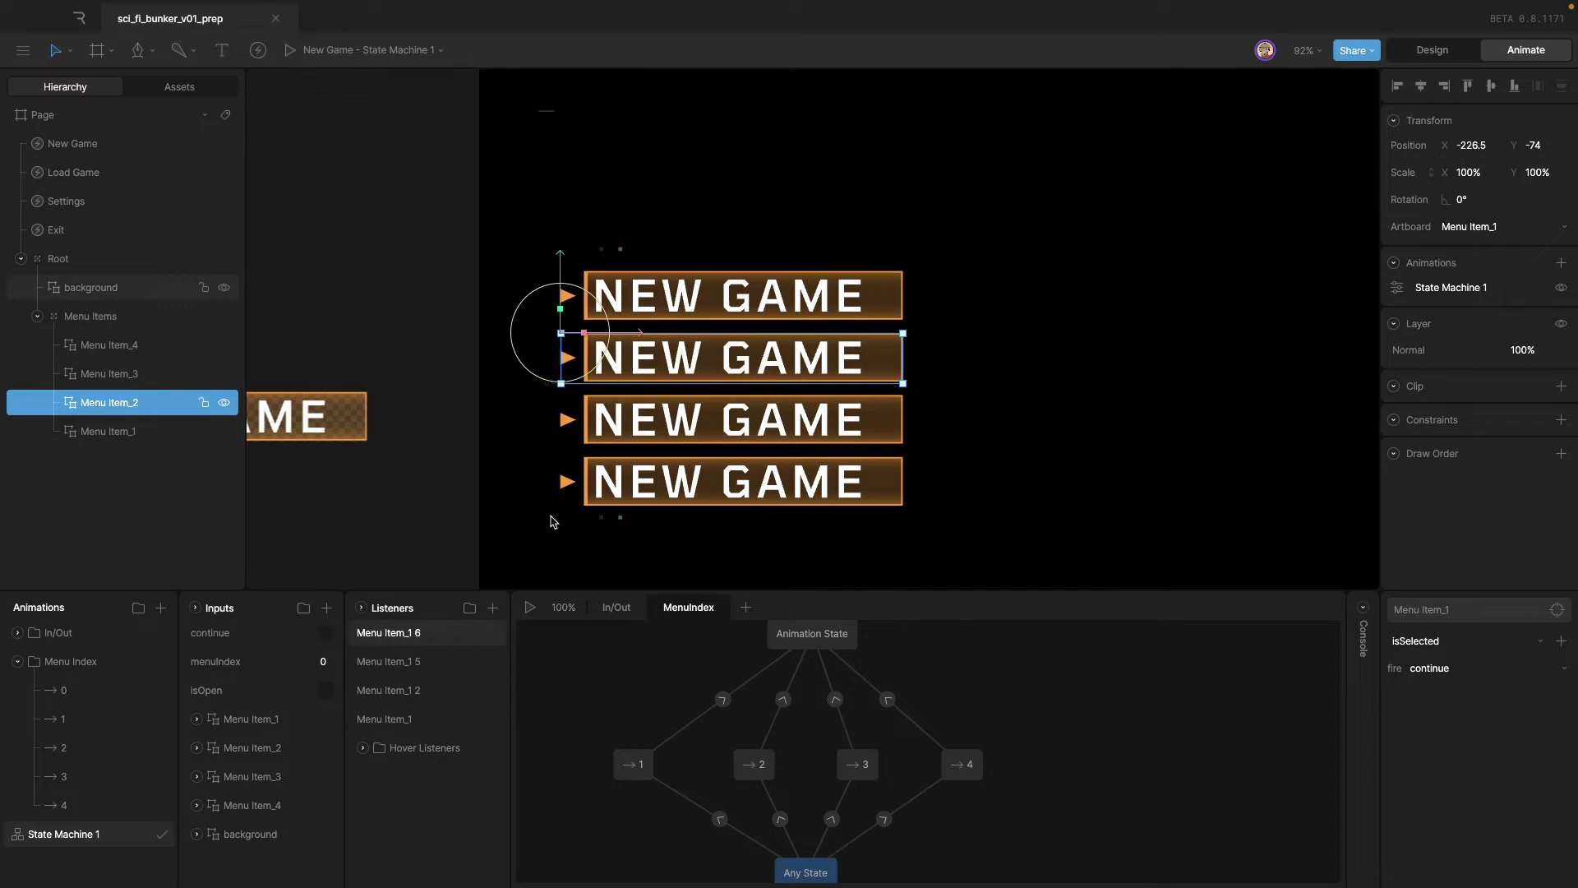
click(1556, 609)
click(164, 348)
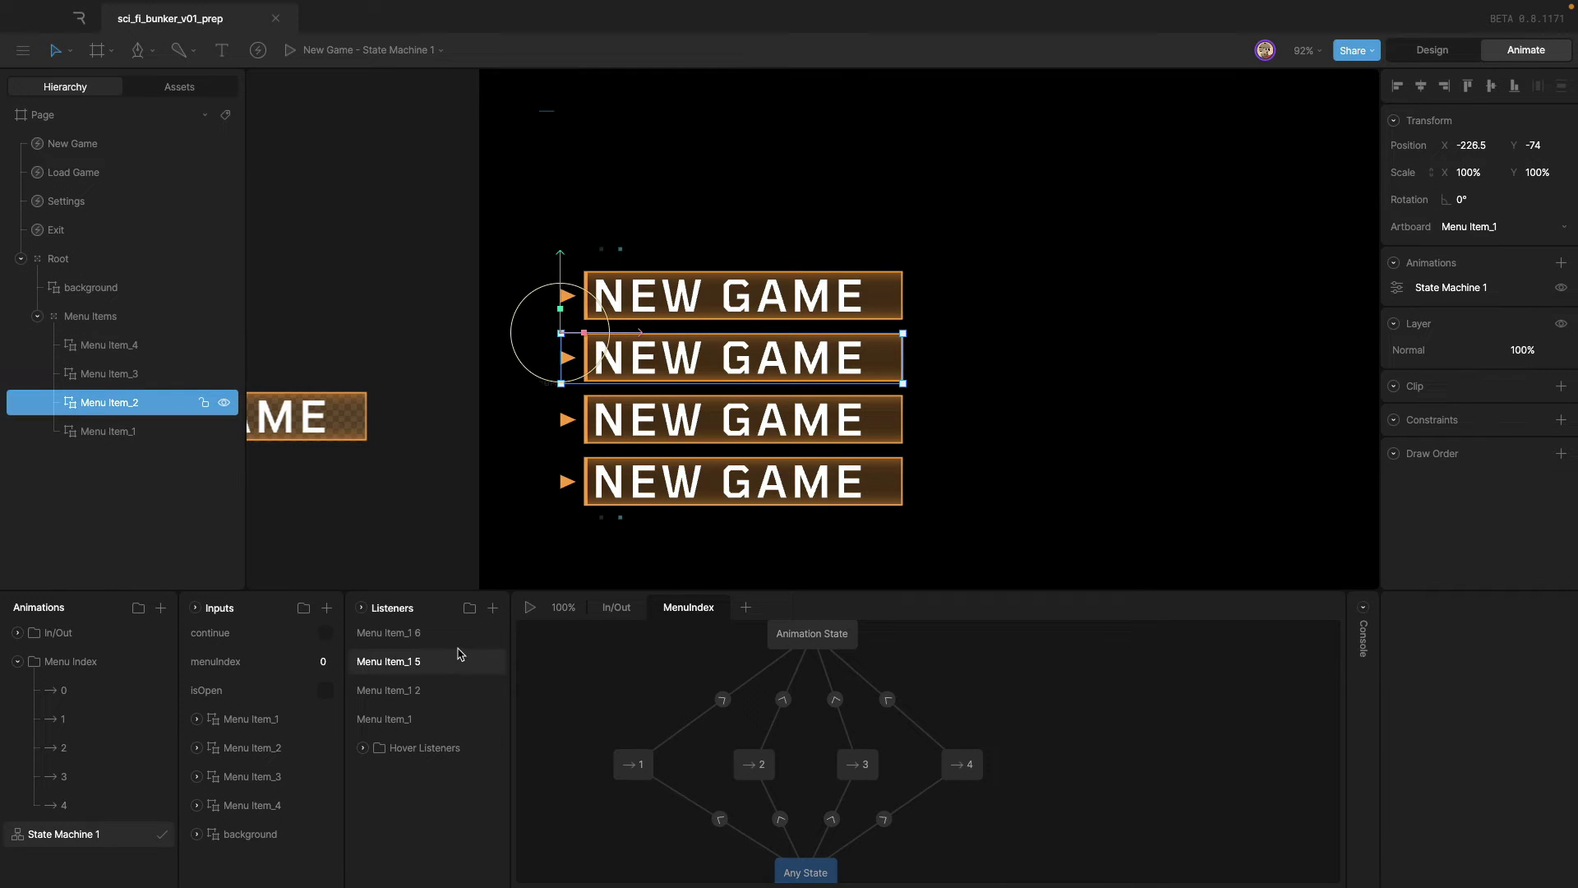
Review the listener copies and create a new listener folder.
click(431, 661)
click(429, 690)
click(469, 607)
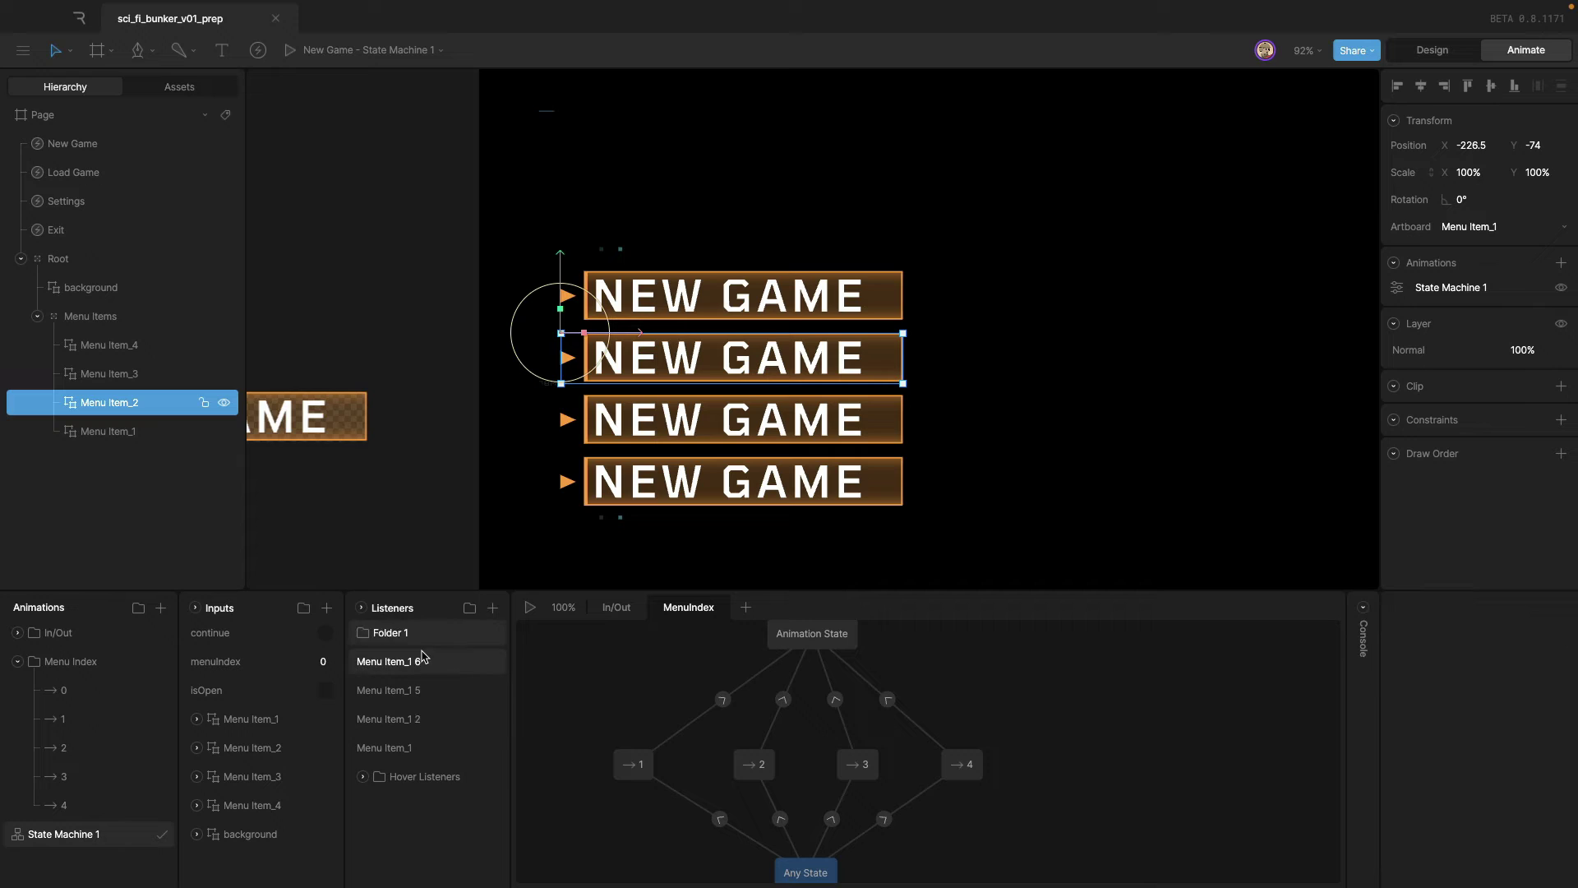
click(398, 747)
Move the four listeners into the new folder and name it 'continue Listers'.
shift+click(405, 670)
drag(404, 670, 403, 635)
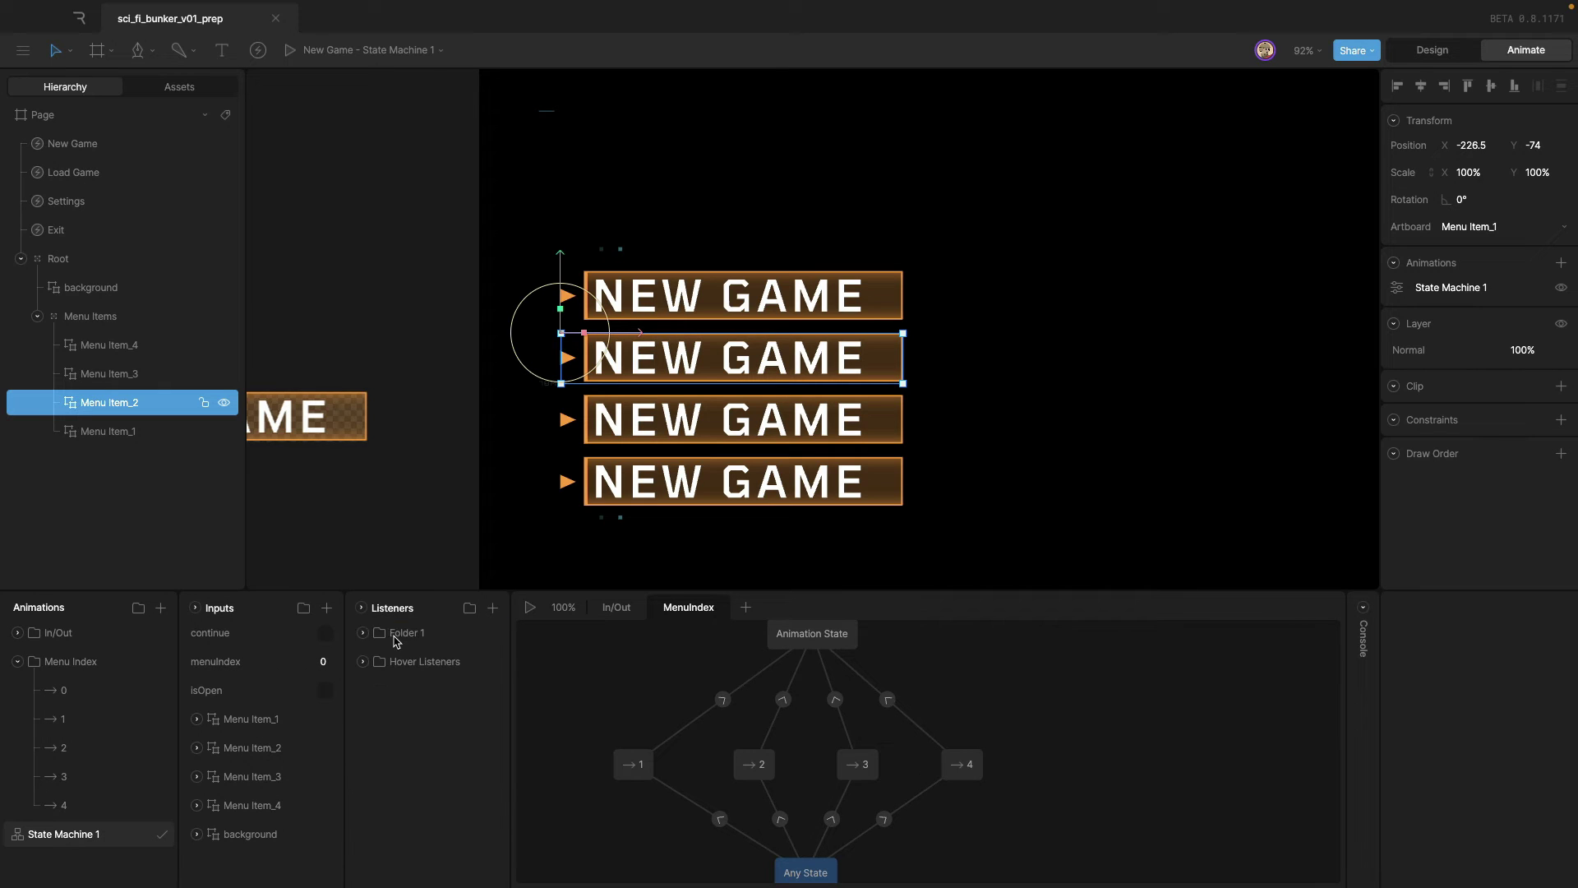
double_click(404, 631)
text(c)
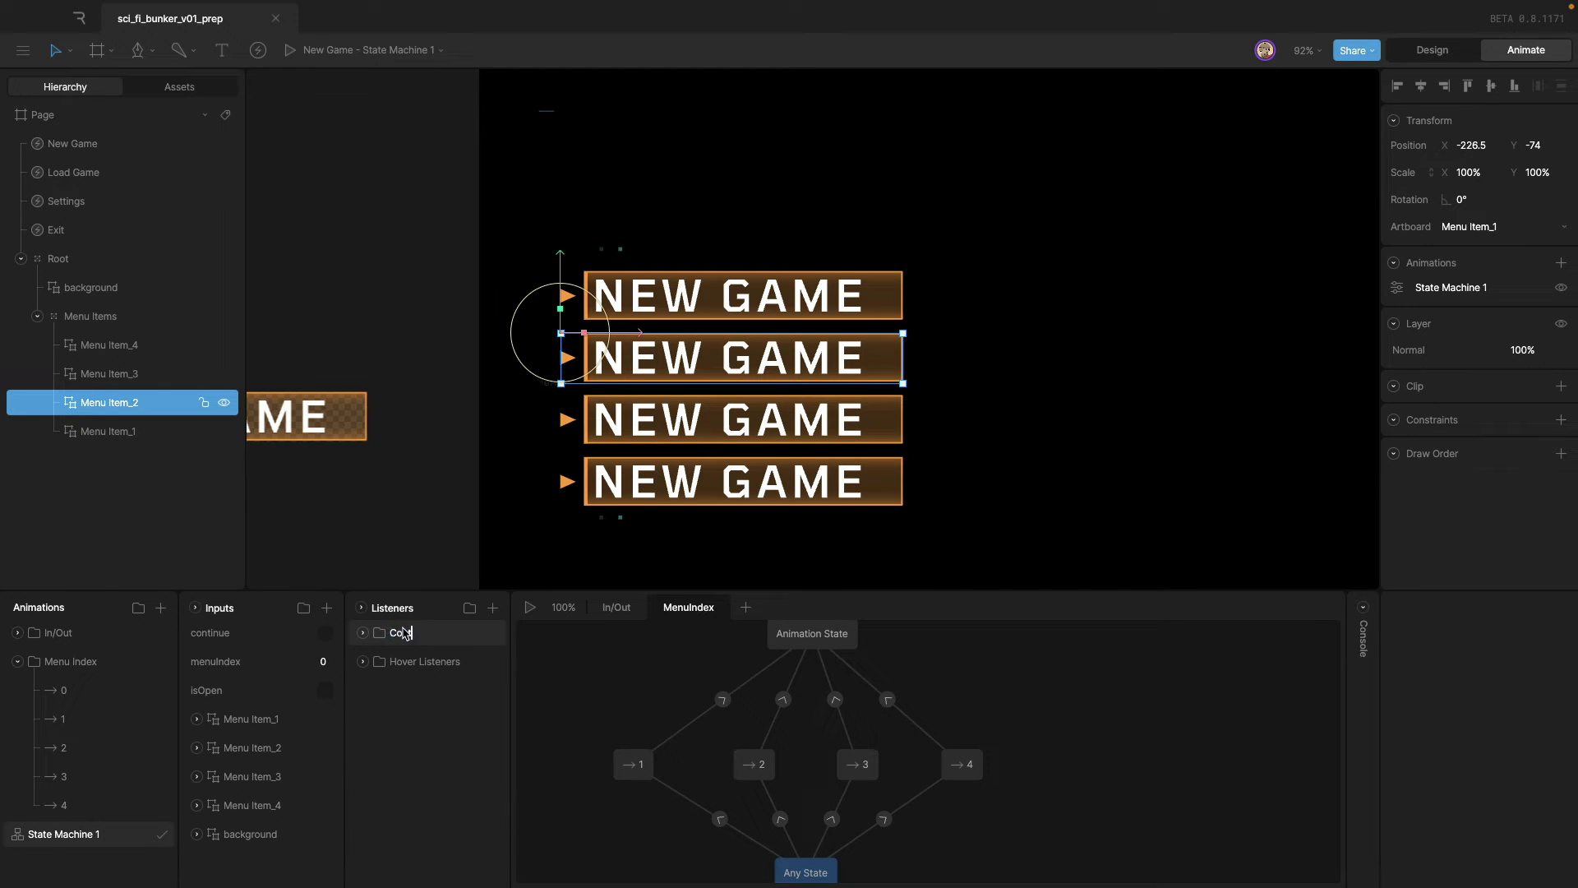
text(ontinue Listers)
key(Return)
Preview the state machine with isOpen on to test the menu, then stop.
click(530, 606)
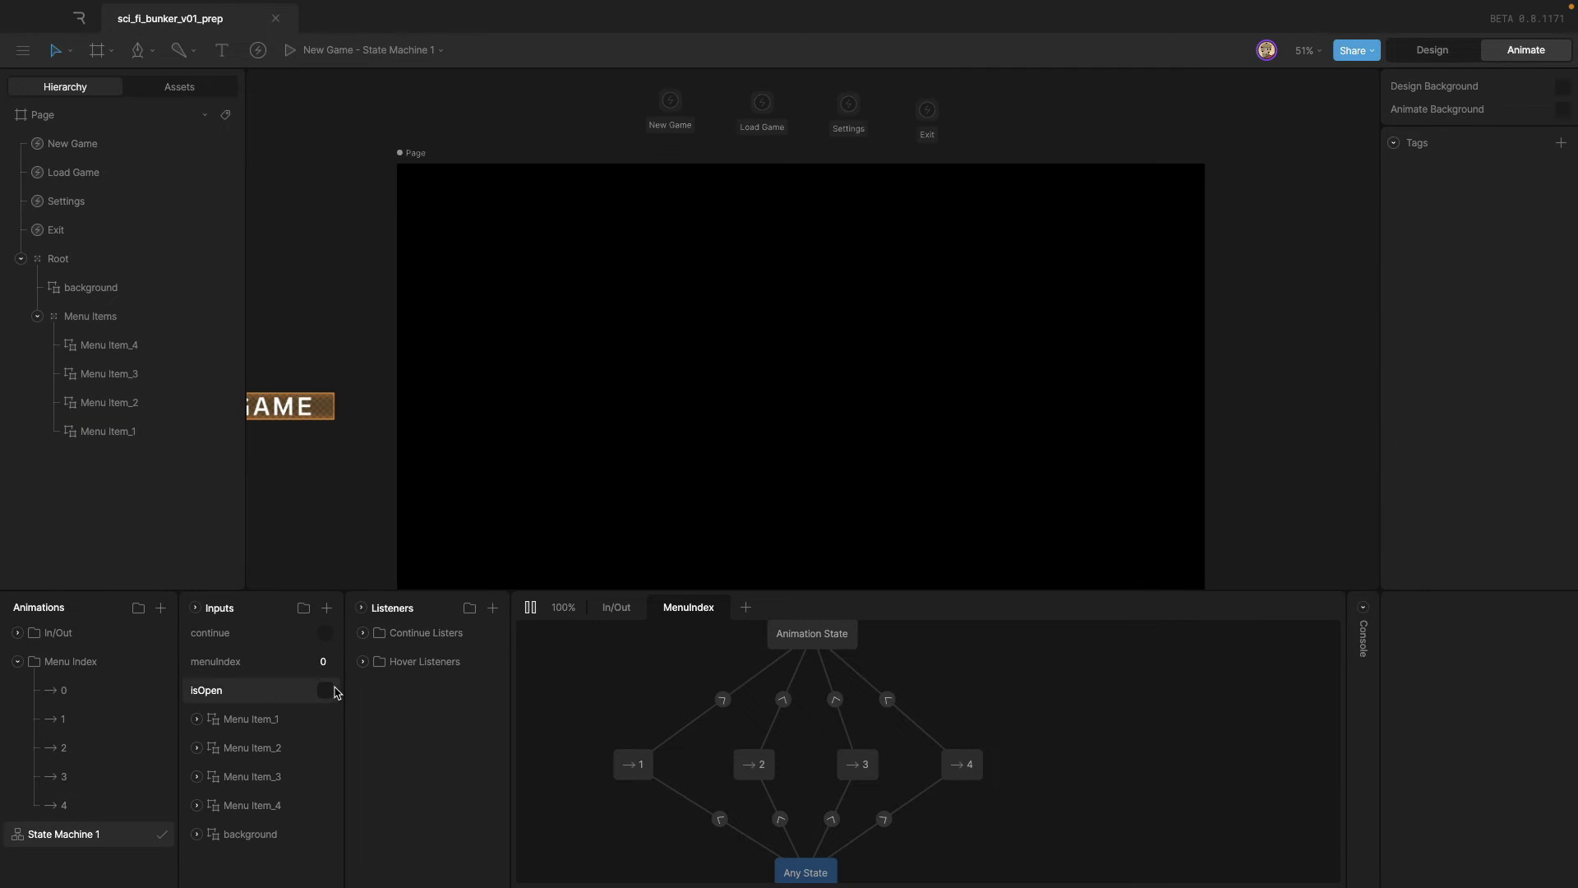
click(330, 689)
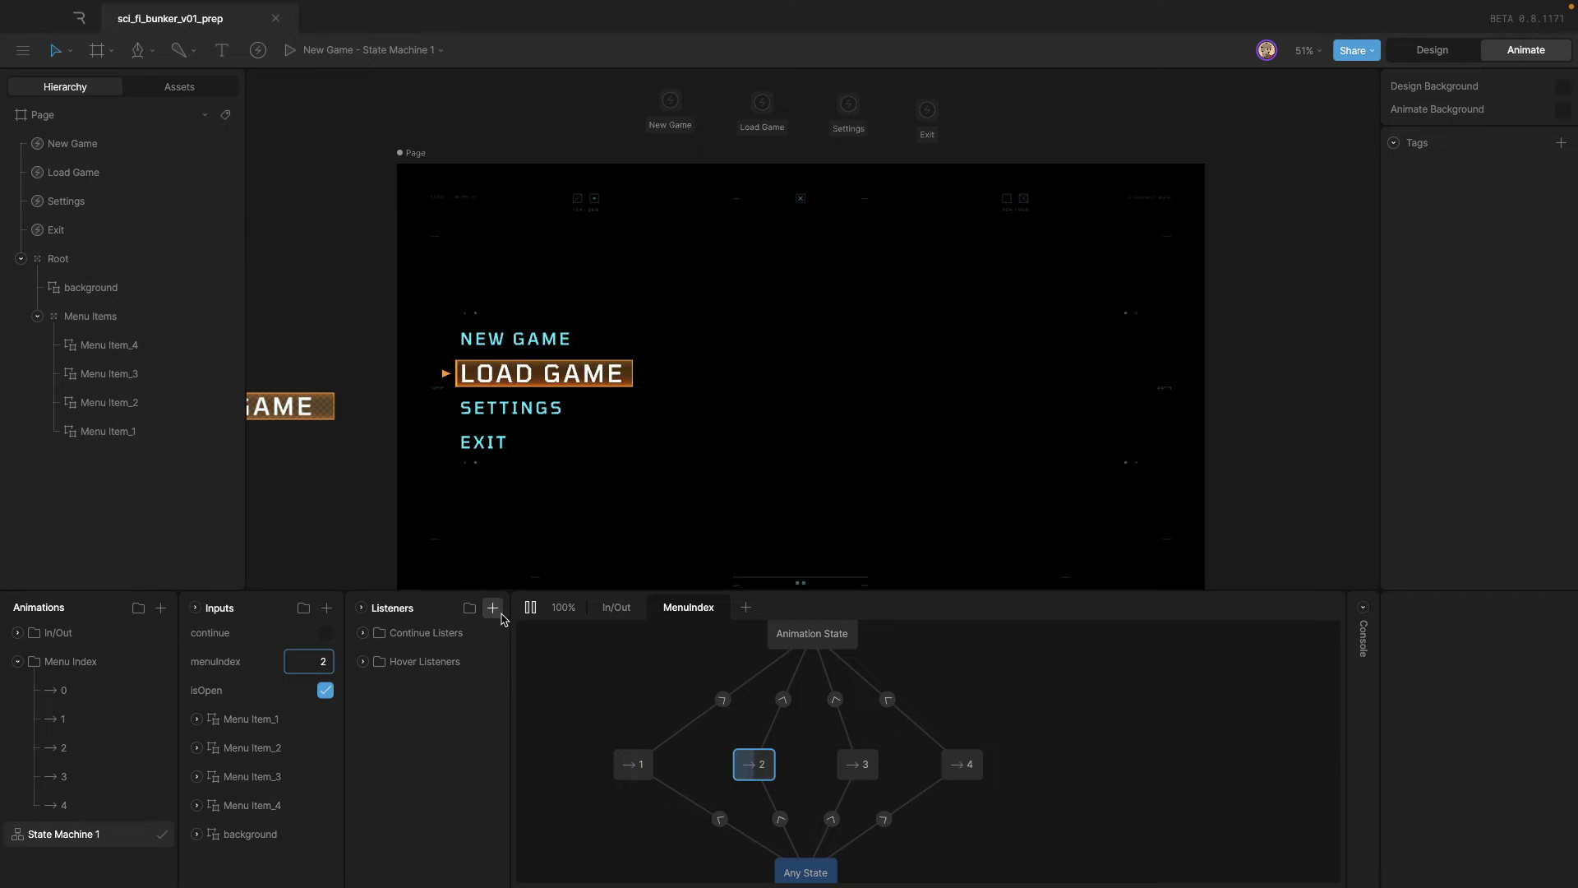
key(space)
Zoom out on the canvas and select the whole Page artboard.
scroll(381, 469, down, 5)
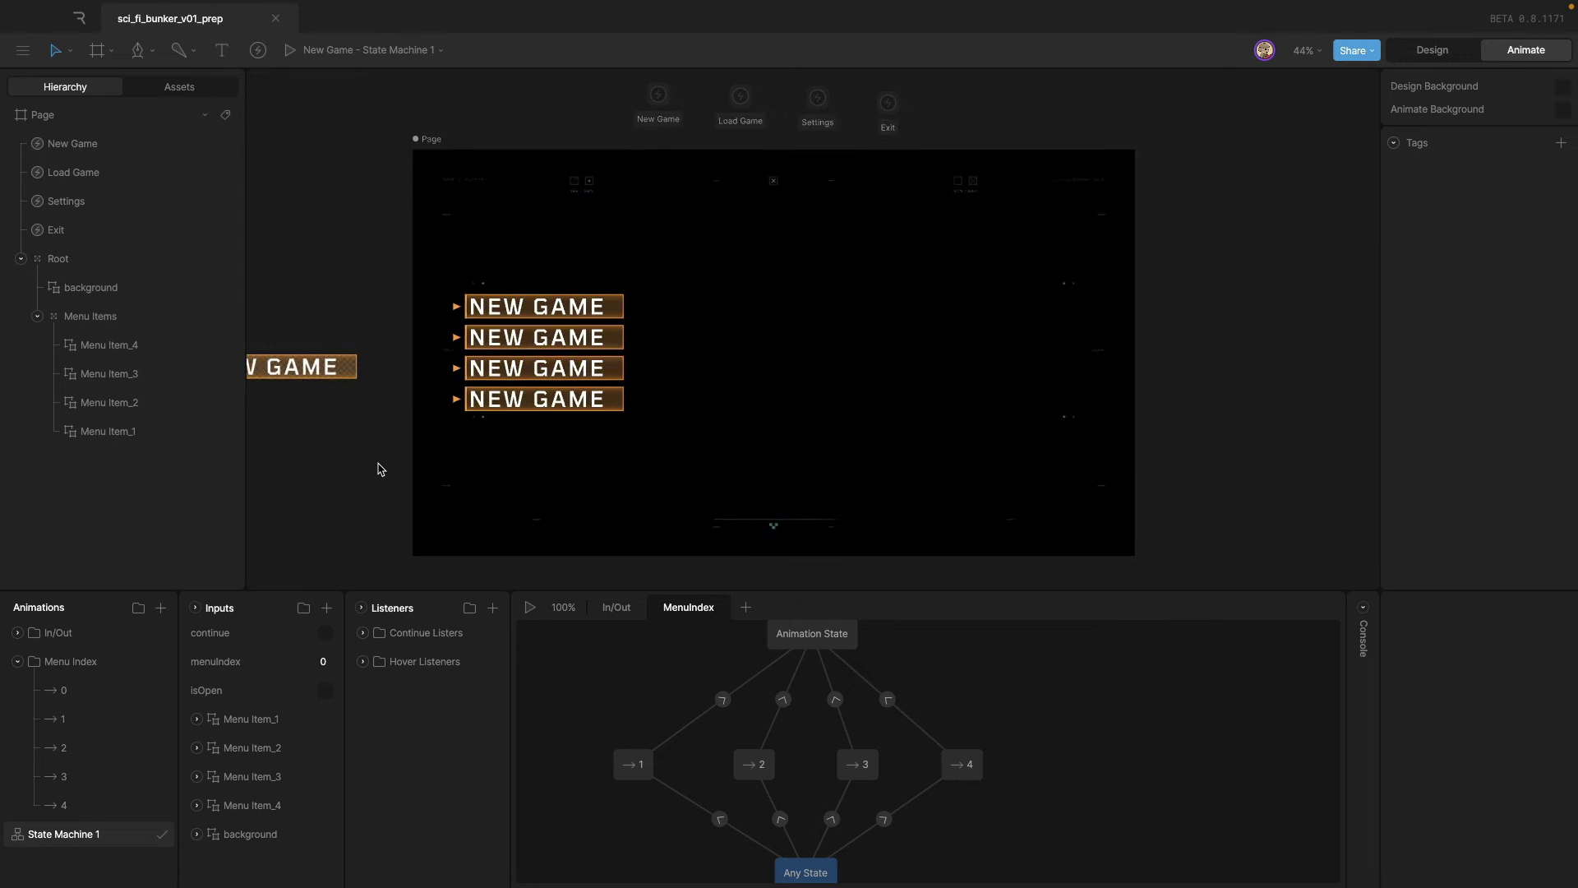
scroll(485, 460, left, 3)
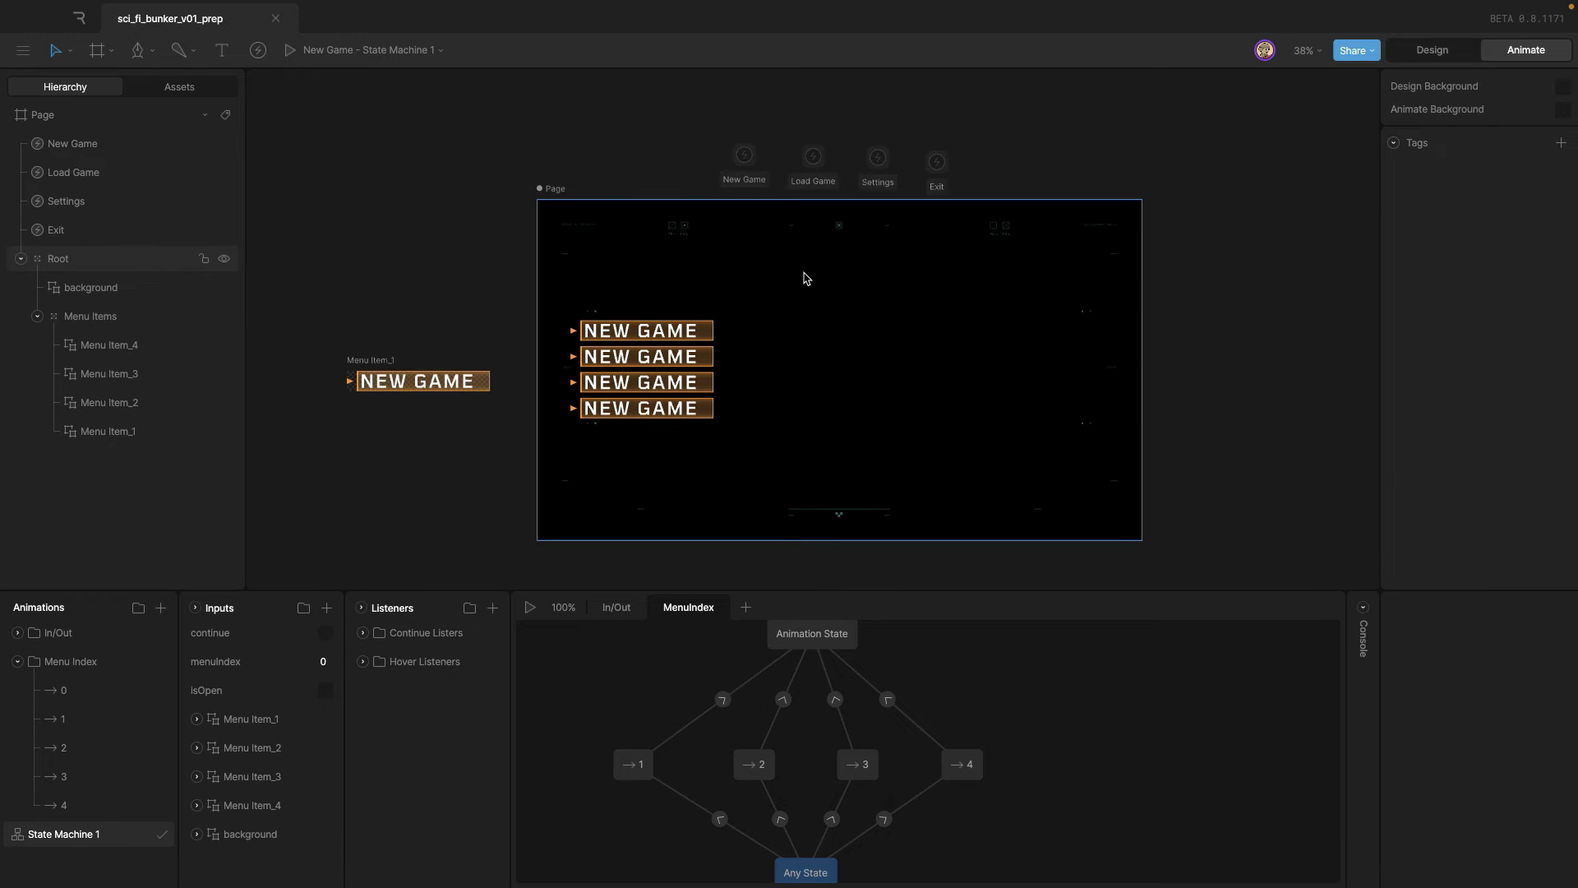
click(588, 290)
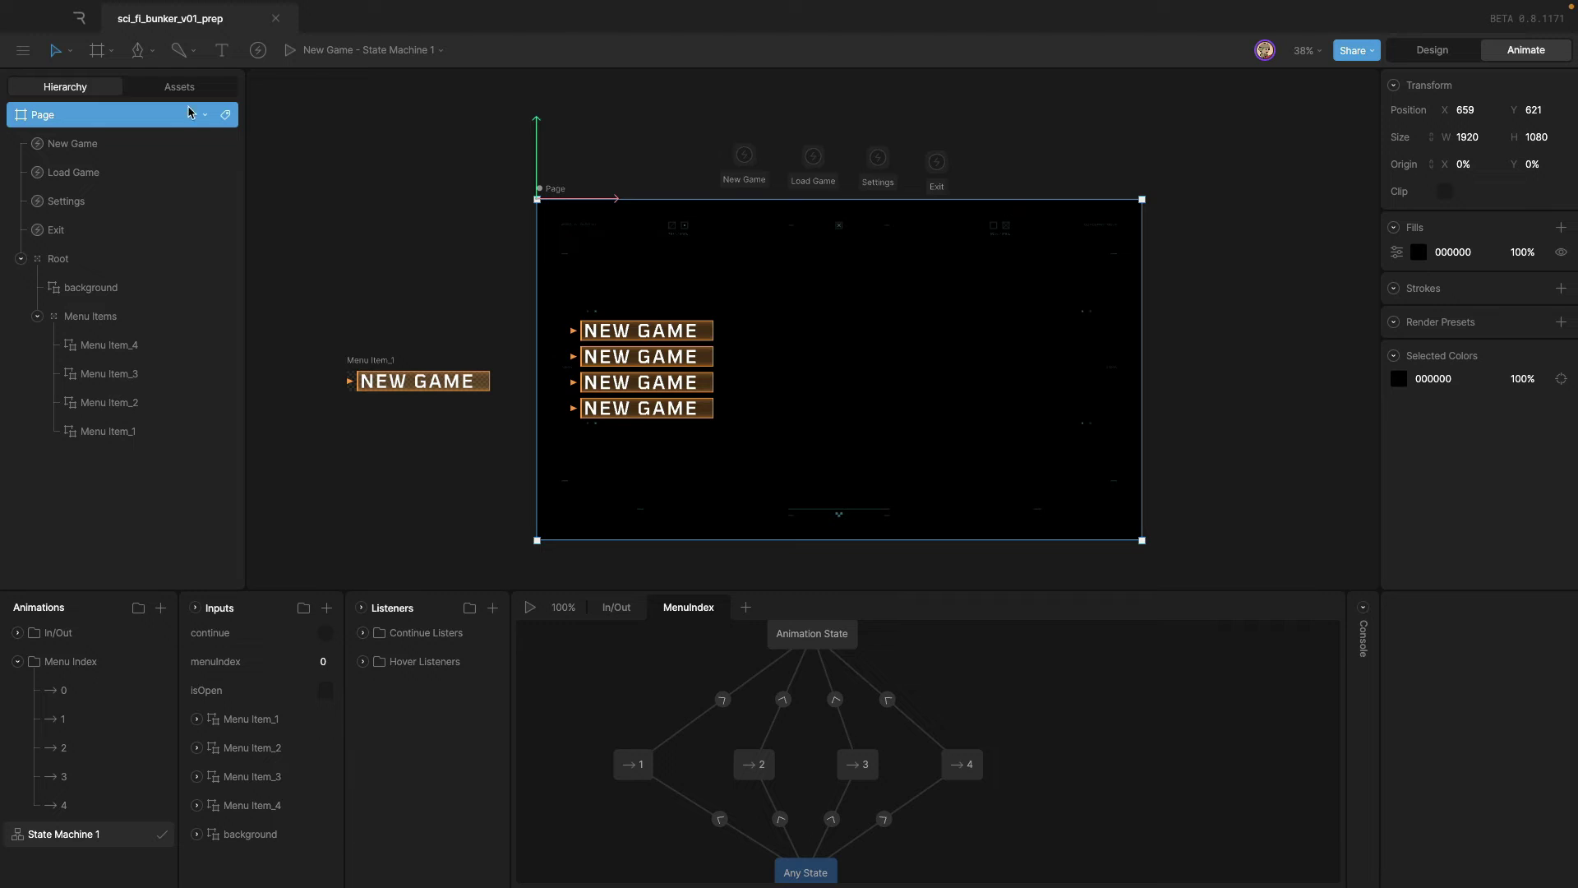
Add a Page listener that sets isOpen to false on the New Game event.
click(492, 608)
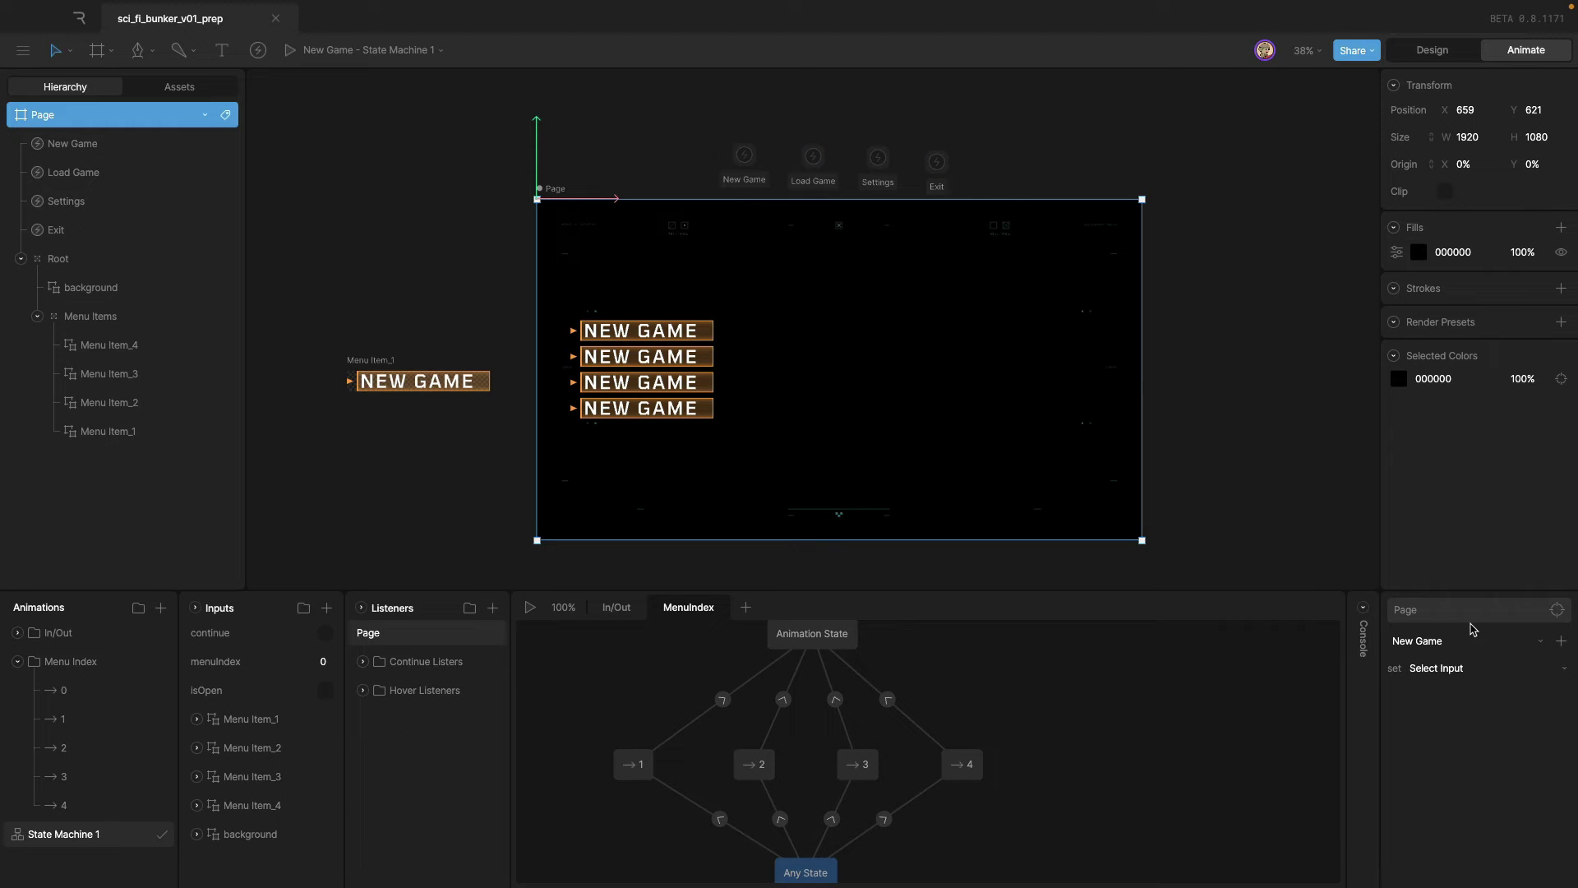
click(1447, 640)
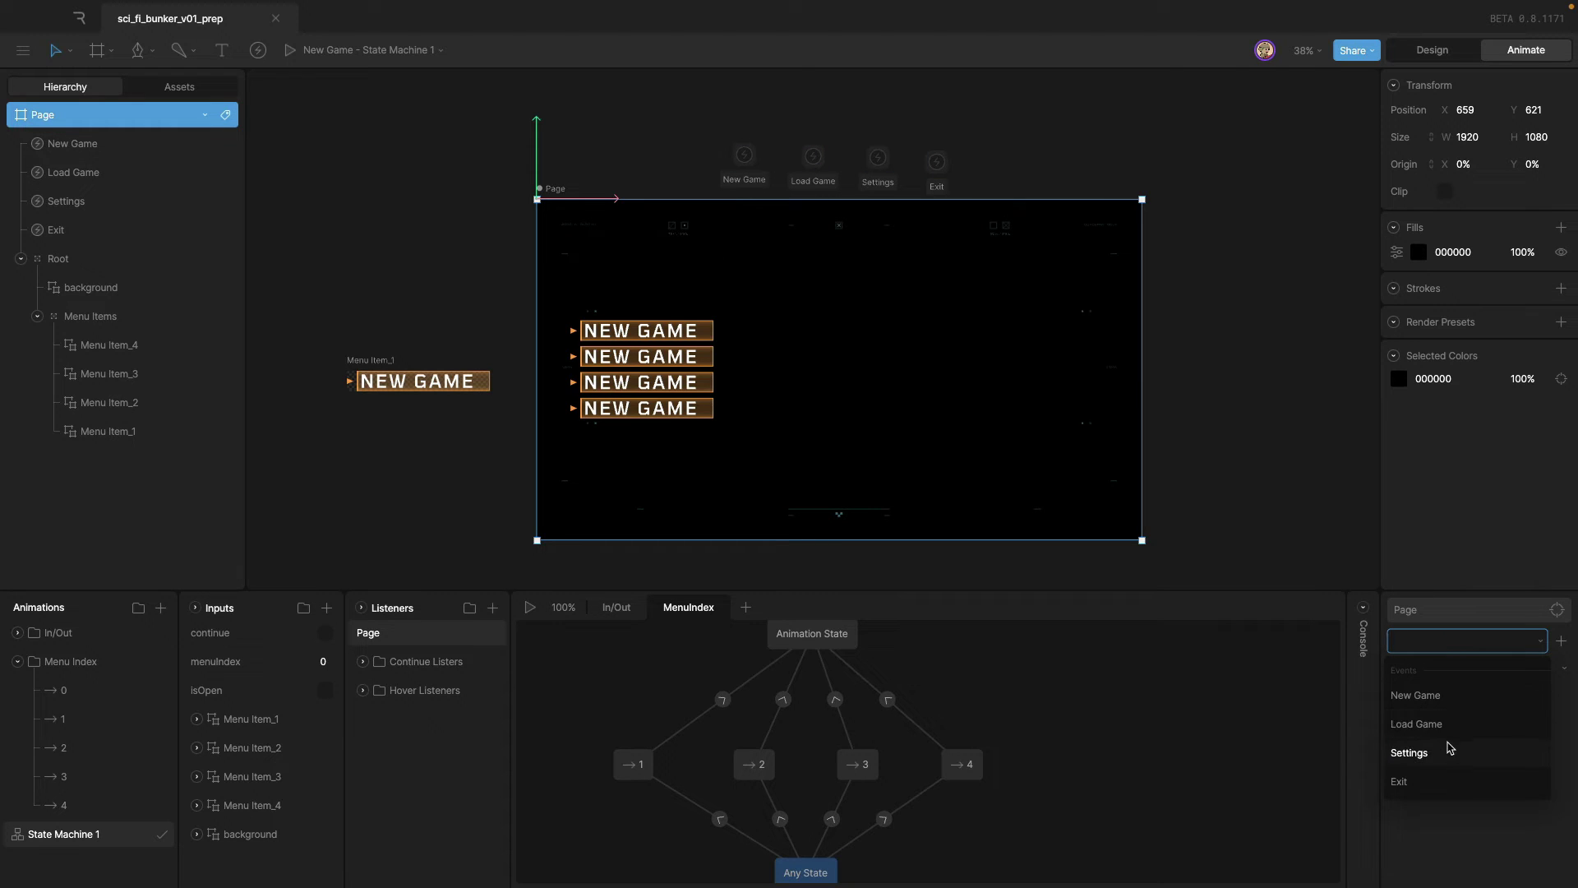
click(1445, 697)
click(1434, 670)
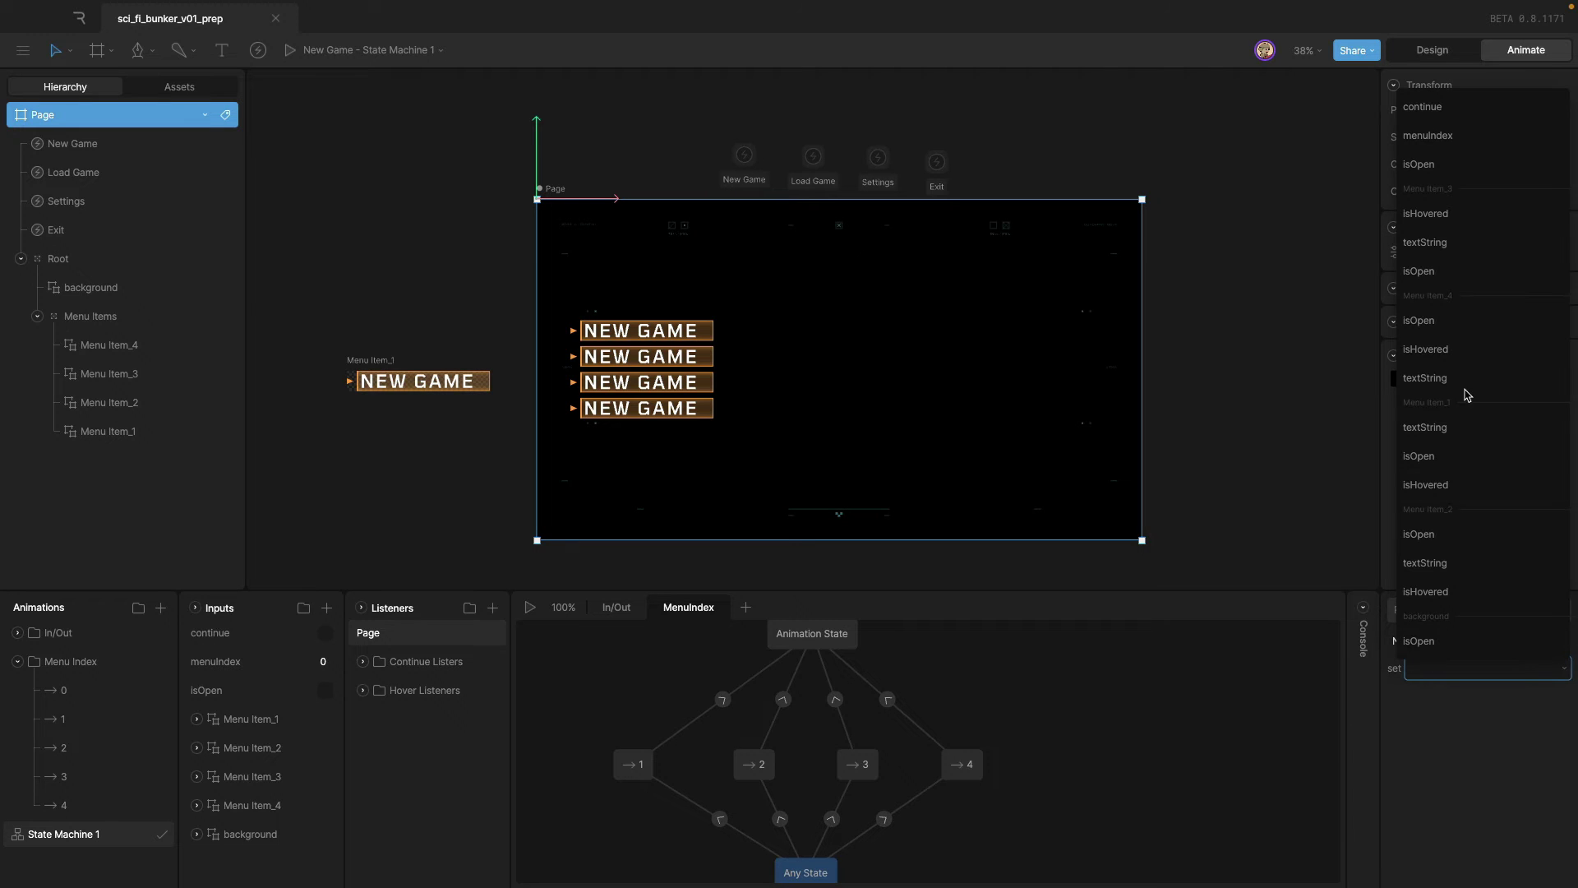
click(1450, 172)
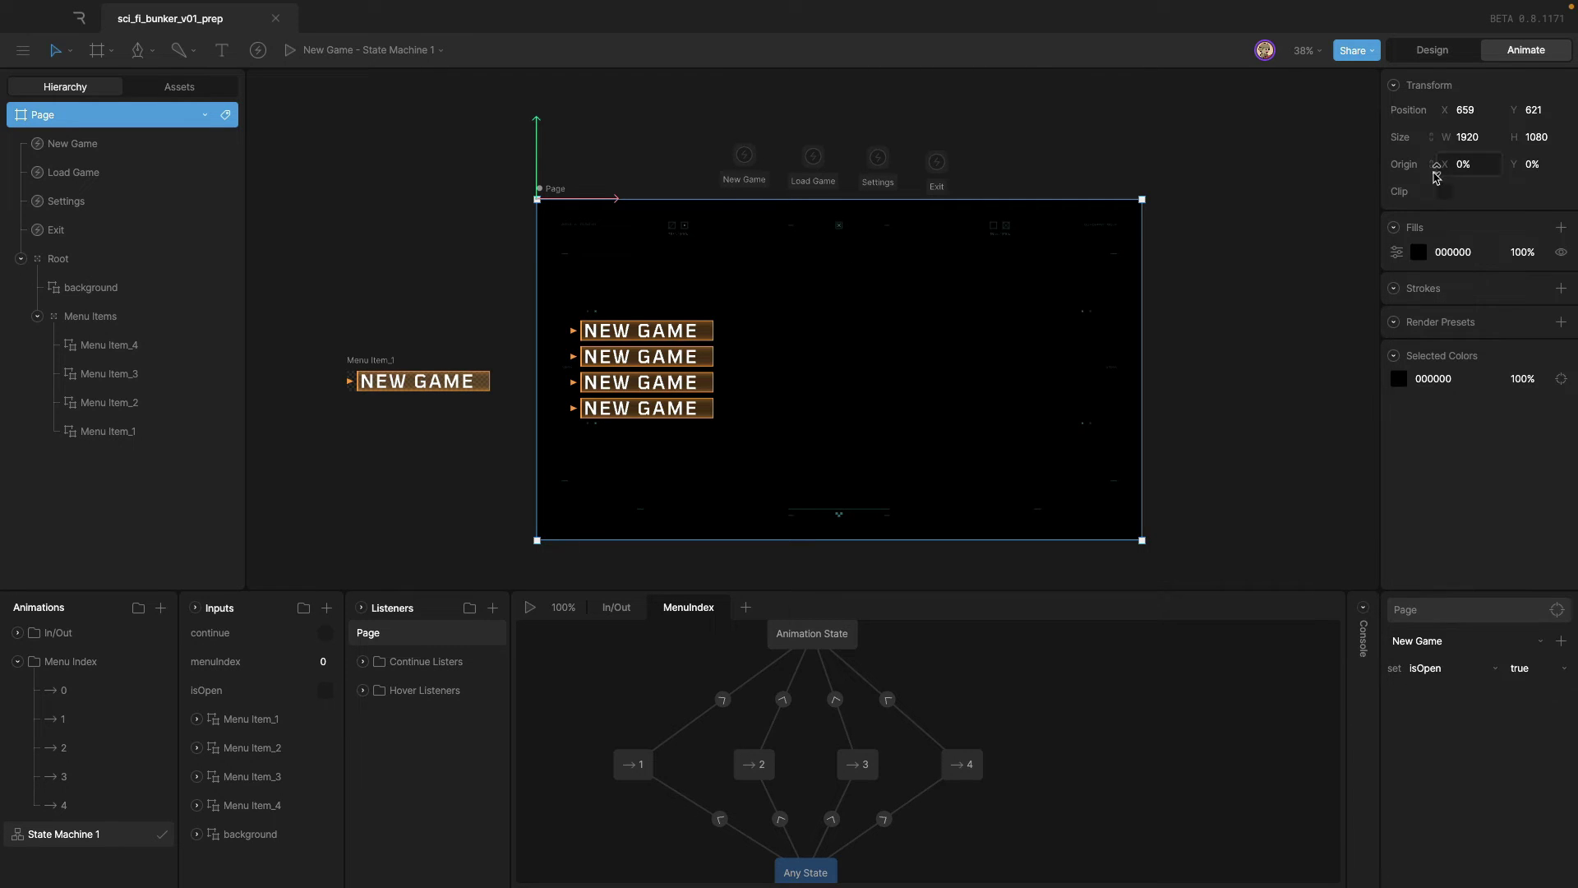
click(1530, 675)
click(1527, 695)
Preview the menu, choose NEW GAME to confirm it closes, then stop.
click(532, 610)
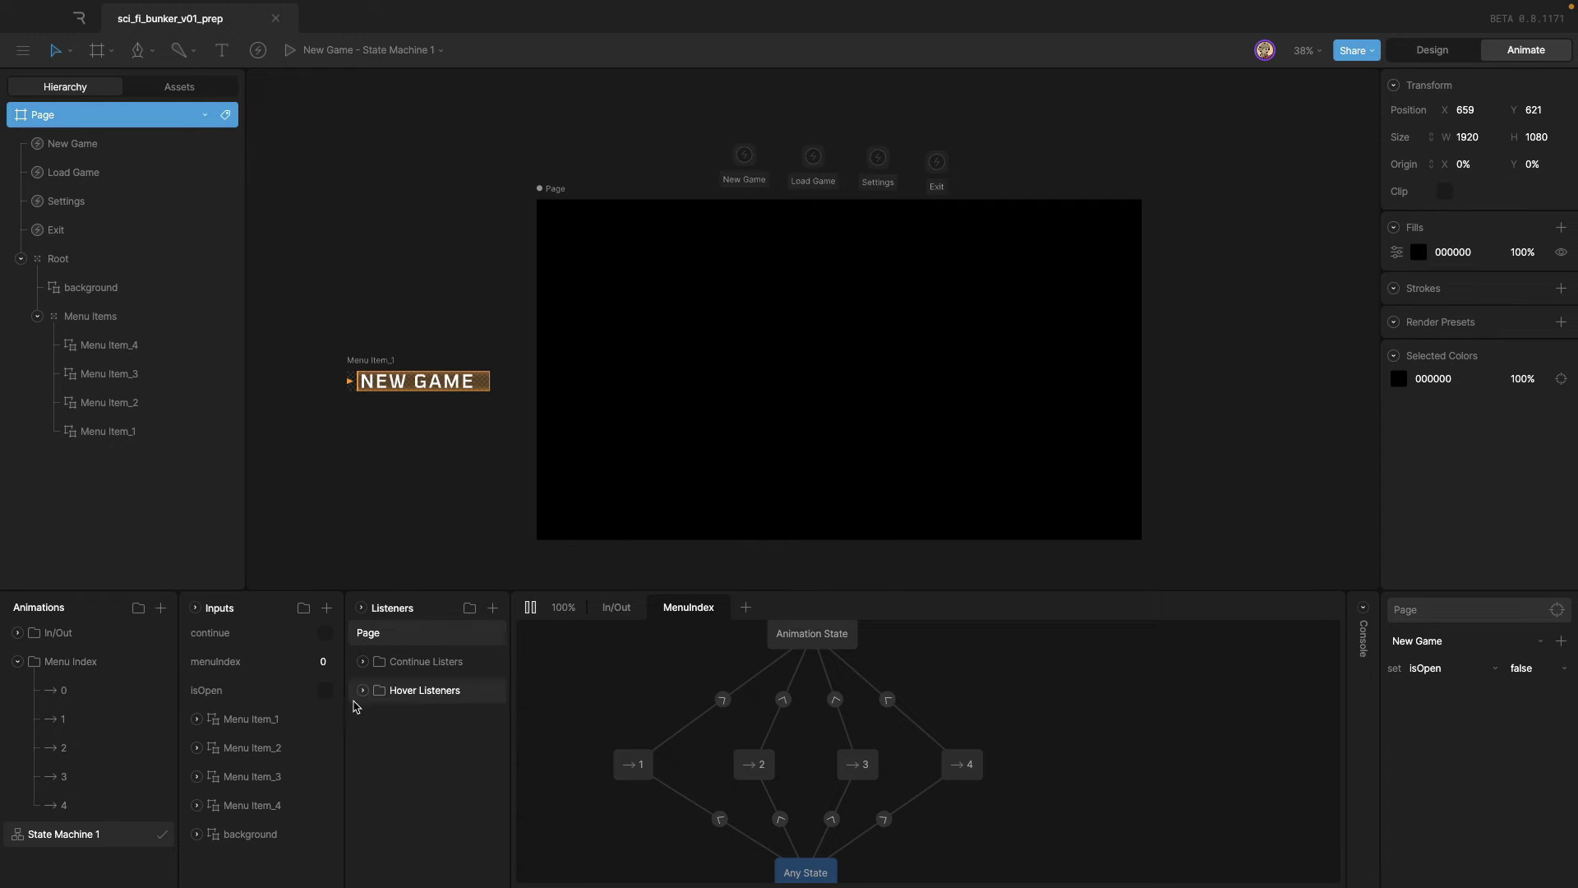
click(325, 689)
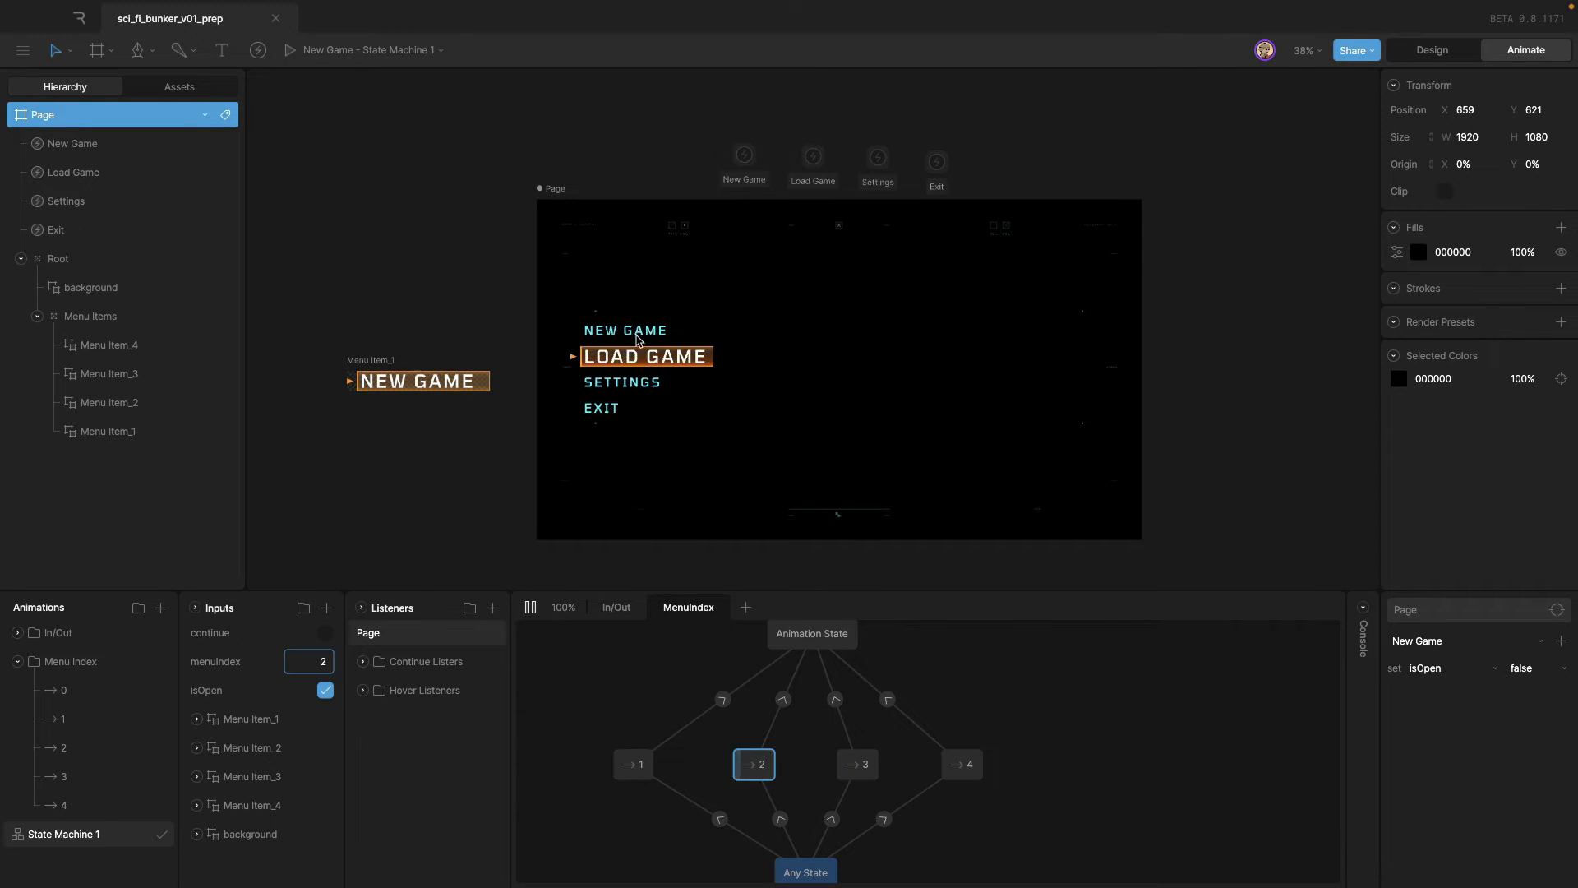
click(651, 337)
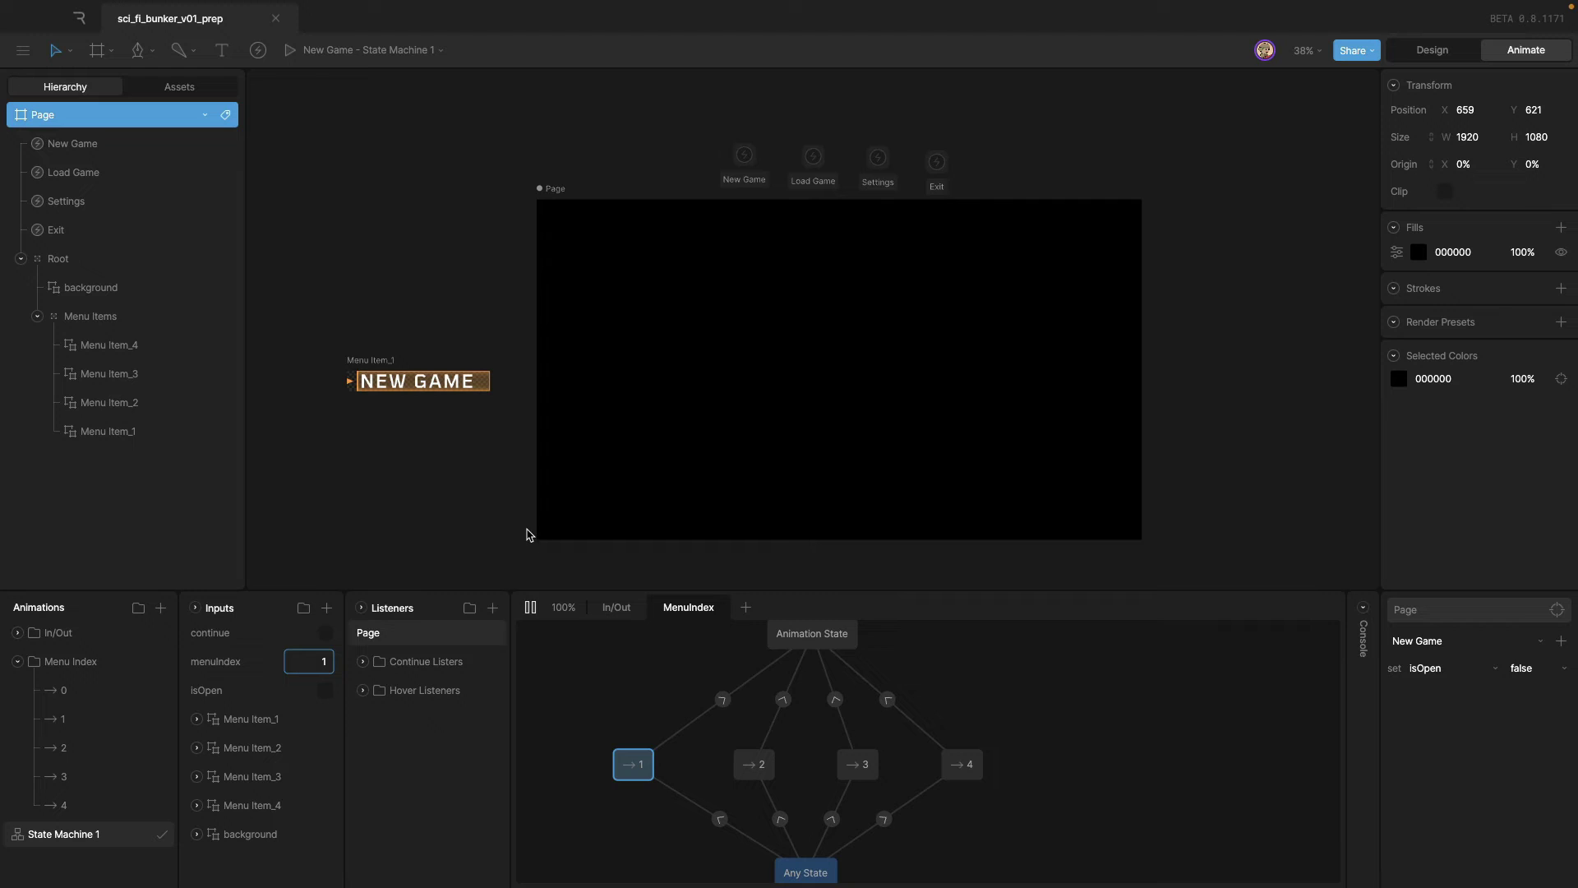
click(531, 607)
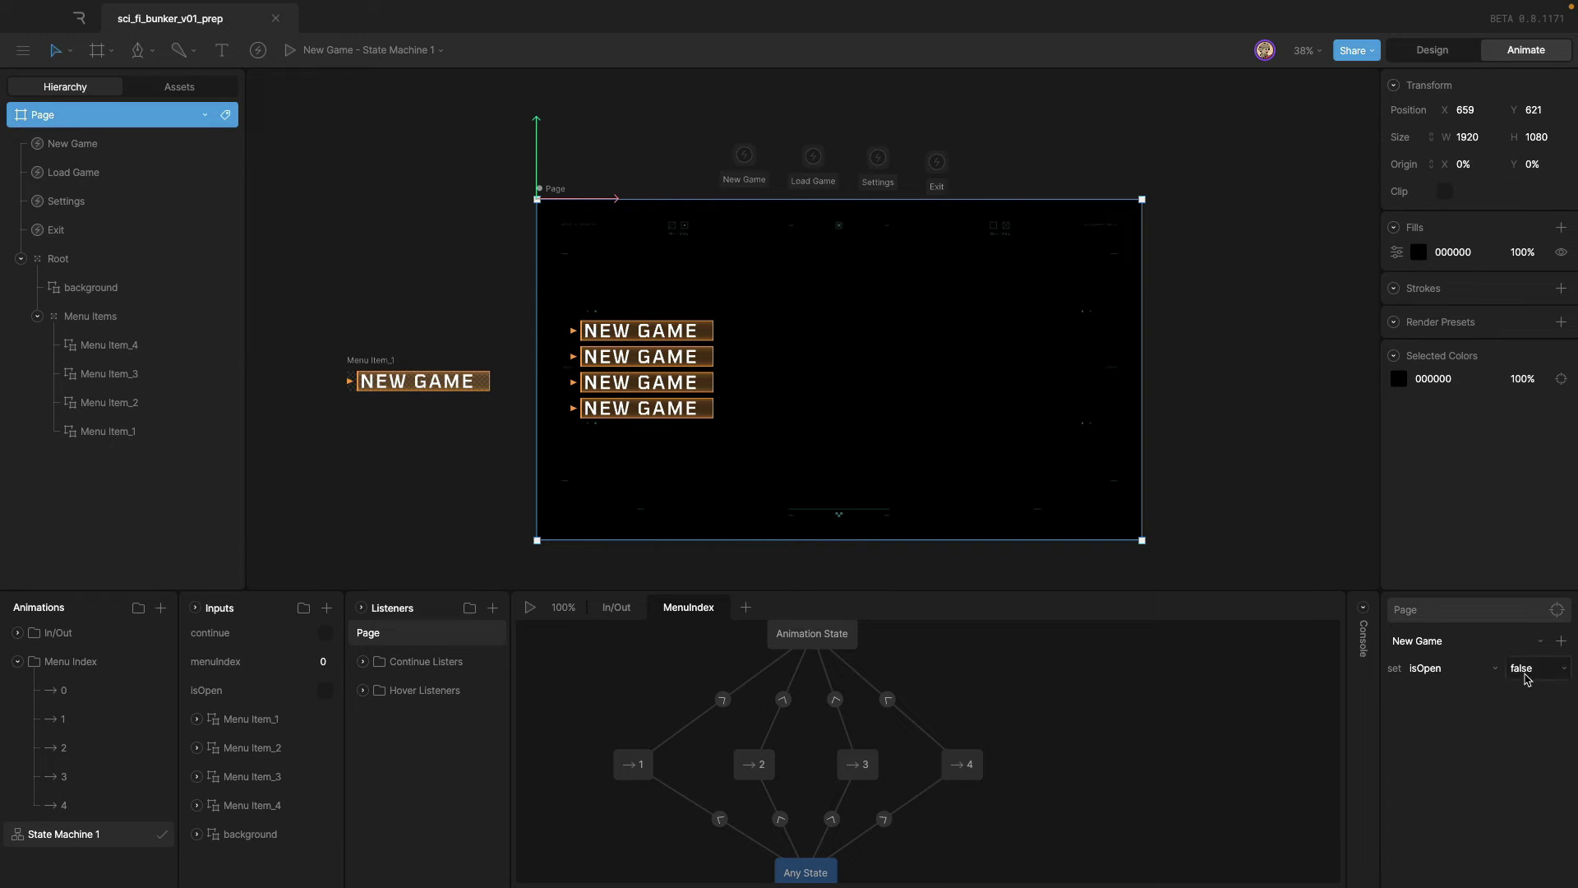
Add an input change to the New Game listener setting menuIndex to 0.
click(1561, 641)
click(1513, 688)
click(1469, 697)
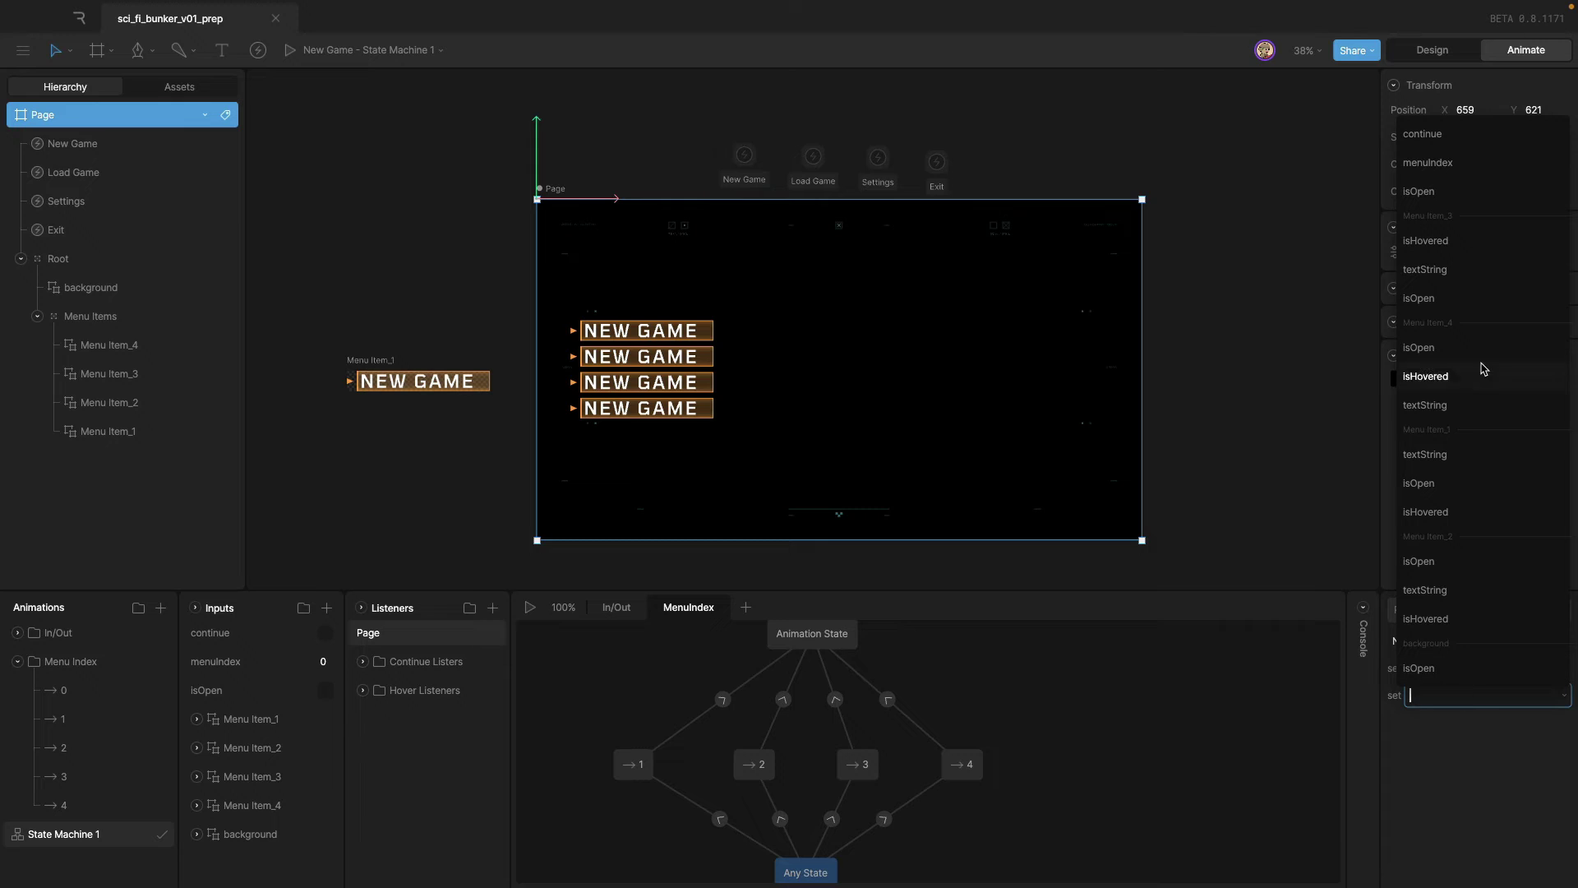
click(1444, 163)
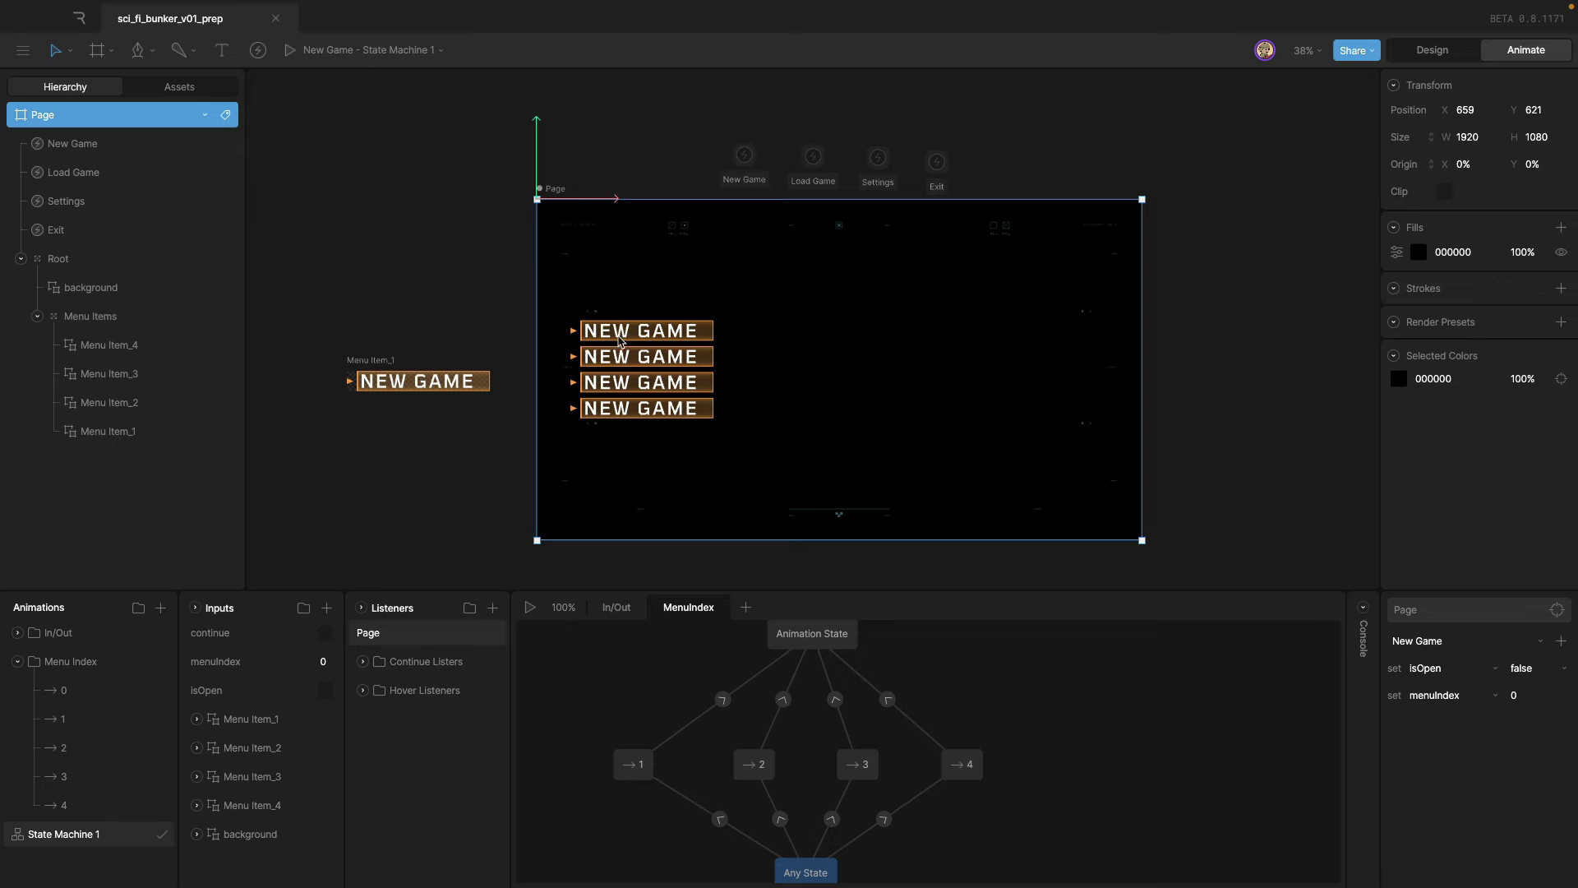
Preview with isOpen, press NEW GAME to close the menu, then reopen it.
click(531, 607)
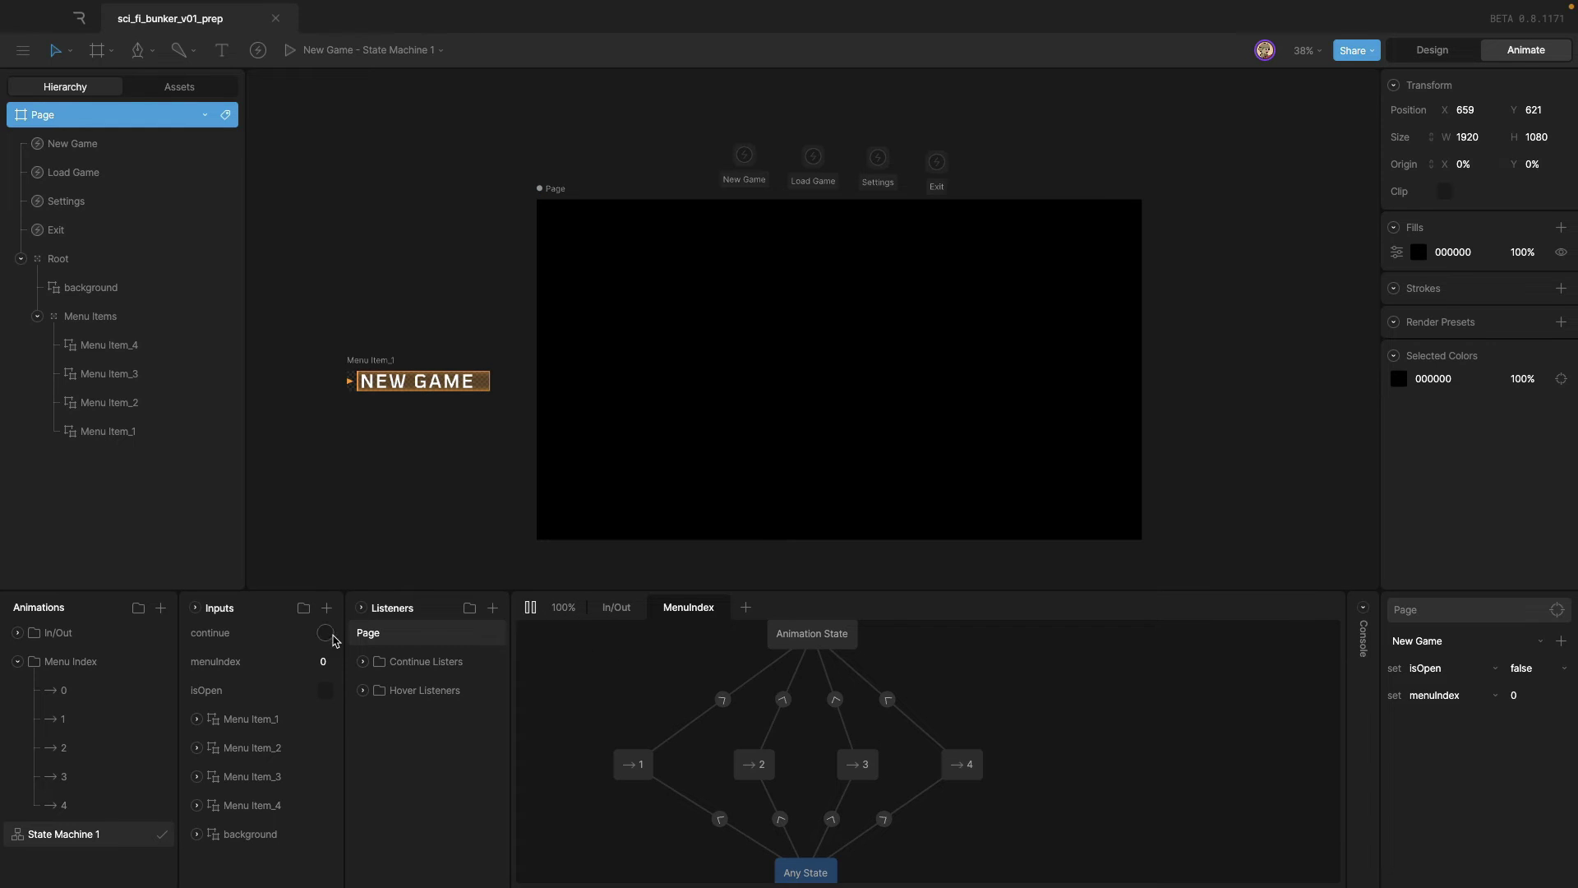
click(324, 689)
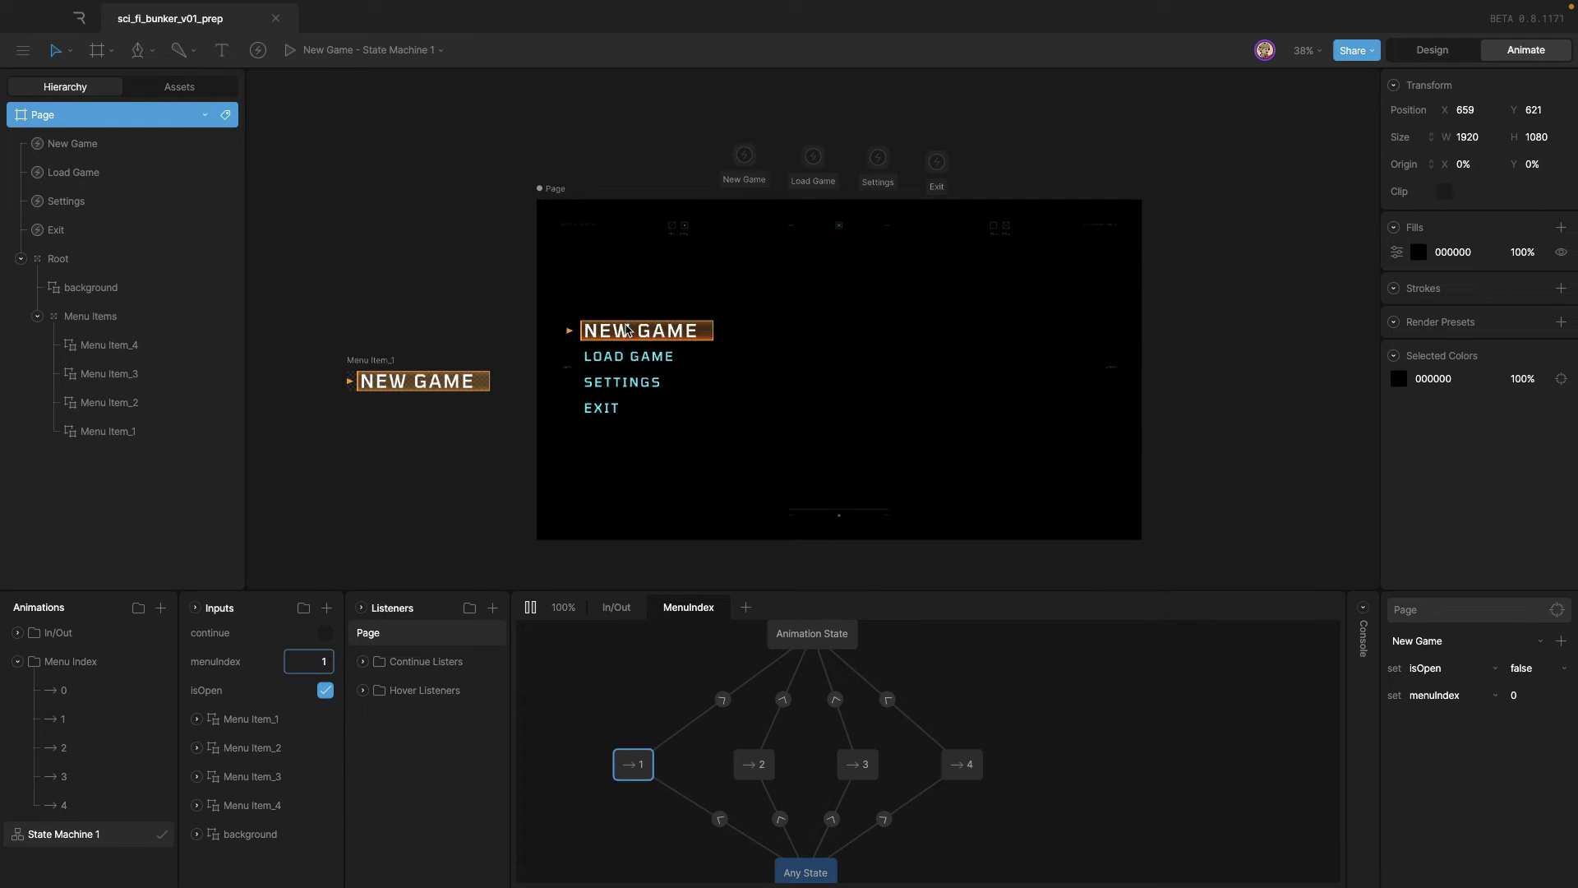
click(625, 333)
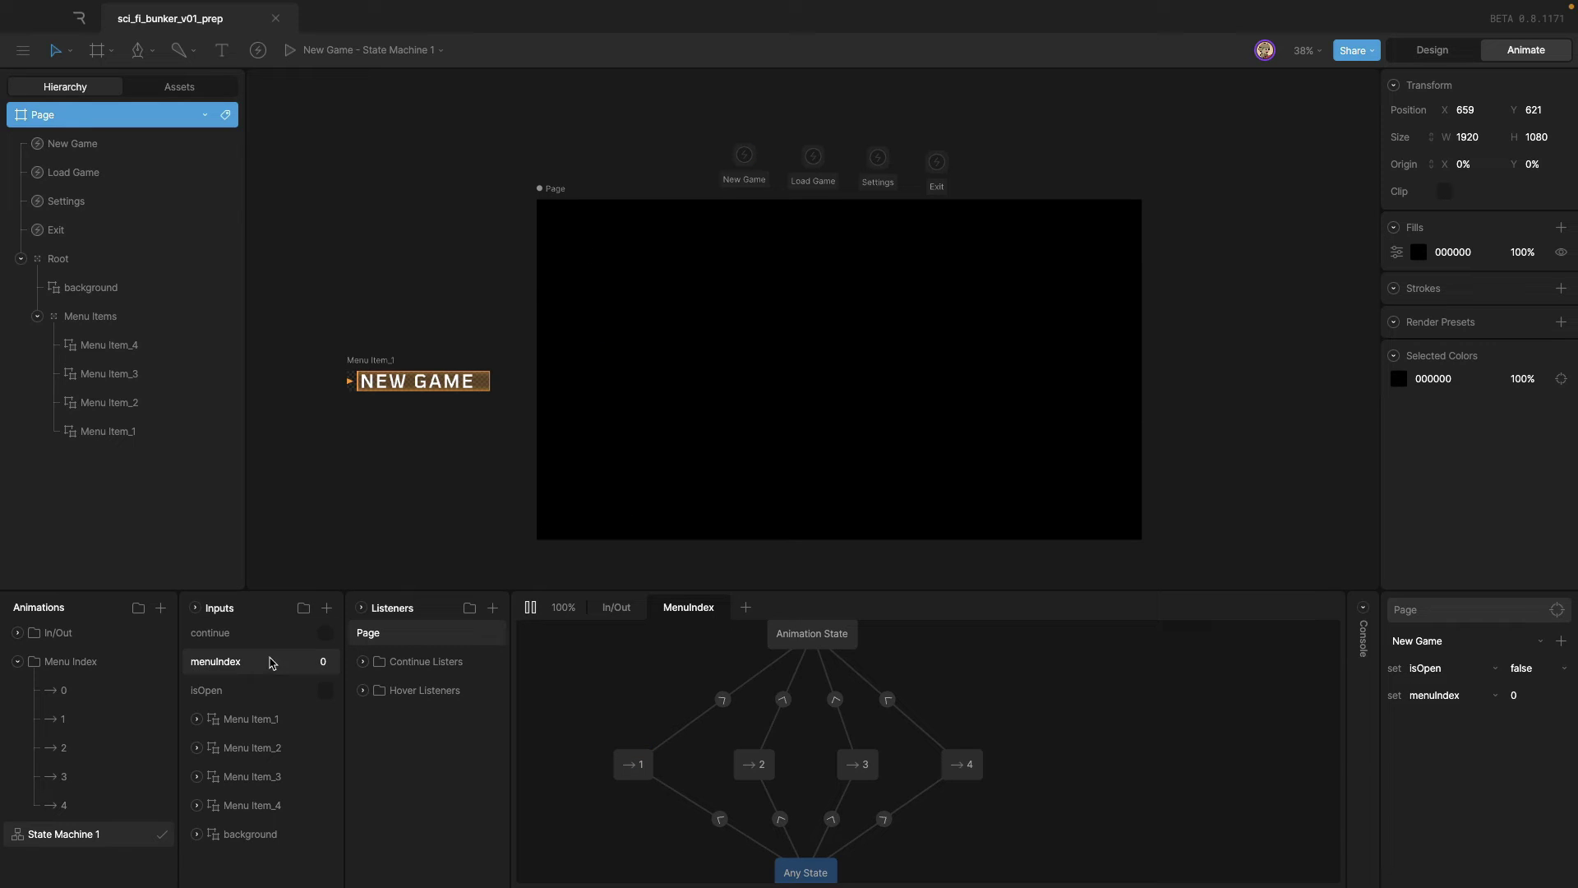
click(325, 690)
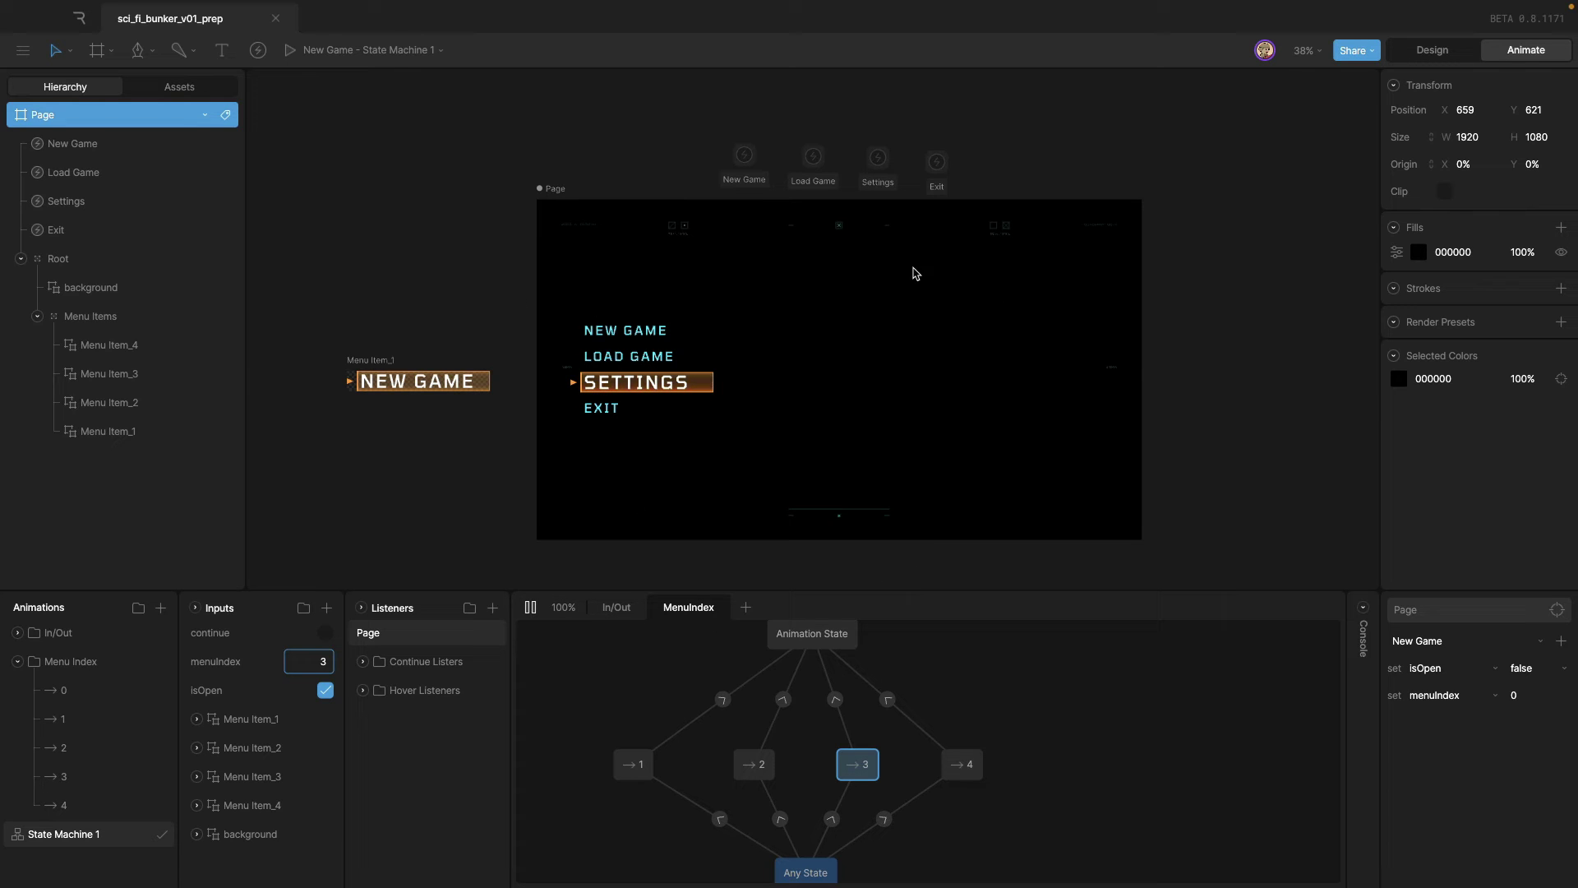
Stop the Page preview and select the back button artboard.
click(530, 606)
click(1191, 441)
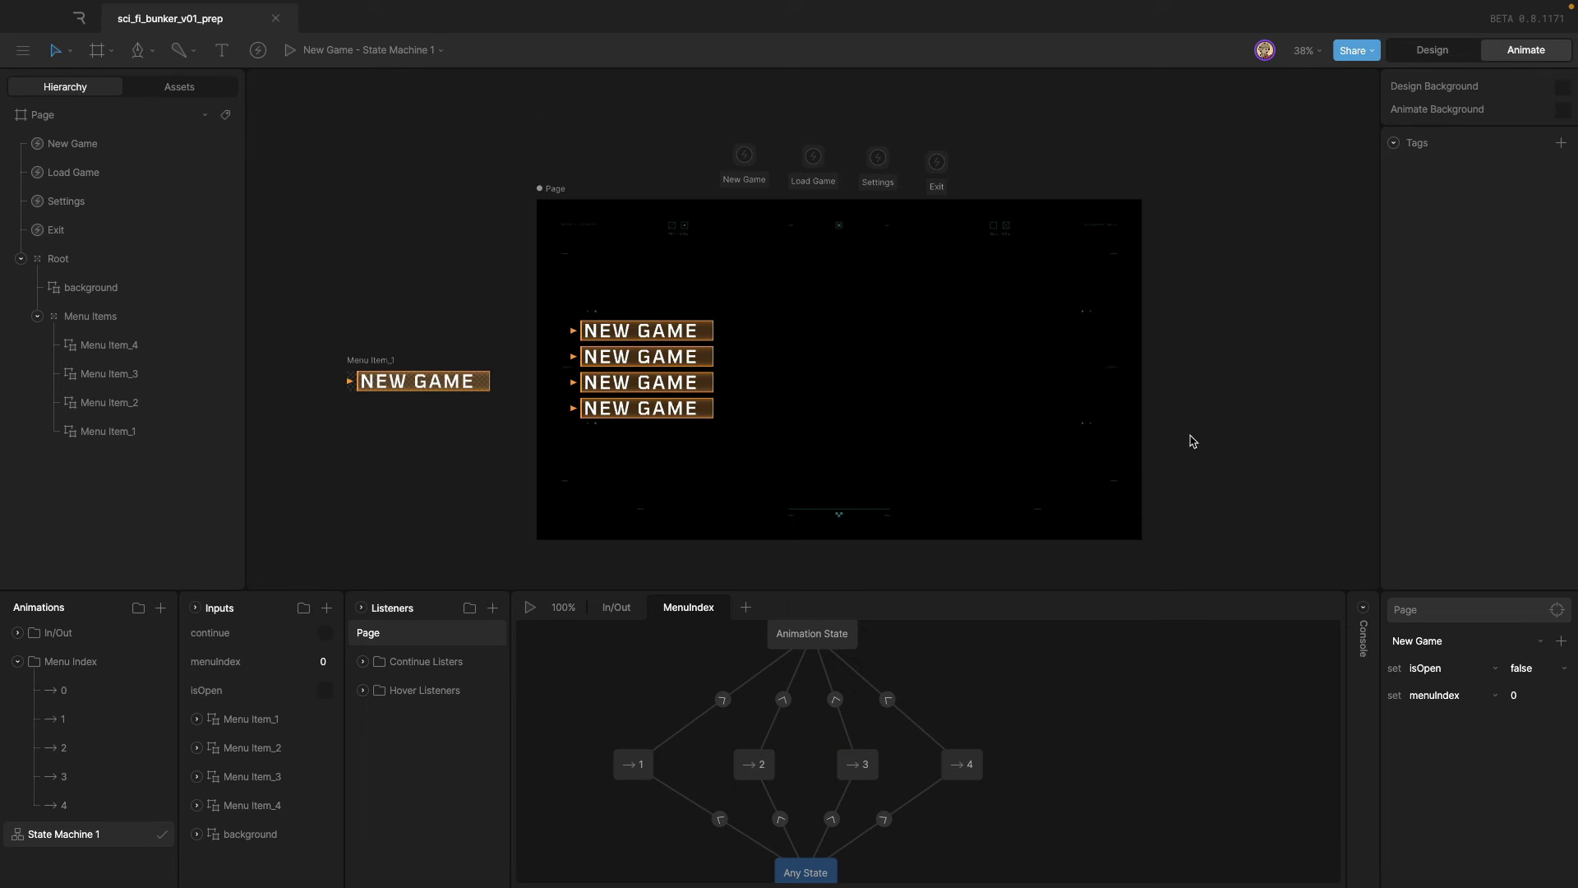
scroll(1025, 451, down, 5)
scroll(809, 348, up, 6)
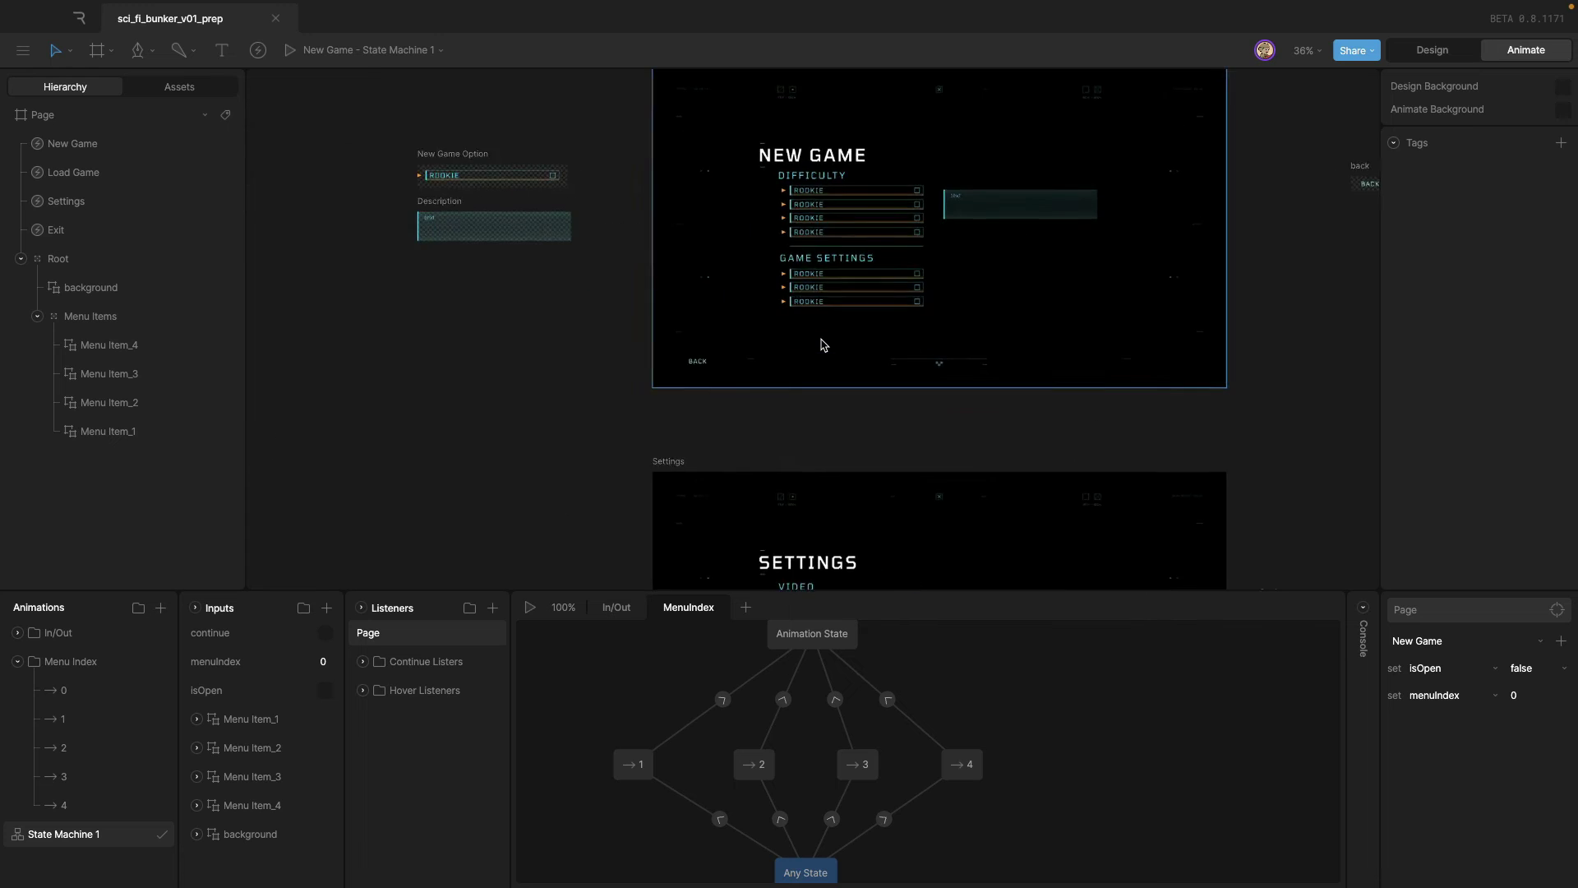
scroll(723, 416, down, 2)
click(718, 471)
scroll(712, 485, down, 2)
scroll(705, 495, right, 3)
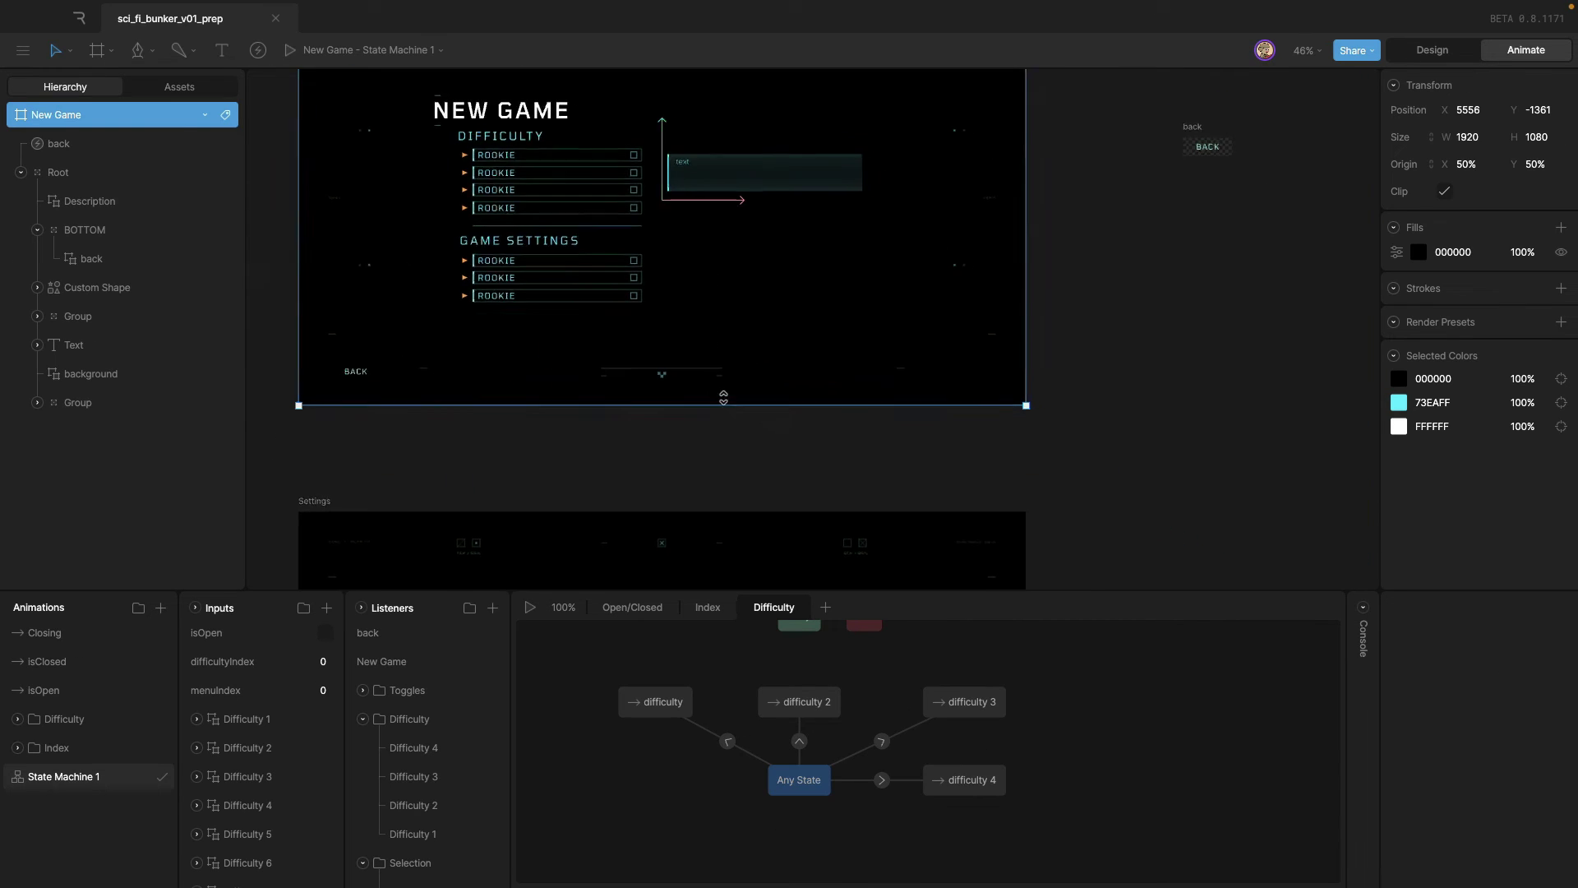
scroll(1088, 211, right, 2)
click(1058, 230)
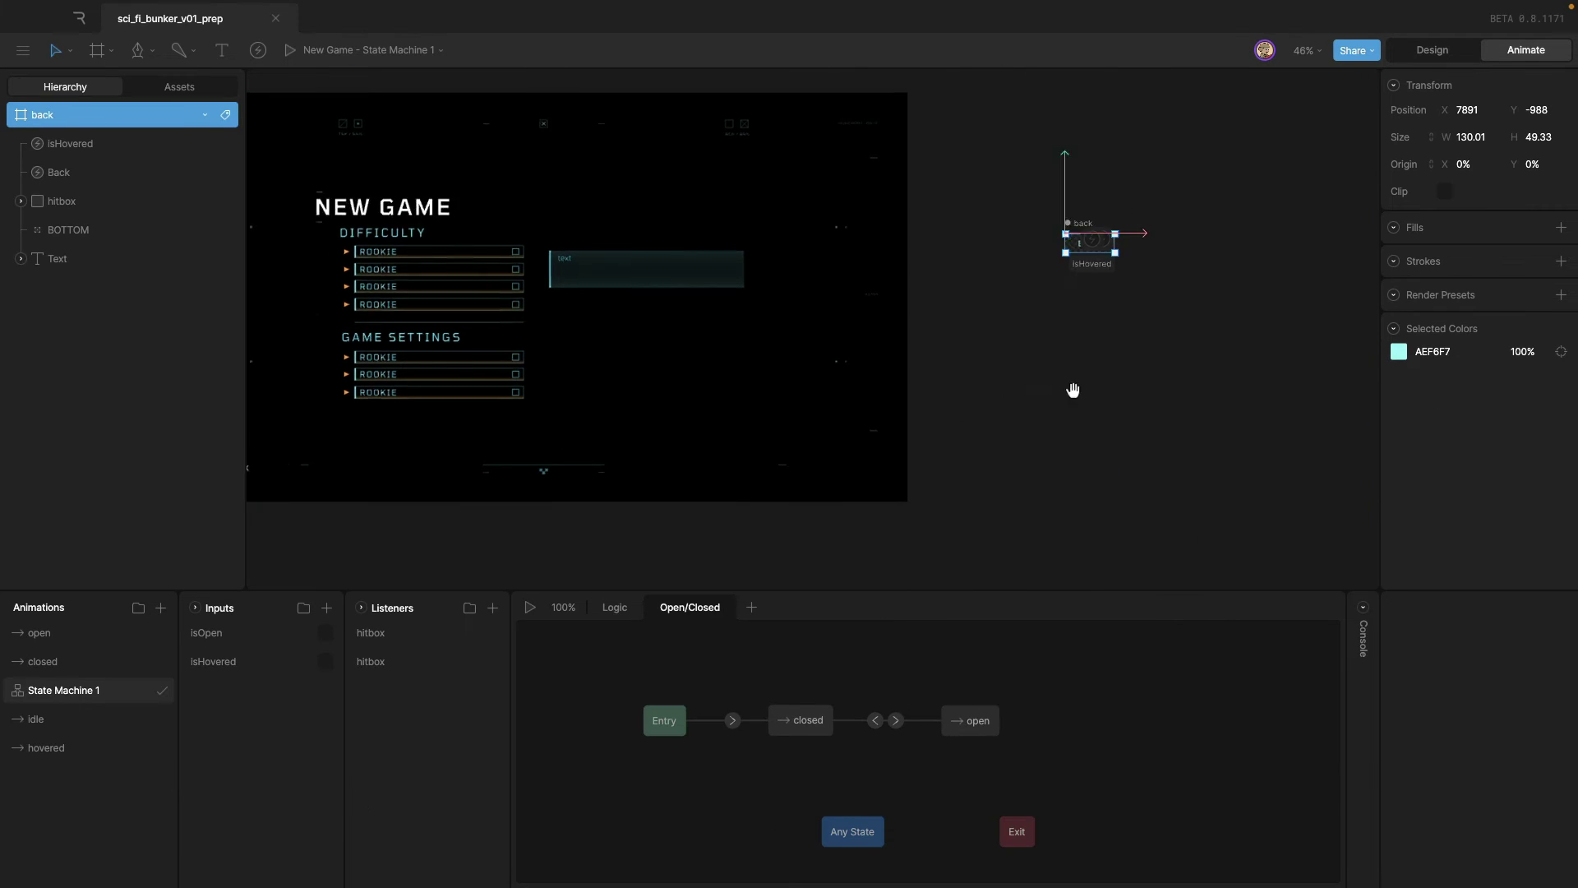
scroll(1240, 293, up, 1)
scroll(1051, 332, up, 5)
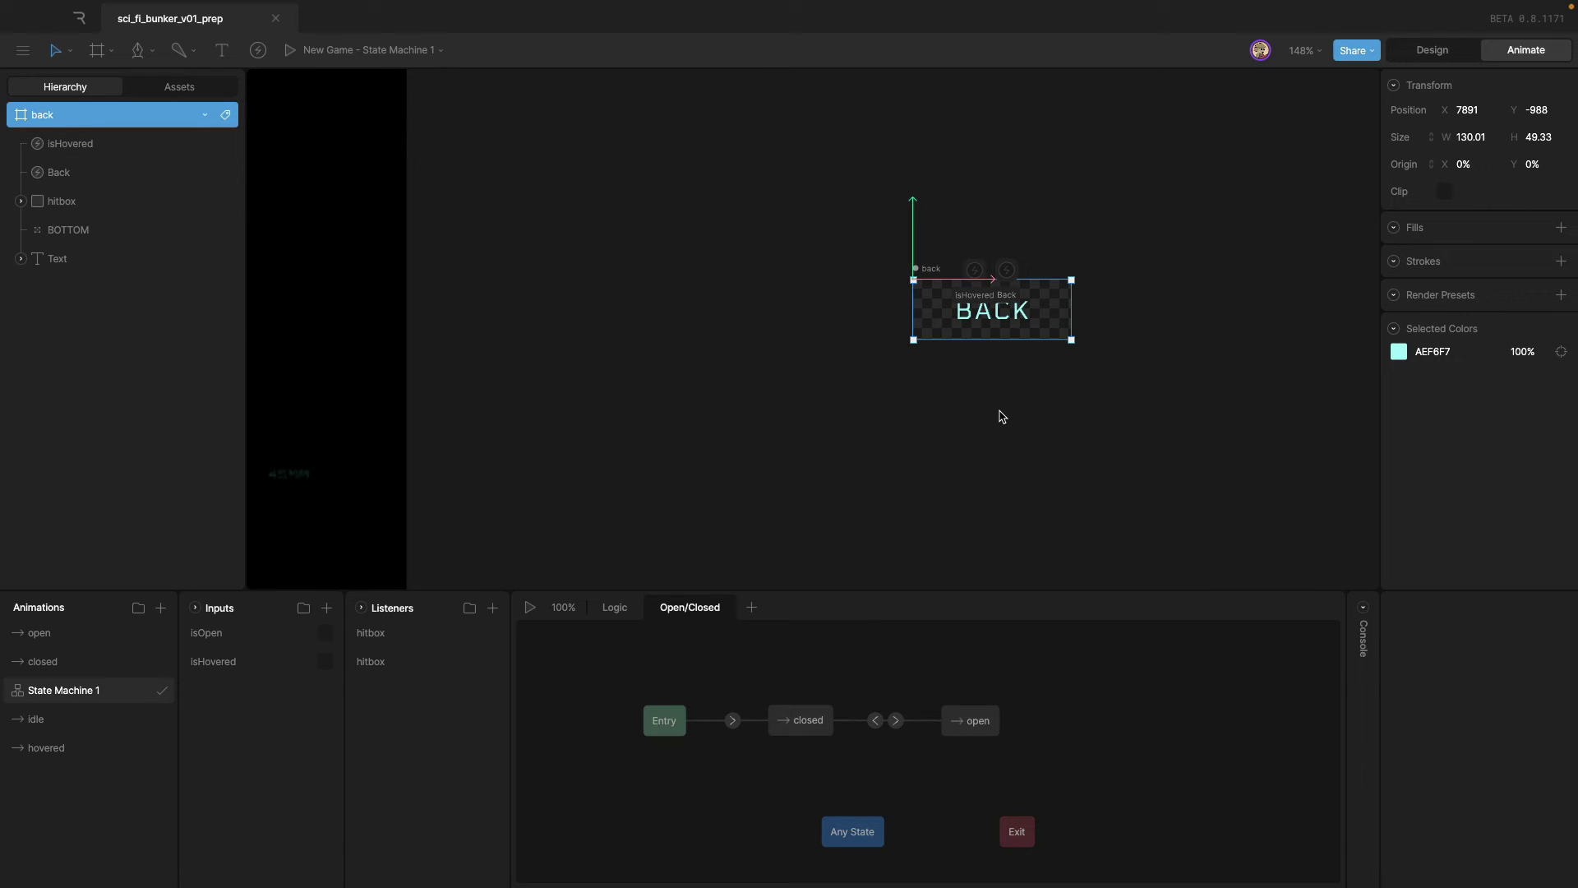
Preview the back button, toggling isOpen and isHovered to check the orange hover colour.
click(530, 607)
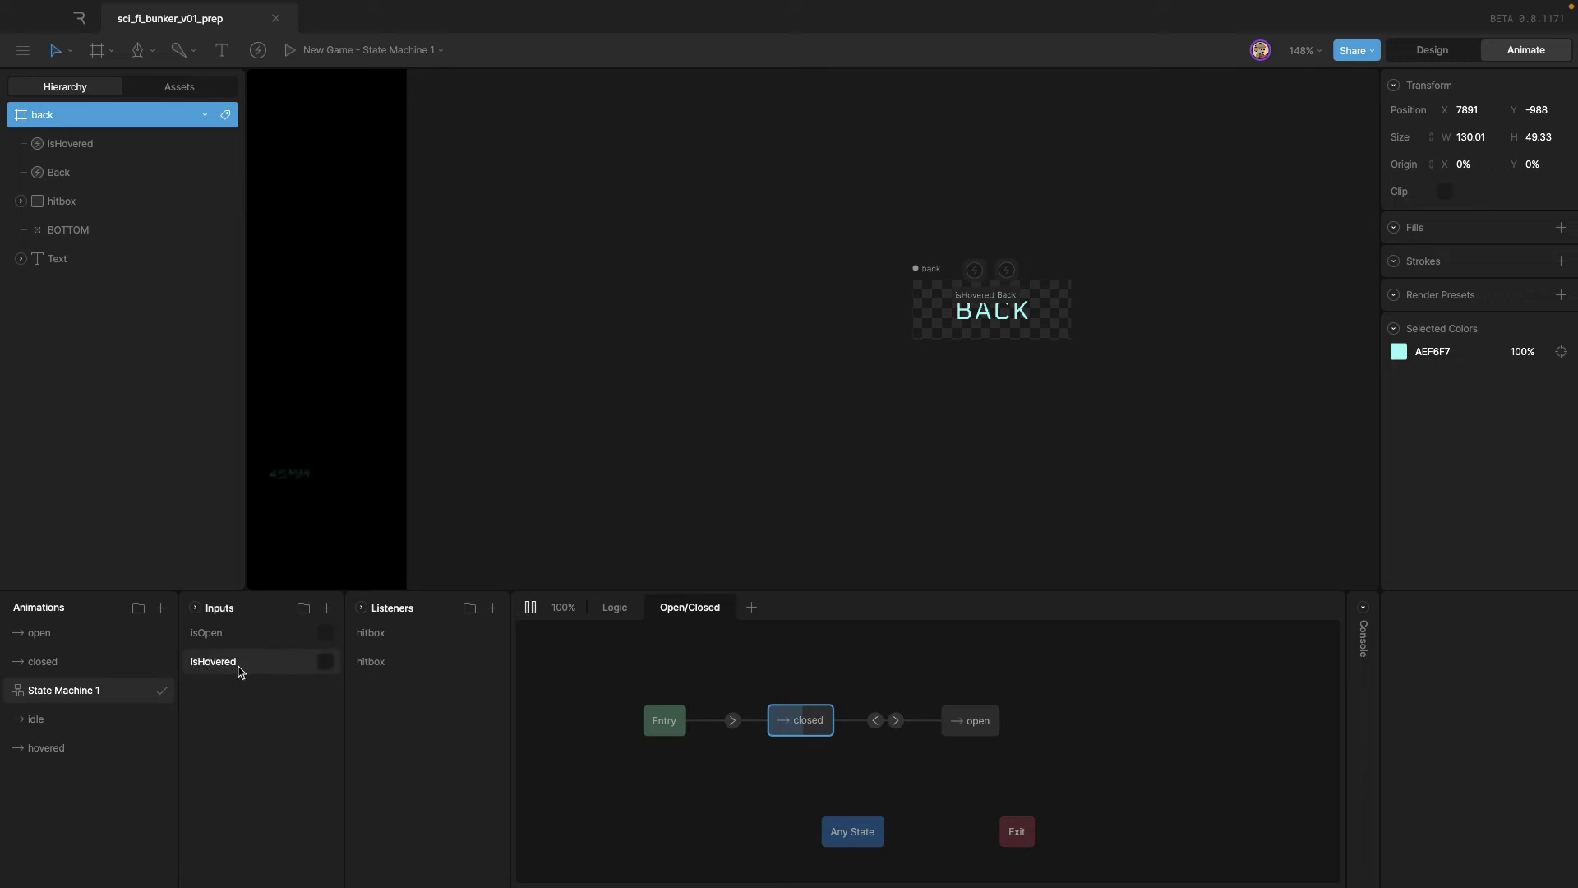
click(325, 633)
click(324, 633)
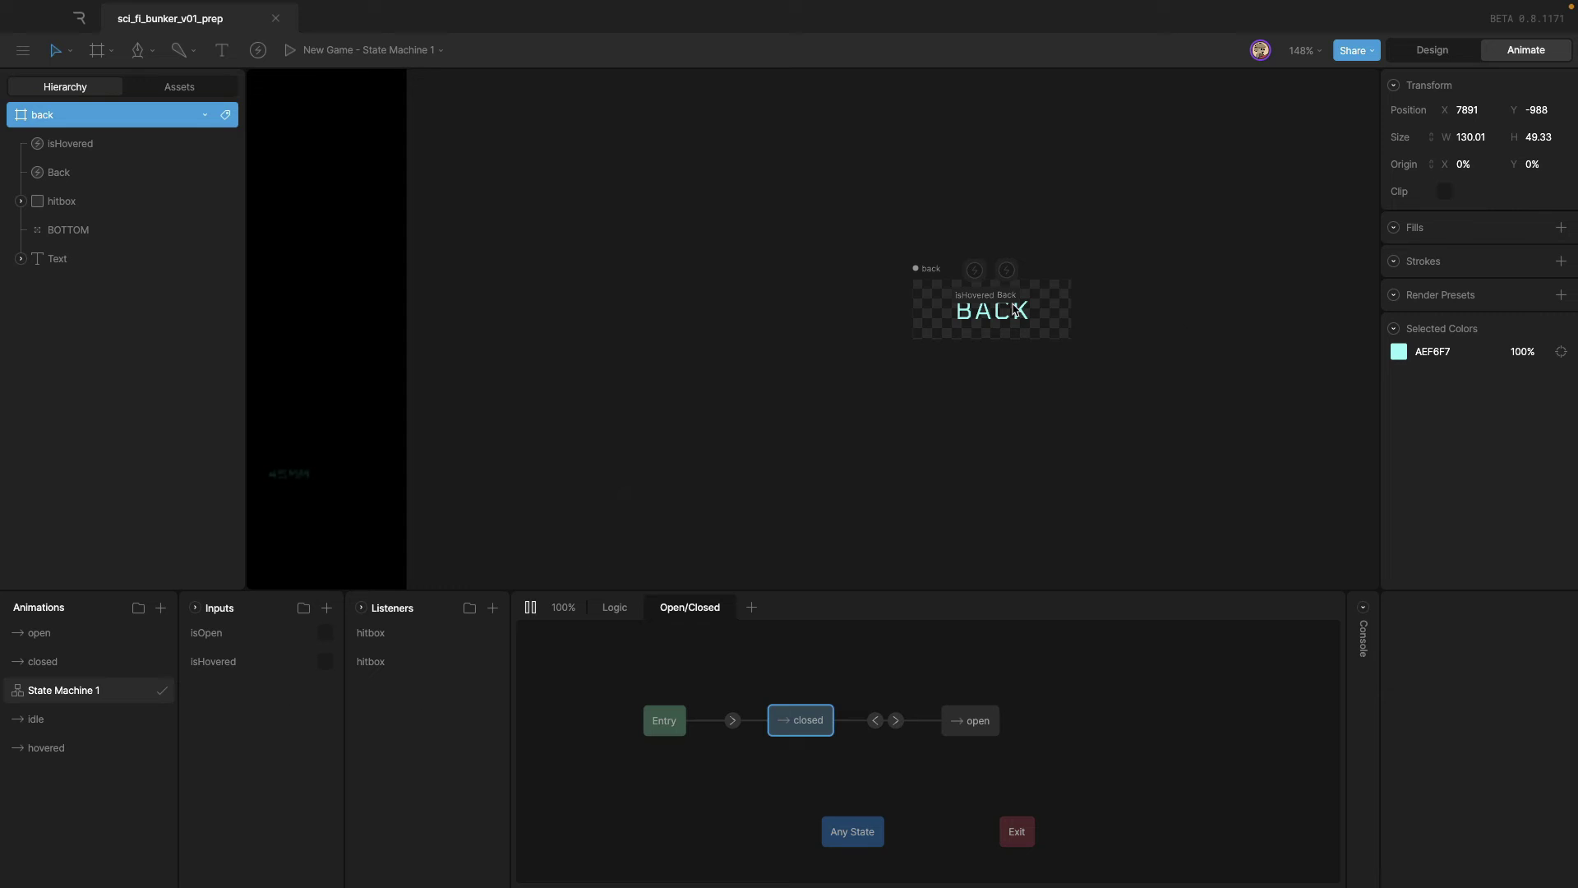
click(326, 661)
click(325, 662)
click(325, 634)
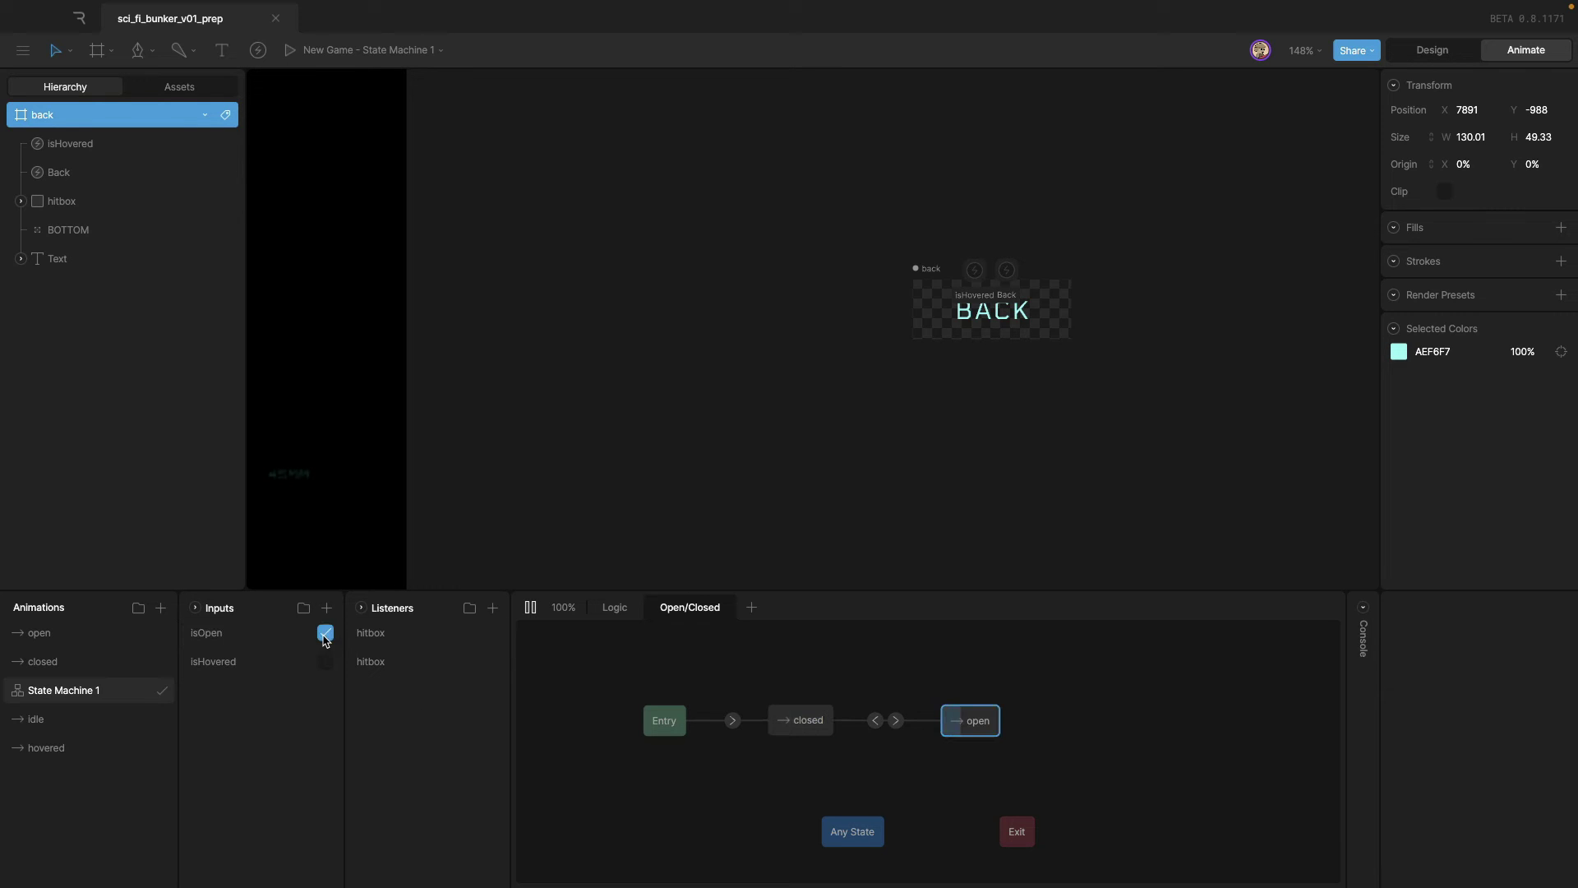
click(324, 634)
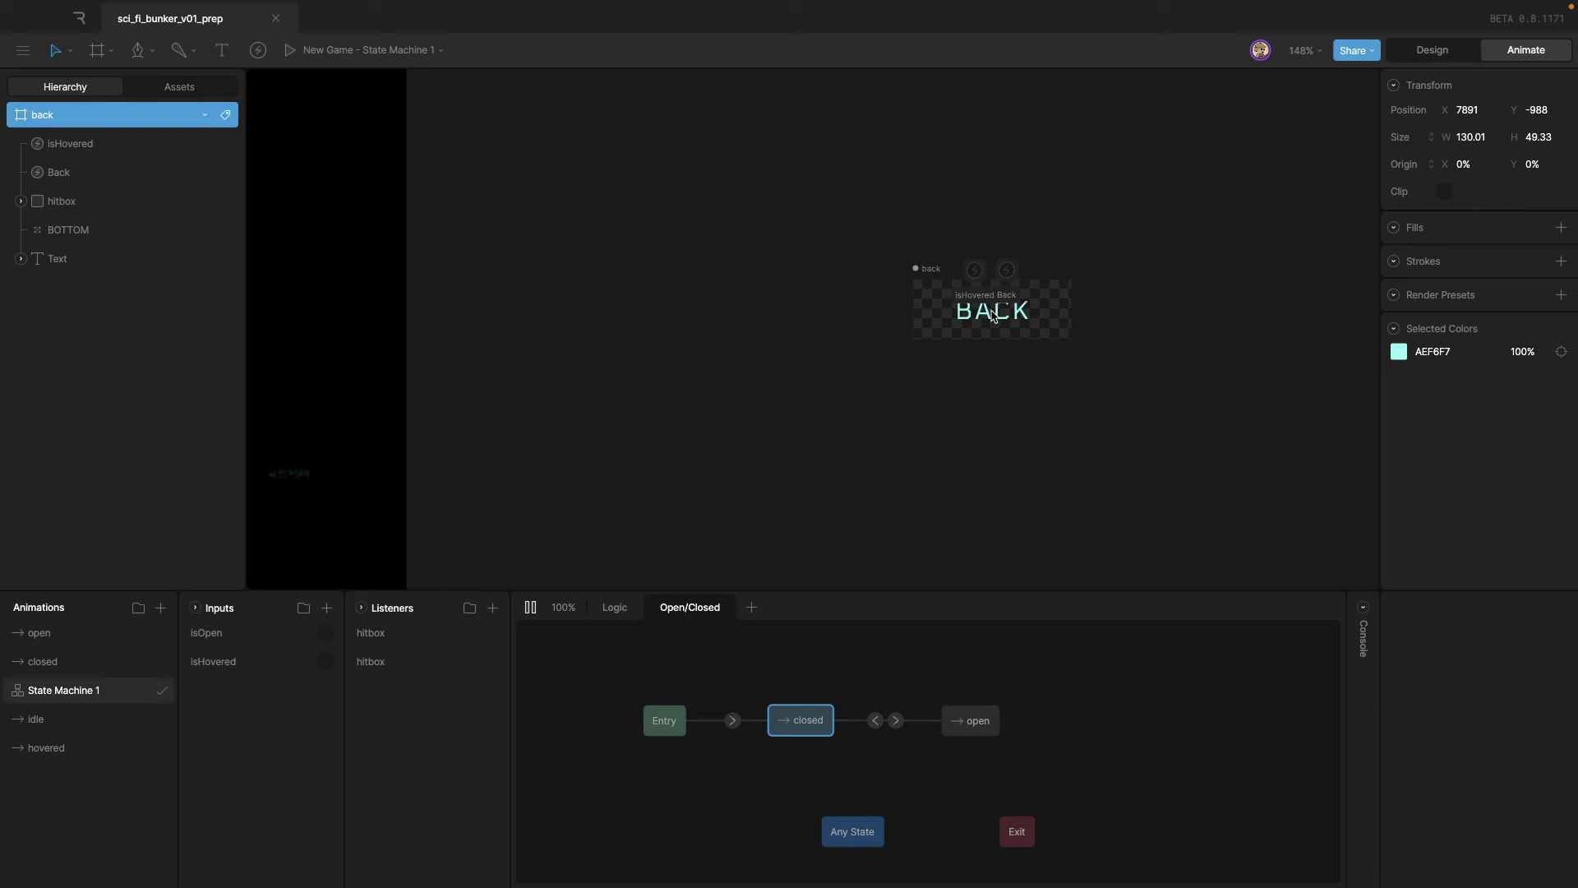
Inspect the hitbox listeners, including Pointer Down reporting Back, then retest isOpen and stop.
mouse_move(969, 317)
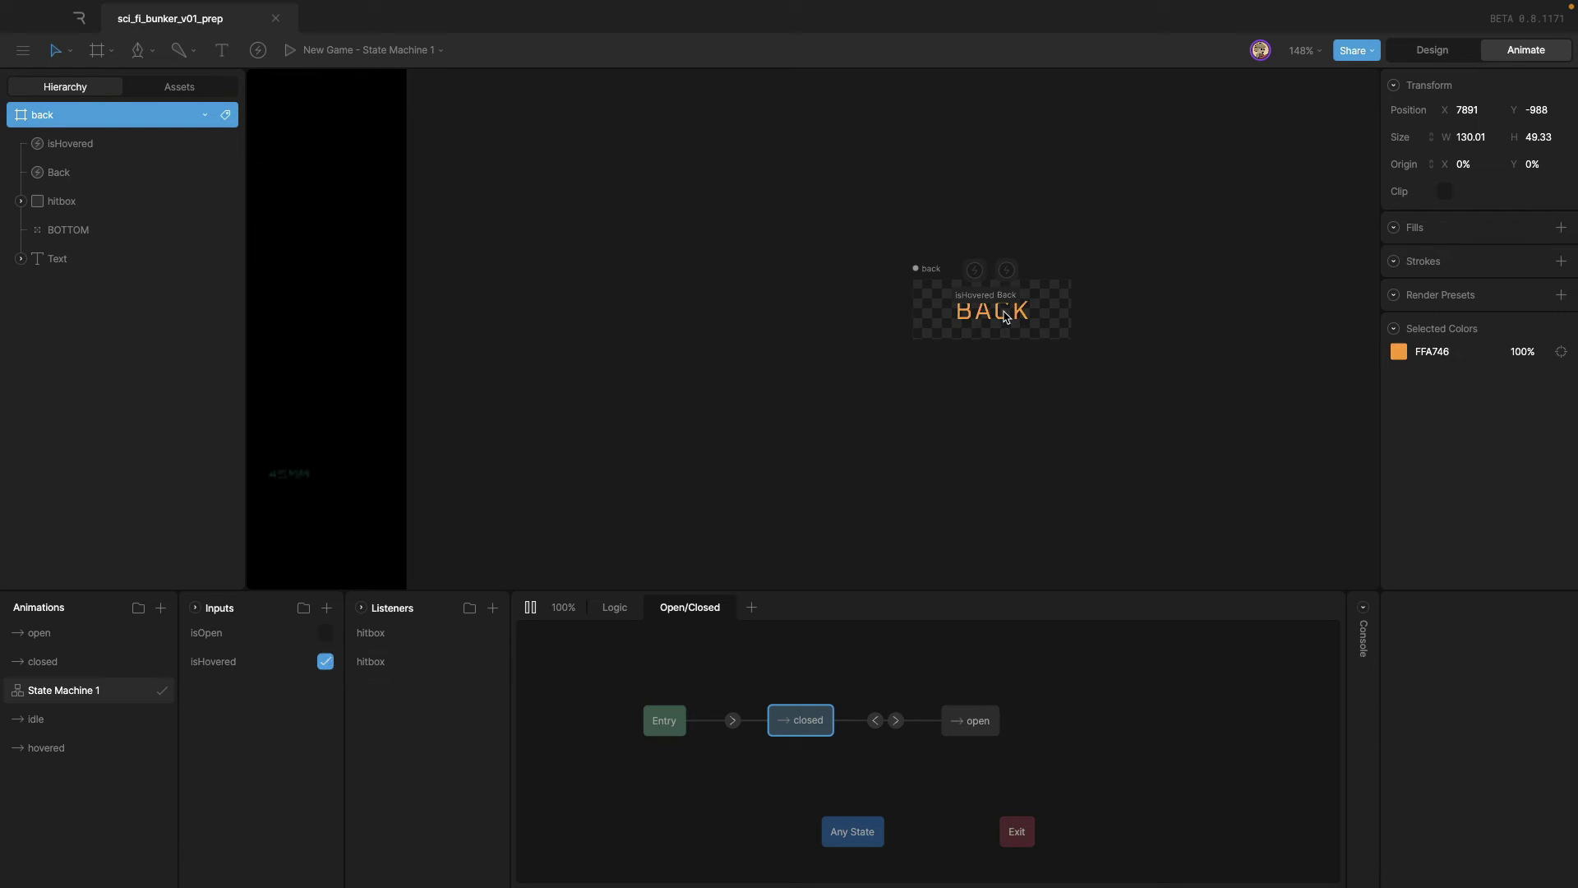
click(398, 635)
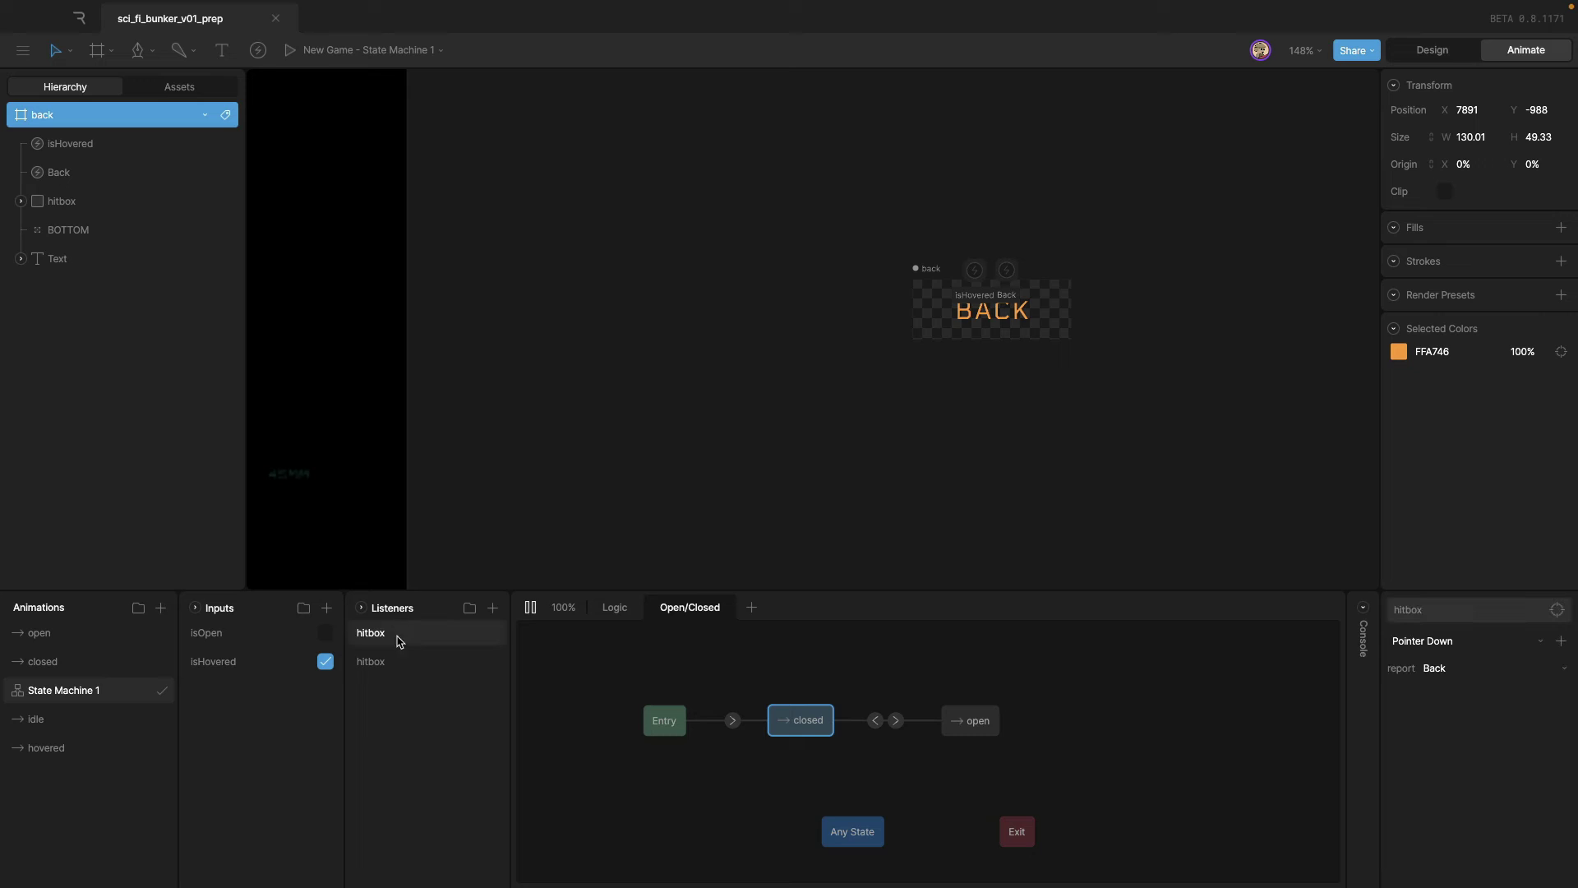
click(409, 664)
click(407, 636)
click(325, 632)
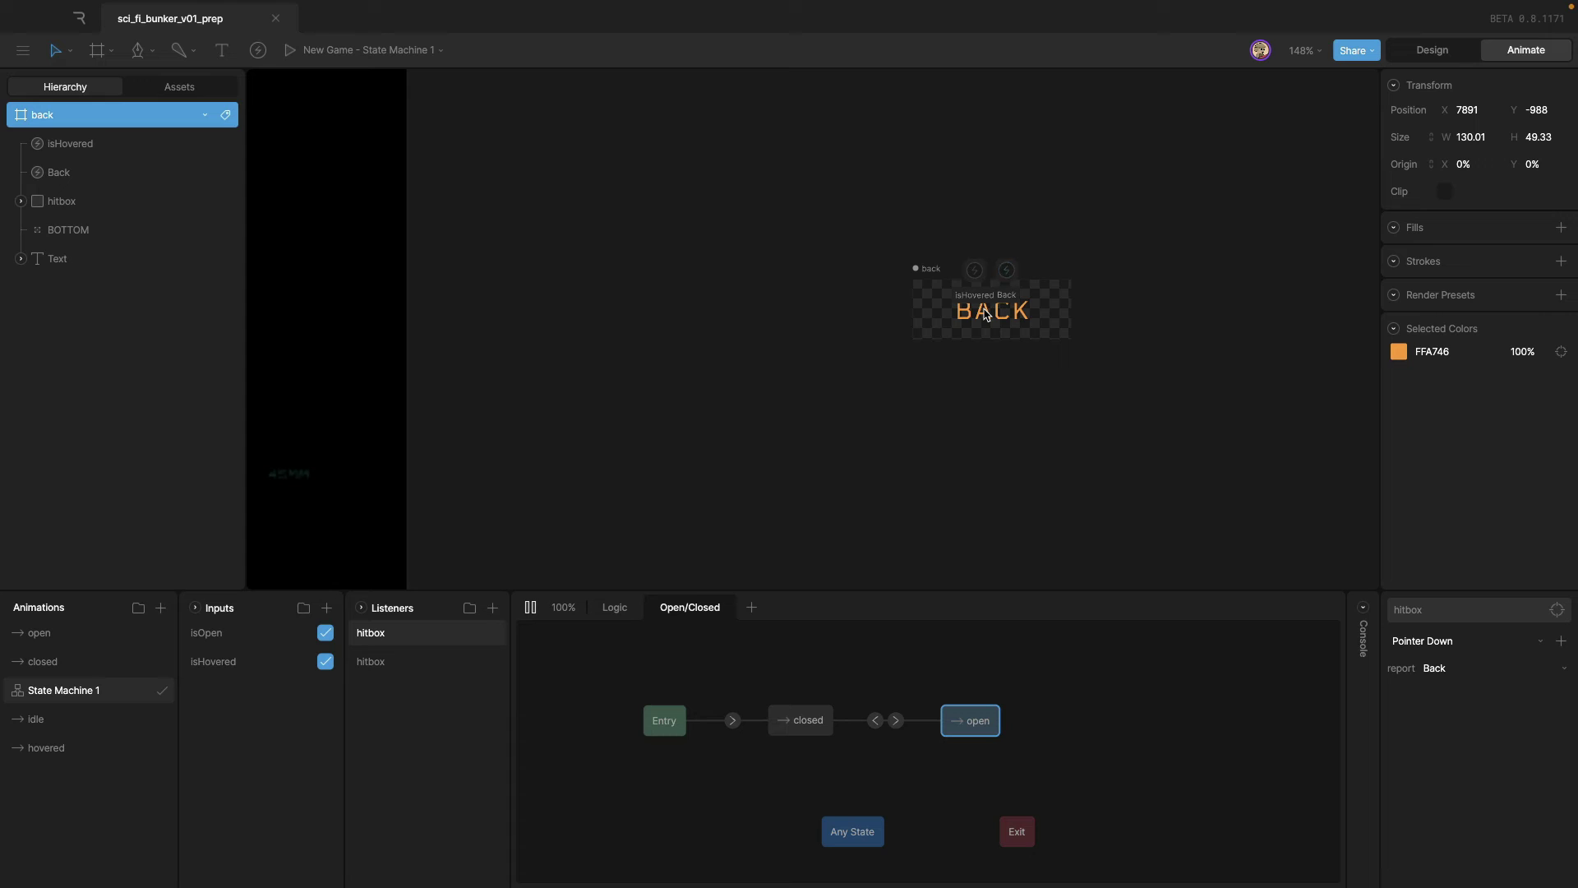
click(531, 607)
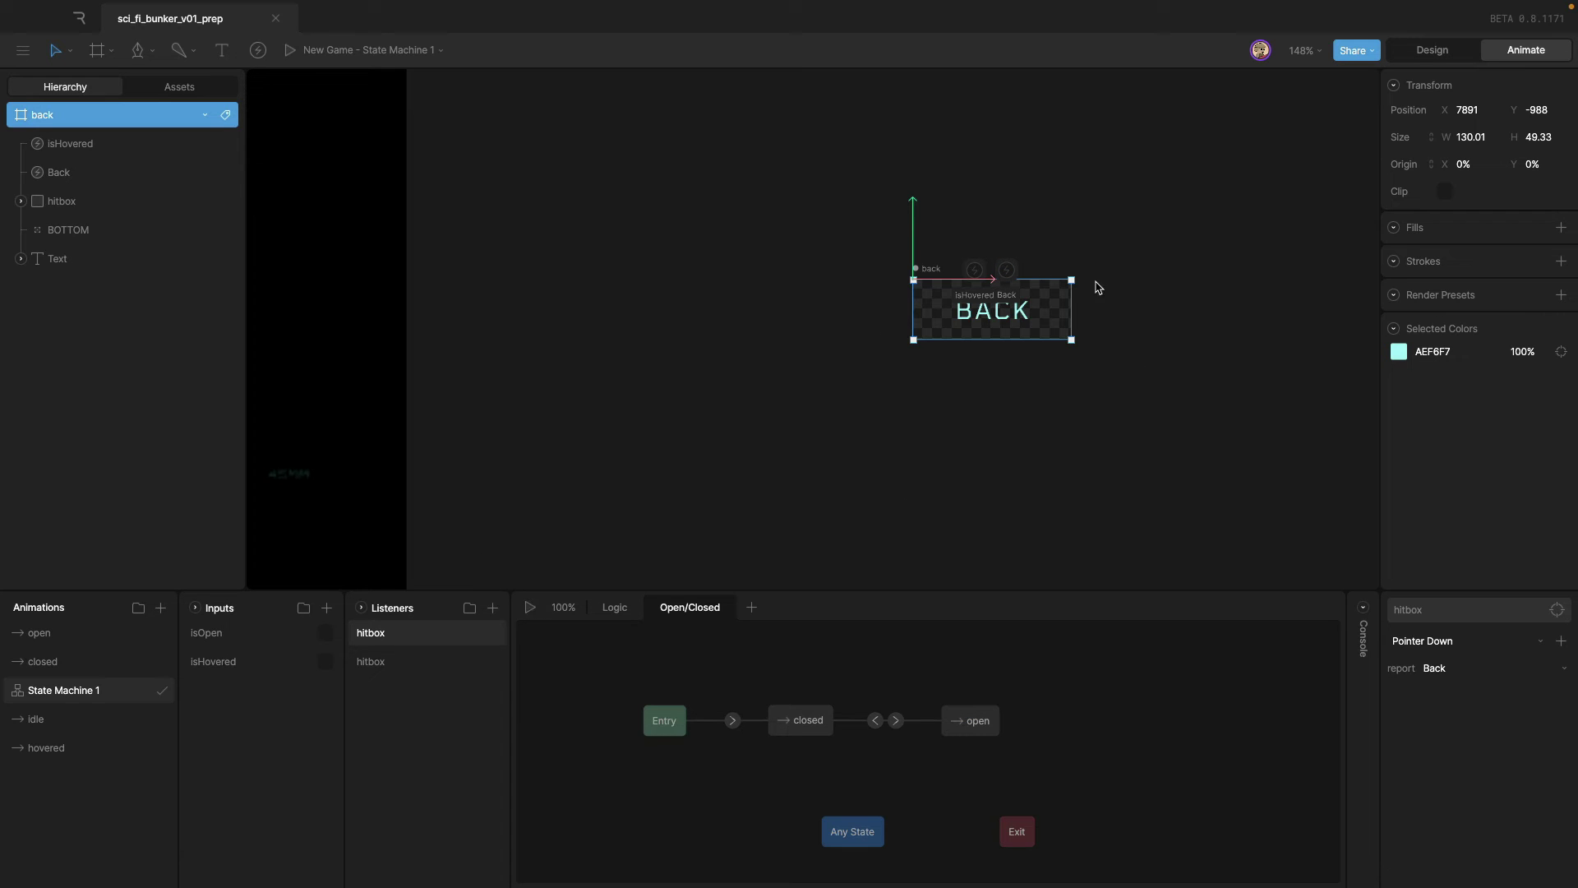
Select the New Game artboard and inspect its back listener reporting the back event.
scroll(1081, 293, down, 5)
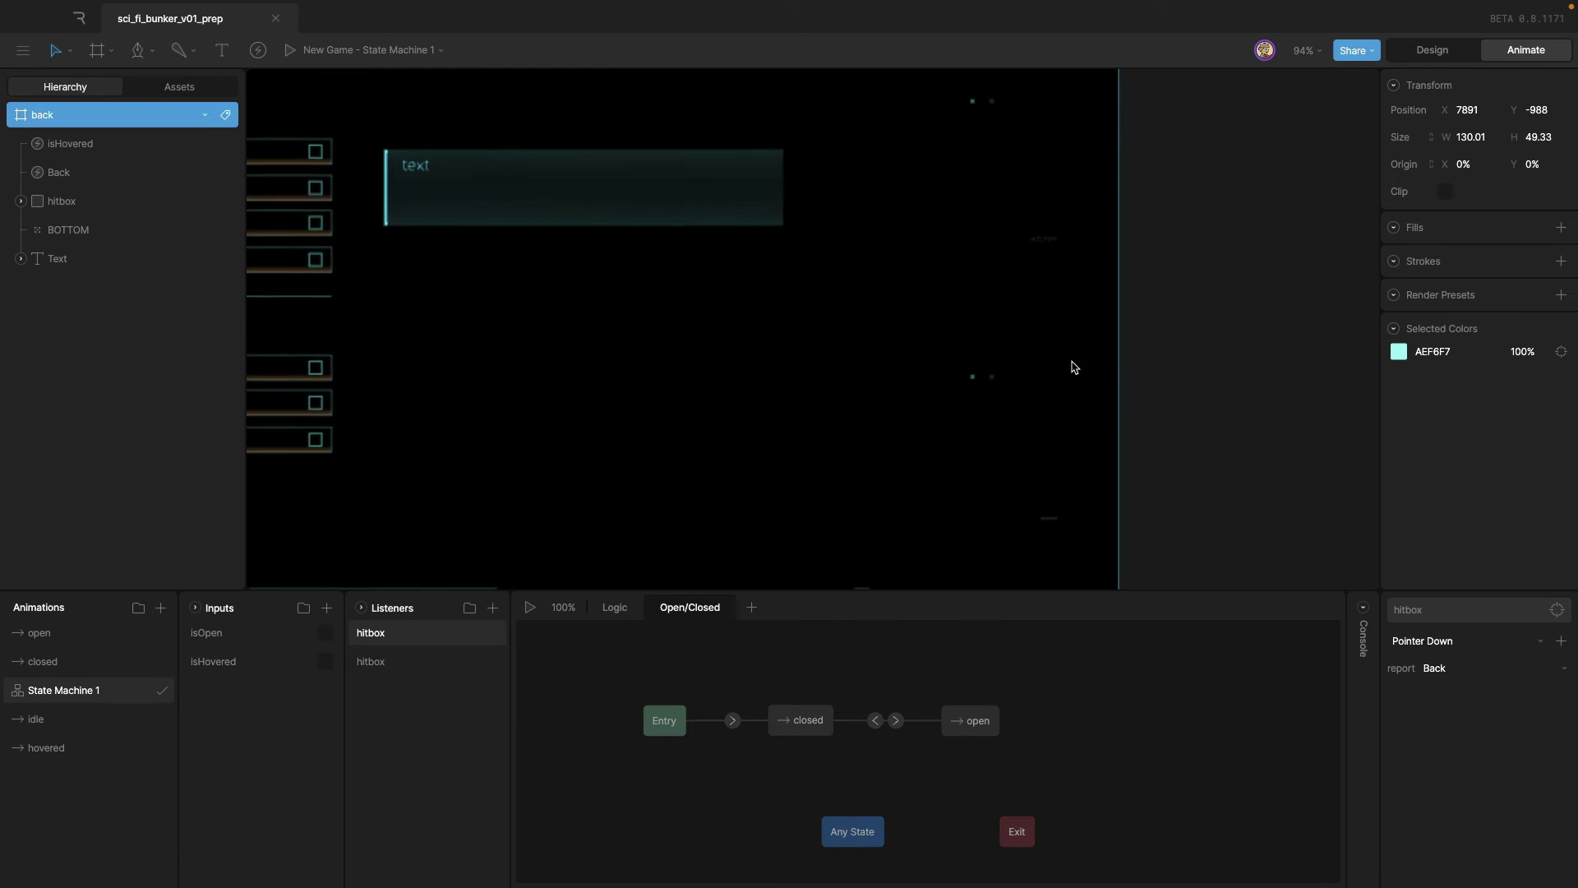
scroll(1011, 346, down, 5)
scroll(904, 247, down, 6)
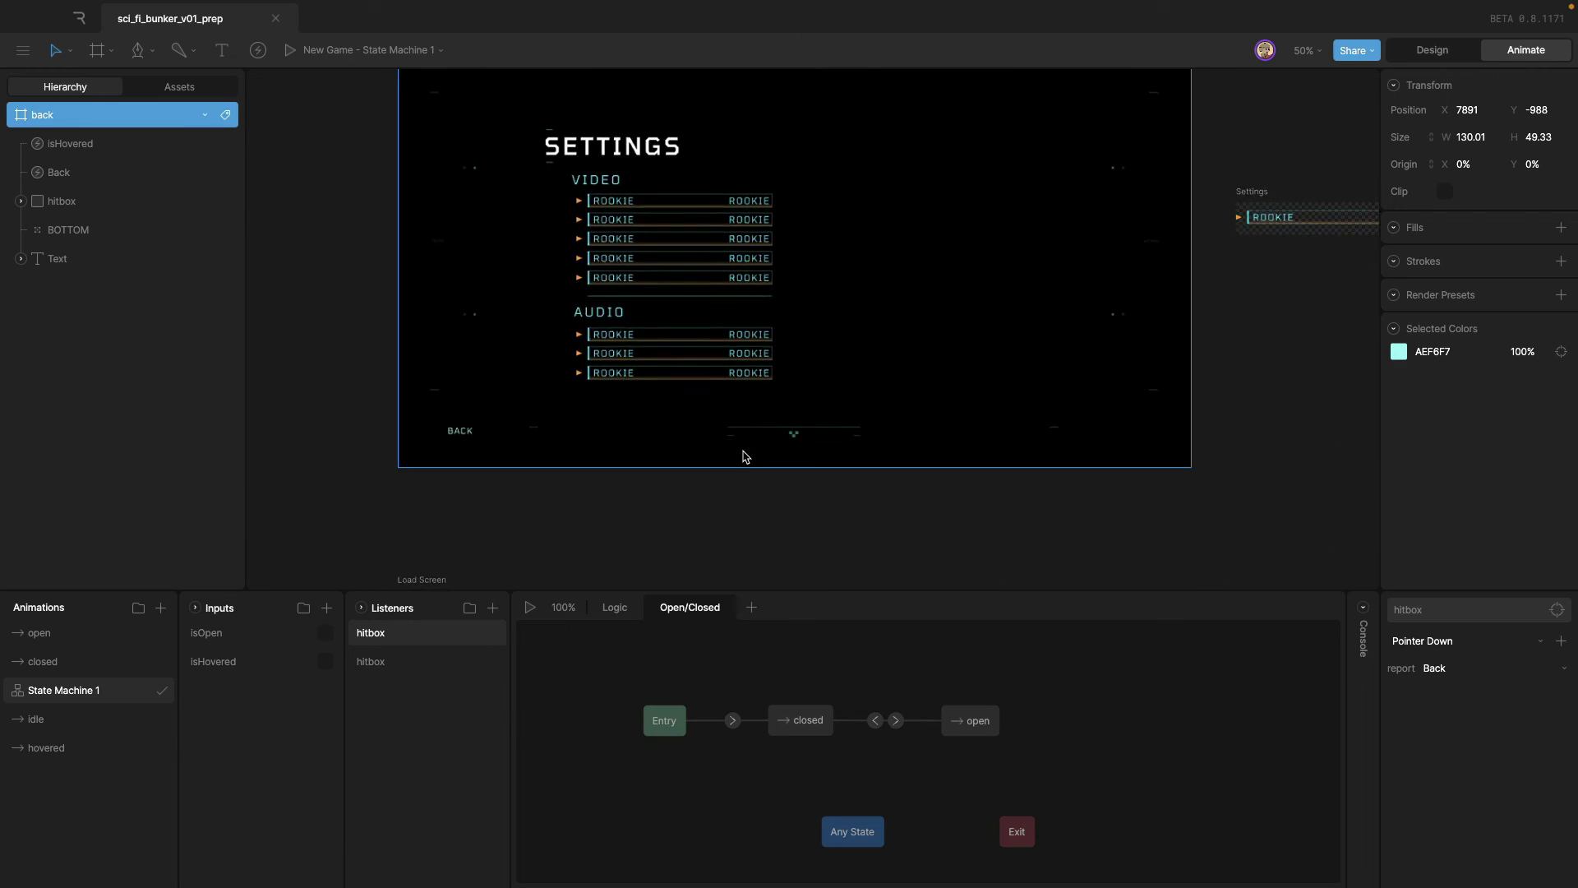
scroll(745, 457, down, 3)
scroll(584, 232, up, 6)
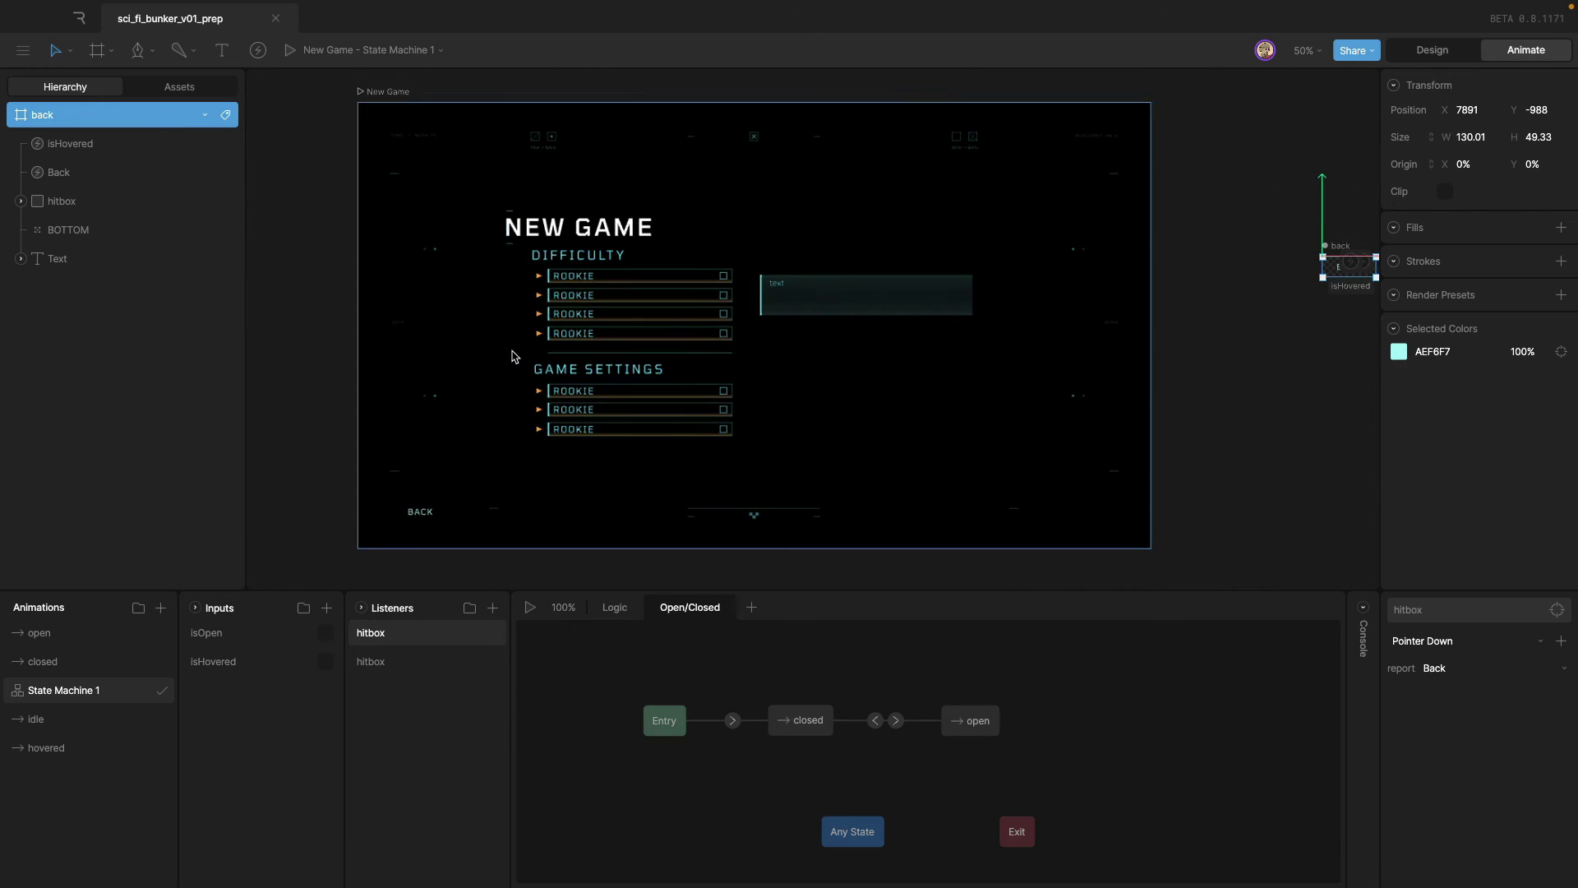
click(511, 356)
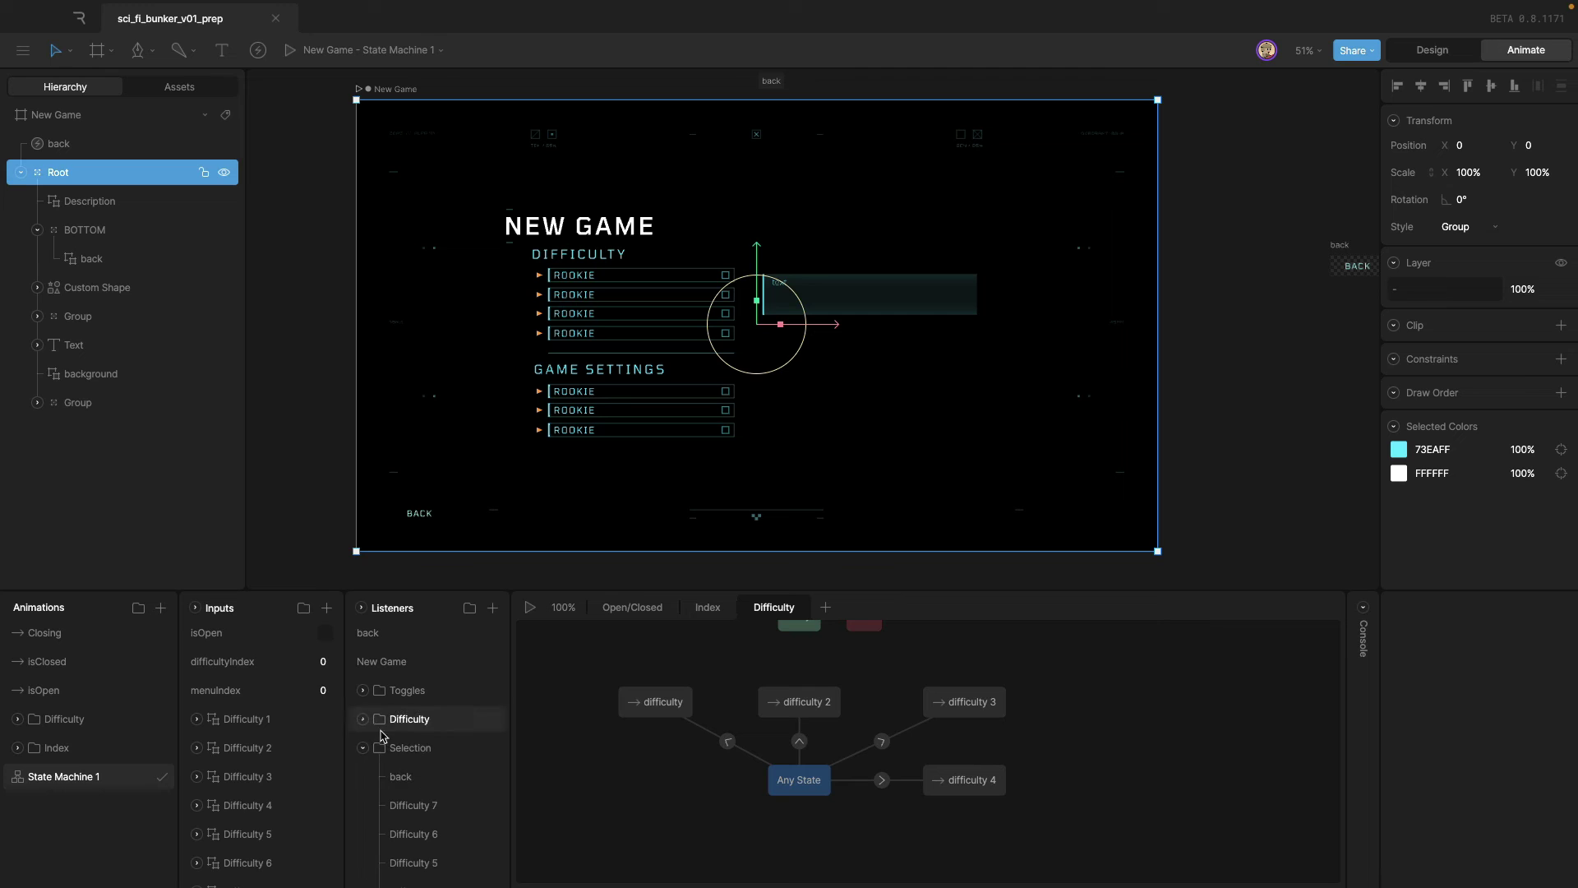
click(362, 747)
click(367, 632)
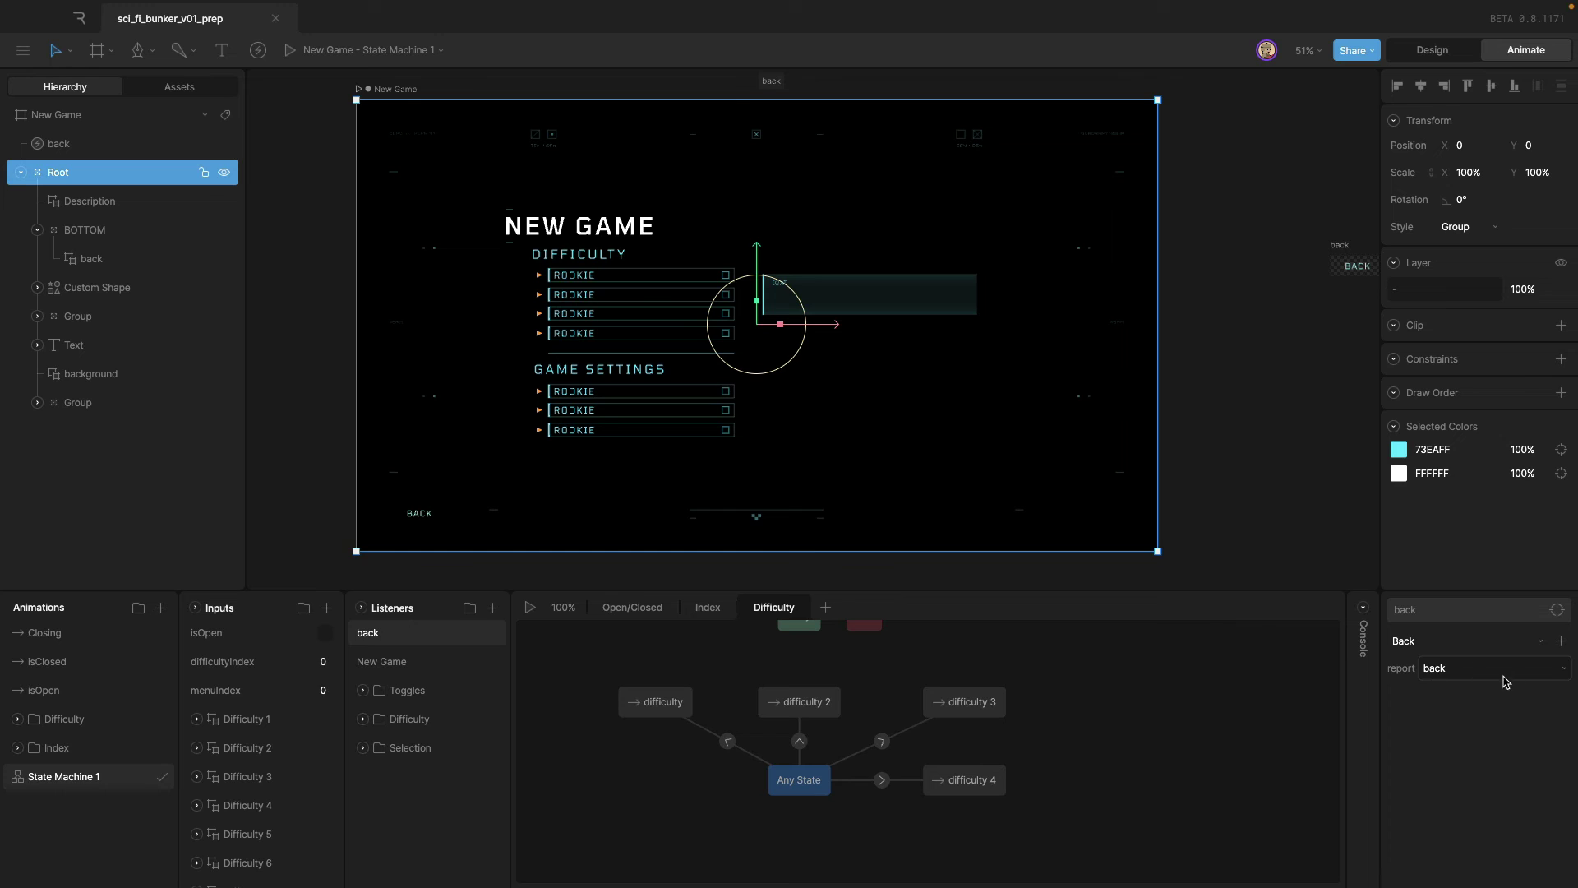
scroll(945, 287, up, 1)
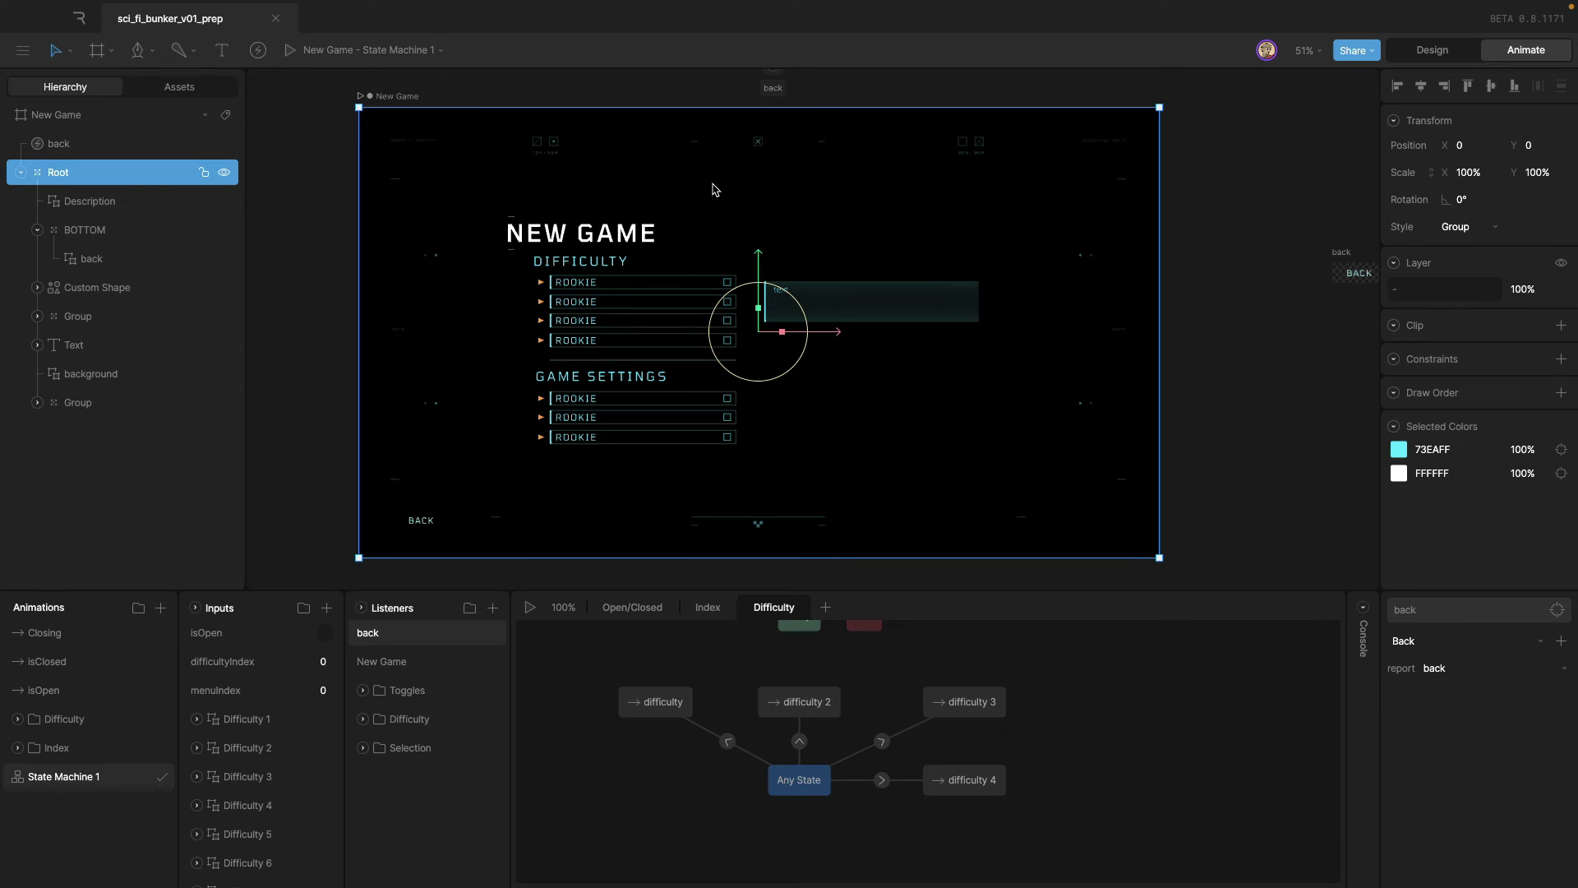
scroll(830, 313, up, 3)
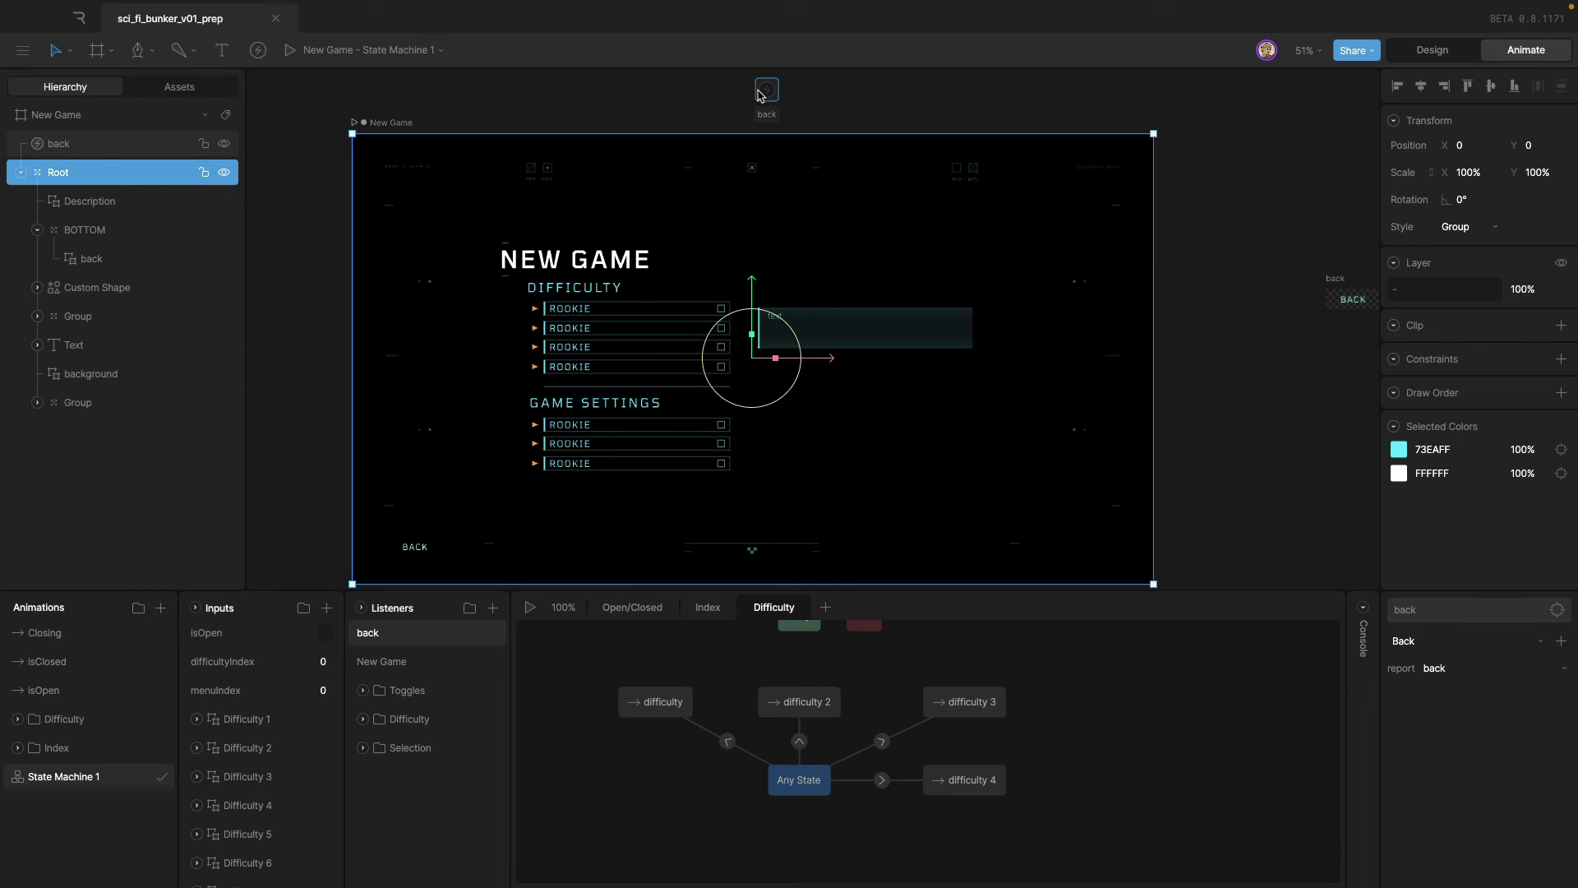
click(764, 92)
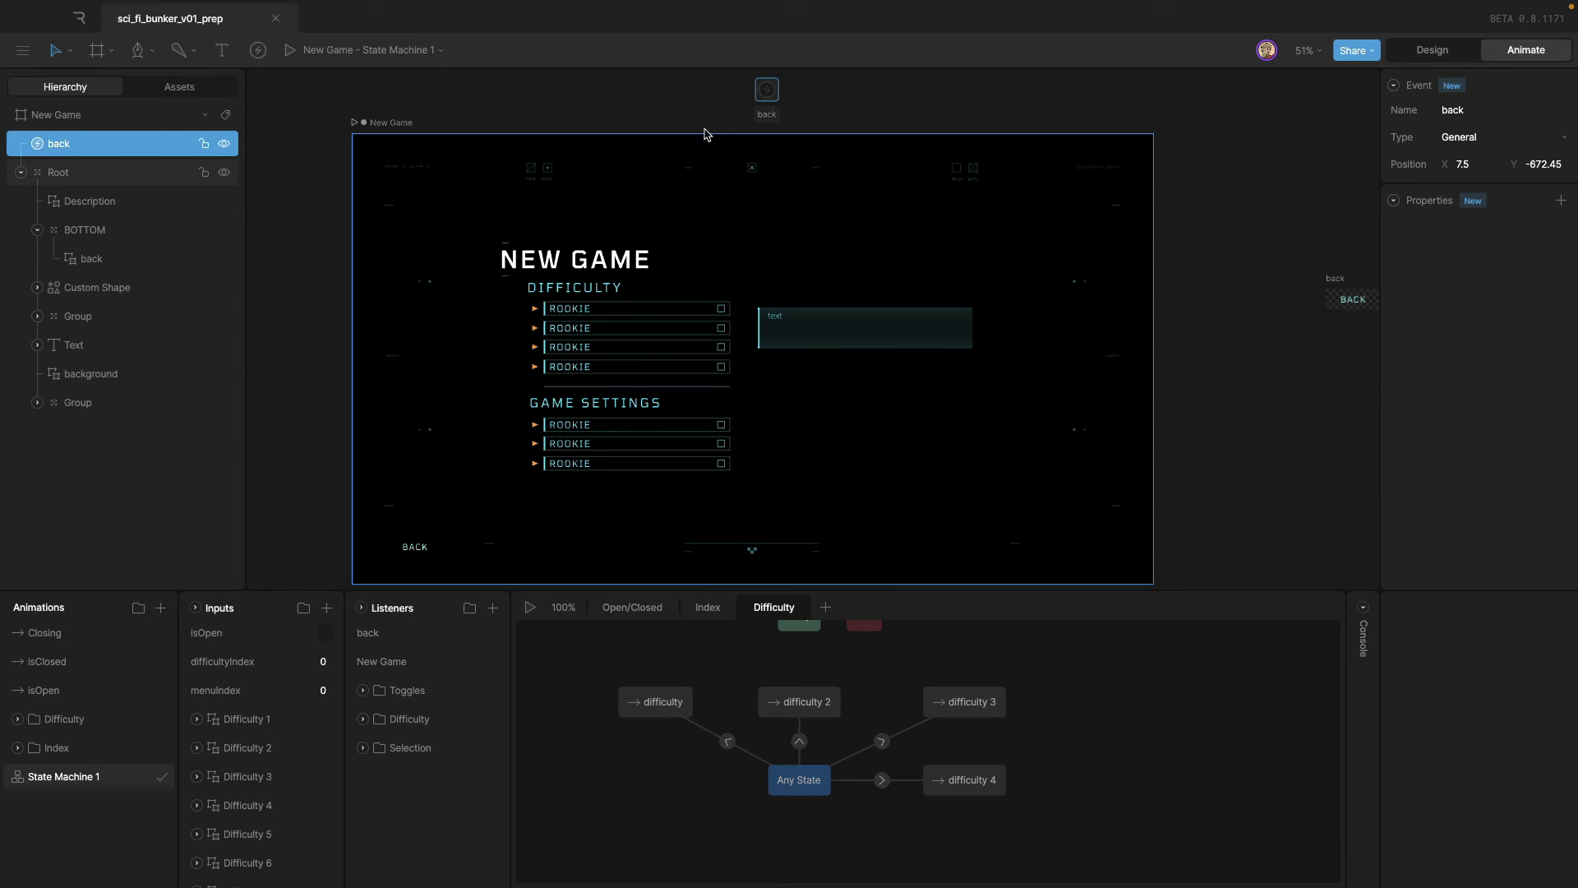
key(Escape)
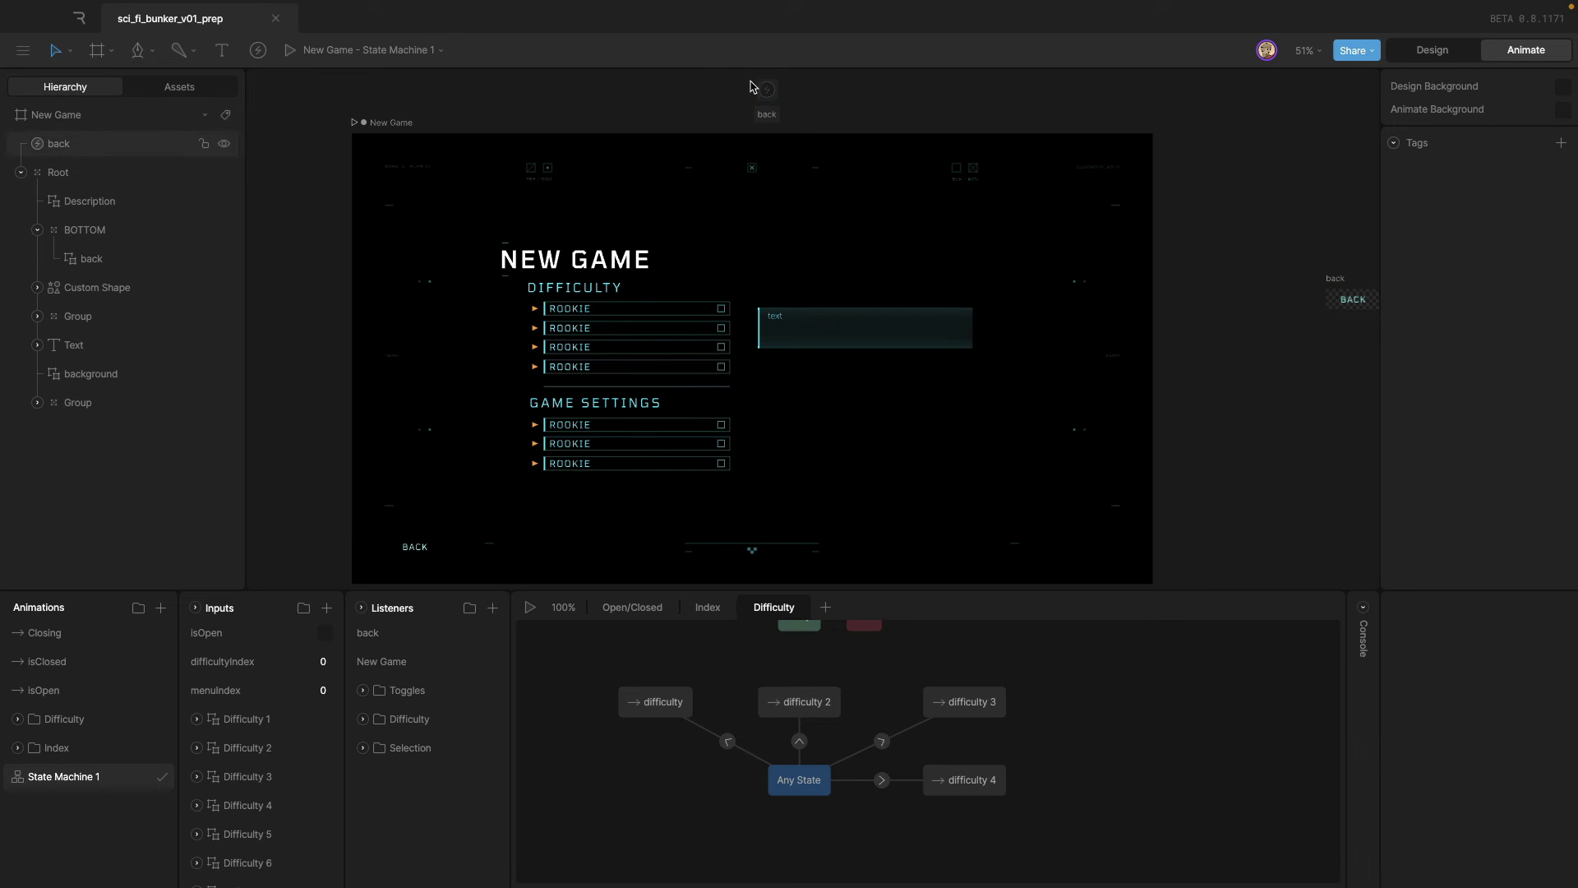
drag(701, 71, 831, 105)
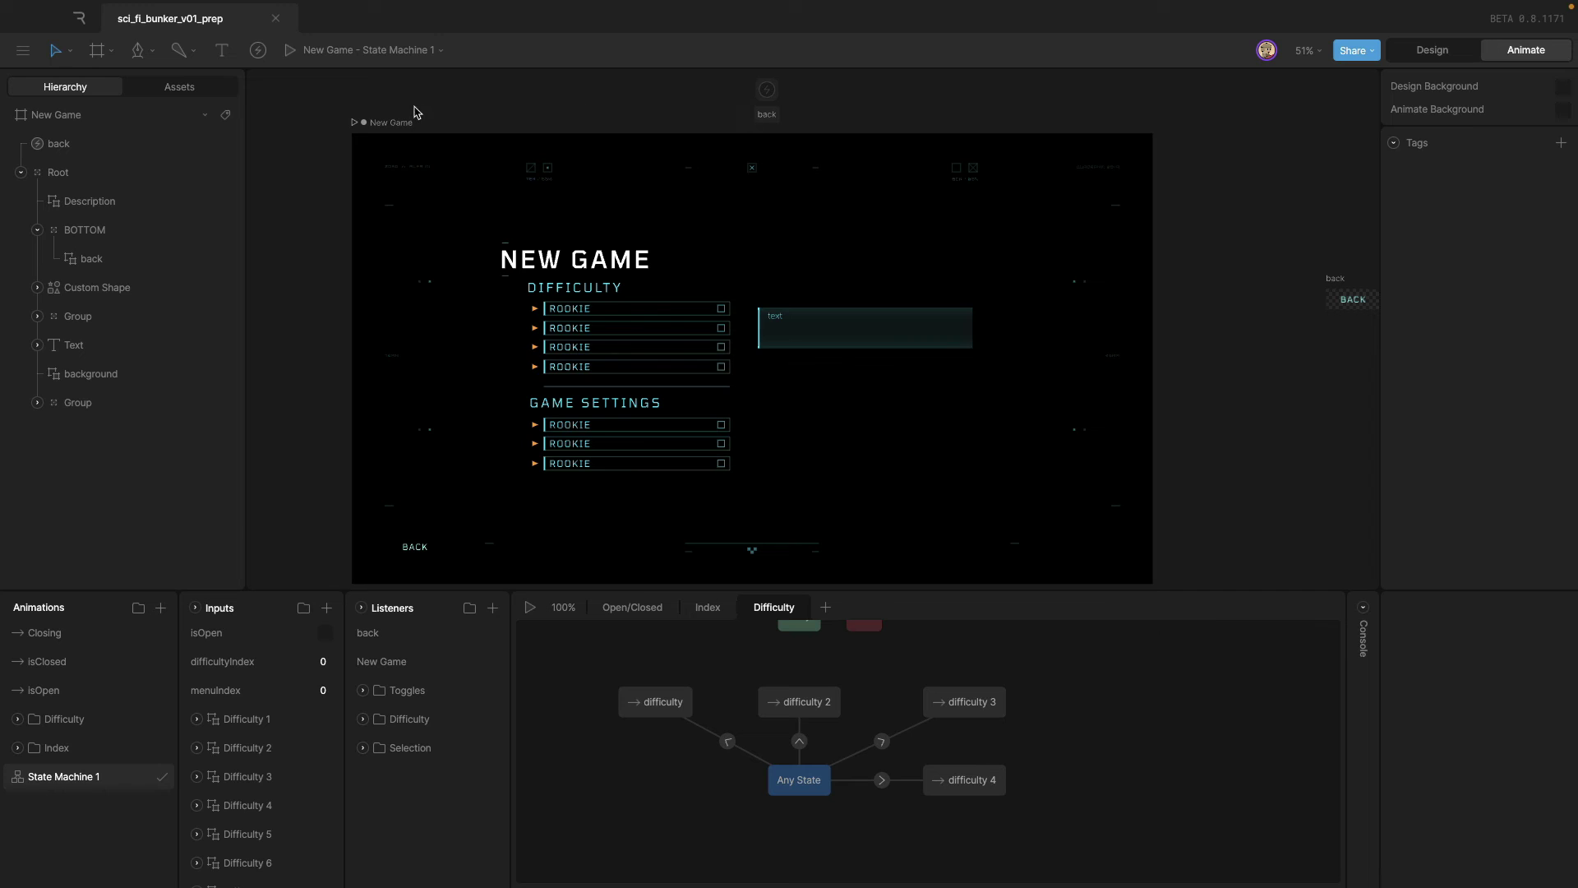
click(391, 123)
click(722, 117)
click(763, 91)
Pan past the Settings artboard to select the Load Screen artboard.
drag(331, 276, 697, 148)
scroll(343, 273, down, 5)
scroll(793, 204, up, 2)
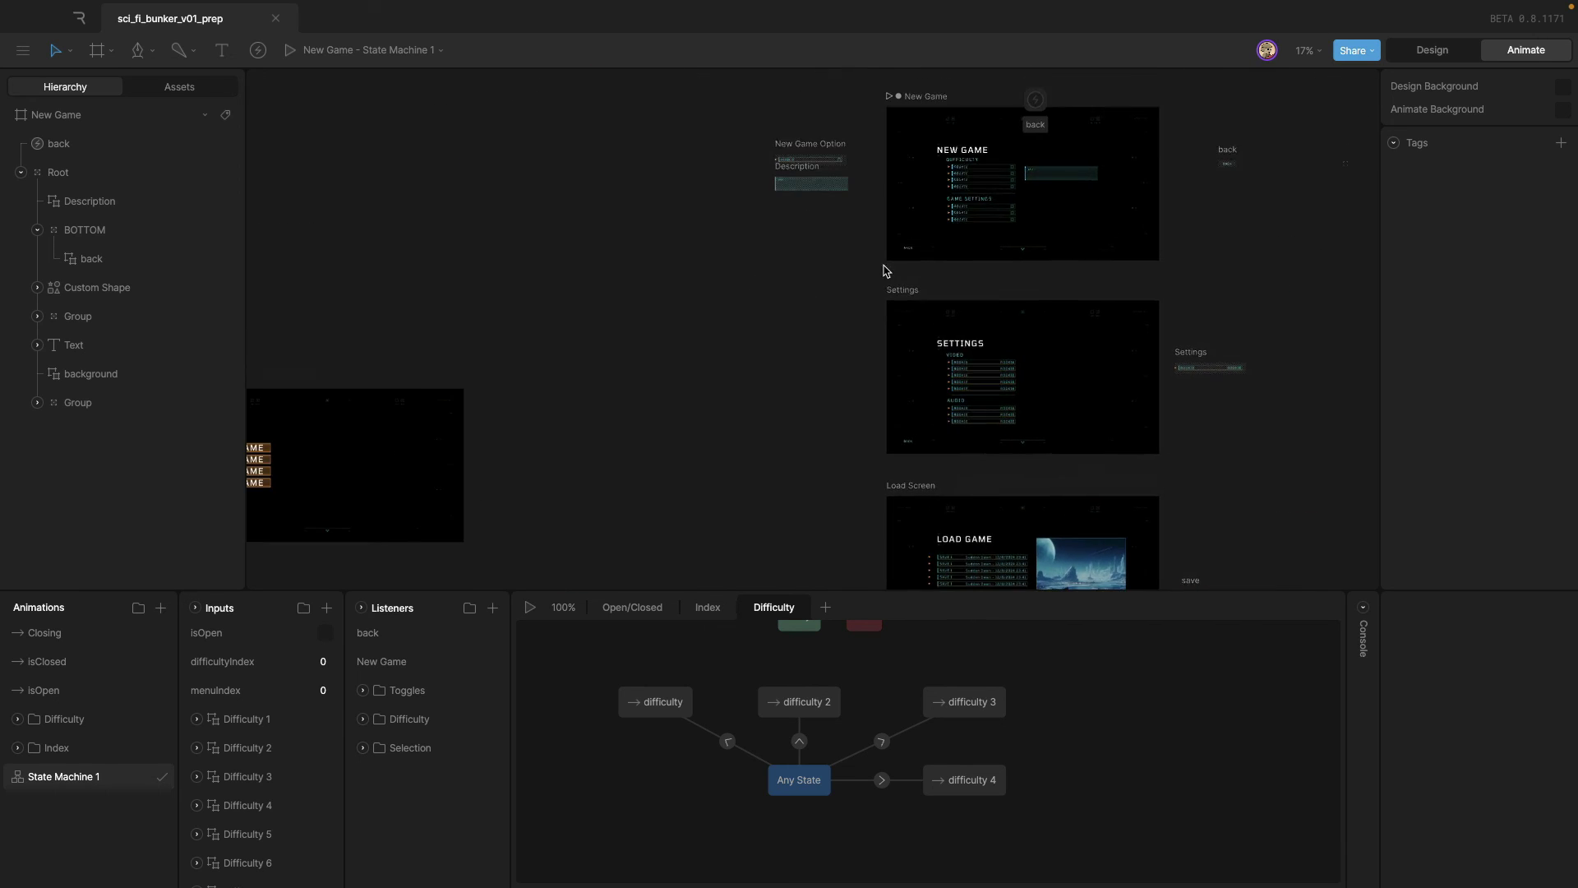
scroll(884, 268, left, 4)
scroll(550, 353, right, 5)
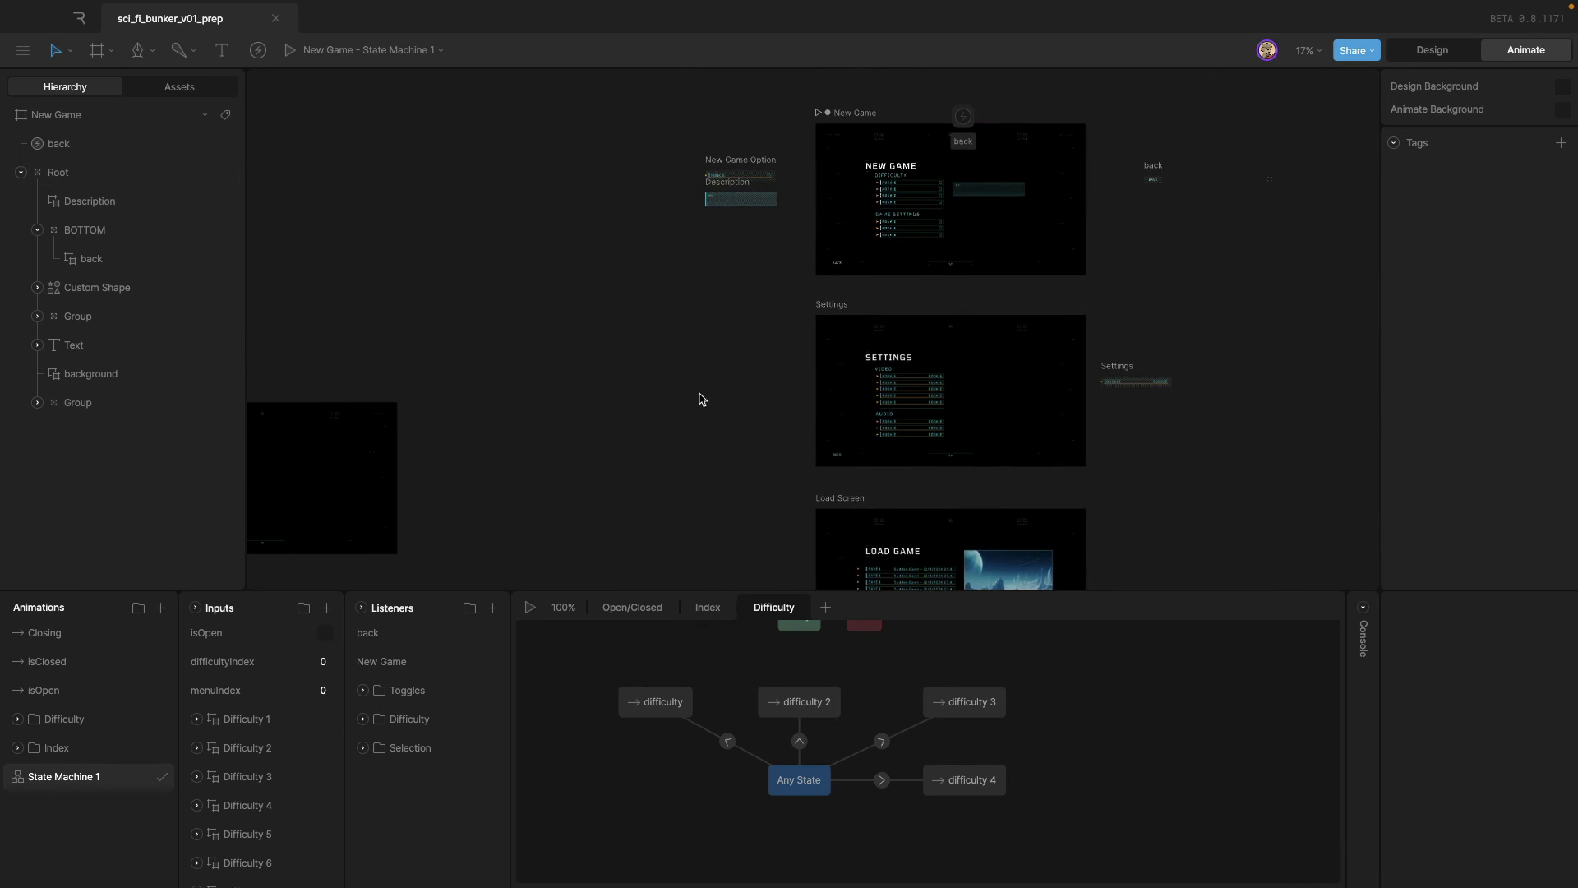
scroll(701, 397, down, 3)
drag(627, 190, 617, 369)
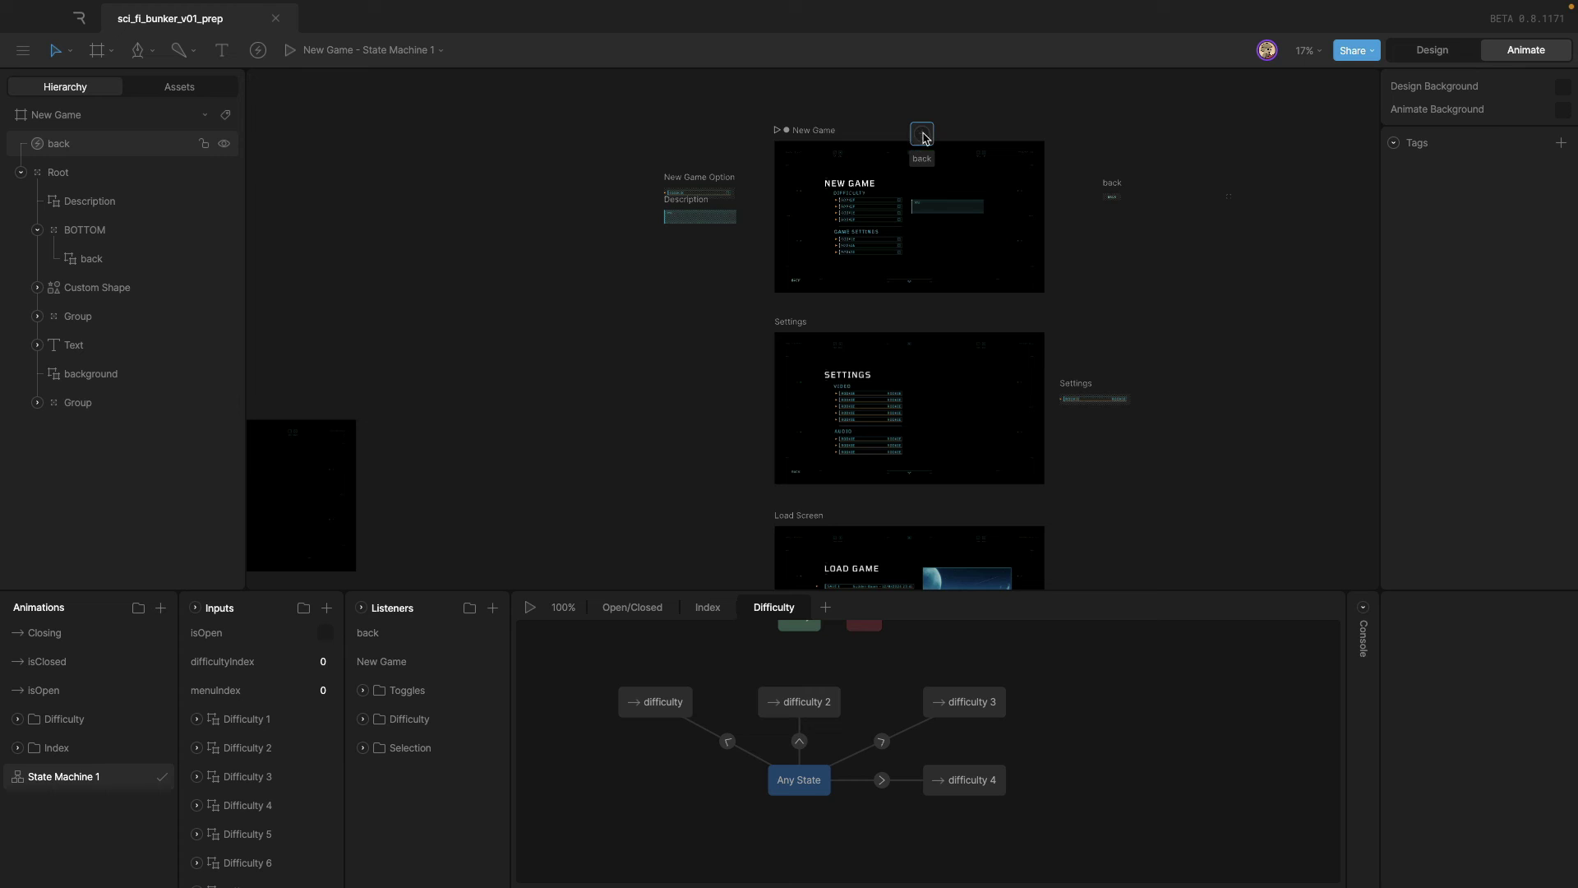
click(789, 325)
scroll(722, 447, down, 2)
click(822, 356)
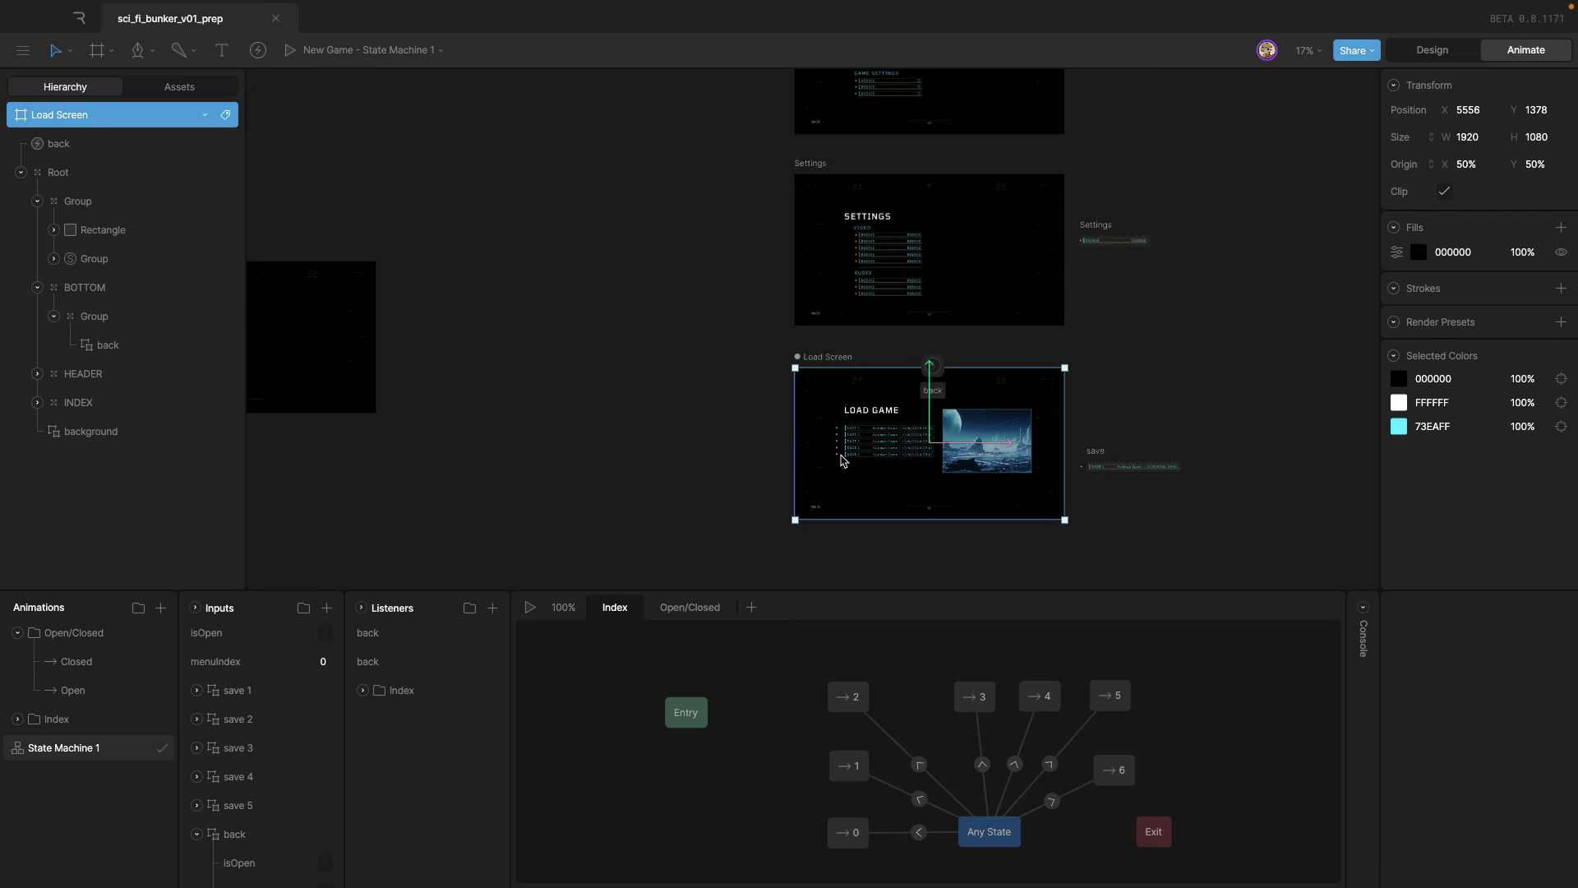
Preview the Load Screen with isOpen, press BACK to close it, and inspect the back listener.
scroll(843, 460, up, 3)
click(530, 606)
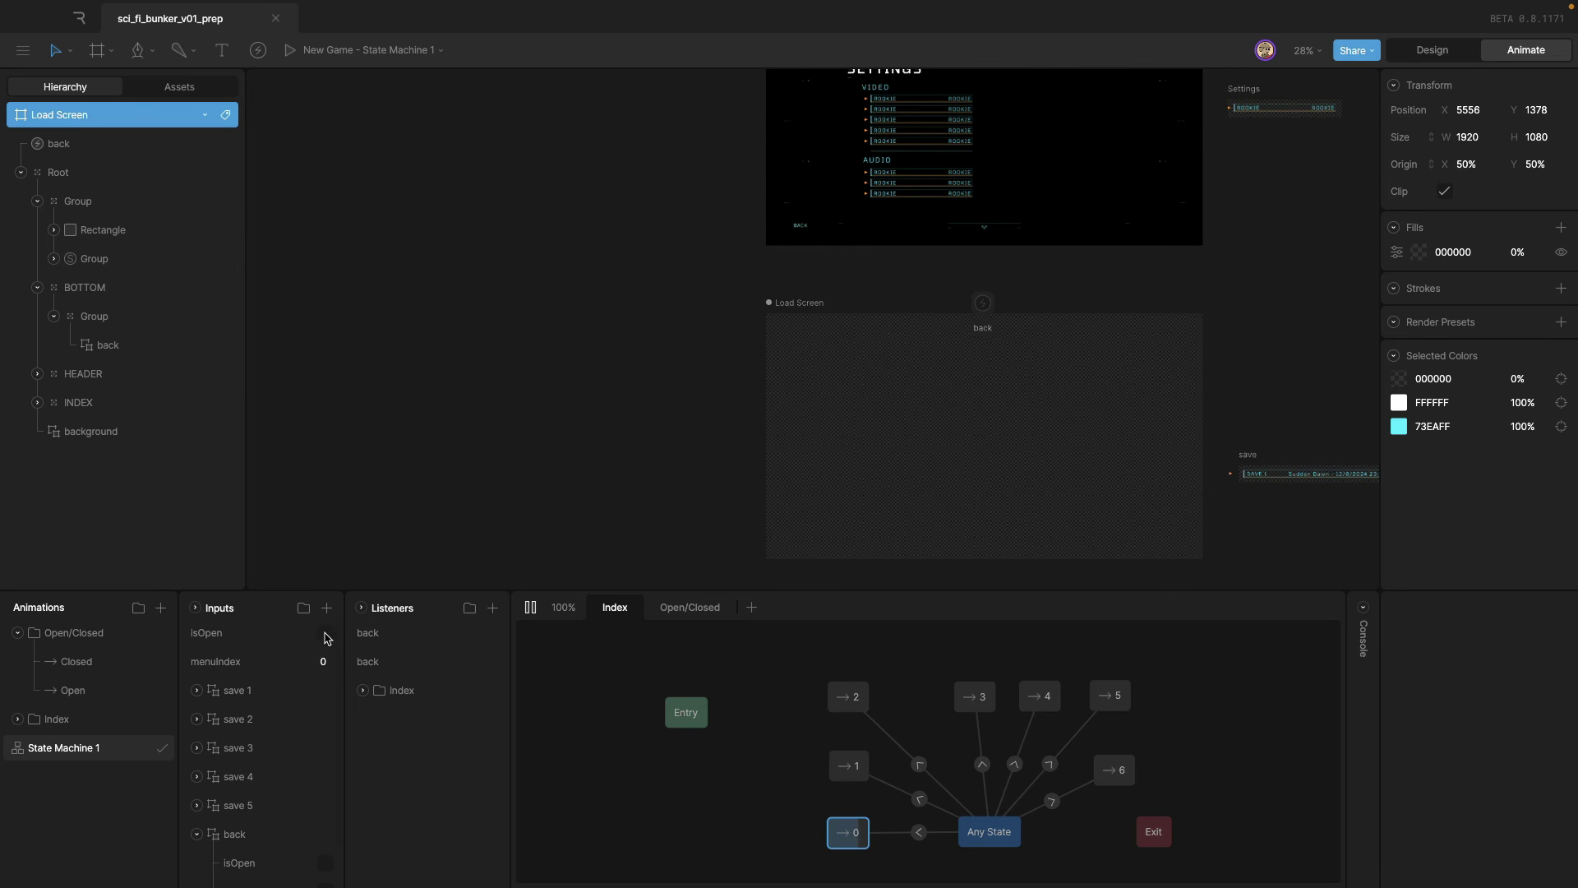
click(326, 632)
scroll(513, 423, right, 3)
scroll(694, 464, up, 2)
click(634, 502)
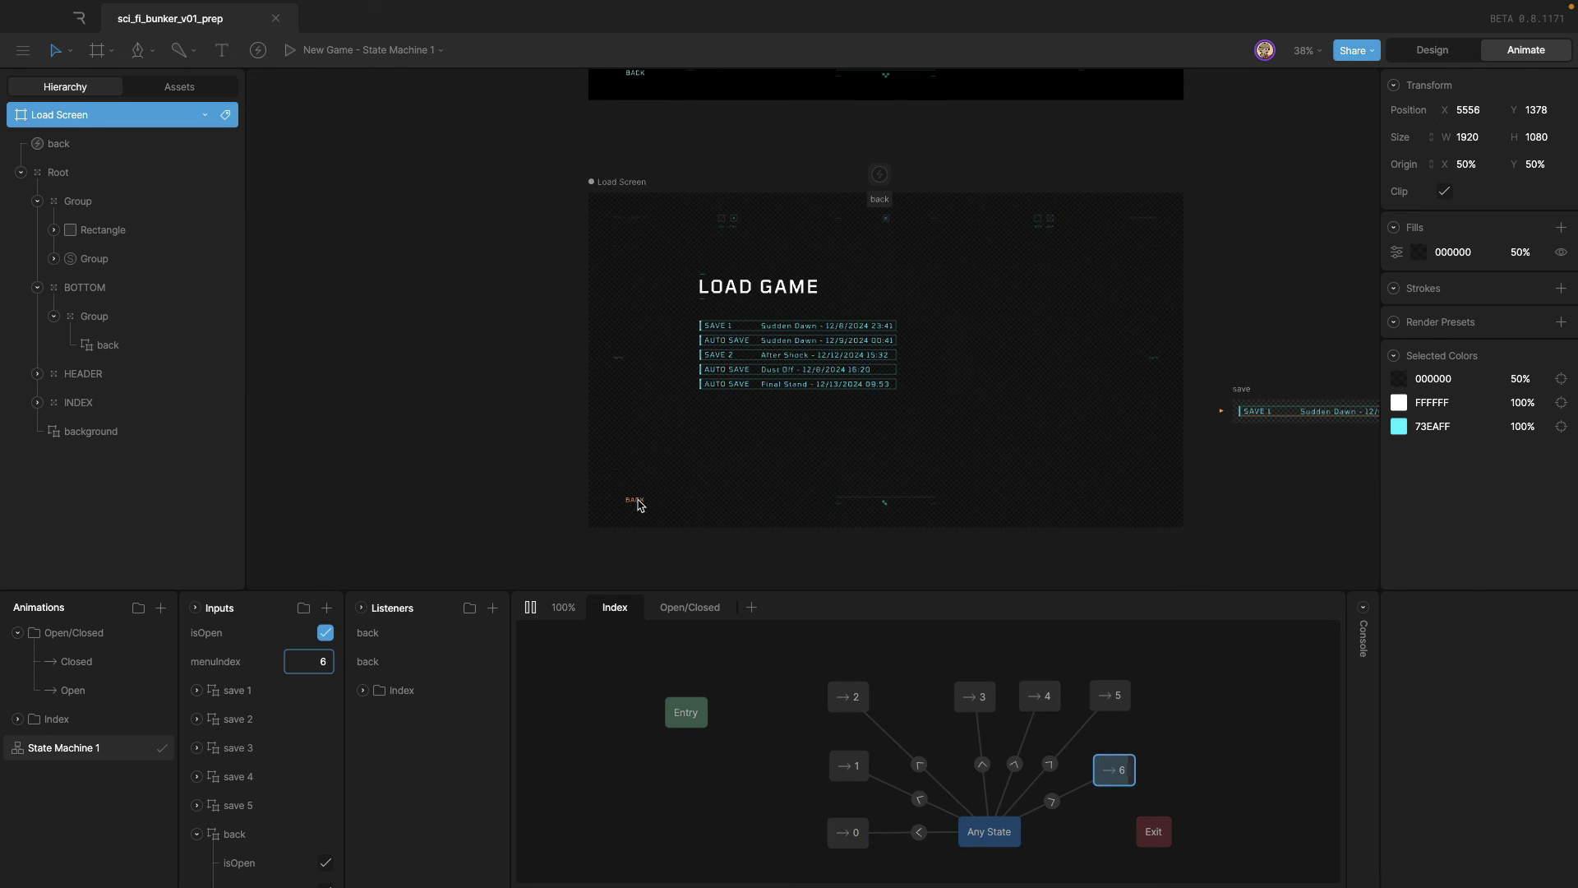
click(635, 502)
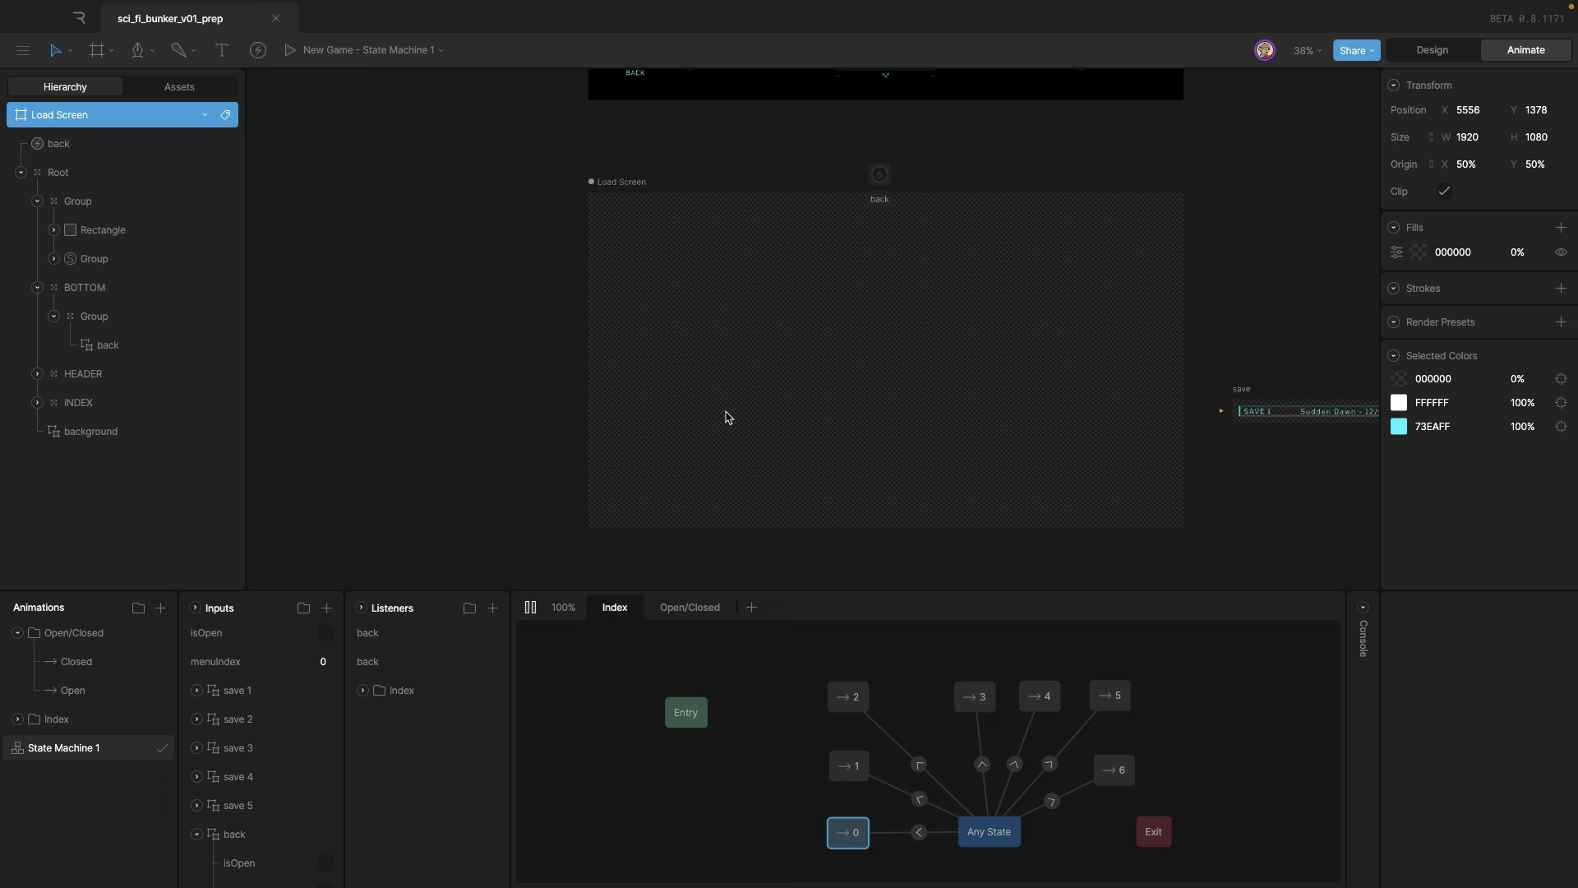
click(408, 661)
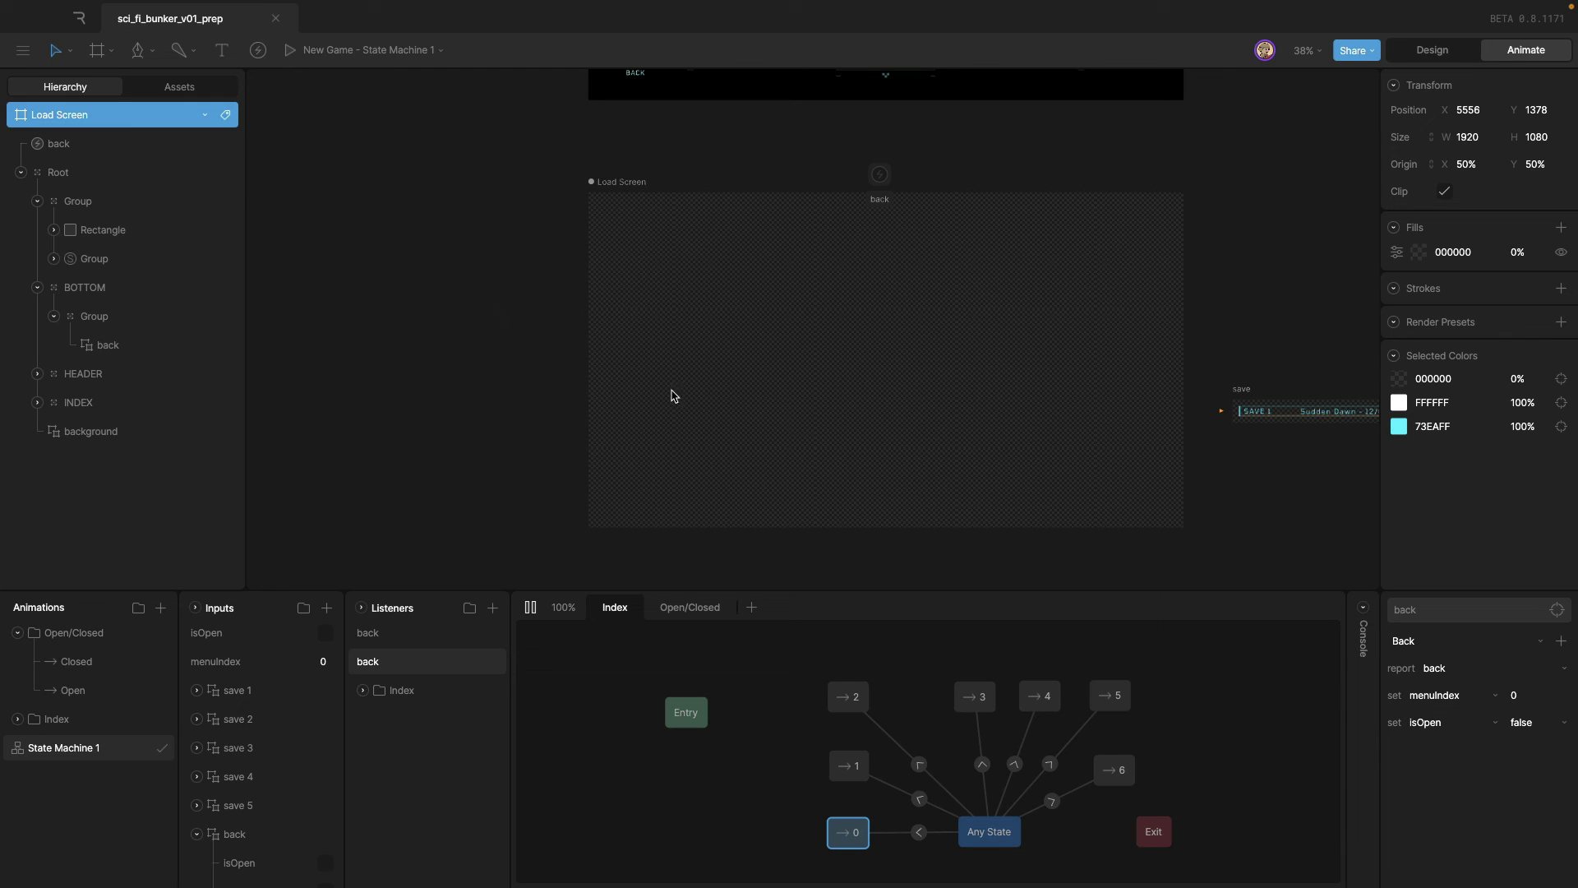
Stop playback and frame the 1920×1080 New Artboard nesting Load Screen, Settings, New Game and Main Menu.
click(531, 611)
scroll(743, 479, left, 5)
scroll(761, 528, right, 8)
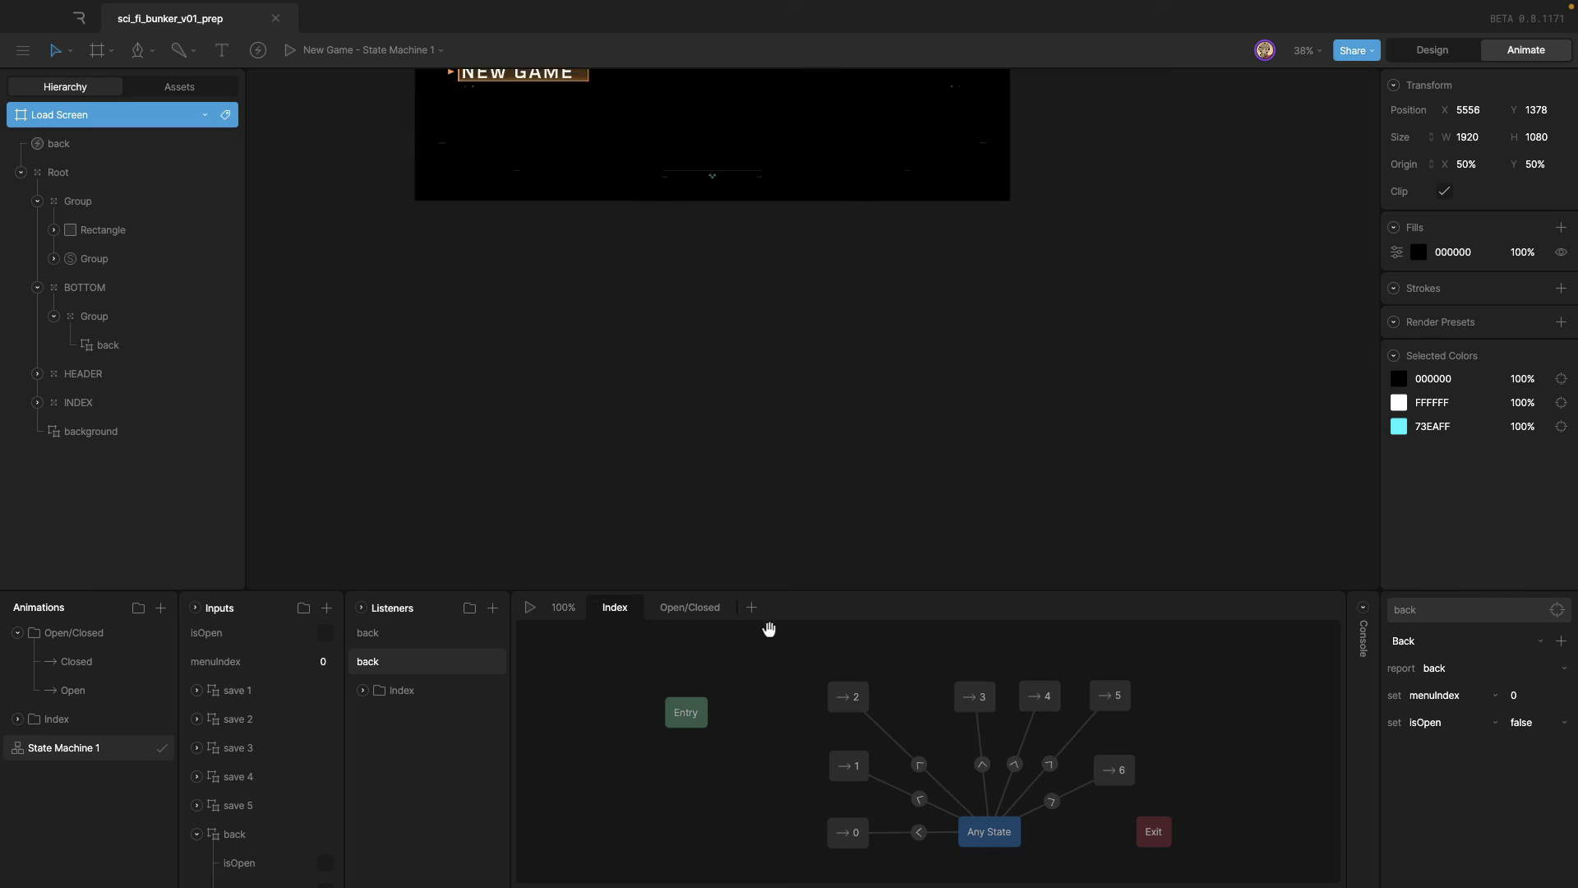
scroll(655, 390, up, 3)
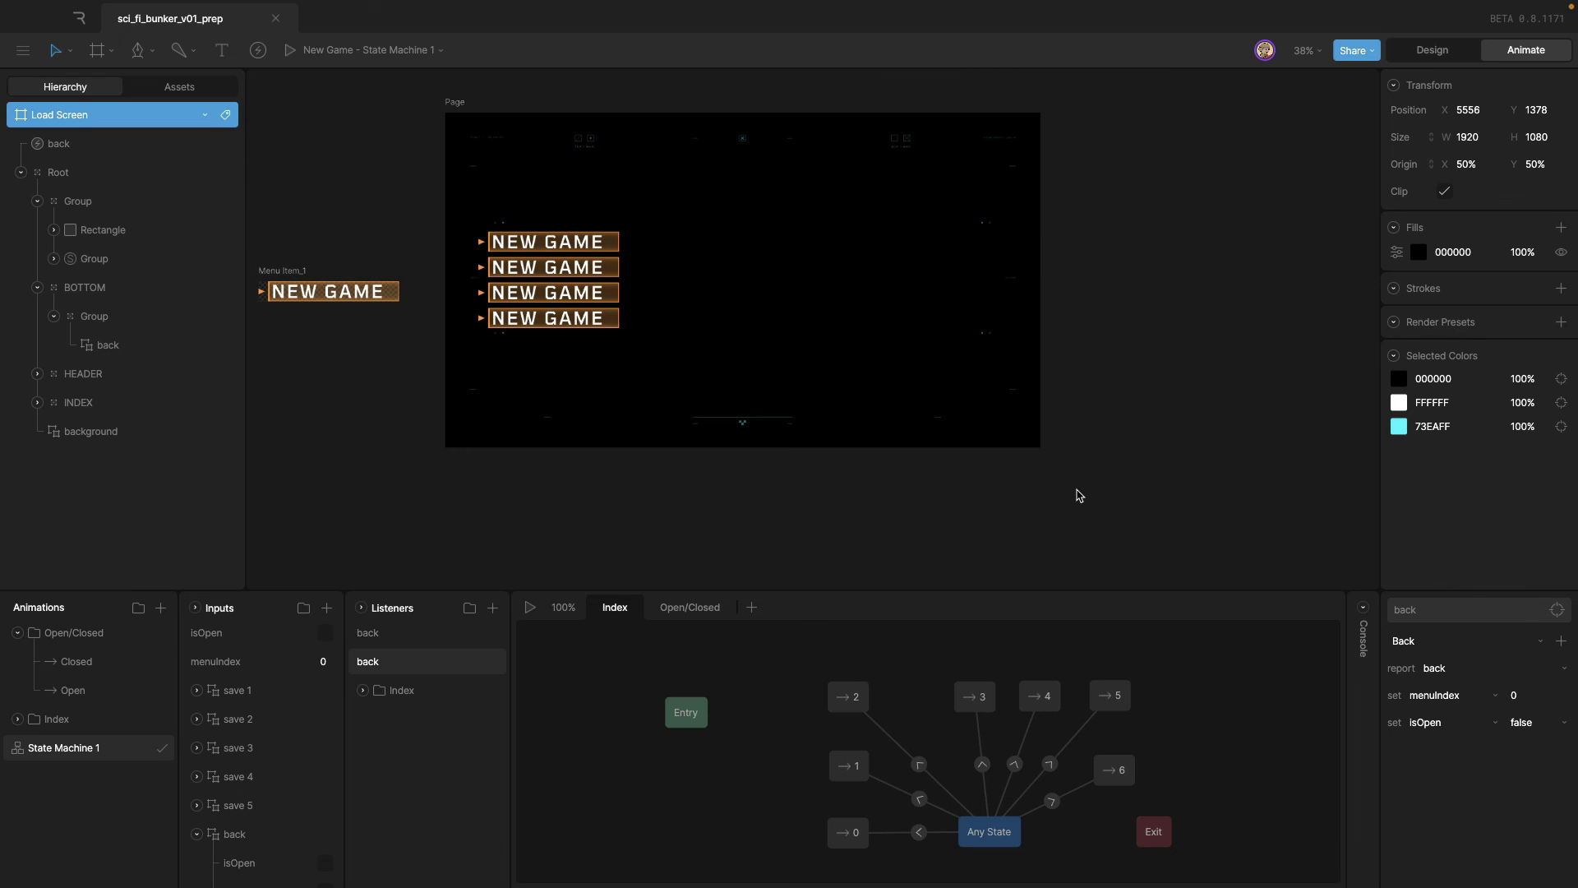
click(1336, 508)
scroll(1173, 503, right, 10)
scroll(723, 464, down, 3)
scroll(723, 464, right, 3)
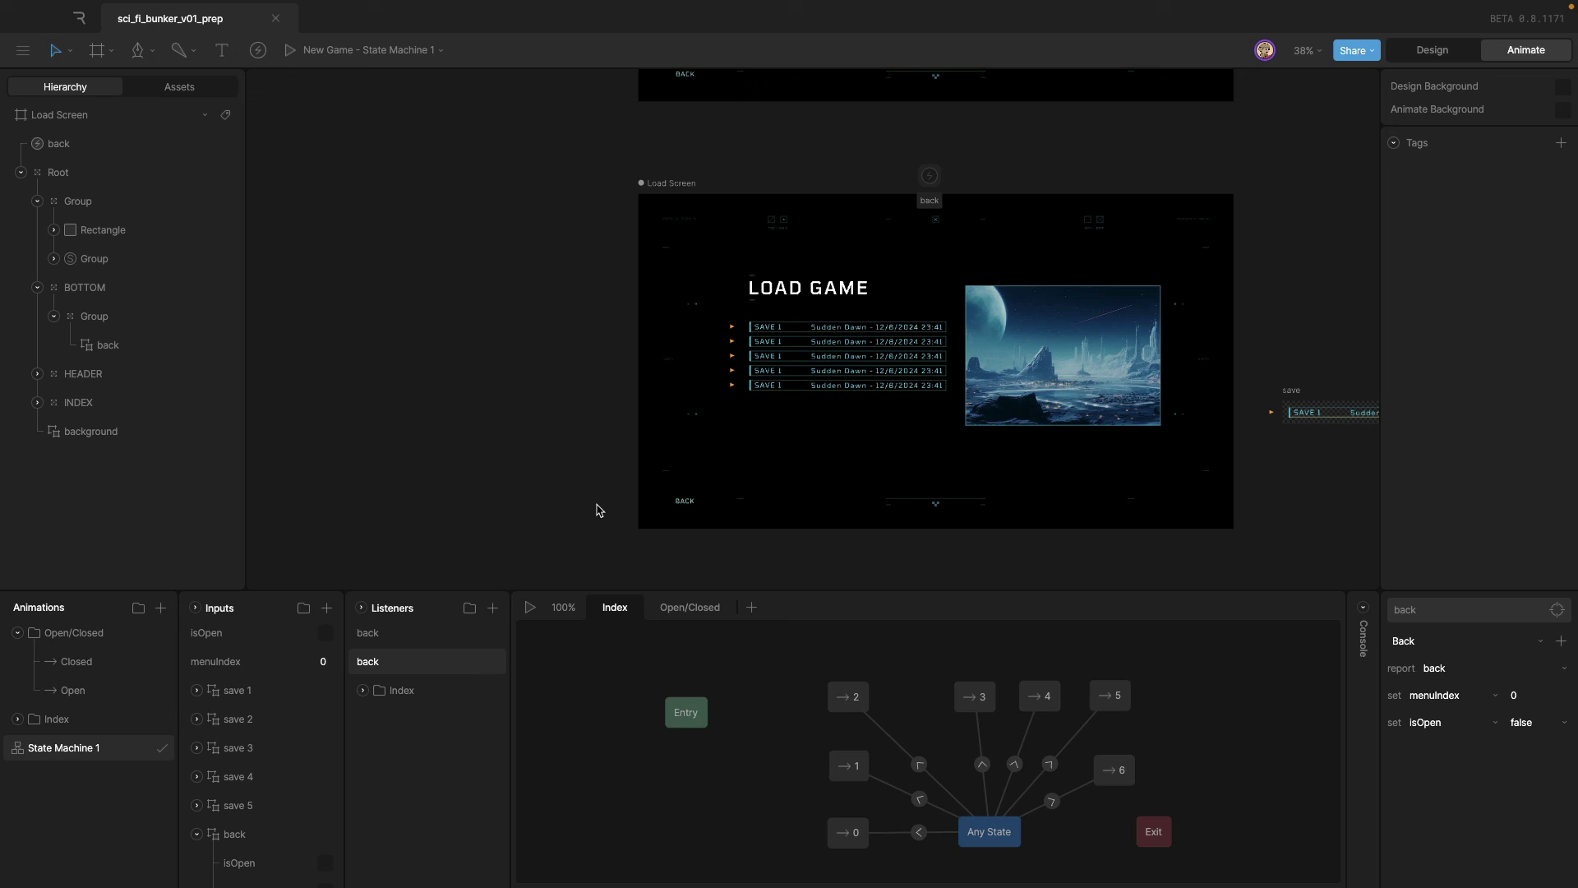
scroll(612, 512, down, 5)
scroll(973, 564, down, 3)
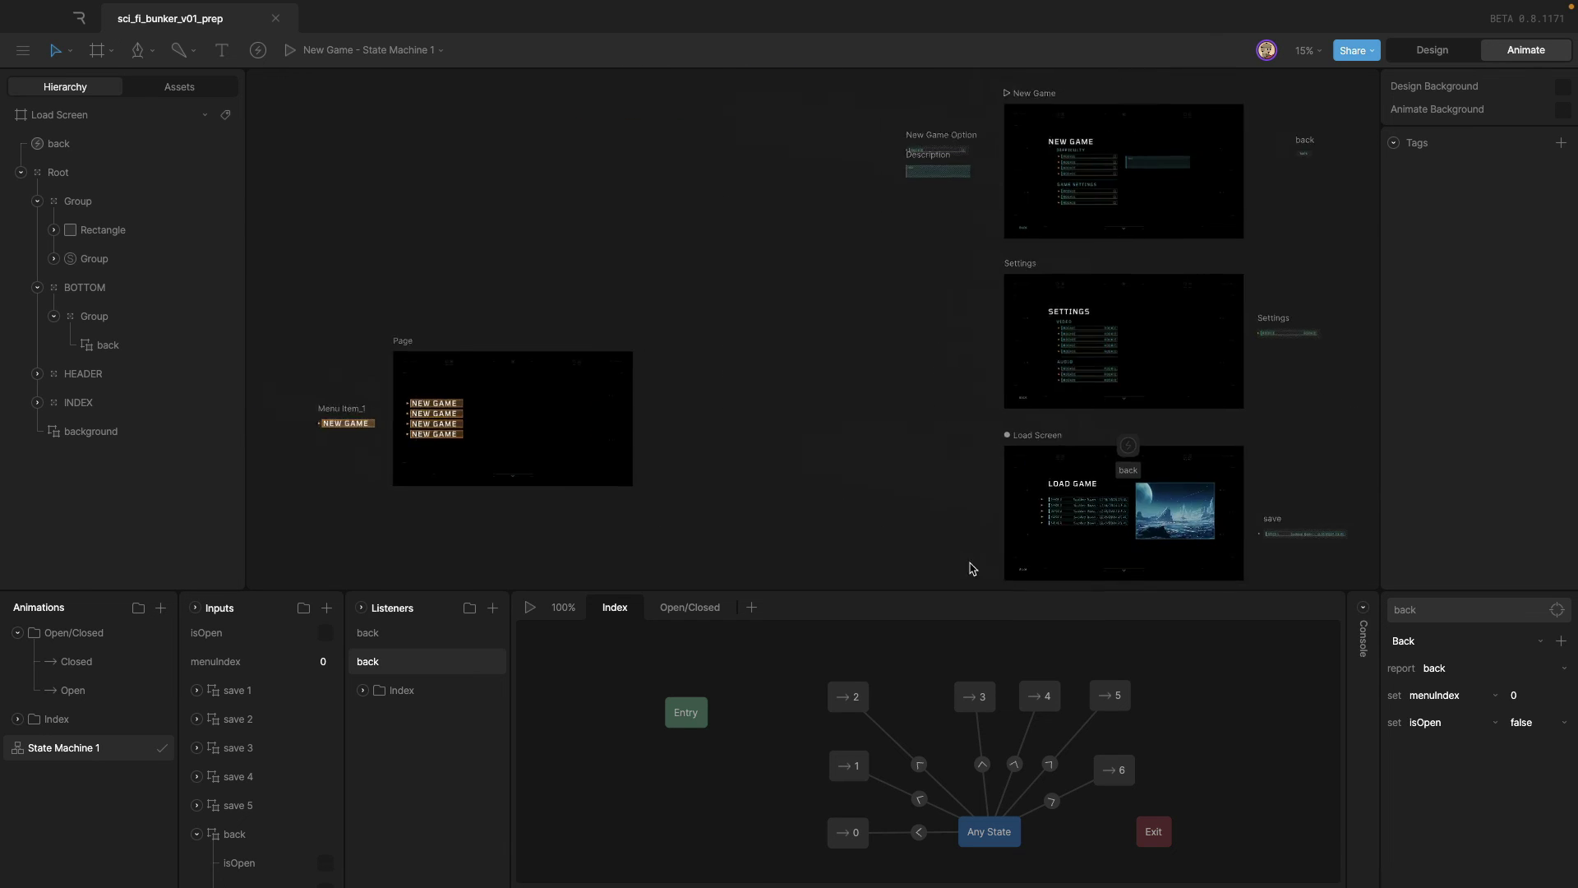
double_click(707, 321)
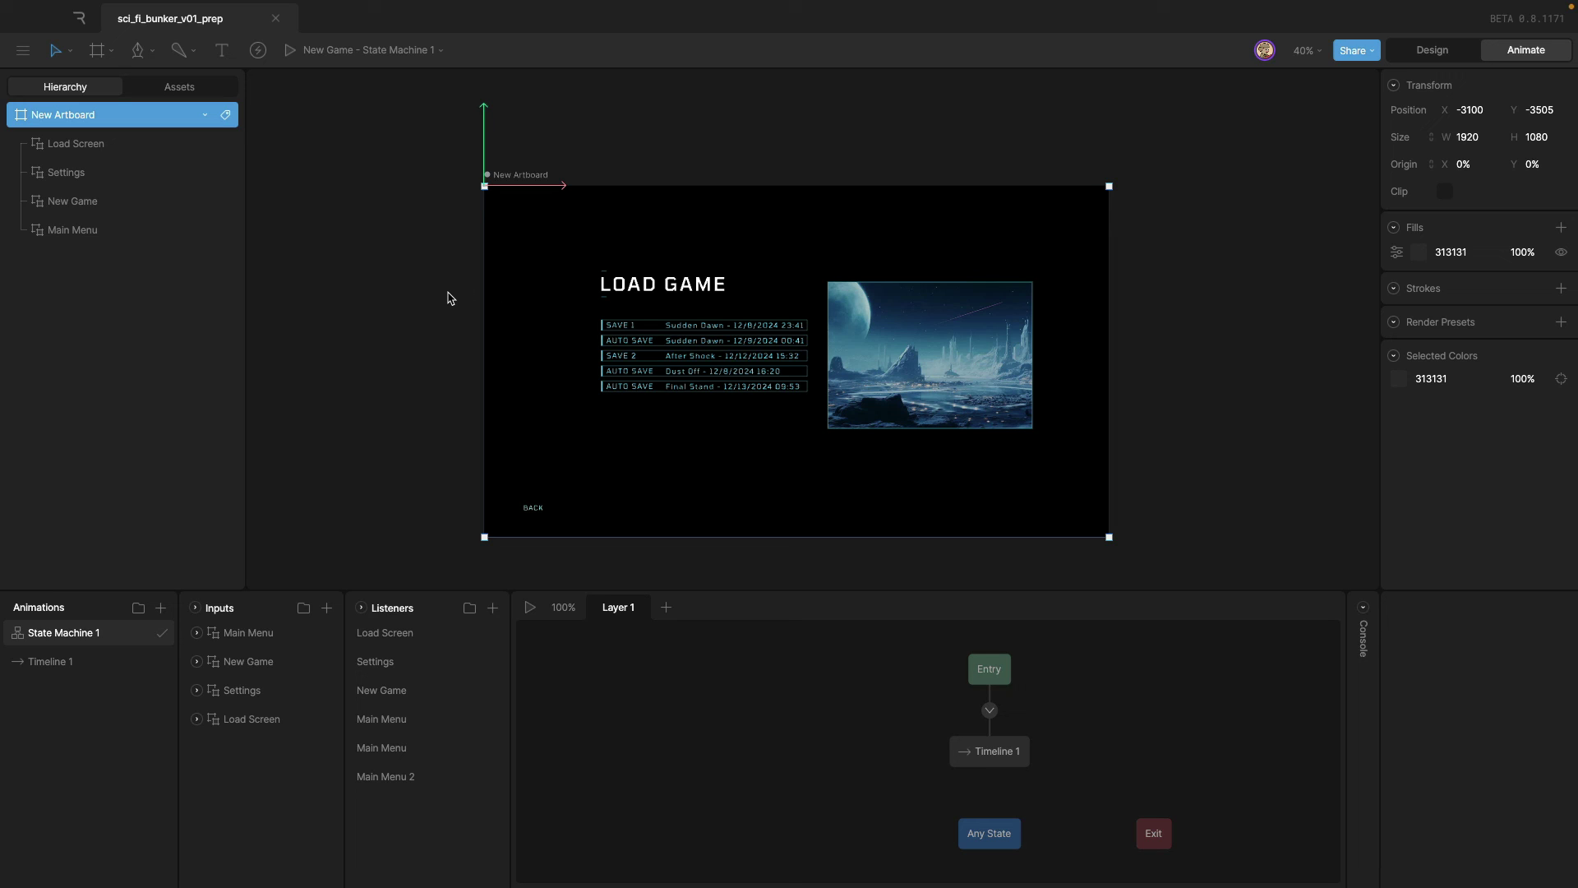
Play State Machine 1, test New Game and Back navigation repeatedly, then open Settings.
click(531, 608)
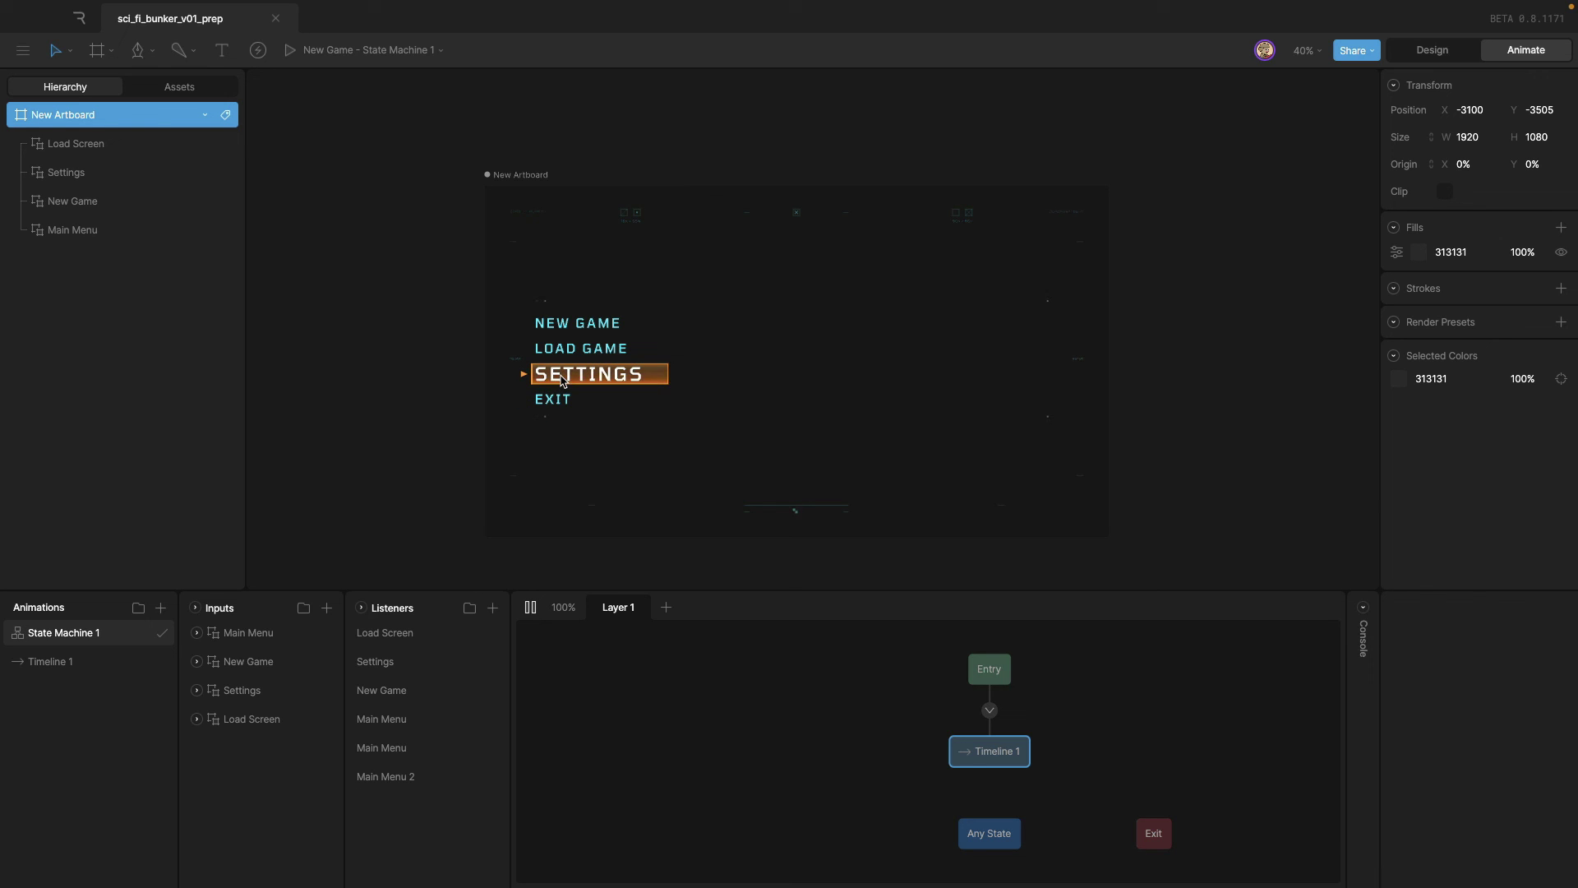
click(575, 331)
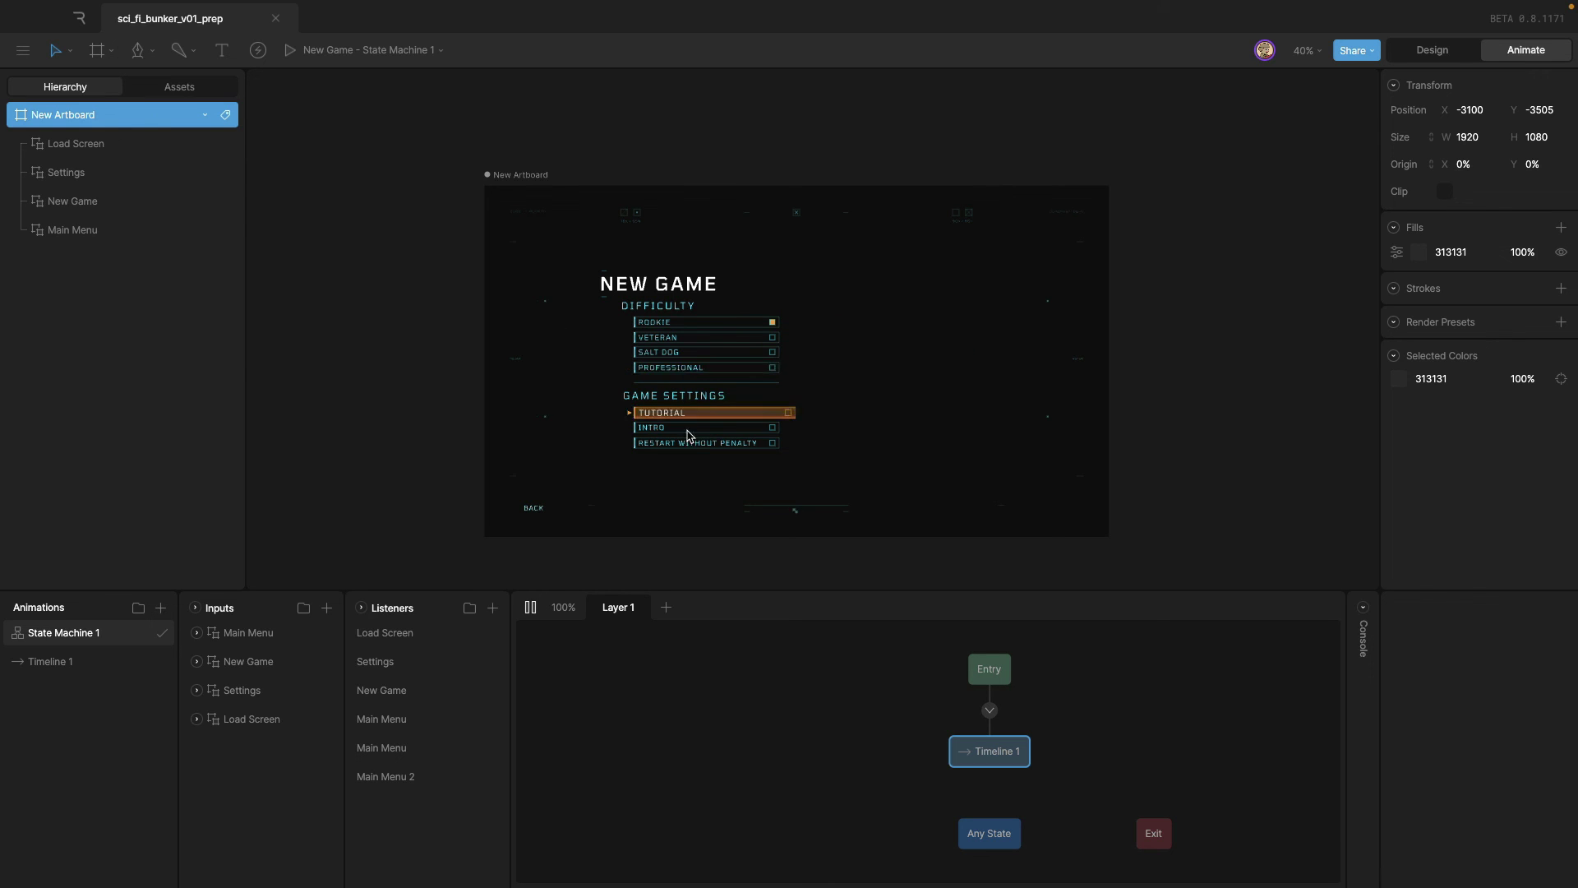
click(531, 510)
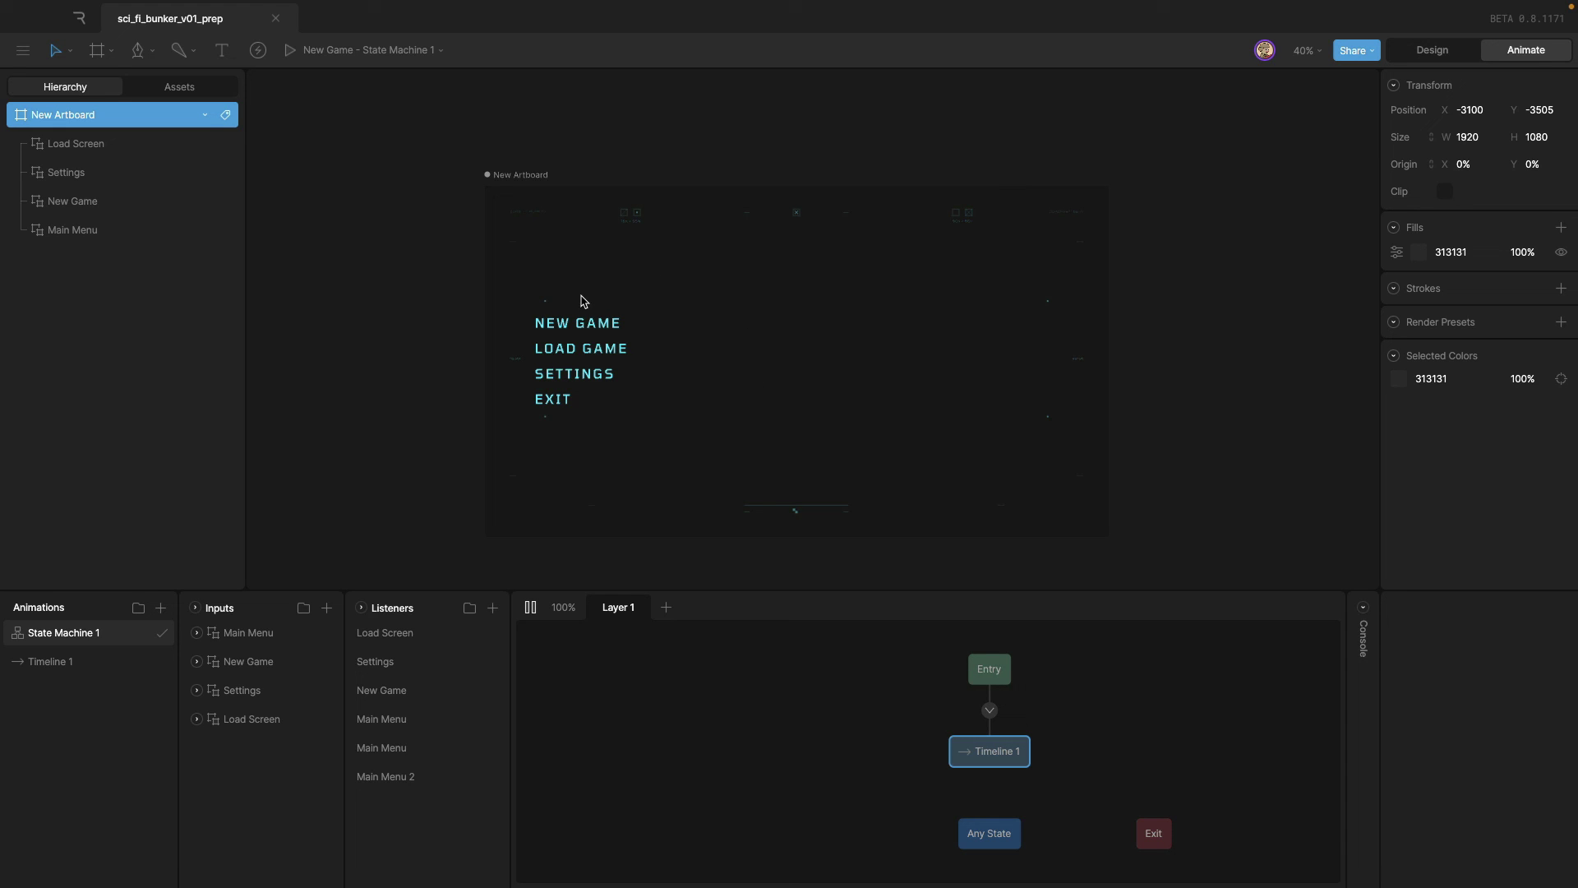
click(563, 348)
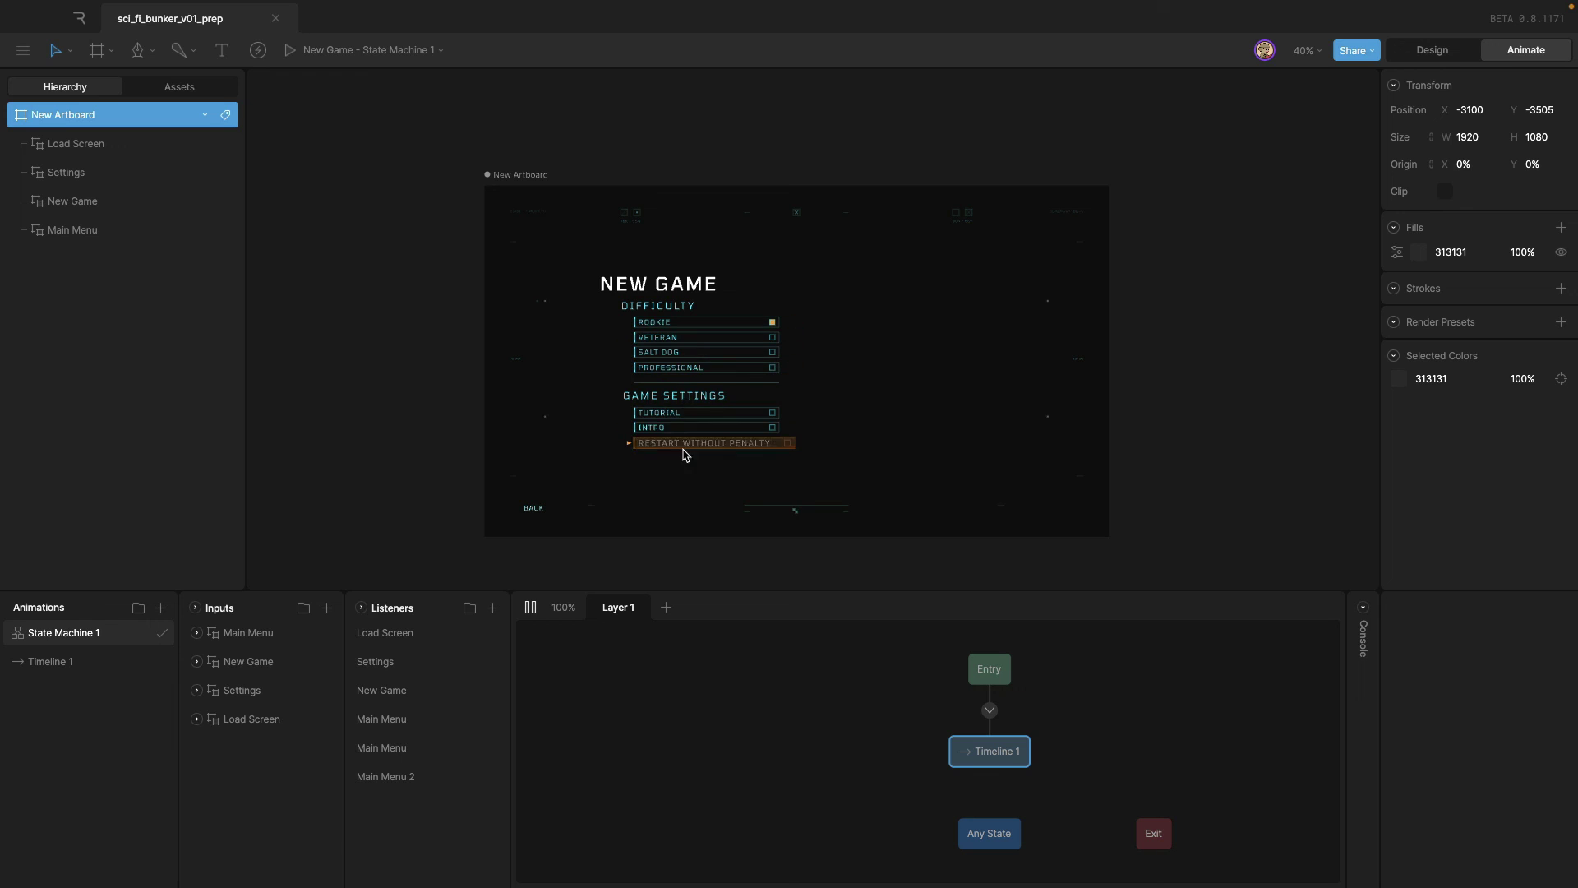
click(542, 508)
click(577, 323)
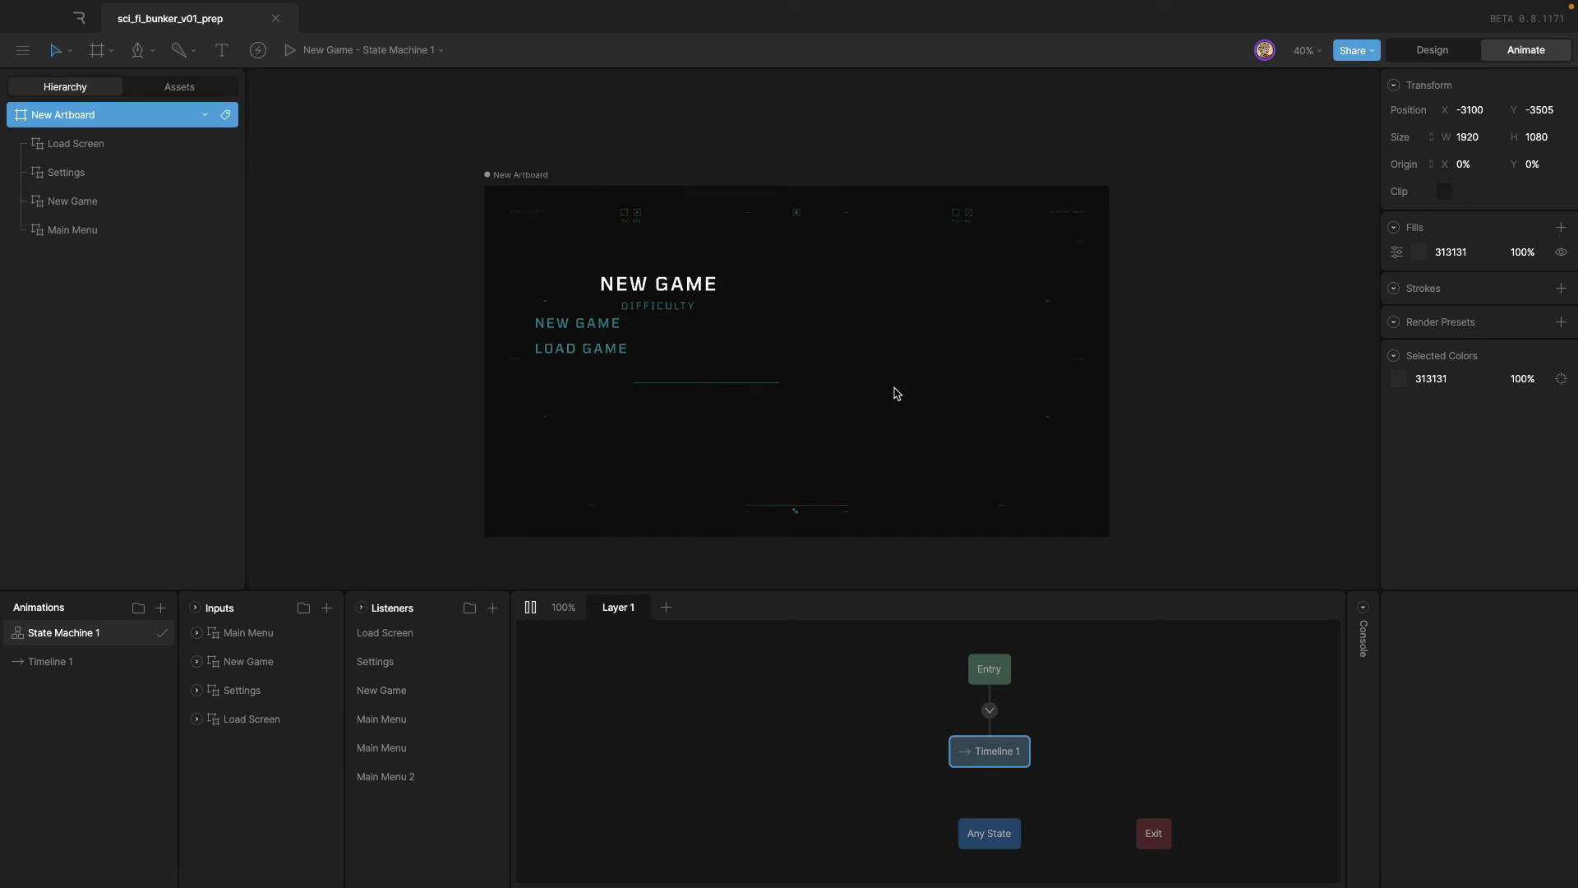
click(535, 509)
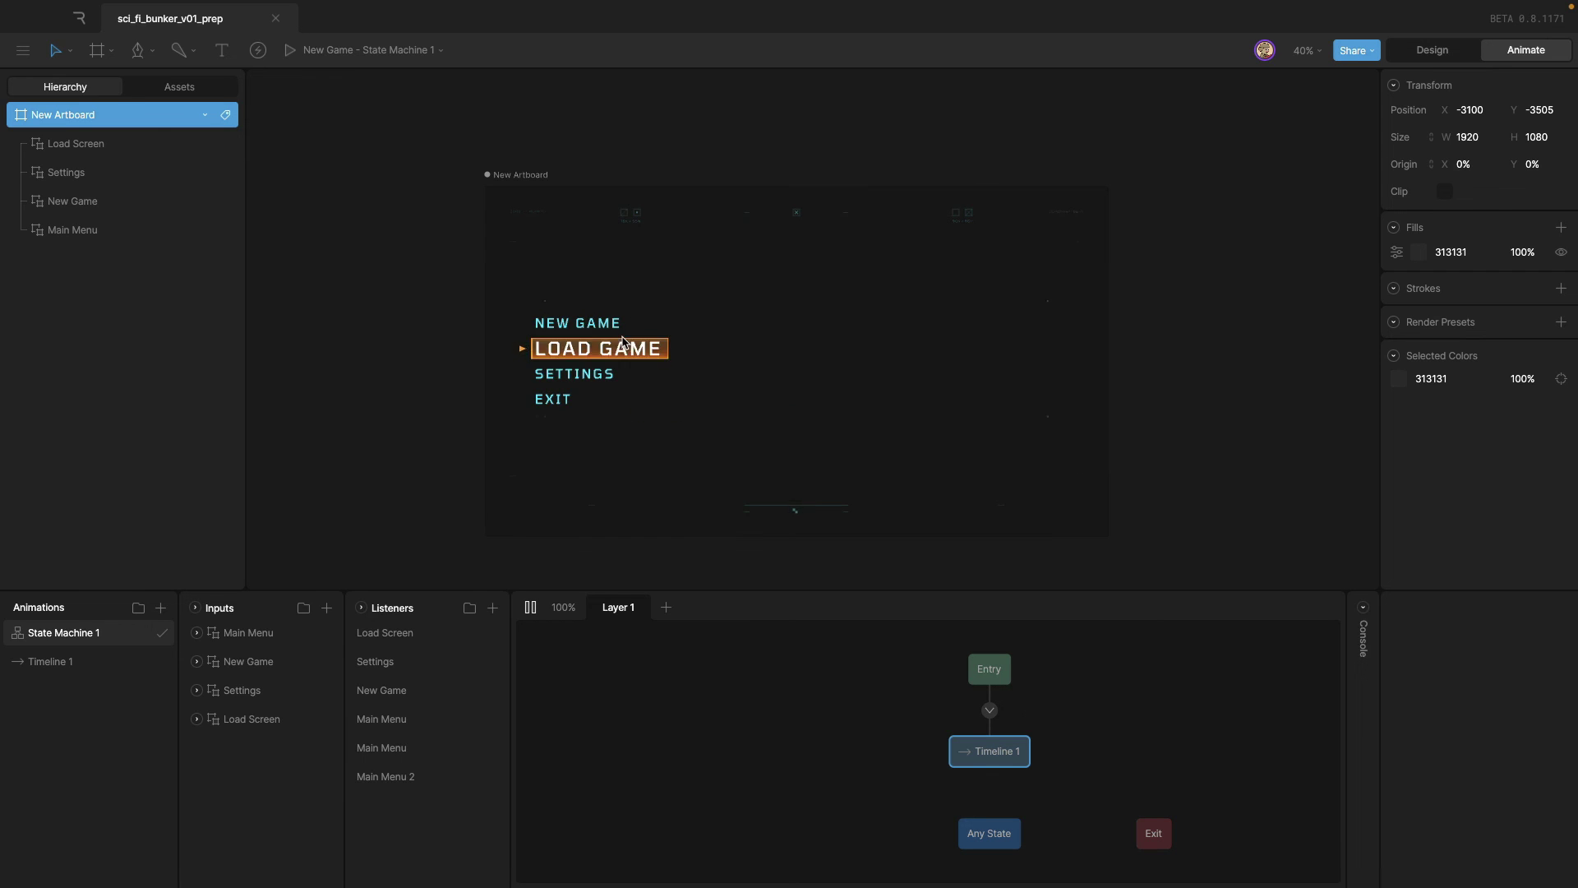
click(594, 376)
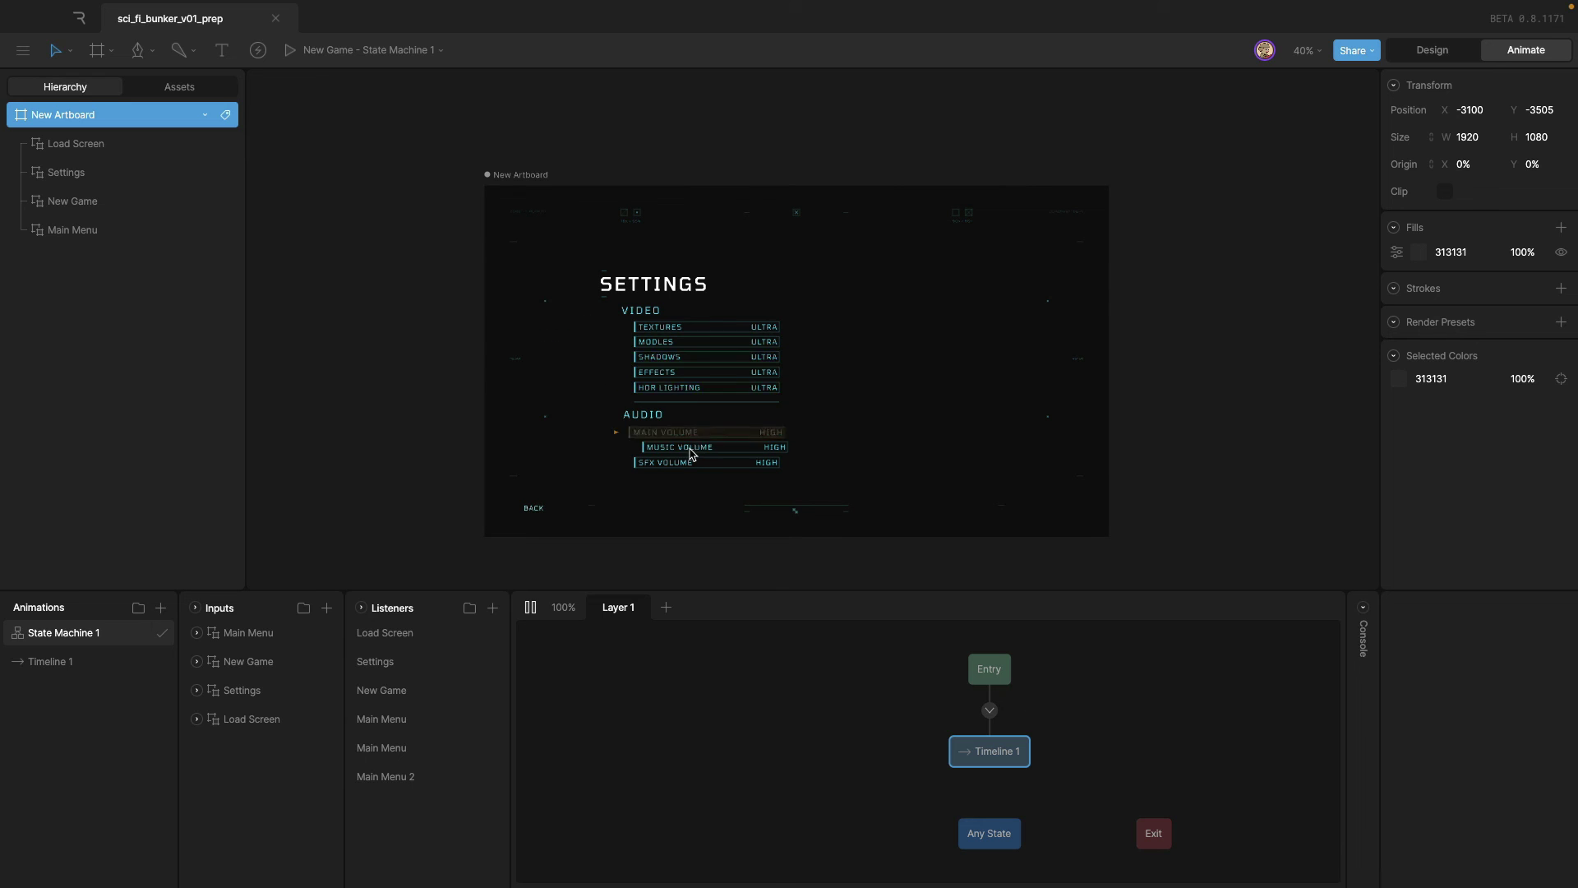
Set Textures, Models and Shadows to High, and Effects and HDR Lighting to Medium.
click(694, 328)
click(694, 342)
click(693, 356)
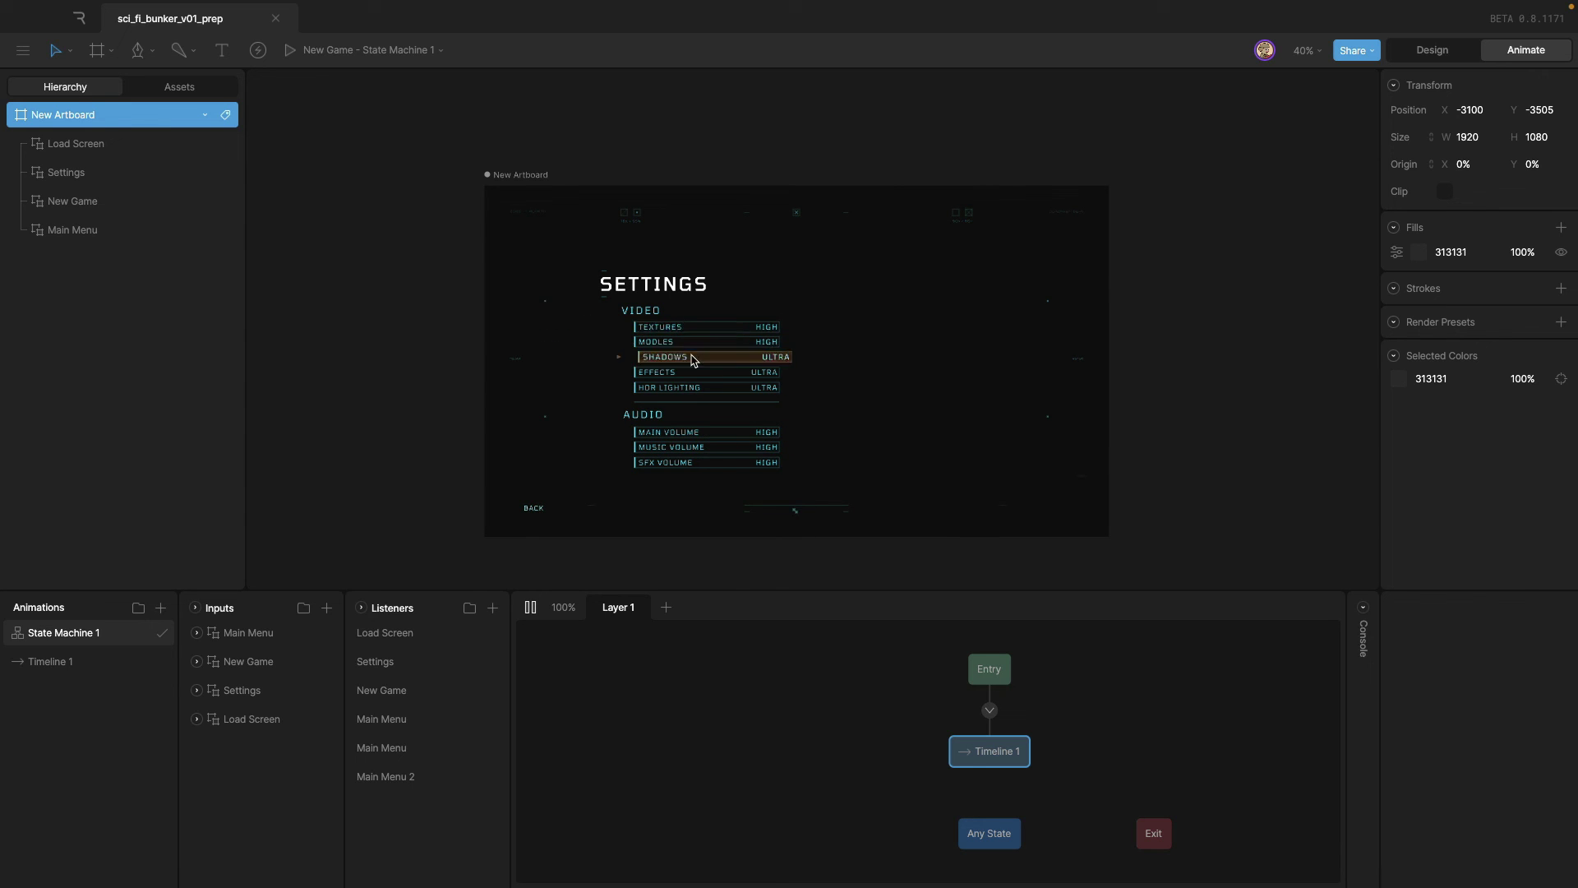
click(693, 372)
click(692, 374)
click(692, 386)
click(692, 389)
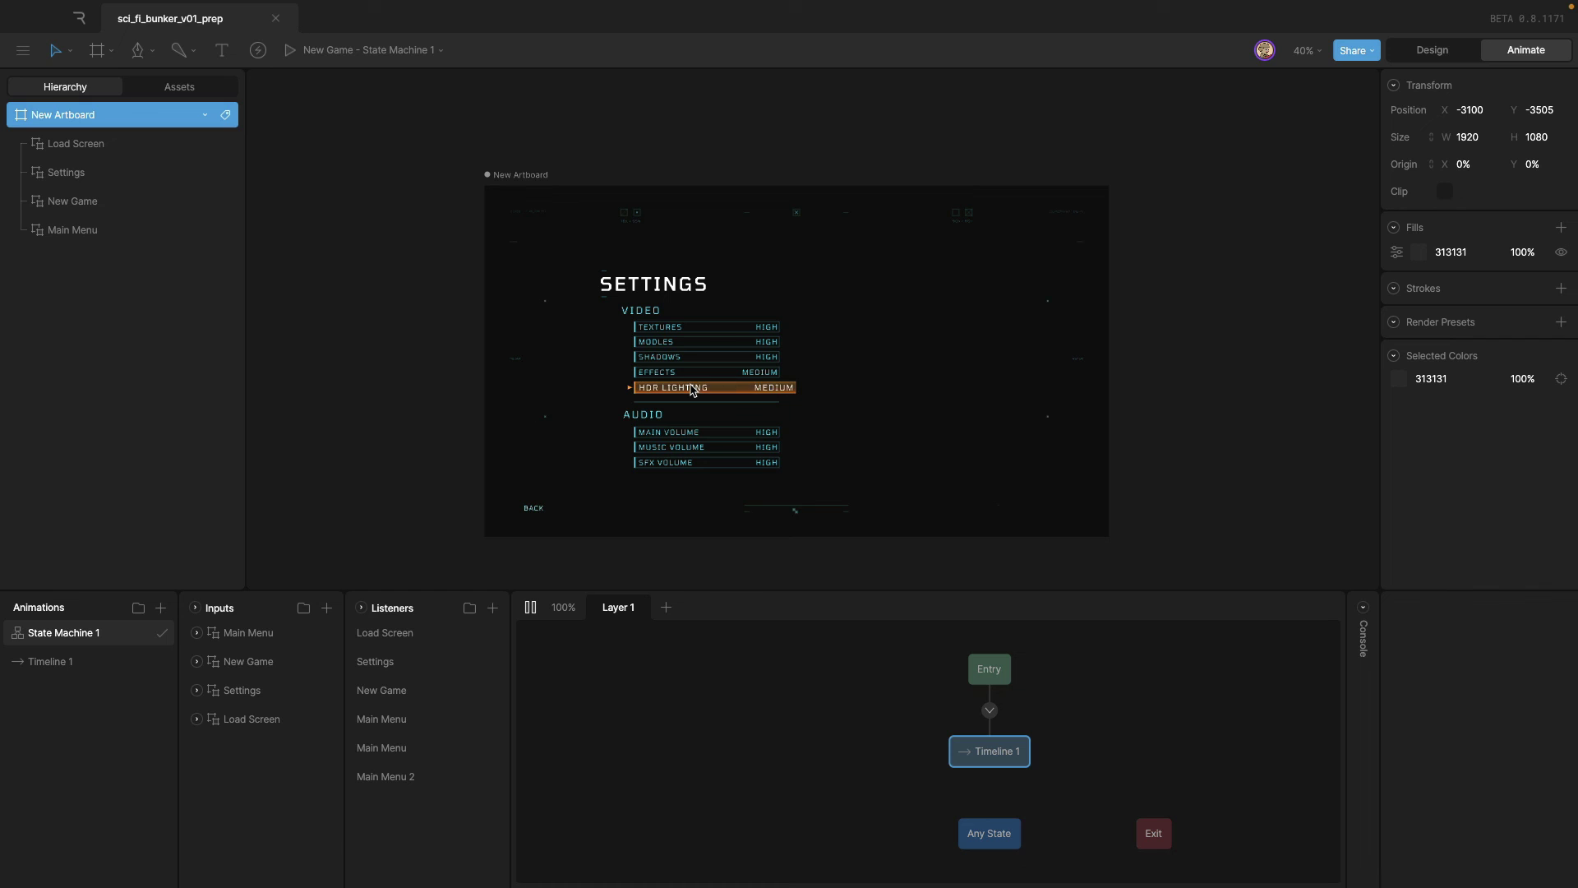